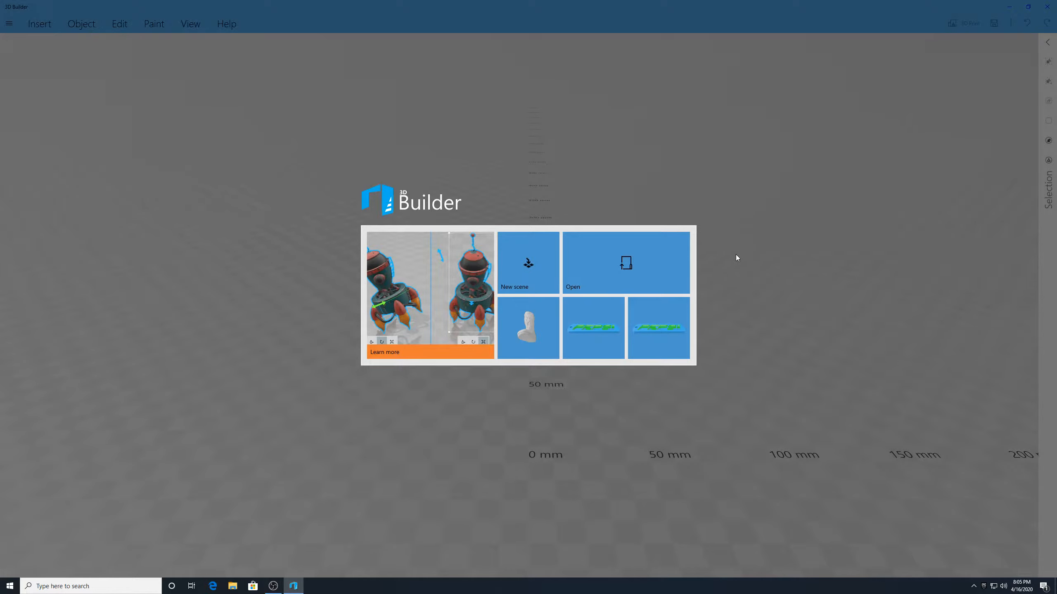
- Start a new scene and insert a cylinder
left_click(537, 269)
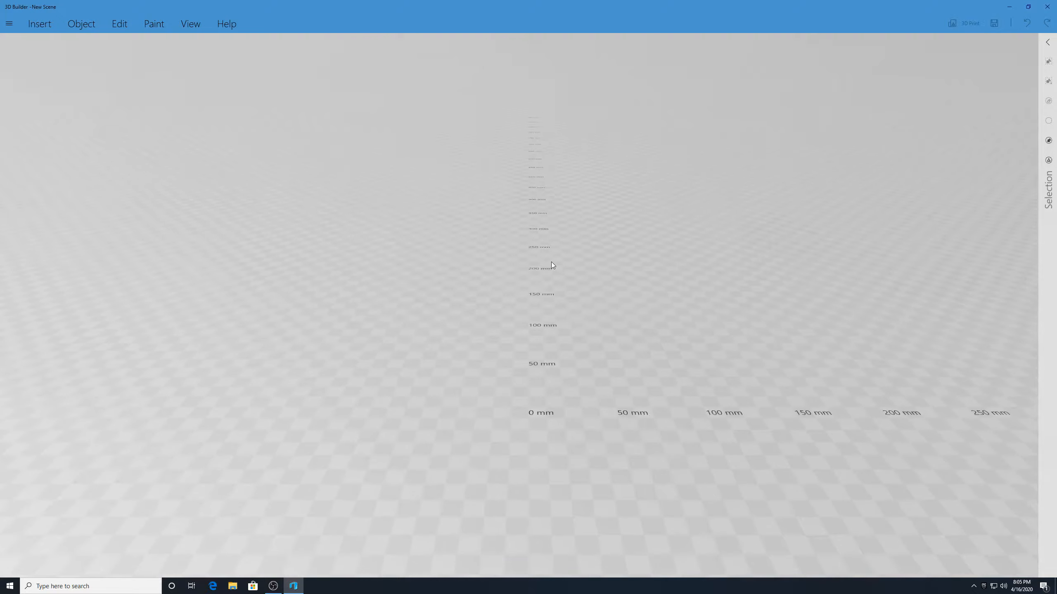
left_click(30, 26)
left_click(146, 44)
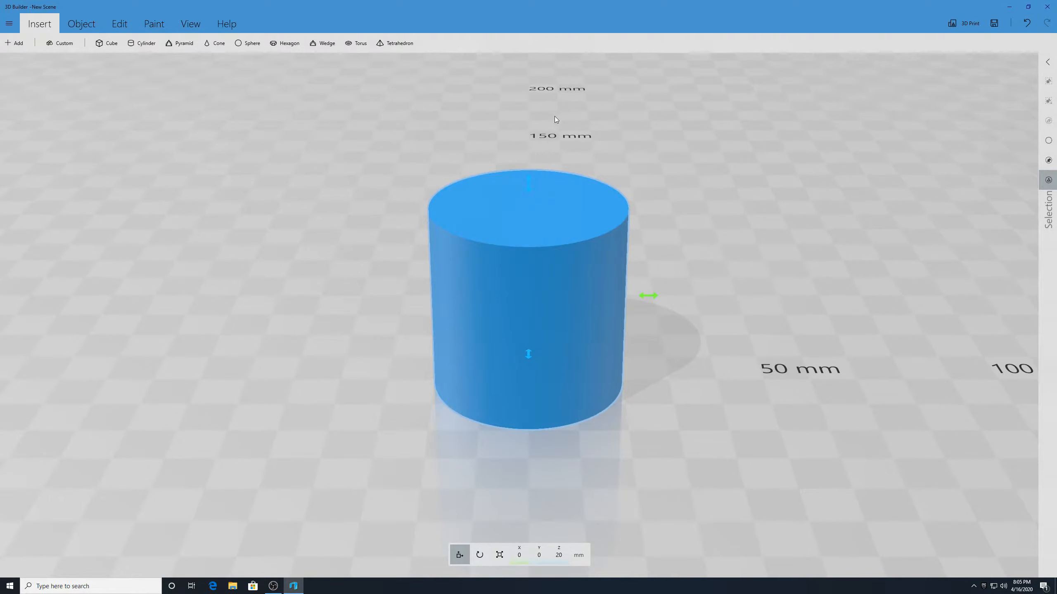
- Flatten the cylinder into a disc by scaling its Z height to 10 mm
mouse_move(533, 182)
left_mouse_down()
mouse_move(532, 160)
mouse_move(532, 184)
left_mouse_up()
scroll(662, 254, "down", 3)
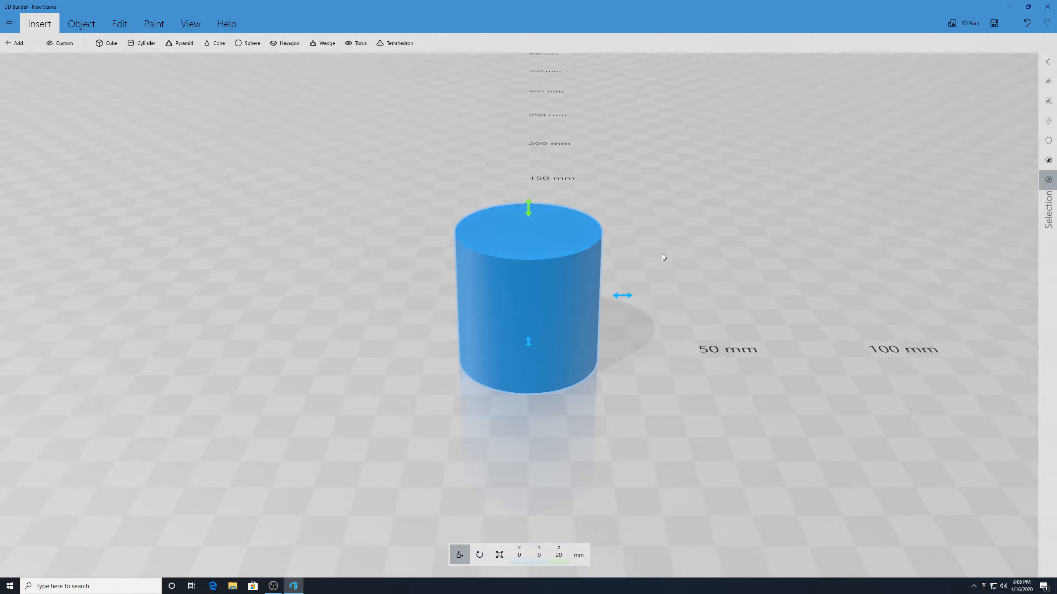
left_click_drag(730, 298, 731, 275)
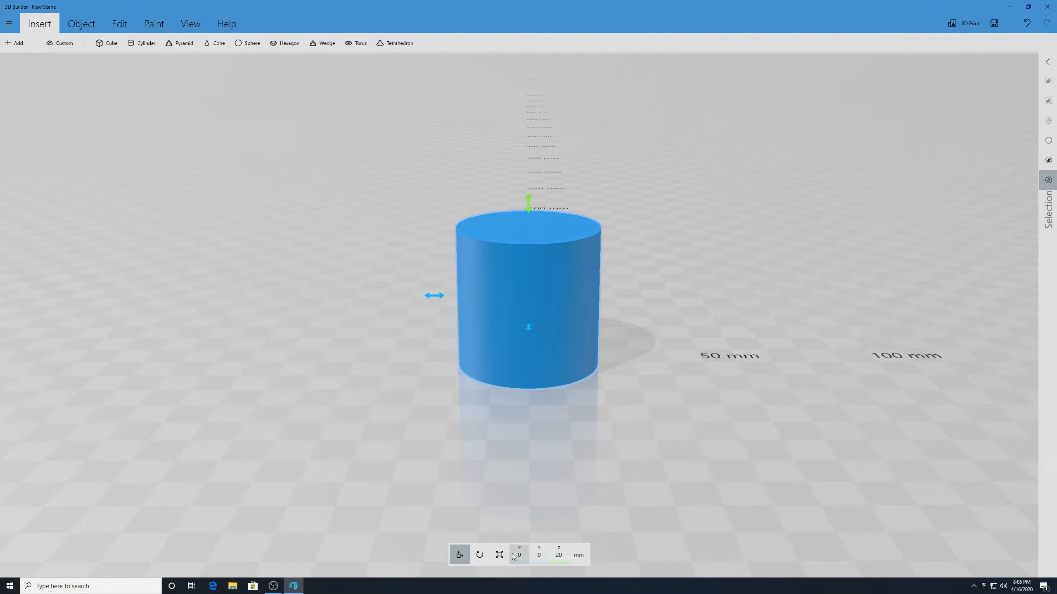
left_click(500, 555)
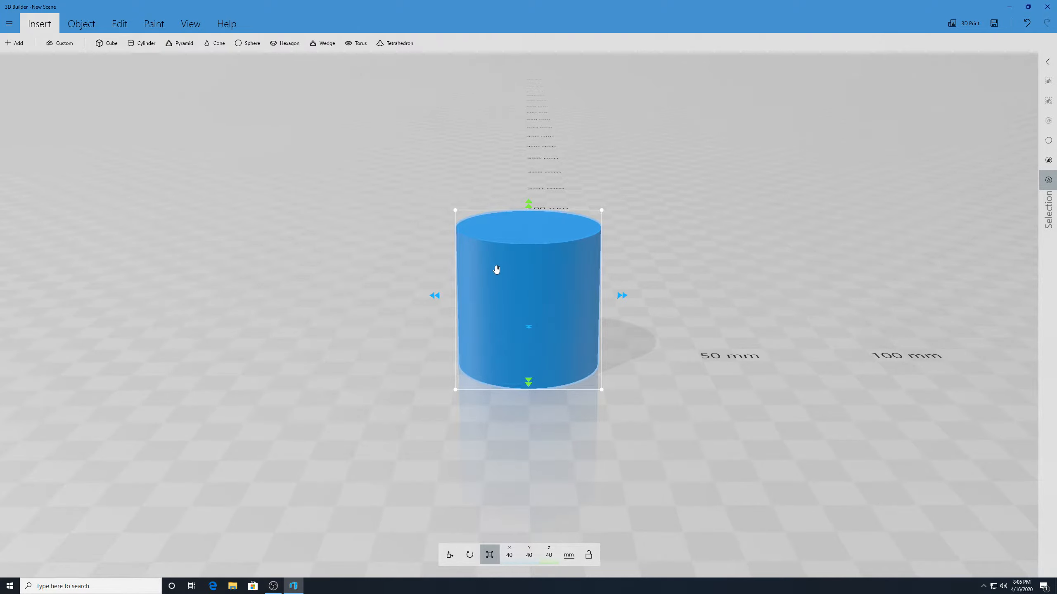
left_click_drag(528, 204, 538, 301)
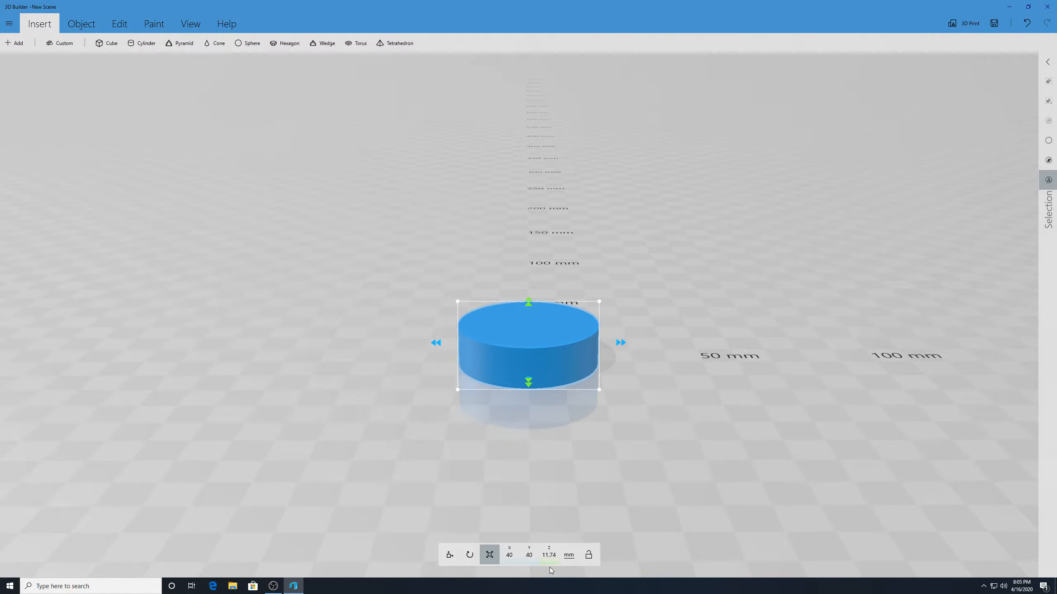
left_click(548, 555)
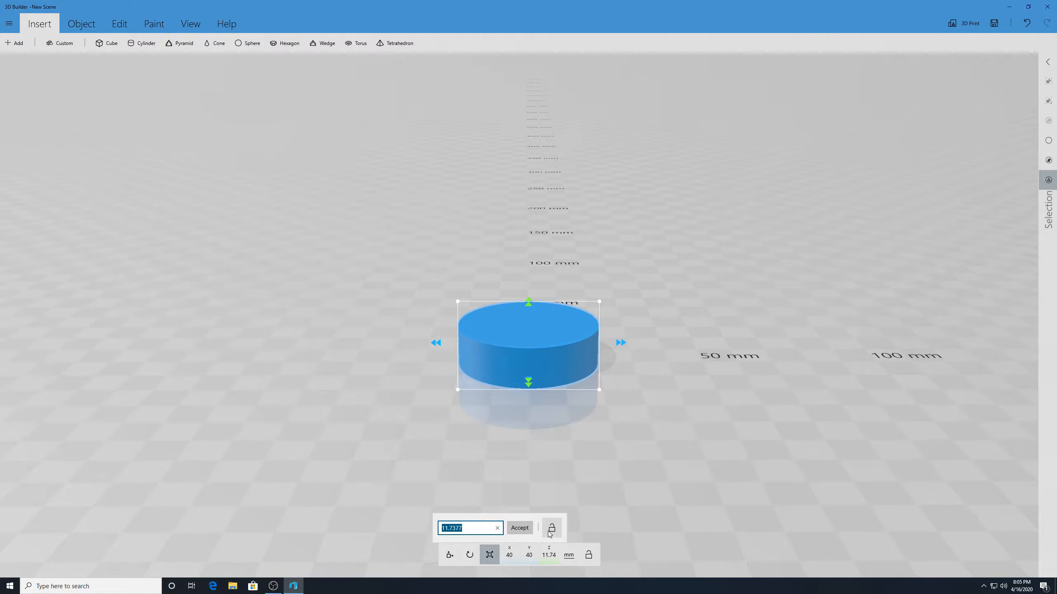
type("15")
key("Return")
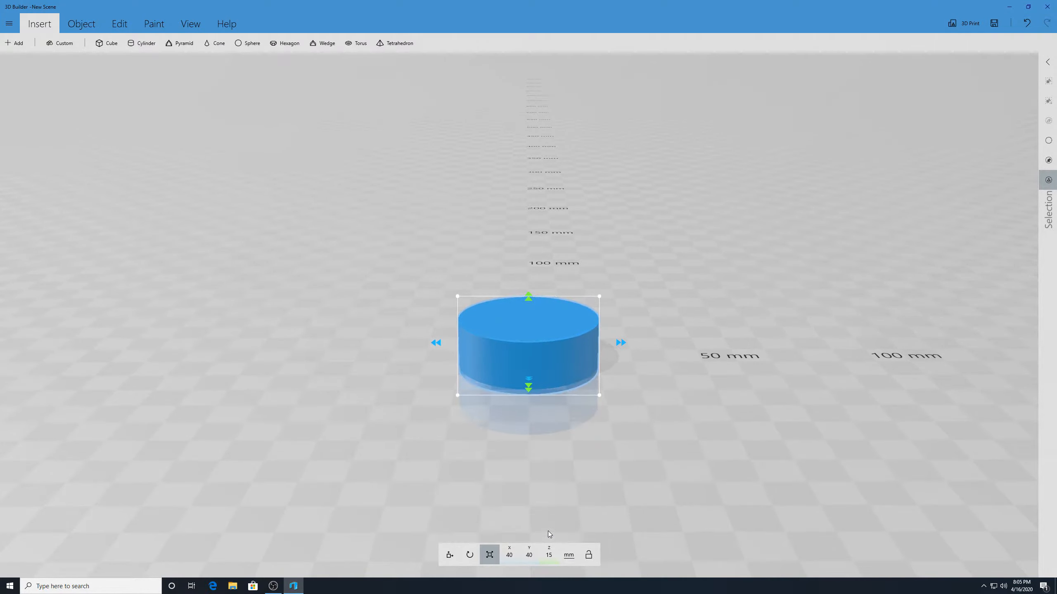
left_click(548, 555)
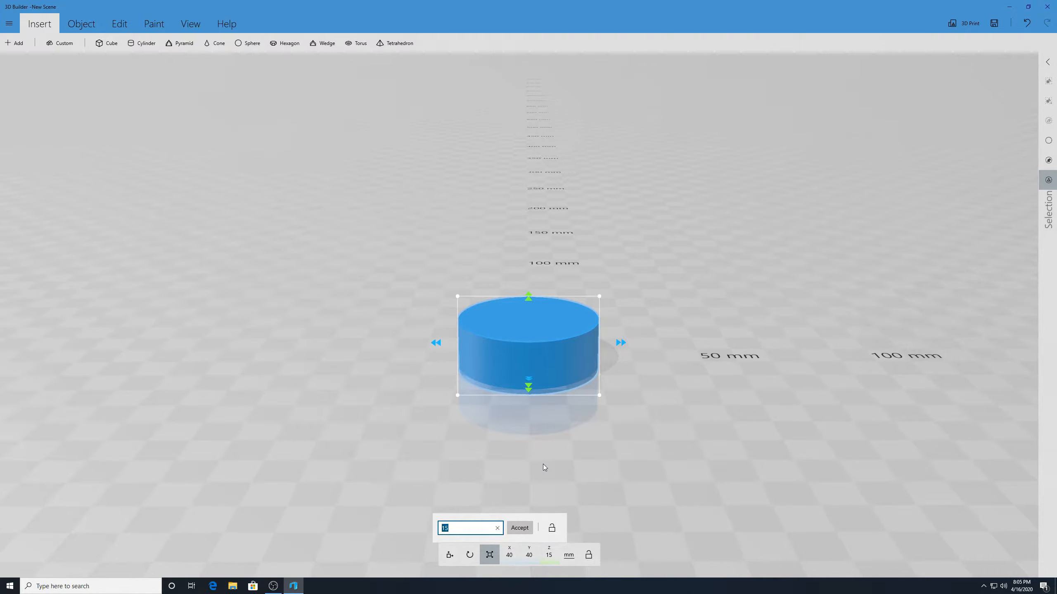
type("10")
key("Return")
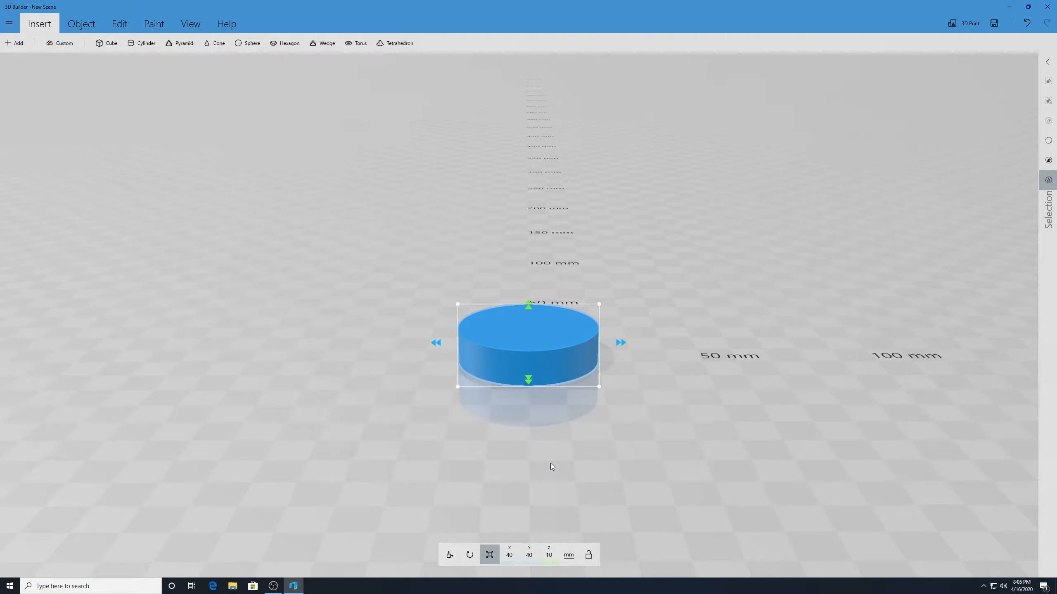
left_click(696, 305)
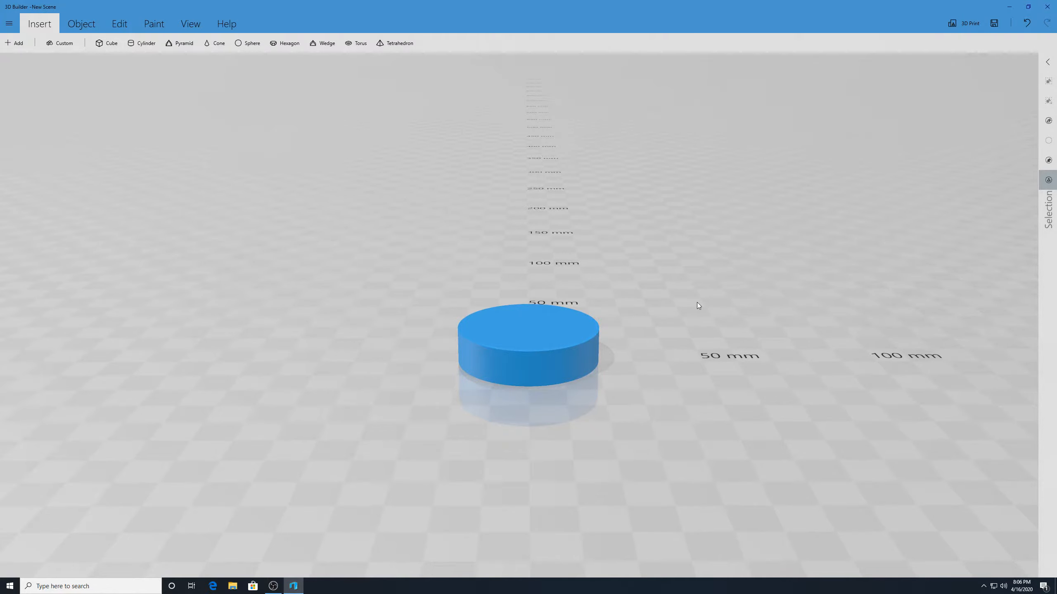
- Rotate the disc to a pitch of 90 degrees so it stands upright
left_click(527, 347)
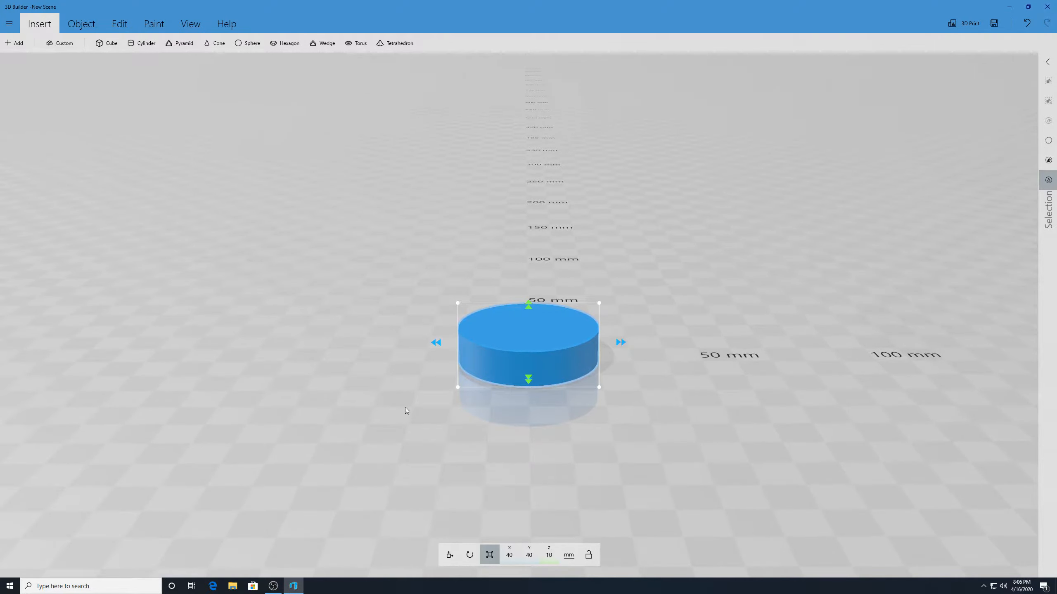
left_click(469, 556)
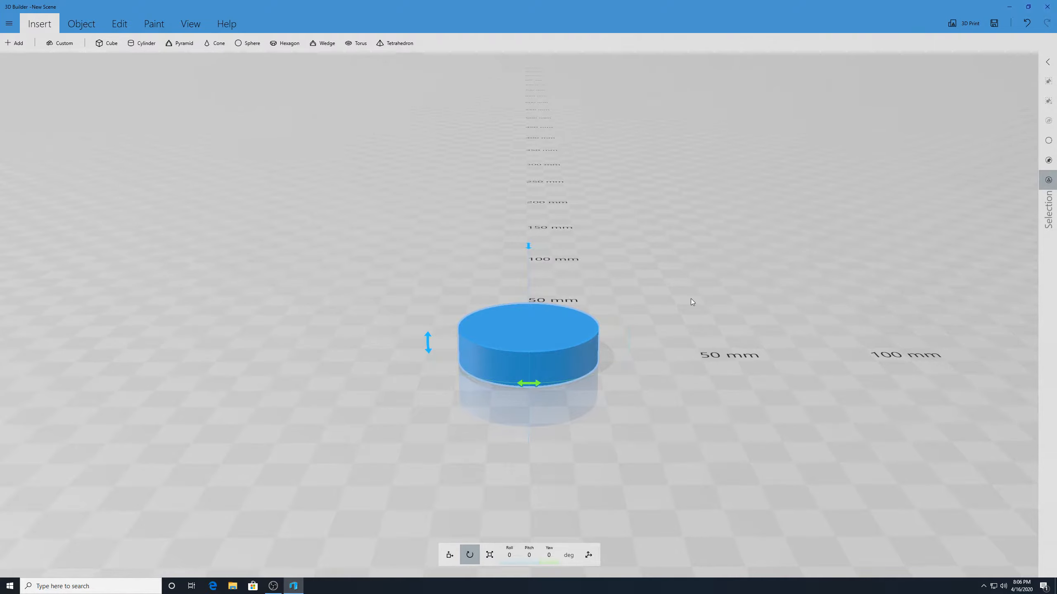
left_click_drag(428, 342, 501, 273)
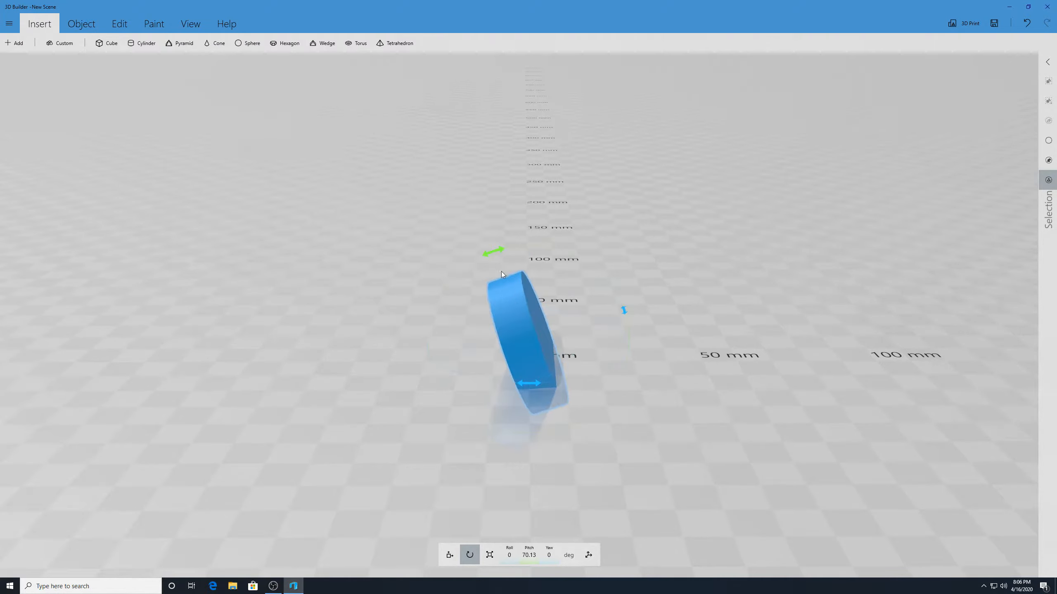
left_click(529, 555)
type("90")
key("Return")
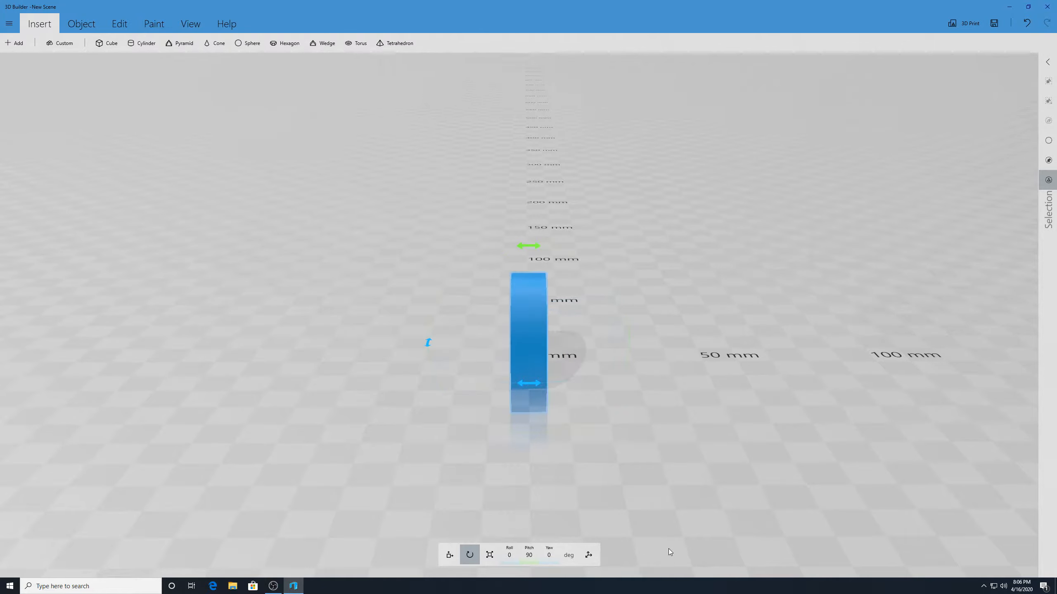
- Raise the upright disc along Z to 20 mm so it rests on the floor
left_click(451, 555)
left_click_drag(530, 249, 538, 205)
left_click(366, 331)
left_click_drag(366, 332, 429, 316)
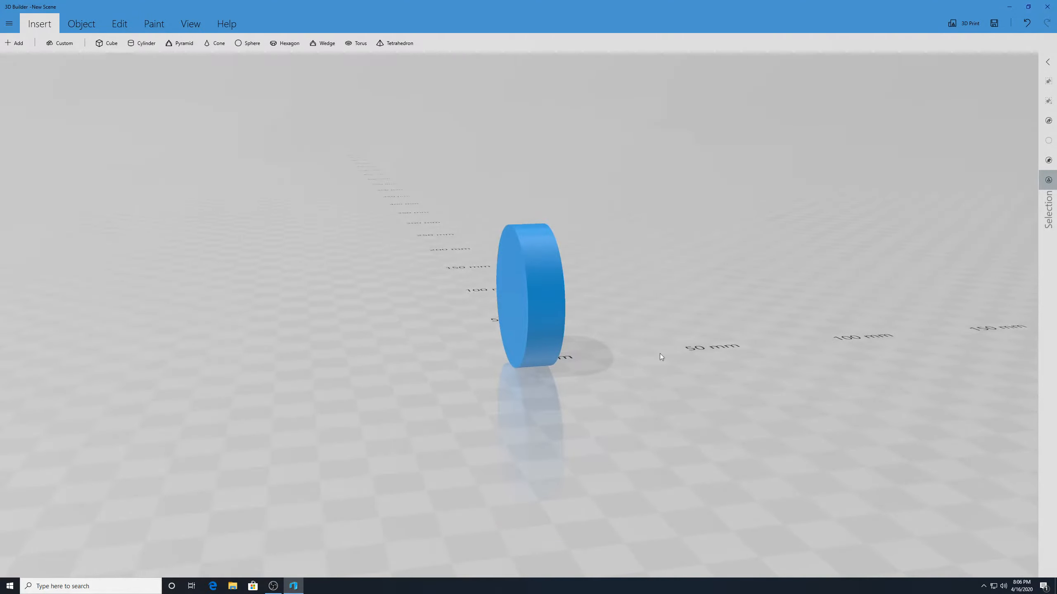
left_click_drag(662, 355, 649, 356)
left_click(511, 304)
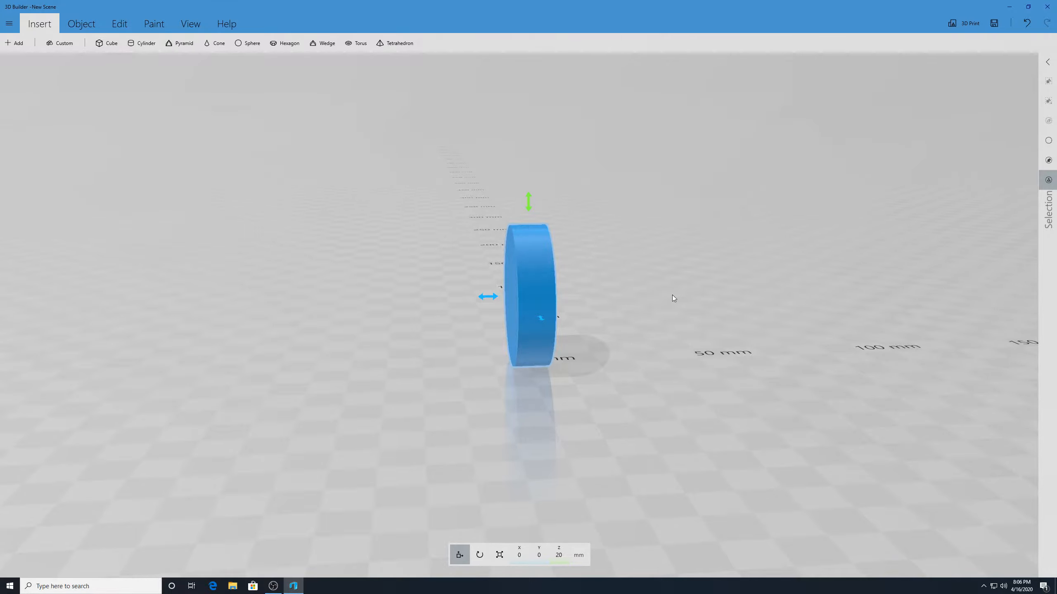
- Examine the upright disc's edge and flat faces from several angles
left_click_drag(673, 296, 617, 276)
scroll(617, 276, "up", 3)
scroll(612, 285, "down", 1)
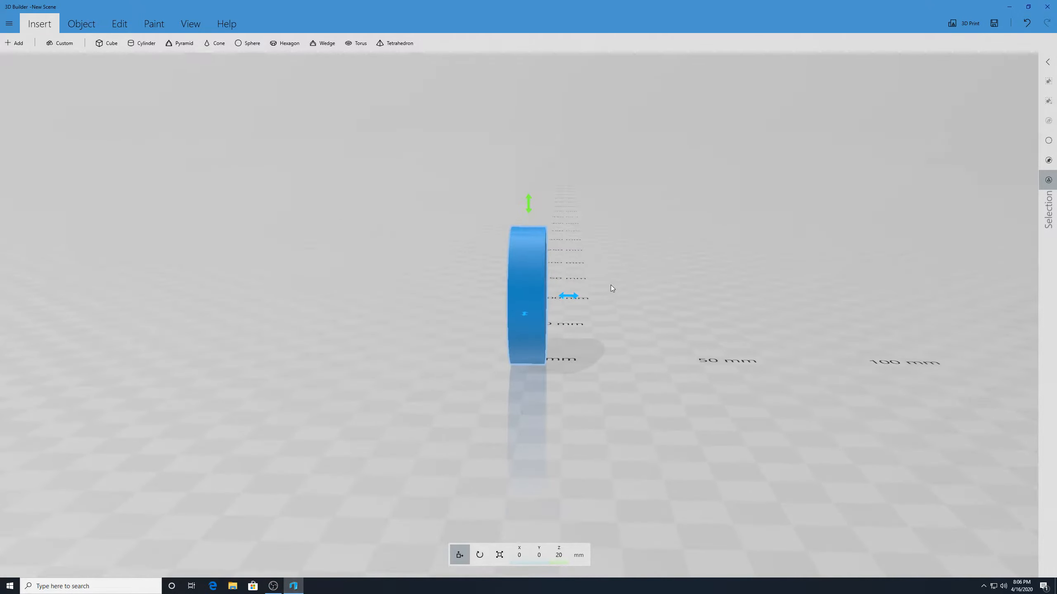
left_click_drag(629, 265, 700, 299)
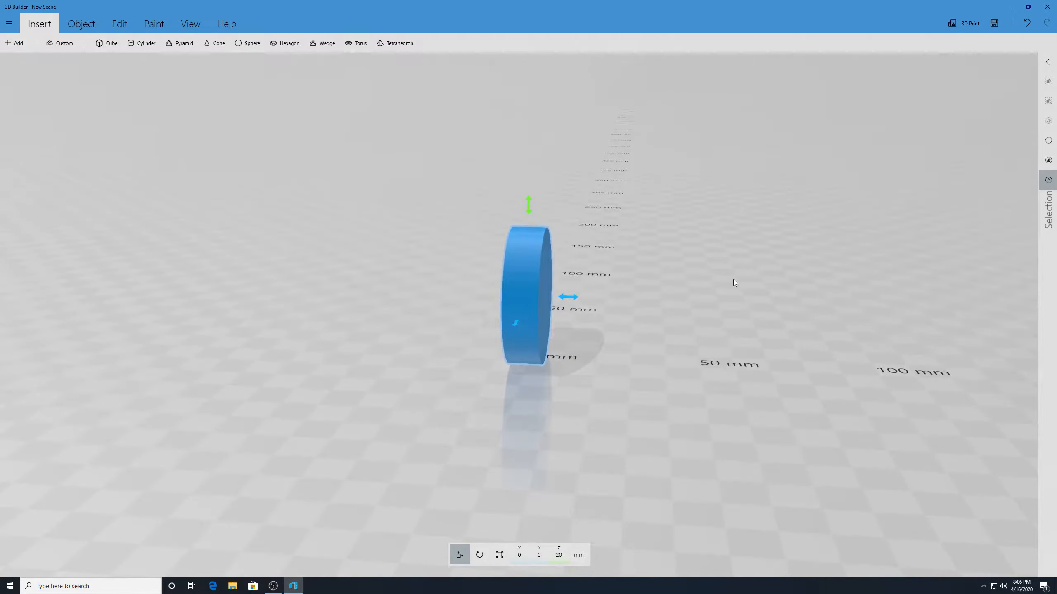
left_click_drag(630, 242, 656, 233)
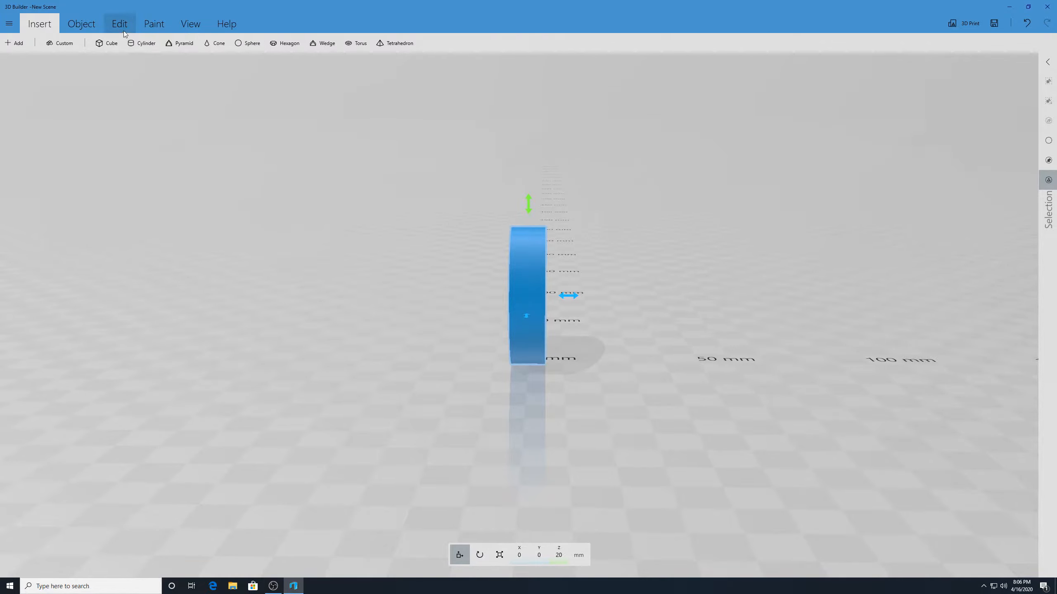
left_click(533, 255)
left_click(533, 255)
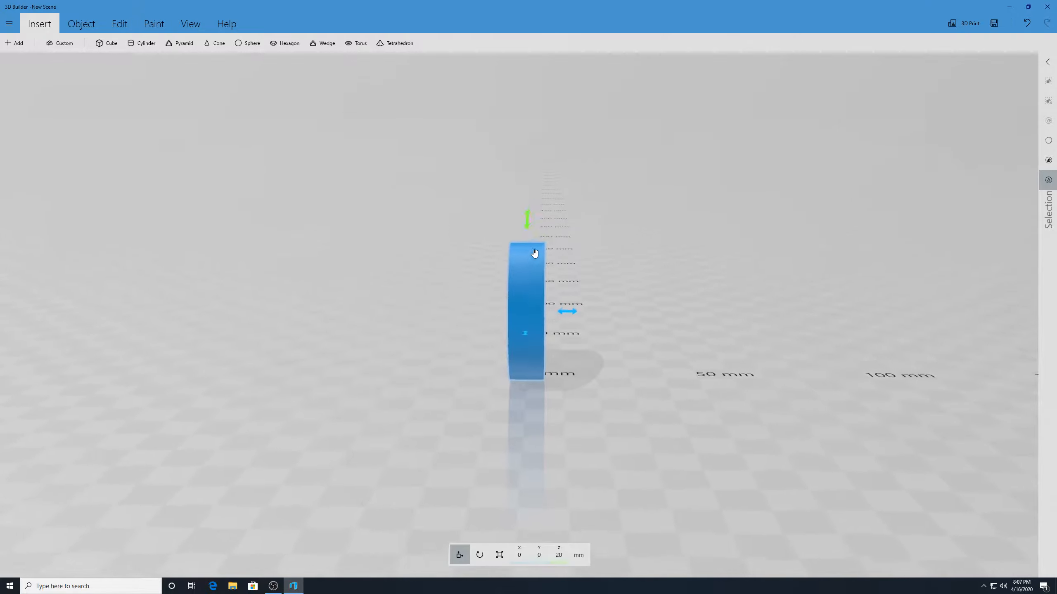
left_click_drag(692, 288, 556, 306)
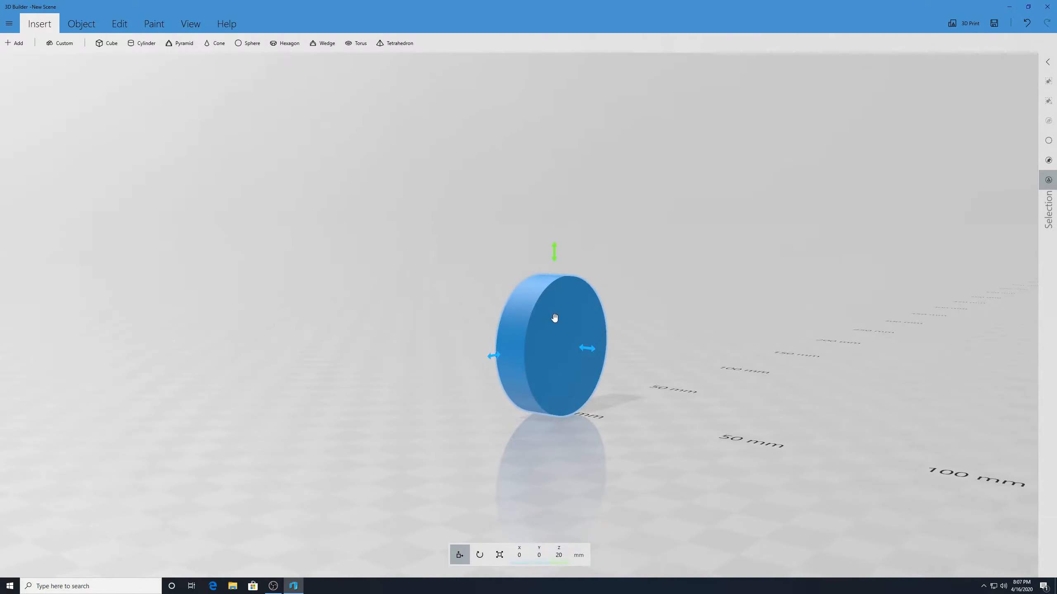
left_click_drag(323, 229, 440, 236)
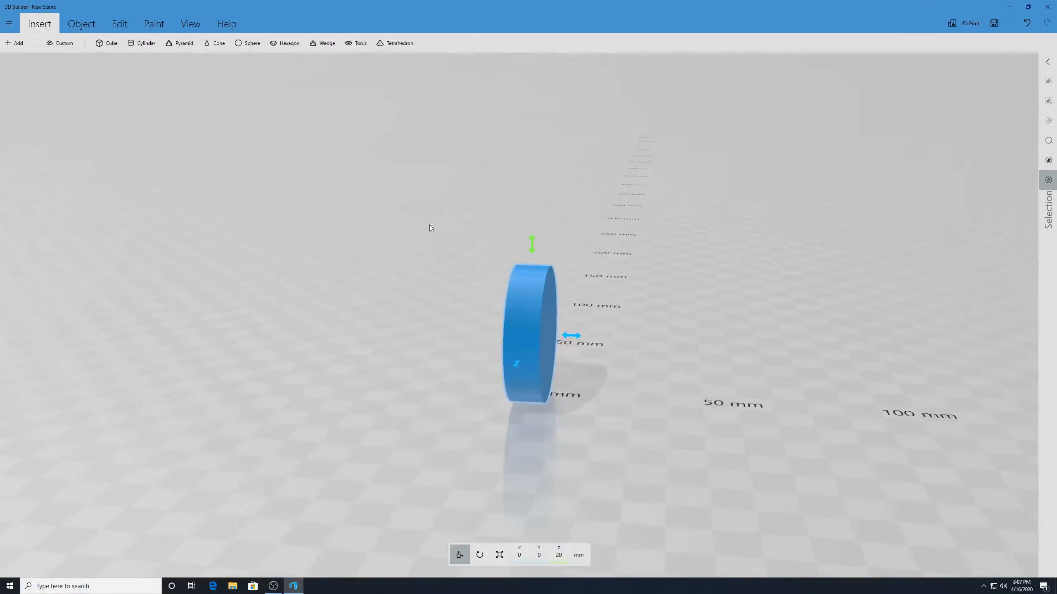
- Set up a split of the disc with the cutting plane at 90 degrees pitch, keeping both parts
left_click(112, 23)
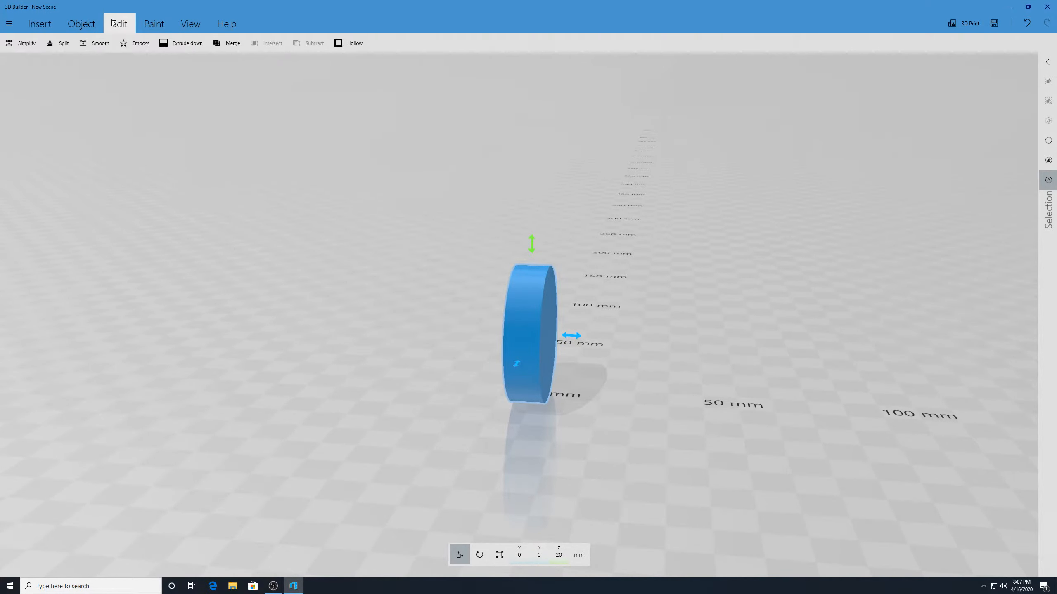
left_click(59, 43)
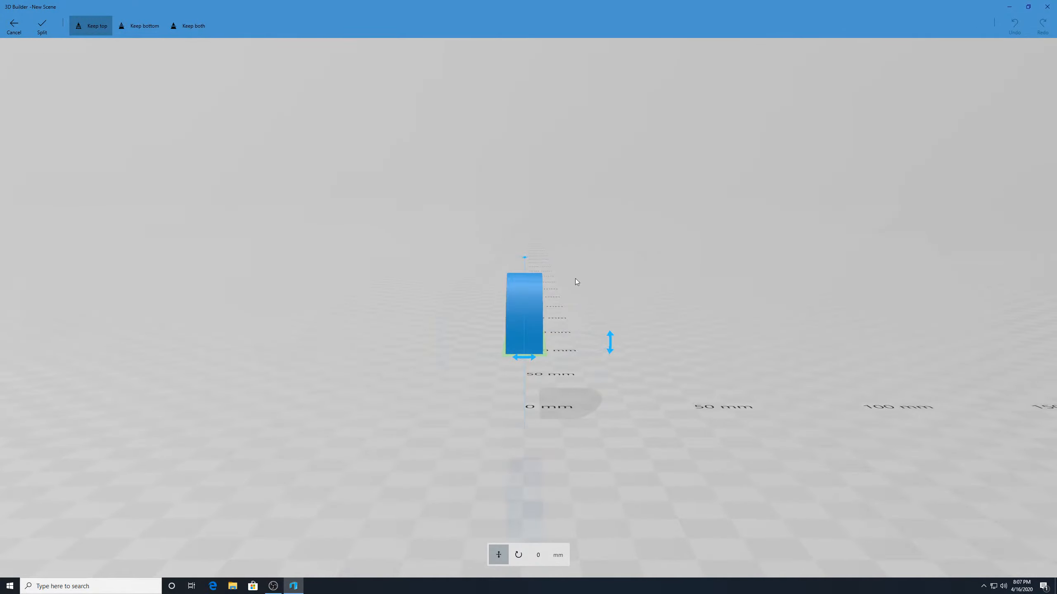
left_click_drag(610, 342, 547, 429)
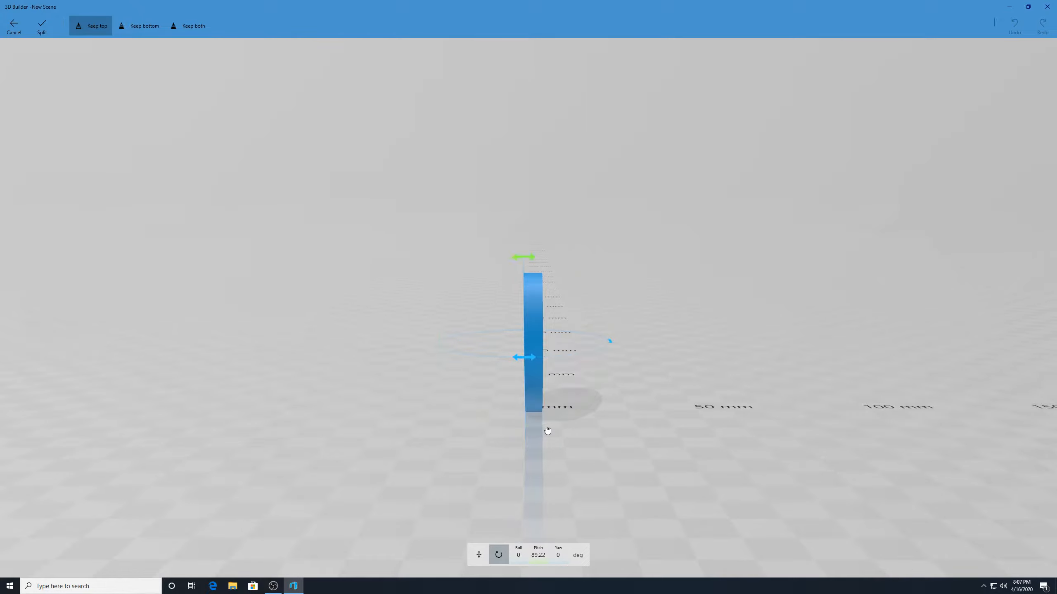
left_click(538, 560)
type("90")
key("Return")
left_click(198, 27)
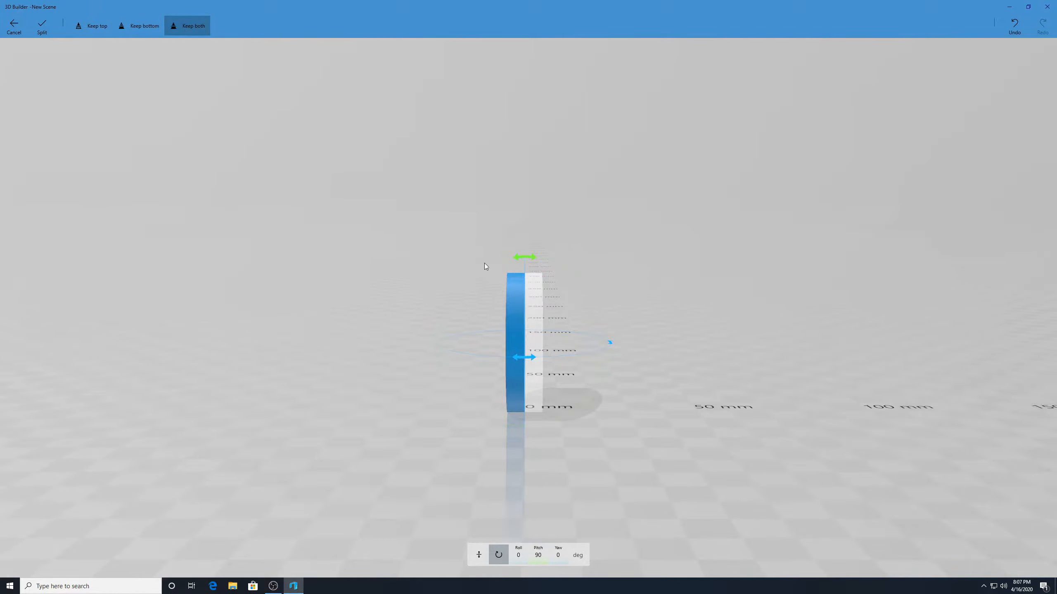
- Set the cutting plane's offset to -4 mm and split a thin slice off the disc
left_click_drag(695, 302, 617, 289)
left_click_drag(522, 282, 562, 291)
left_click_drag(755, 290, 791, 281)
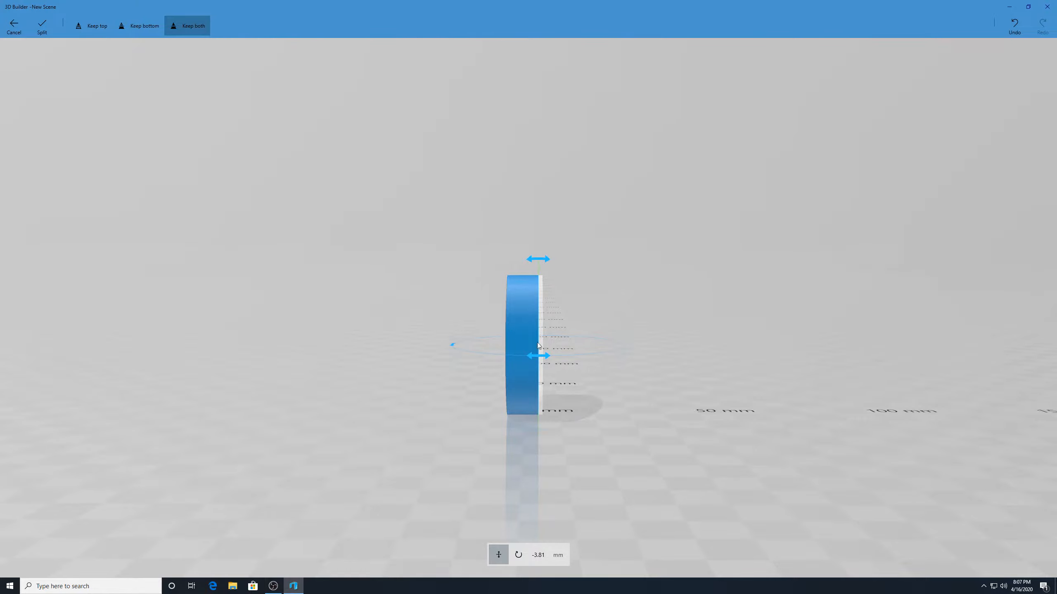
left_click_drag(729, 334, 694, 334)
left_click_drag(542, 272, 543, 272)
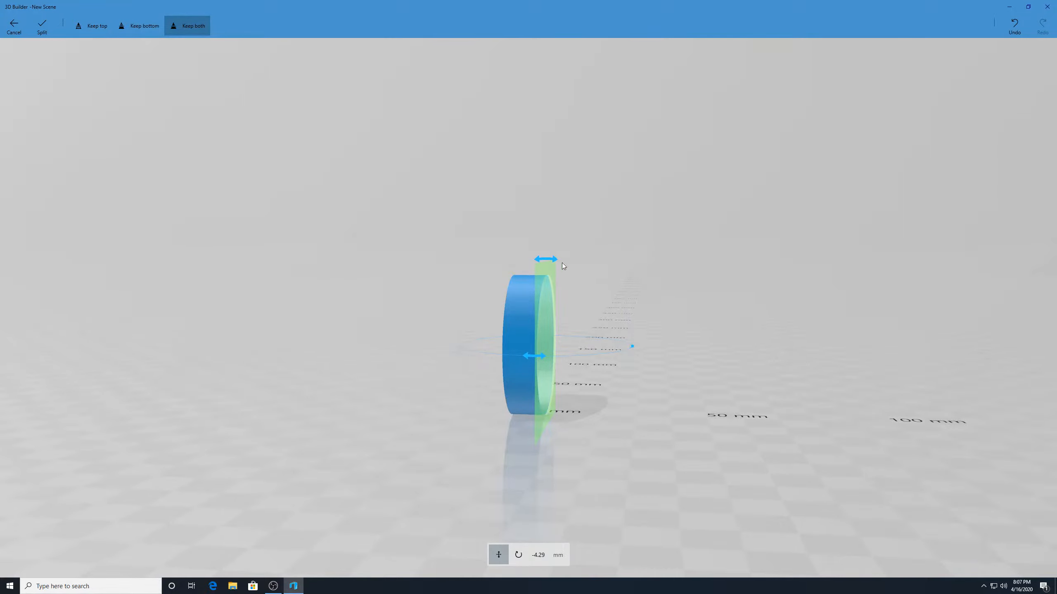
left_click_drag(617, 216, 653, 211)
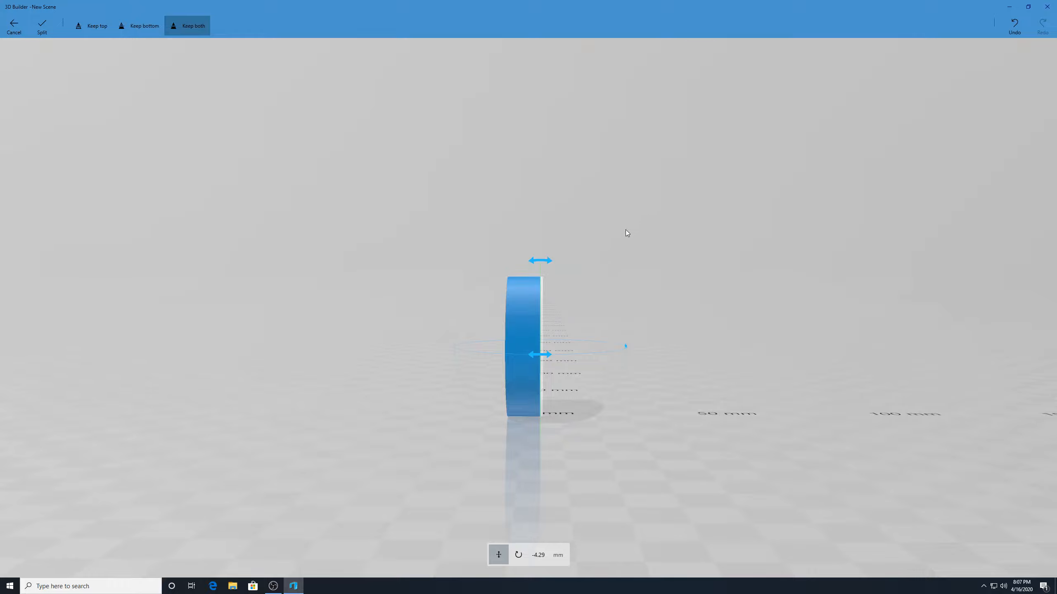
left_click(537, 556)
type("-")
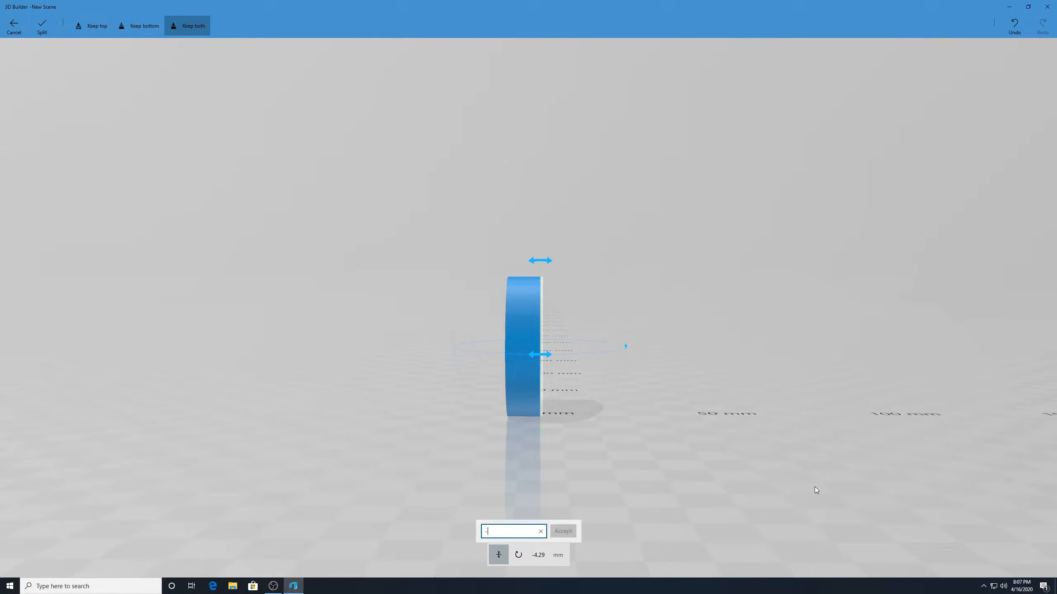
type("4")
key("Return")
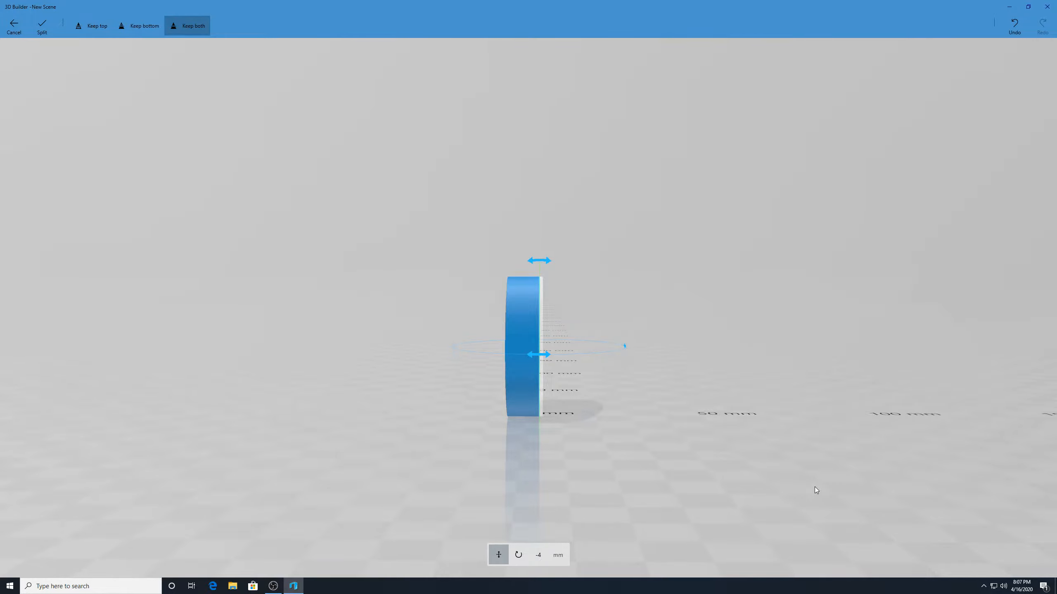
left_click(44, 26)
- Select only the thick main part of the split disc and paint it white
scroll(682, 325, "up", 3)
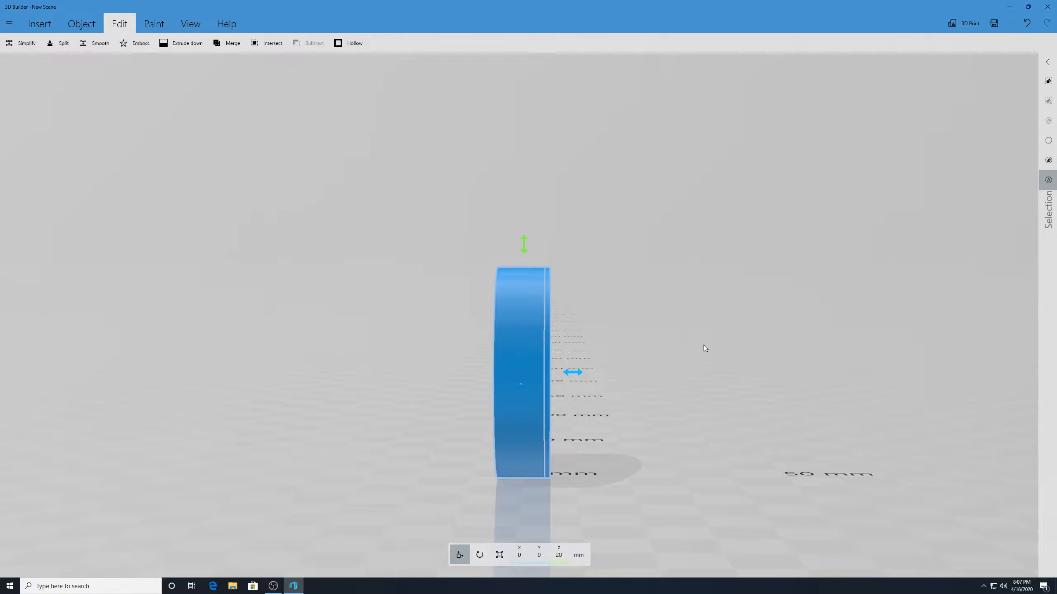
left_click(558, 351)
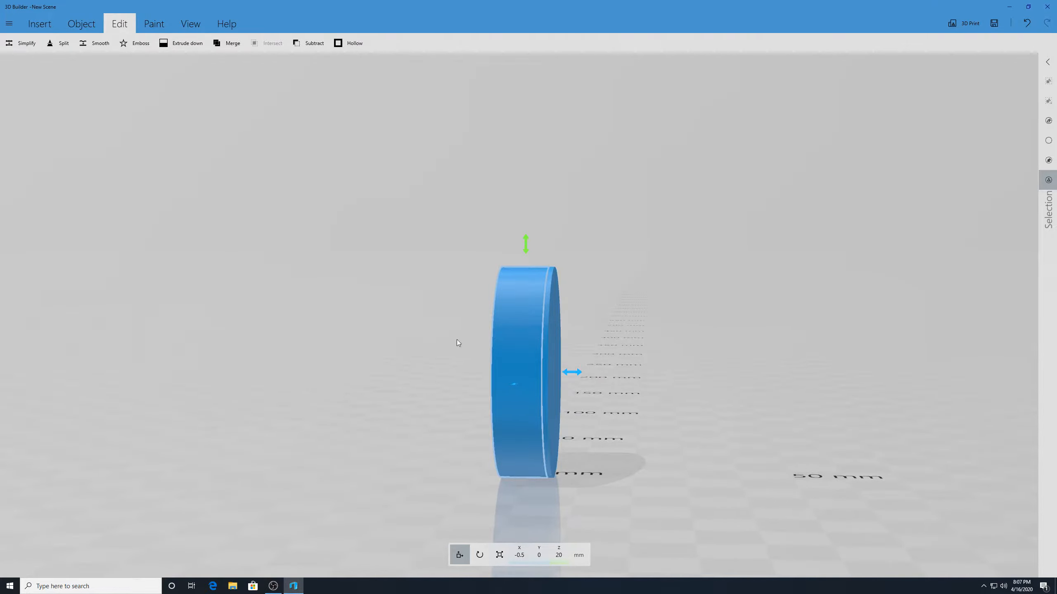
left_click(512, 330)
left_click(512, 331)
left_click(153, 24)
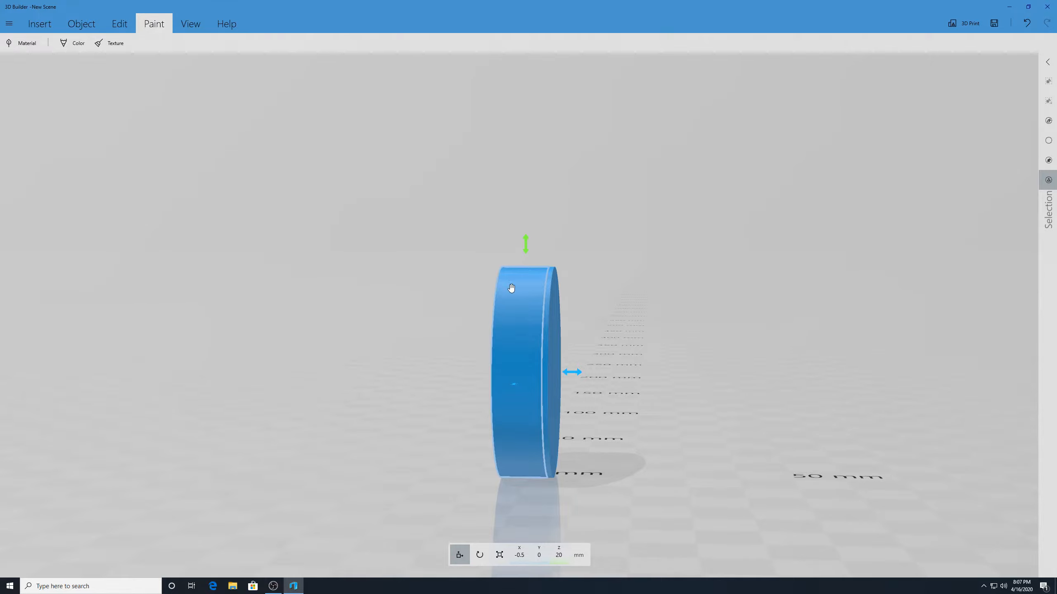
left_click(64, 45)
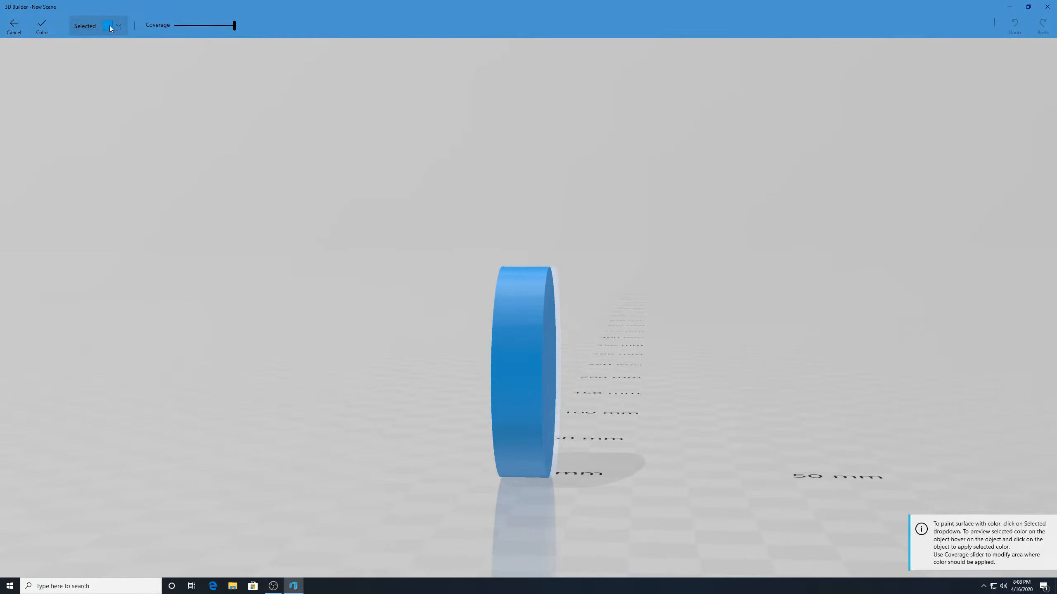
left_click(119, 27)
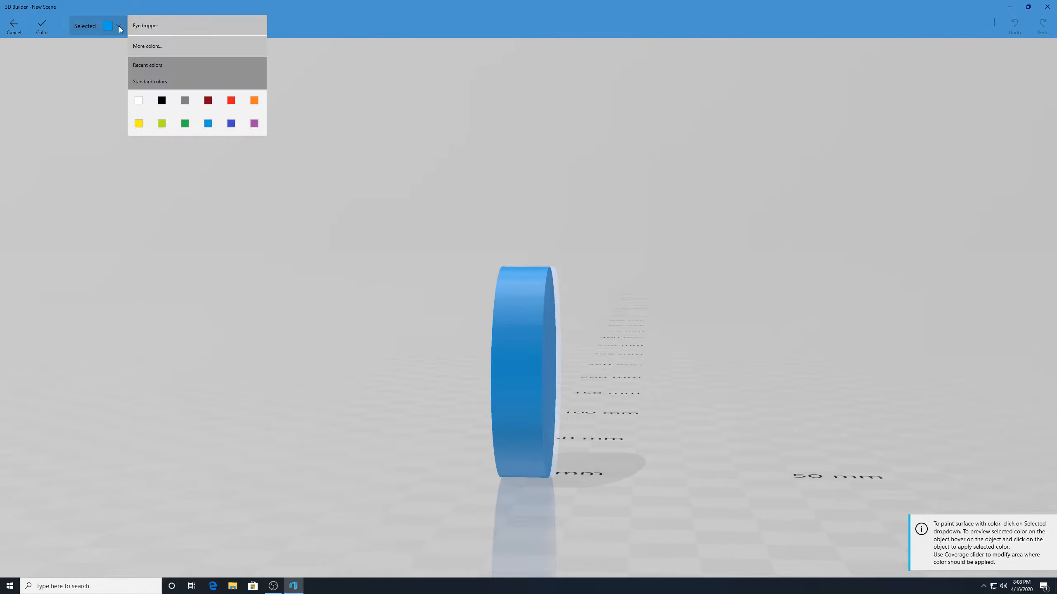
left_click(141, 101)
left_click(508, 303)
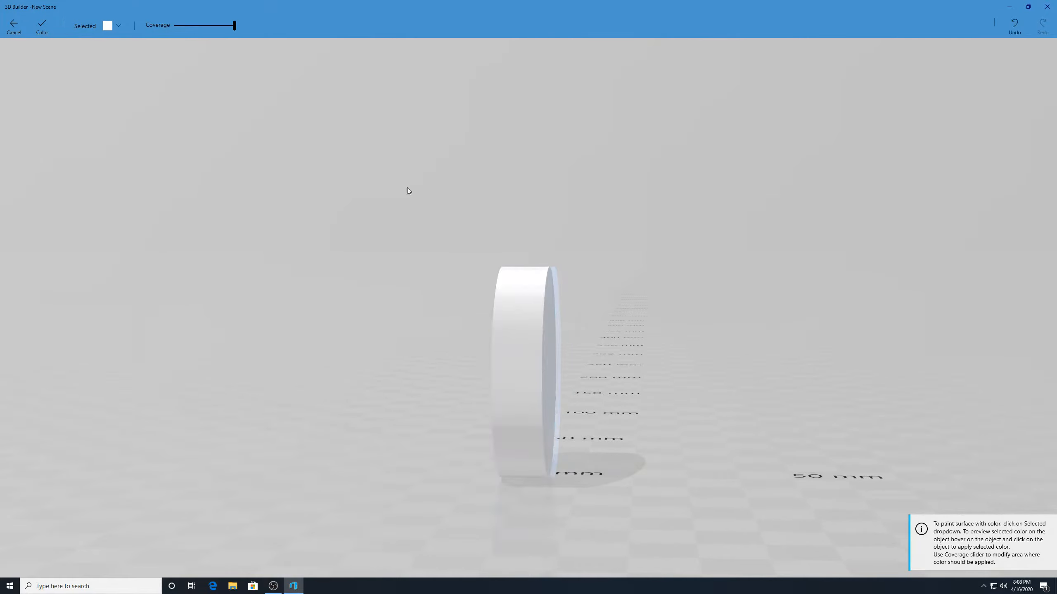
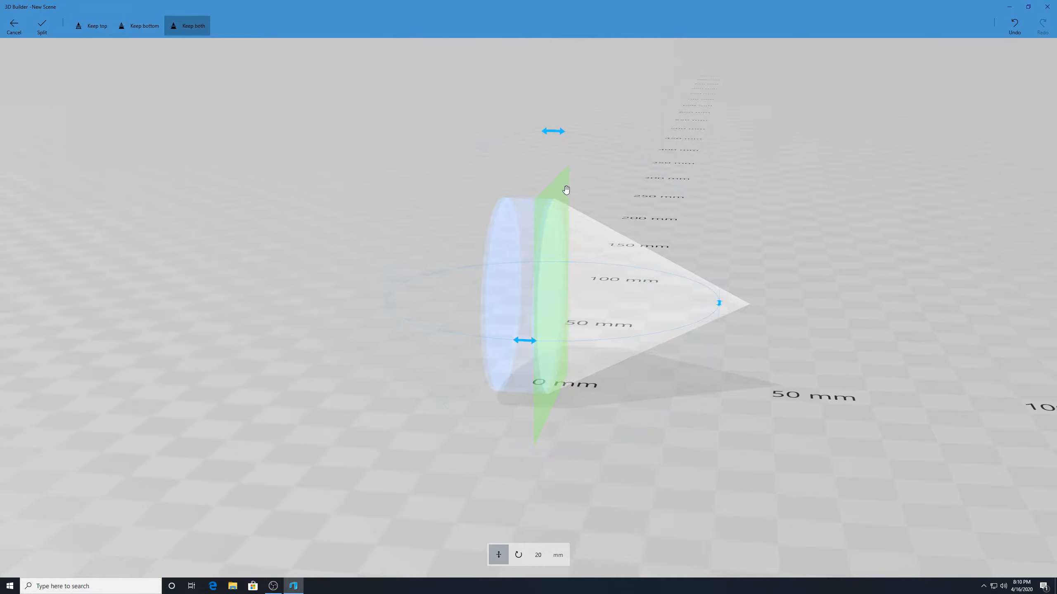
- Split the orange cone near its base with the cutting plane offset at about 18.57 mm, and delete the pointed part
left_click_drag(567, 190, 574, 187)
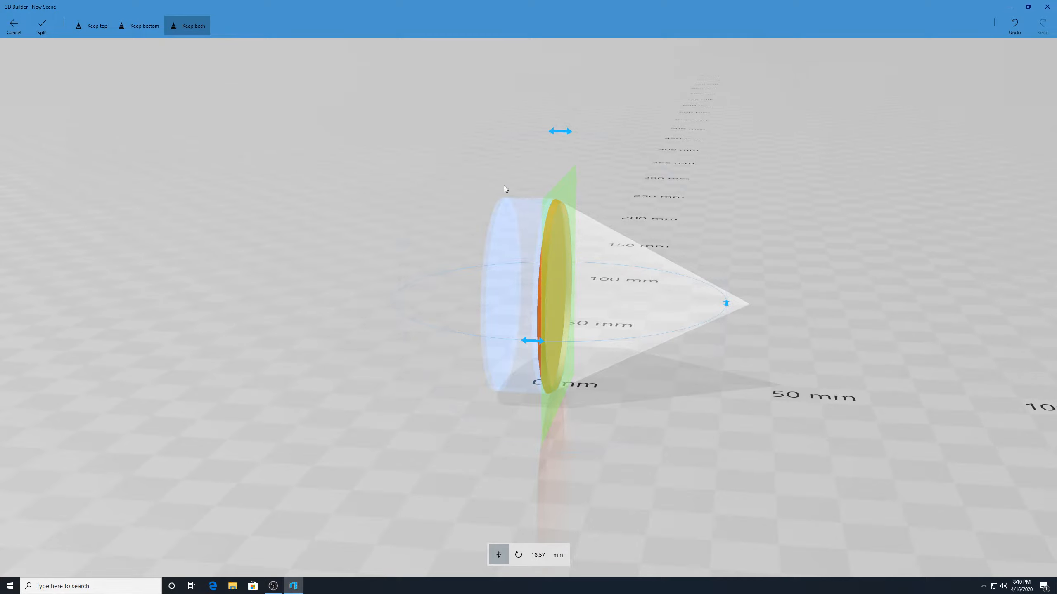
left_click_drag(372, 153, 419, 140)
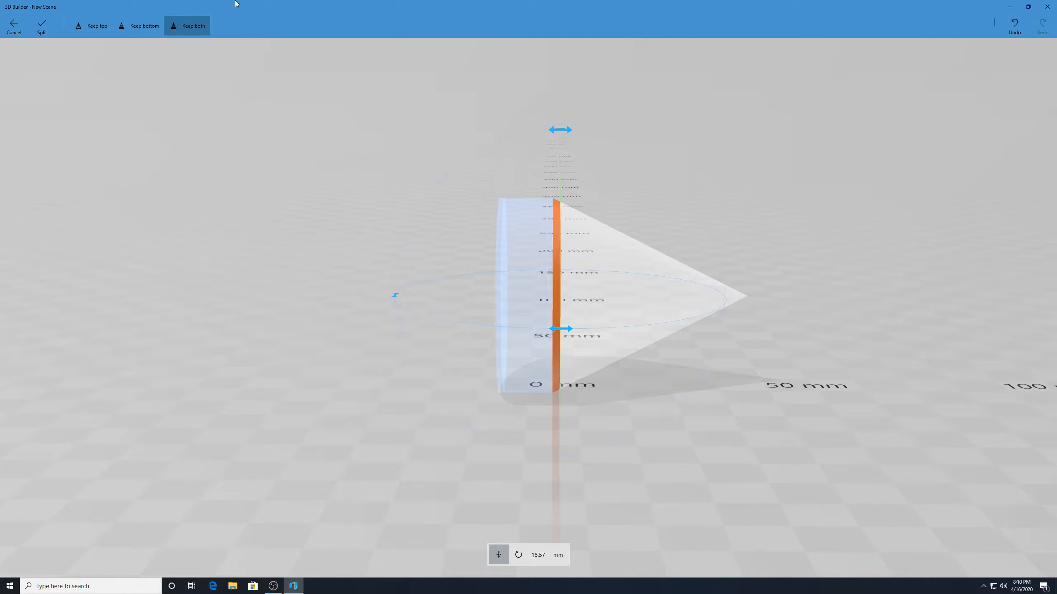
left_click(52, 26)
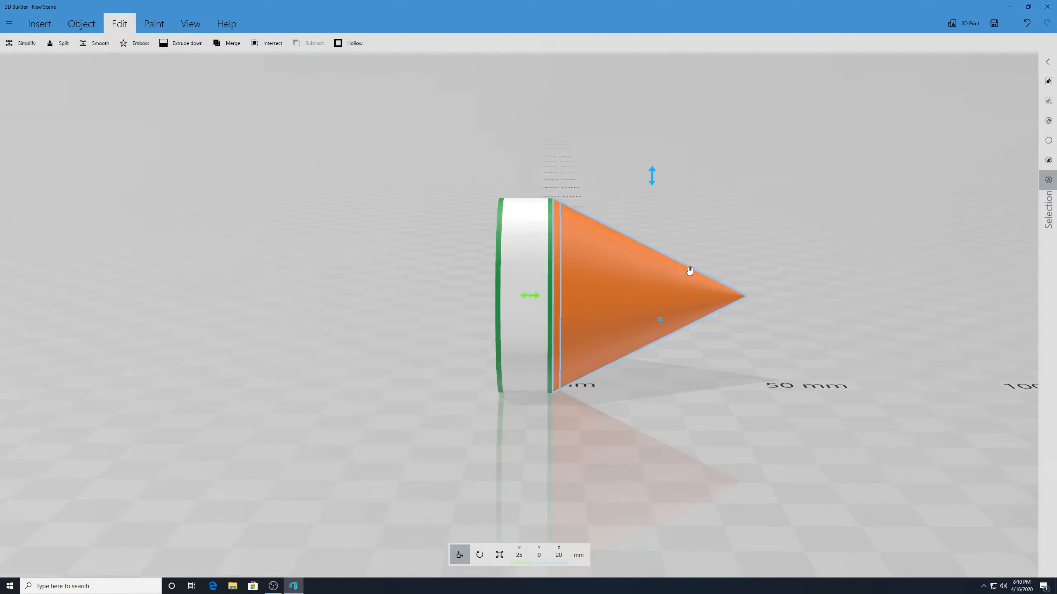
left_click(557, 236)
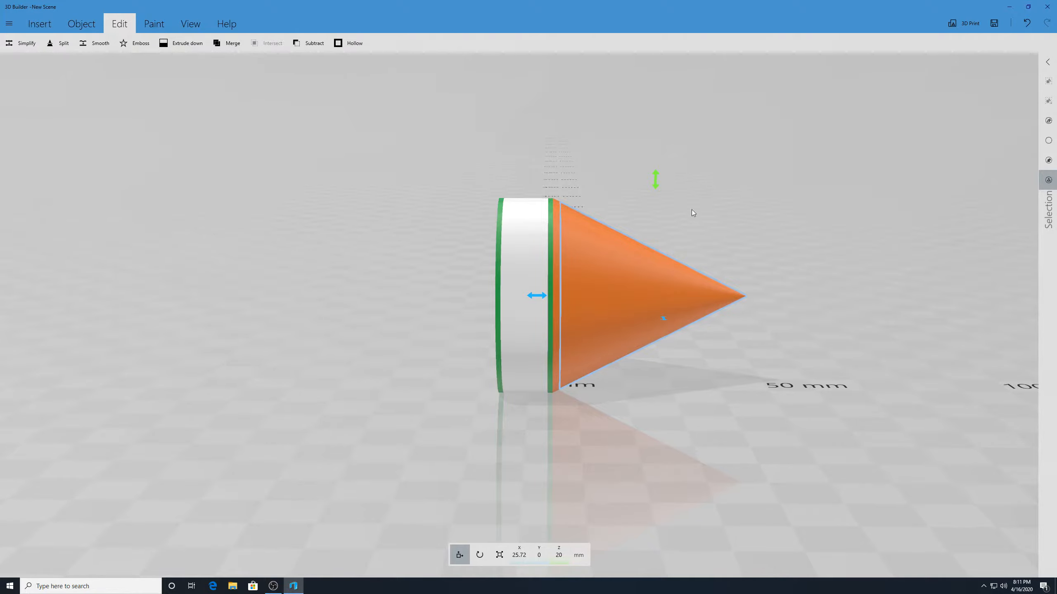
key("Delete")
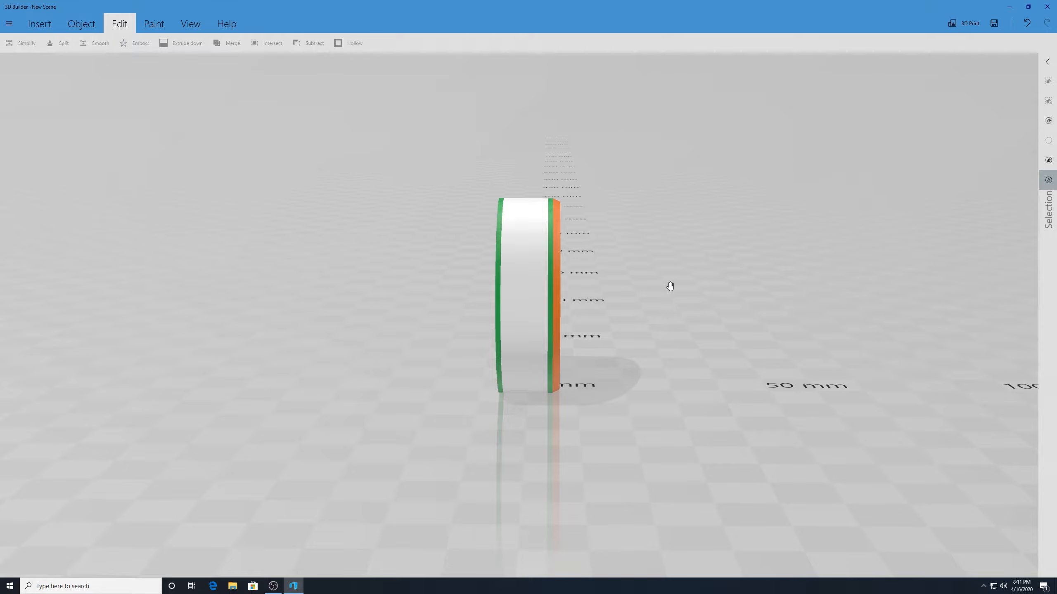
- Paint the remaining orange cone slice on the disc's face white
left_click_drag(705, 243, 676, 237)
left_click(565, 268)
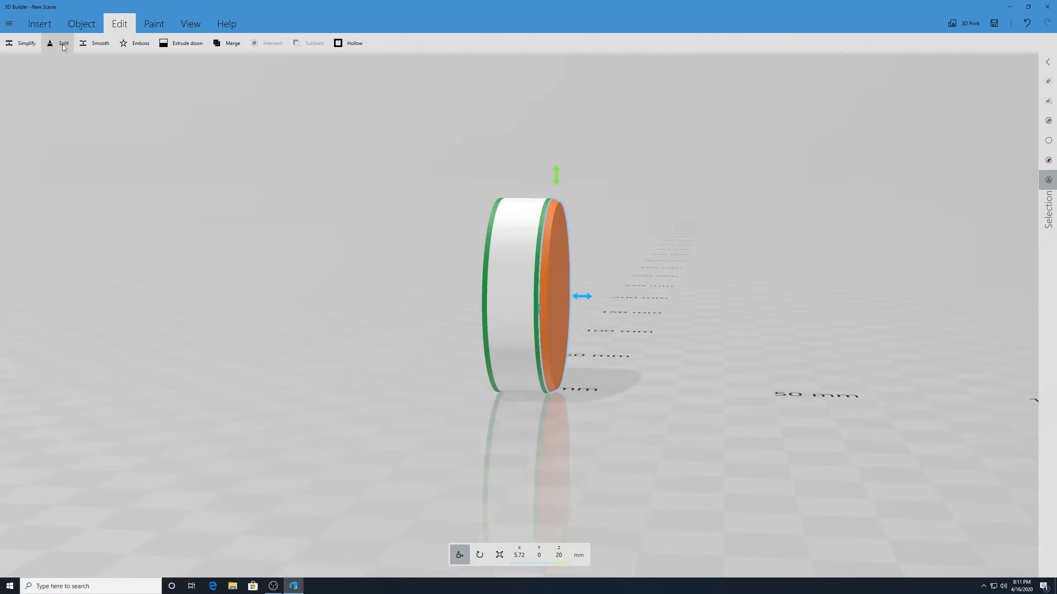
left_click(154, 23)
left_click(85, 42)
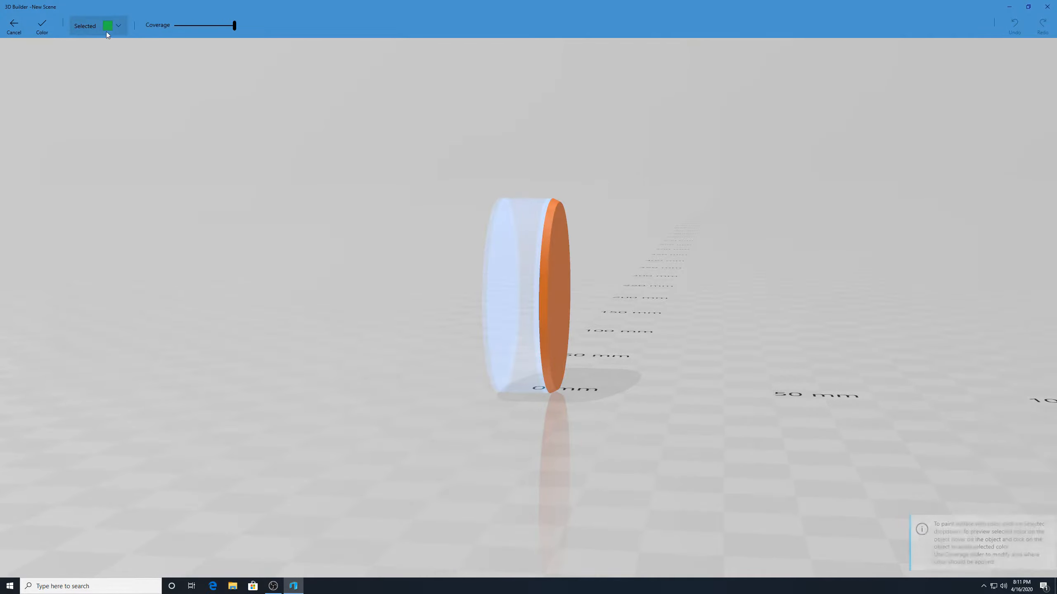
left_click(117, 27)
left_click(161, 87)
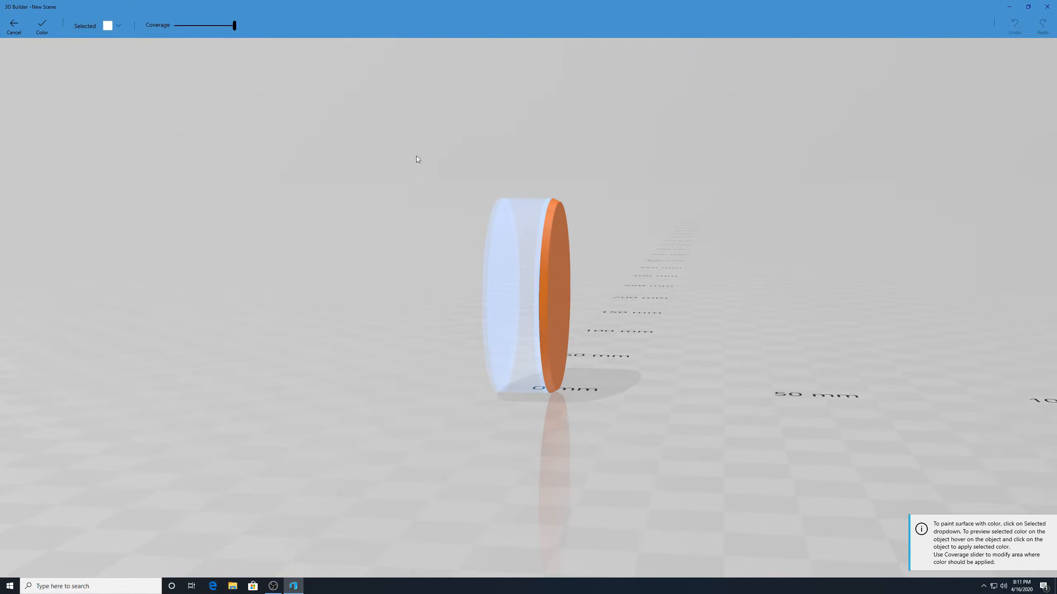
left_click(559, 253)
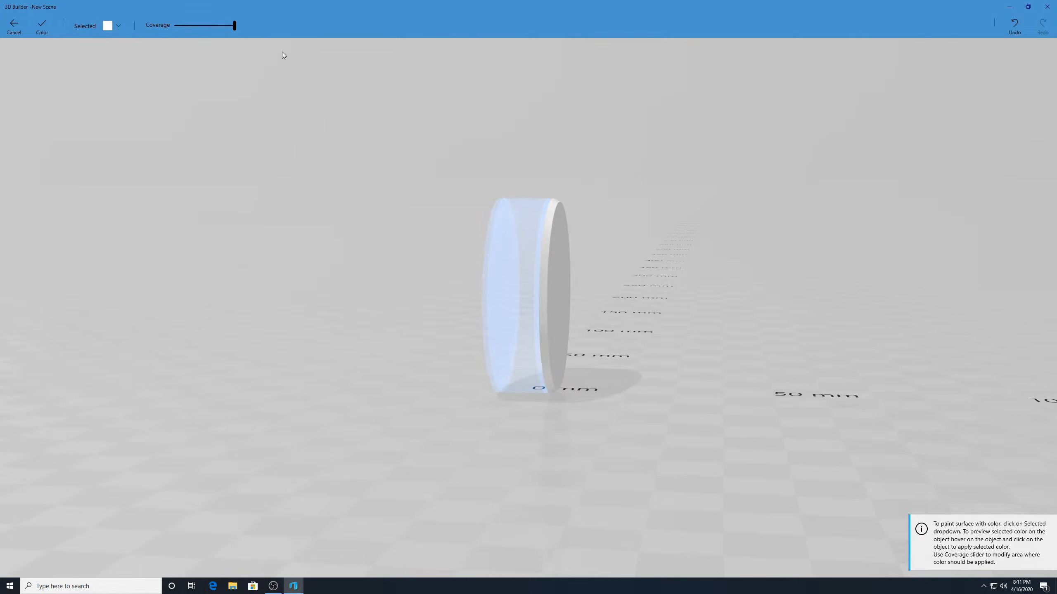
left_click(42, 26)
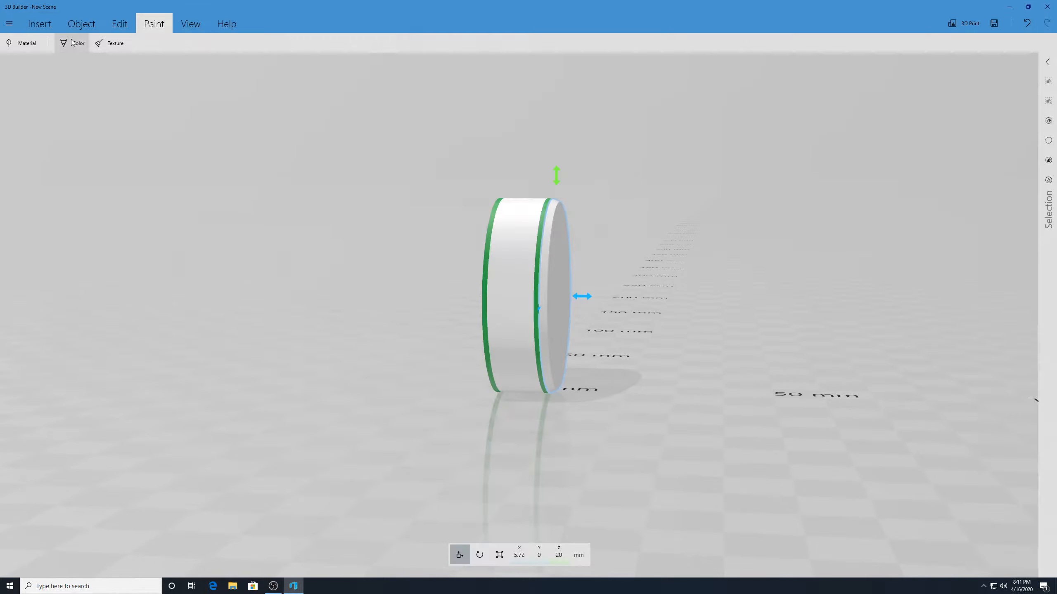
- Set up a split of the white bevelled slice with the cutting plane at 90 degrees pitch, keeping both parts
left_click(545, 275)
left_click_drag(730, 324, 445, 303)
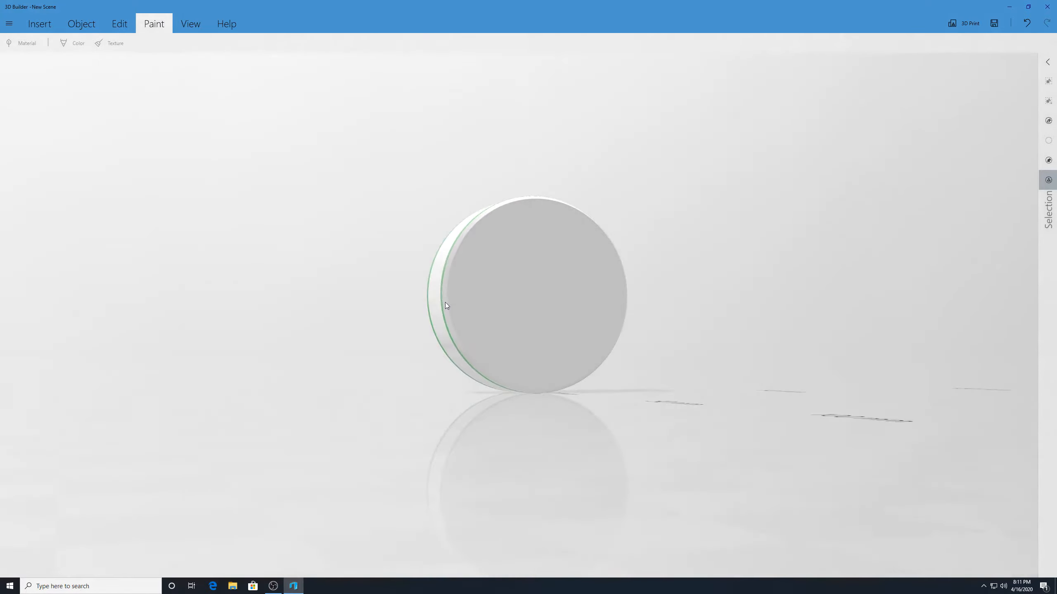
left_click(523, 289)
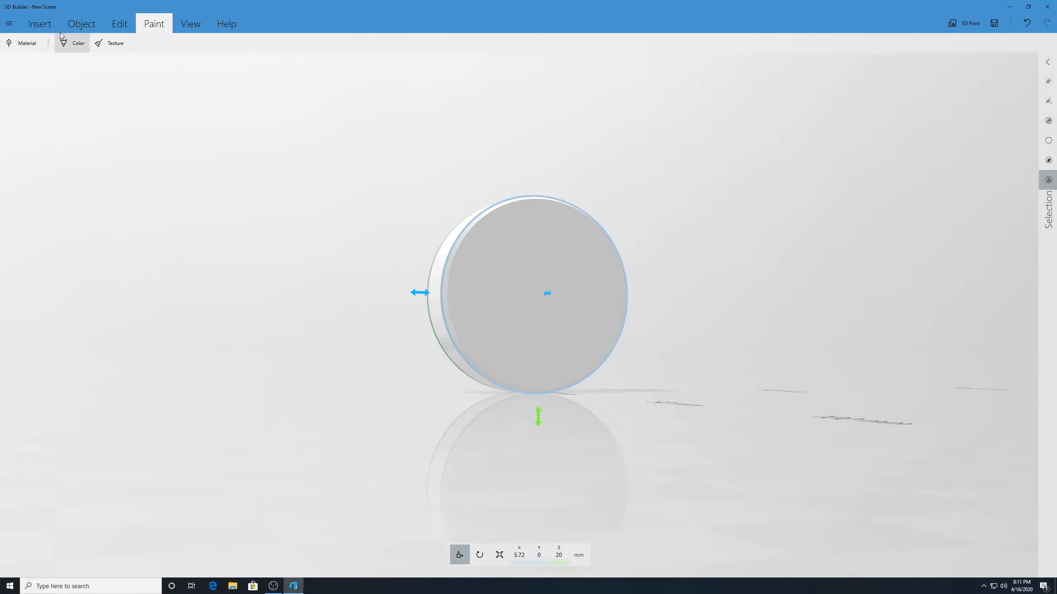
left_click(81, 26)
left_click_drag(179, 99, 575, 173)
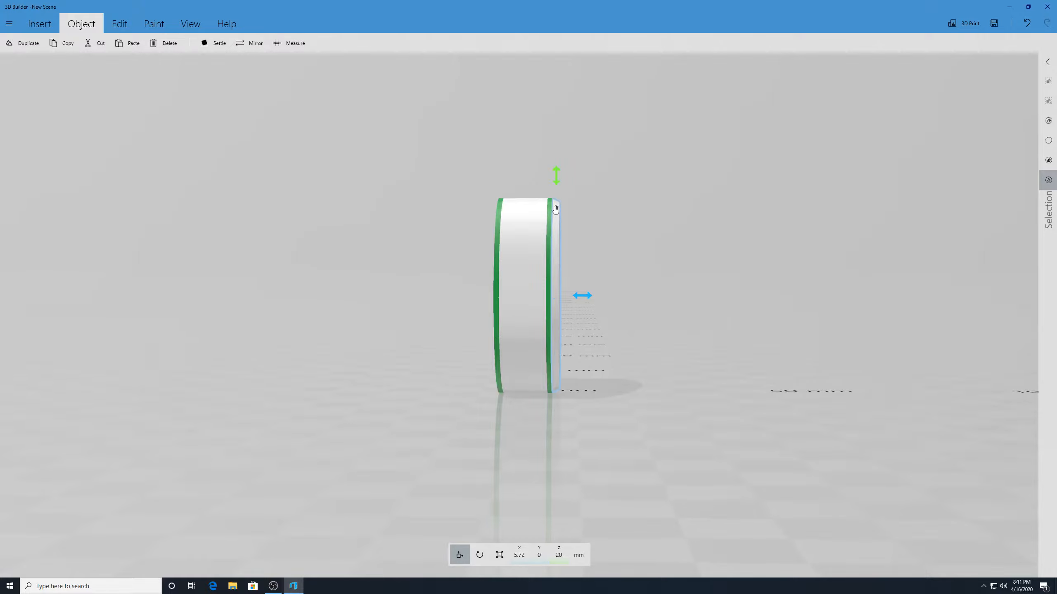
left_click(111, 28)
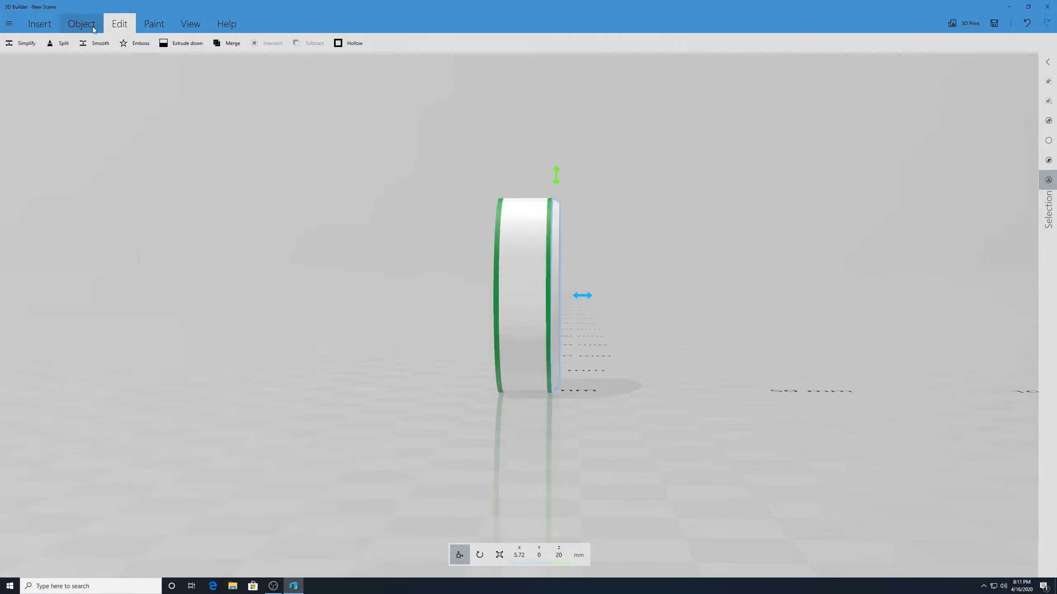
left_click(93, 27)
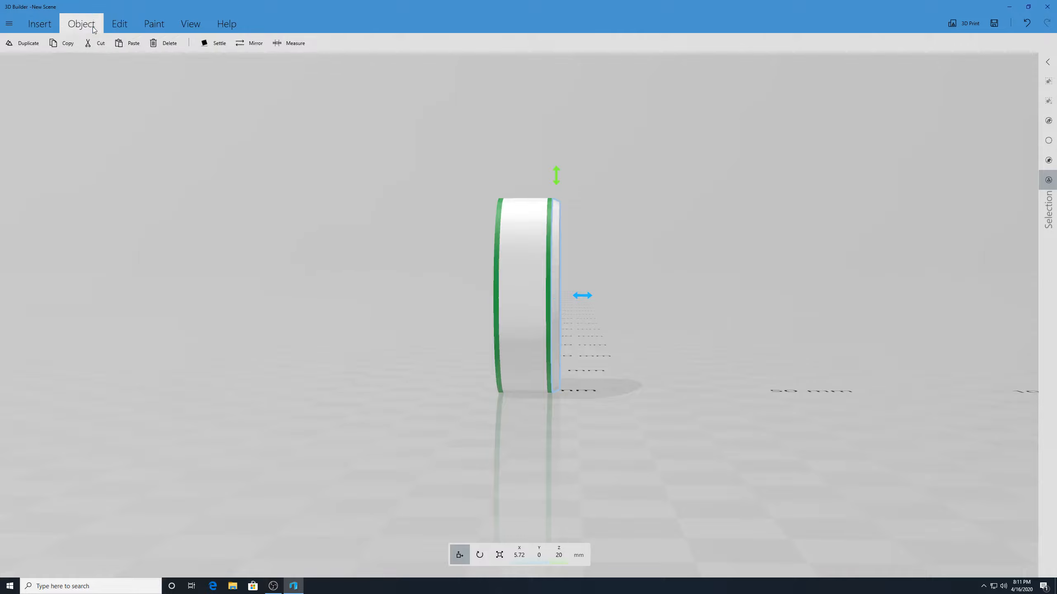
left_click(123, 25)
left_click(63, 43)
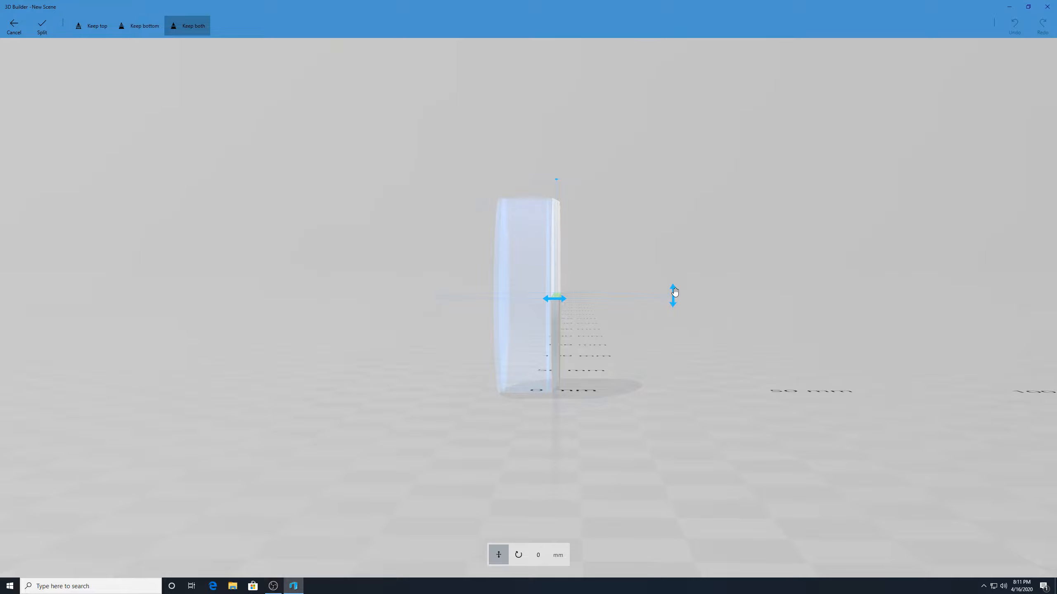
left_click_drag(673, 295, 662, 341)
left_click(538, 555)
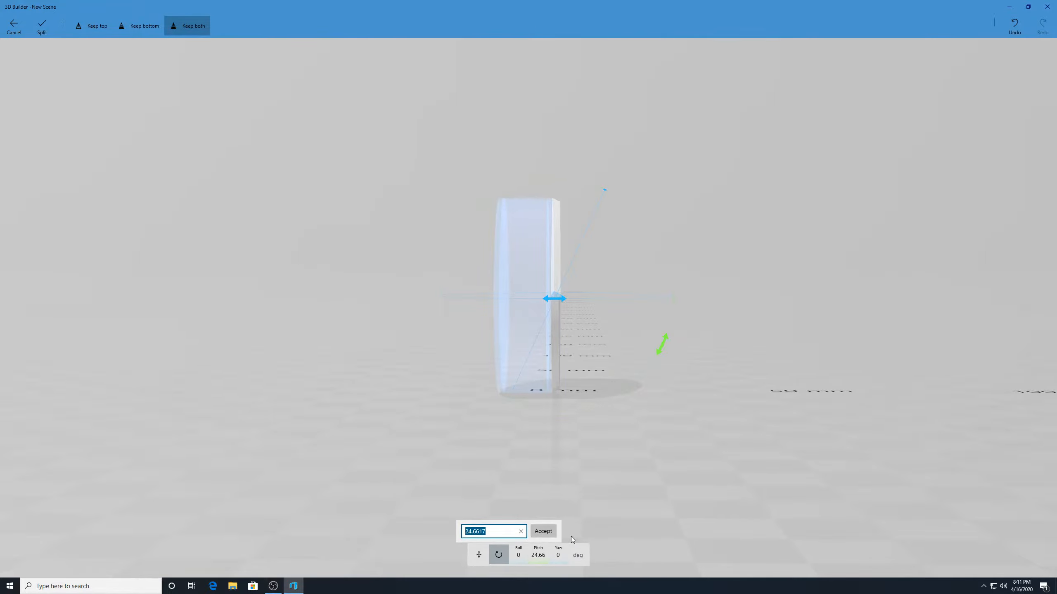
type("90")
key("Return")
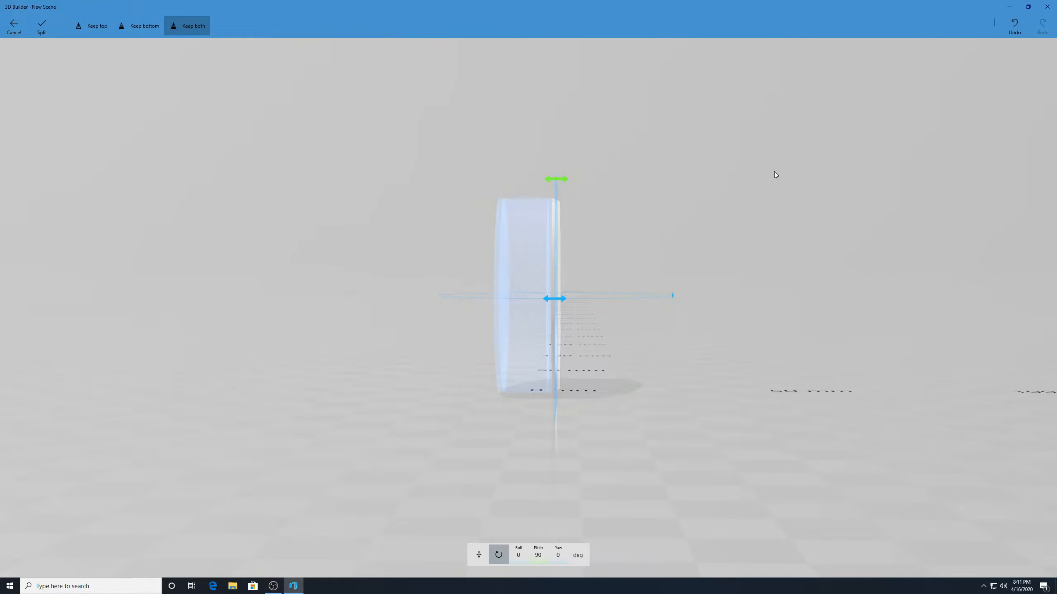
- Move the cutting plane to an offset of about -0.29 mm and split the white bevelled slice into two thin layers
left_click(550, 195)
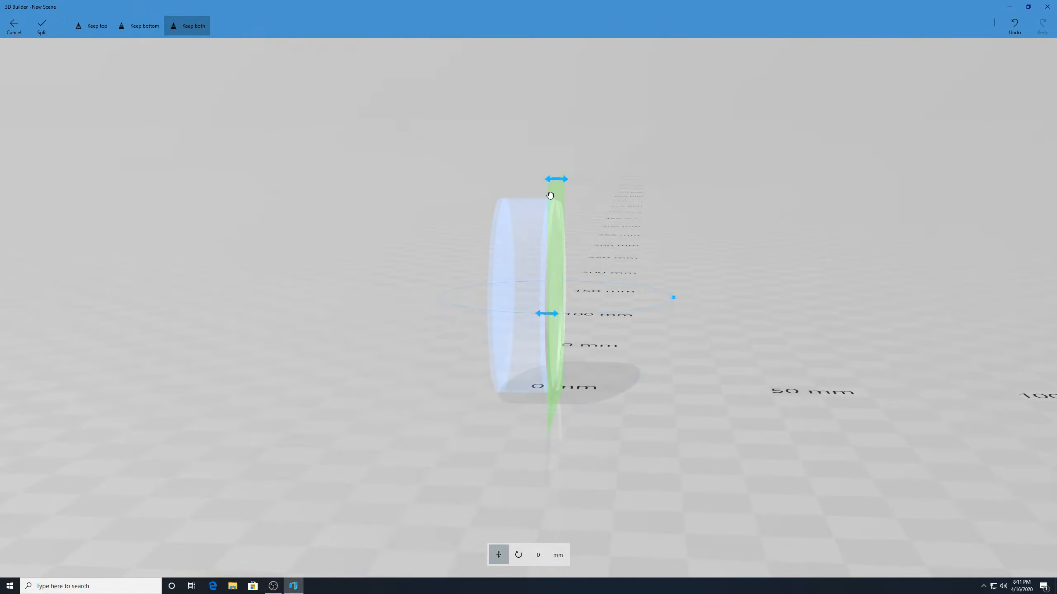
left_click_drag(550, 195, 564, 193)
left_click_drag(672, 184, 711, 170)
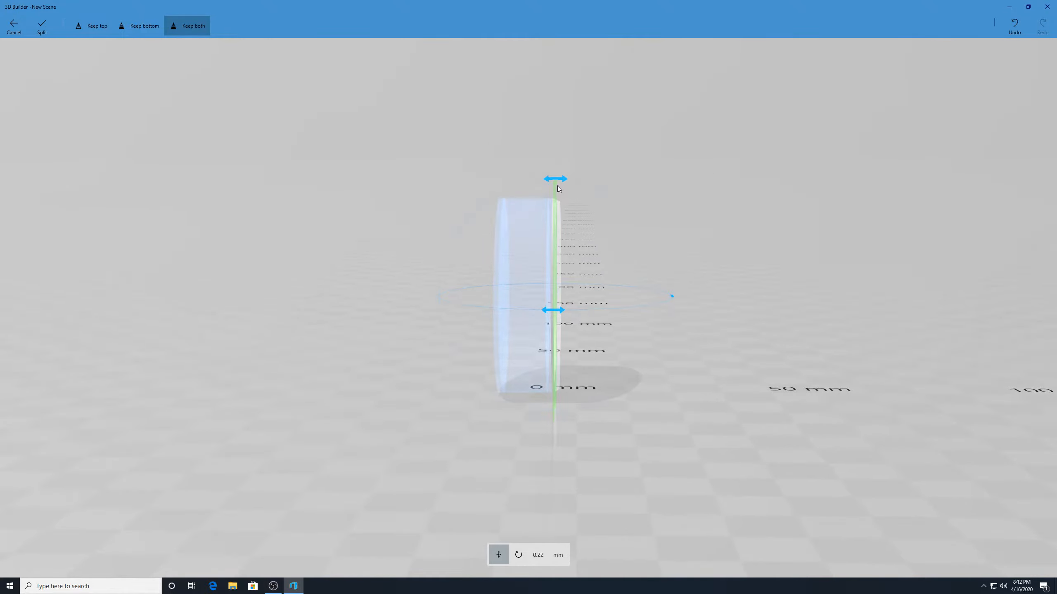
left_click_drag(557, 190, 561, 189)
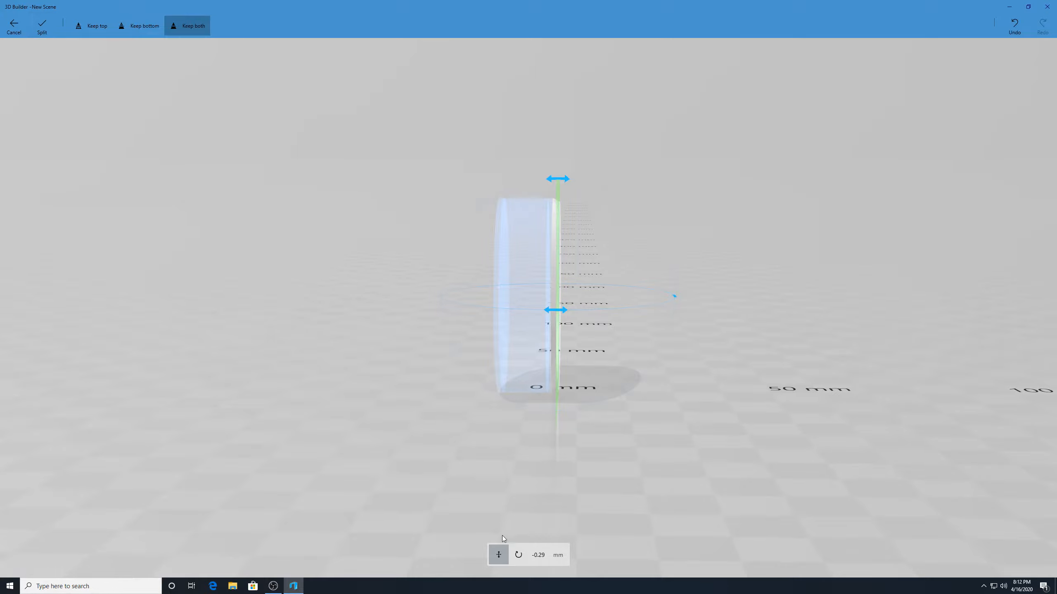
left_click(43, 26)
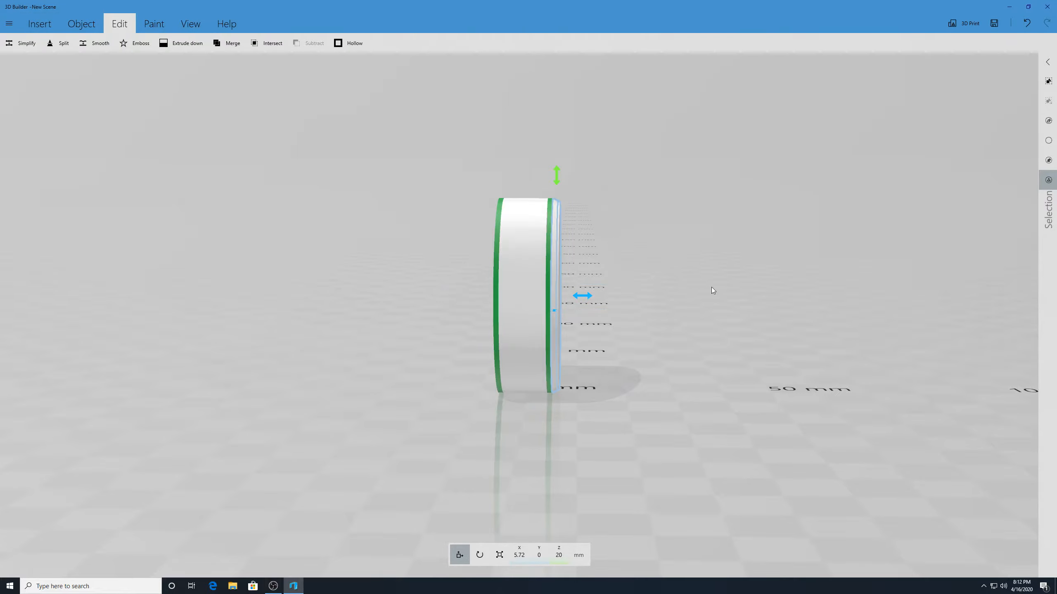
left_click_drag(712, 288, 684, 196)
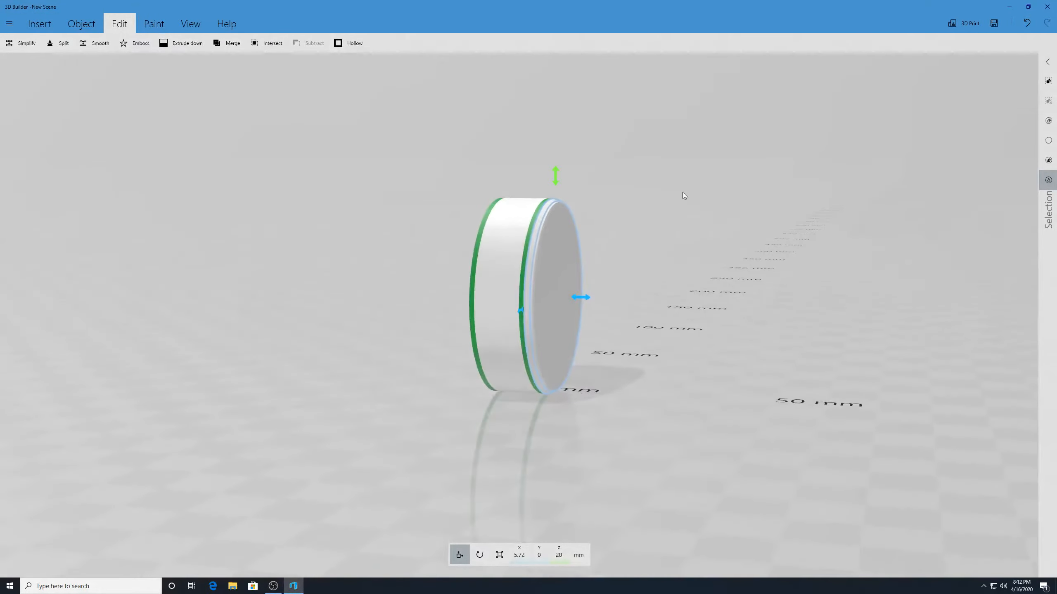
left_click(58, 43)
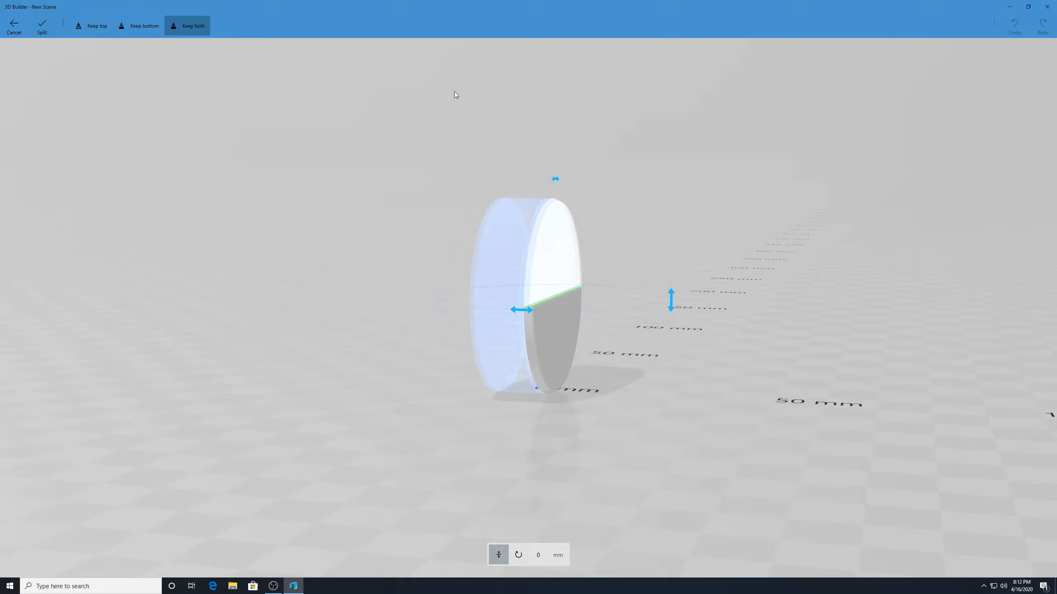
left_click(42, 26)
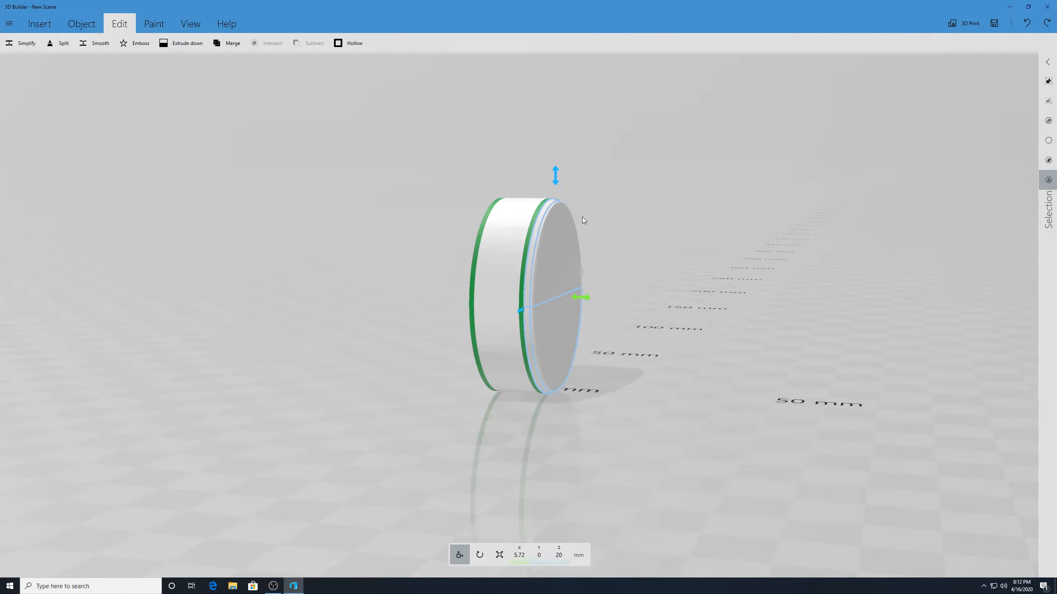
left_click(1025, 23)
- Split the outer white layer of the bevelled face horizontally into an upper and a lower half, keeping both parts
left_click_drag(809, 168, 831, 159)
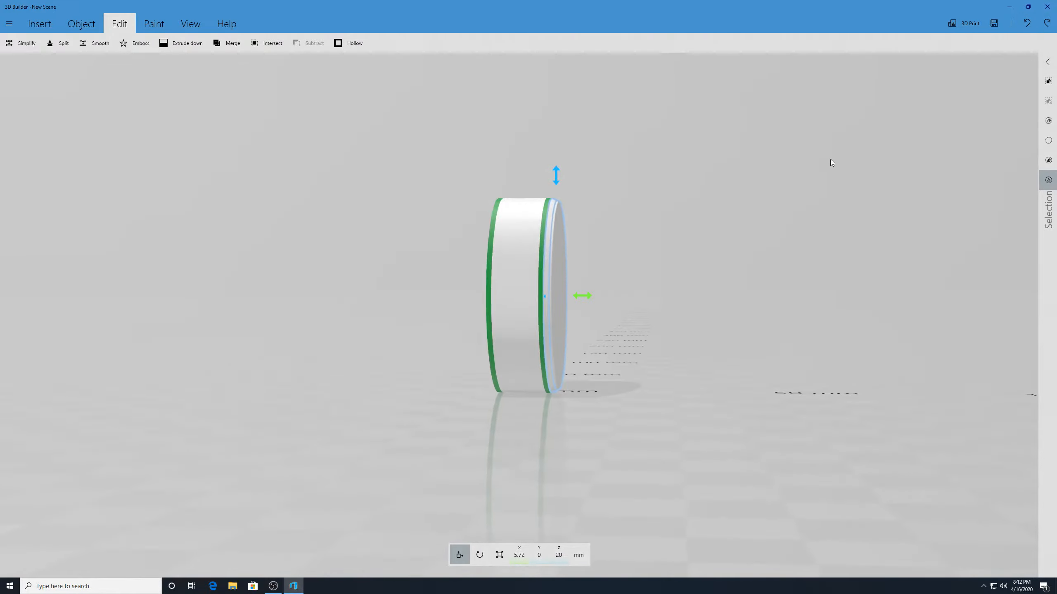
left_click(676, 162)
left_click(557, 252)
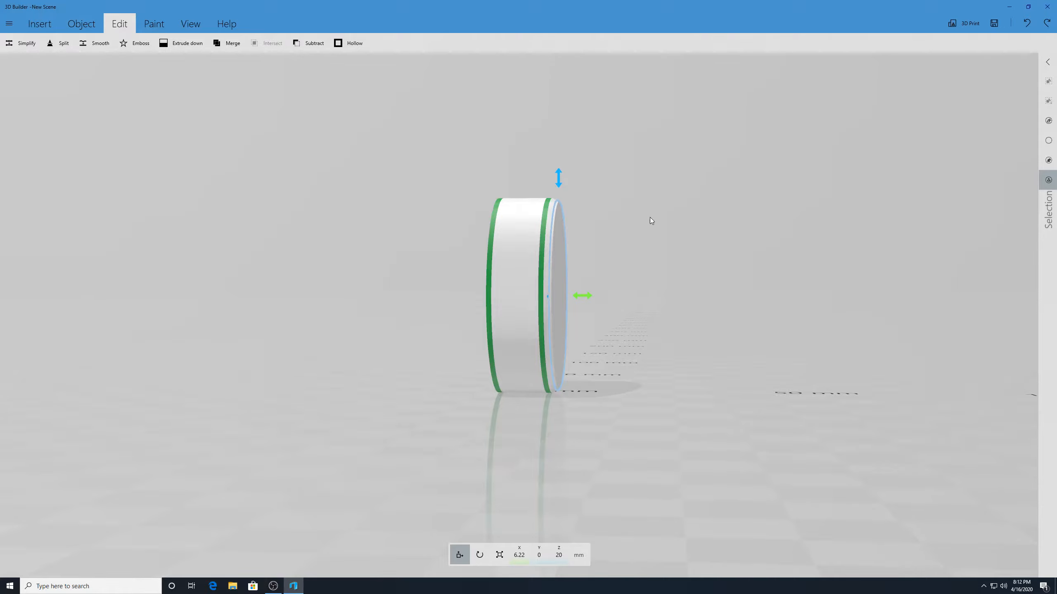
scroll(651, 221, "up", 2)
left_click_drag(763, 275, 729, 273)
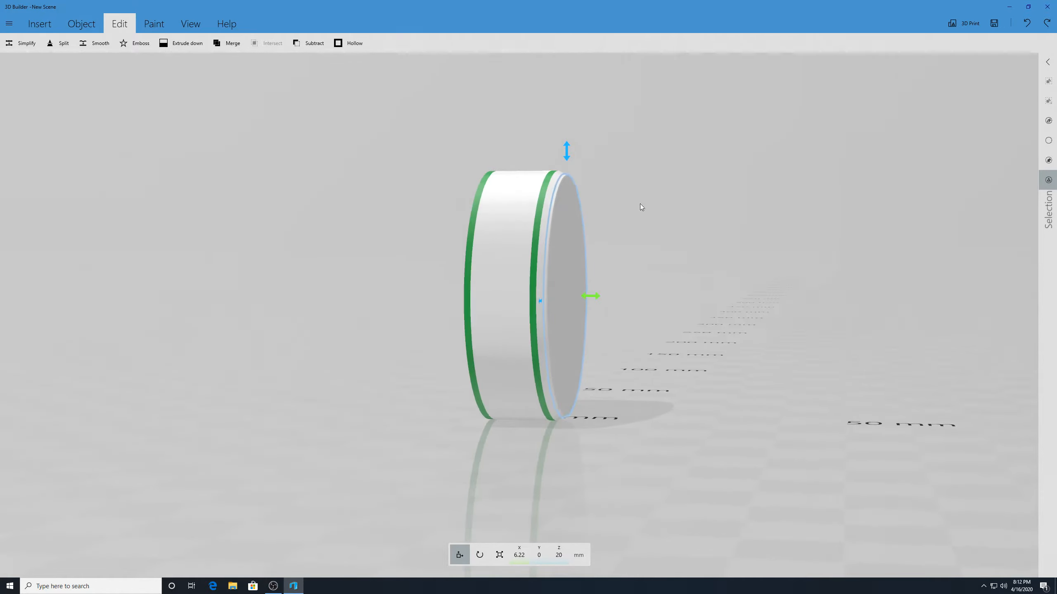
left_click(54, 45)
left_click(45, 25)
left_click(554, 260)
left_click_drag(751, 281, 700, 264)
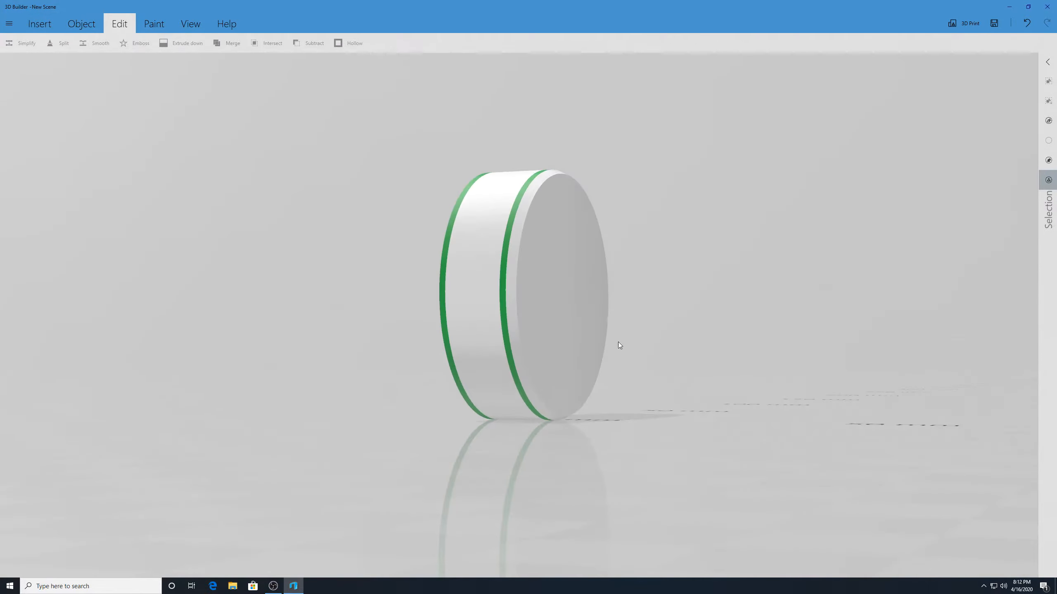
- Paint the lower half of the outer face layer green
left_click(589, 341)
left_click_drag(243, 179, 344, 194)
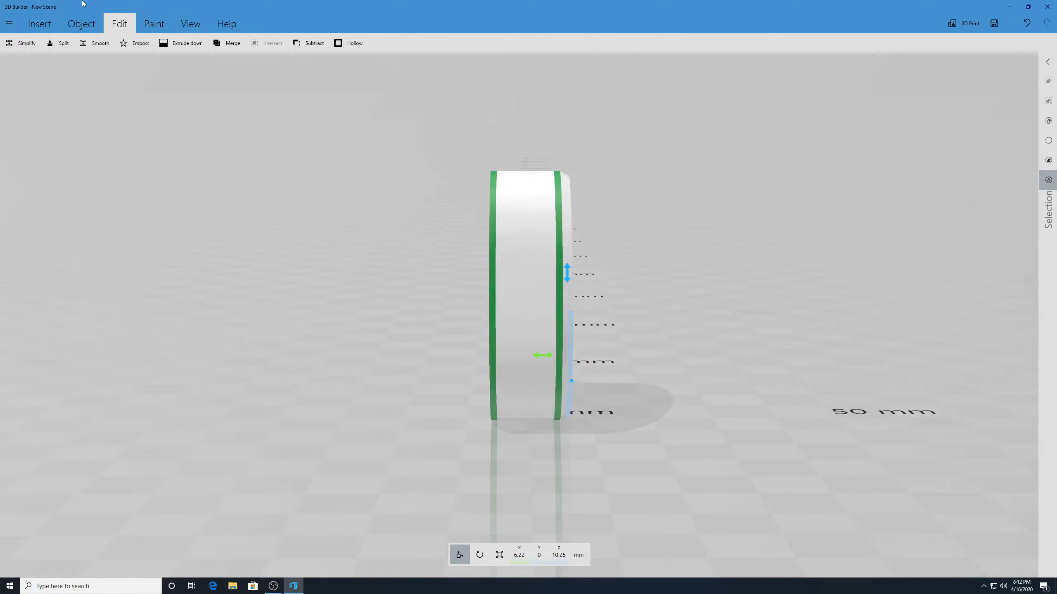
left_click(154, 23)
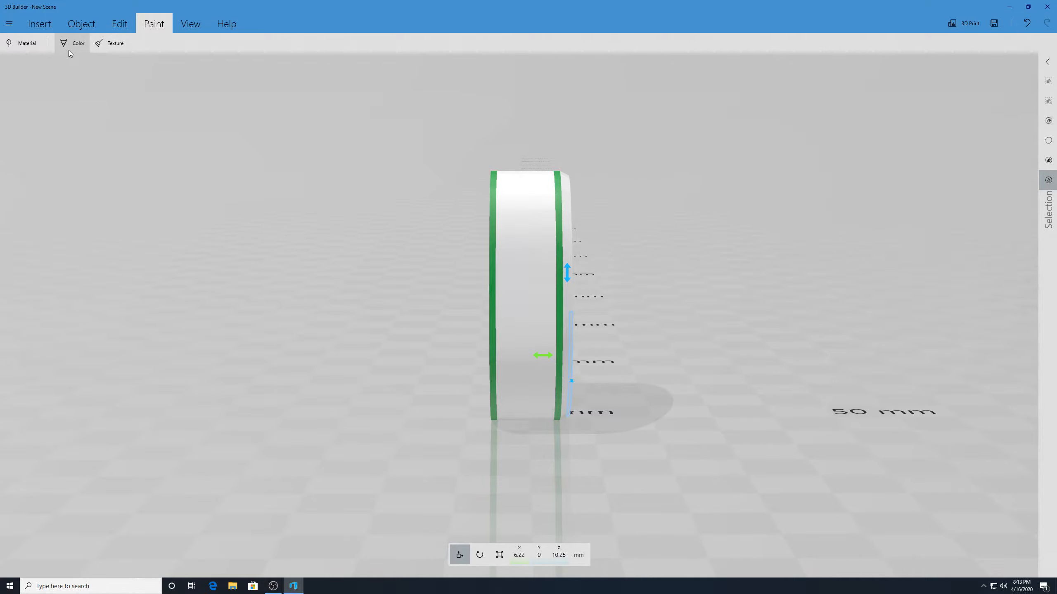
left_click(69, 50)
left_click(111, 26)
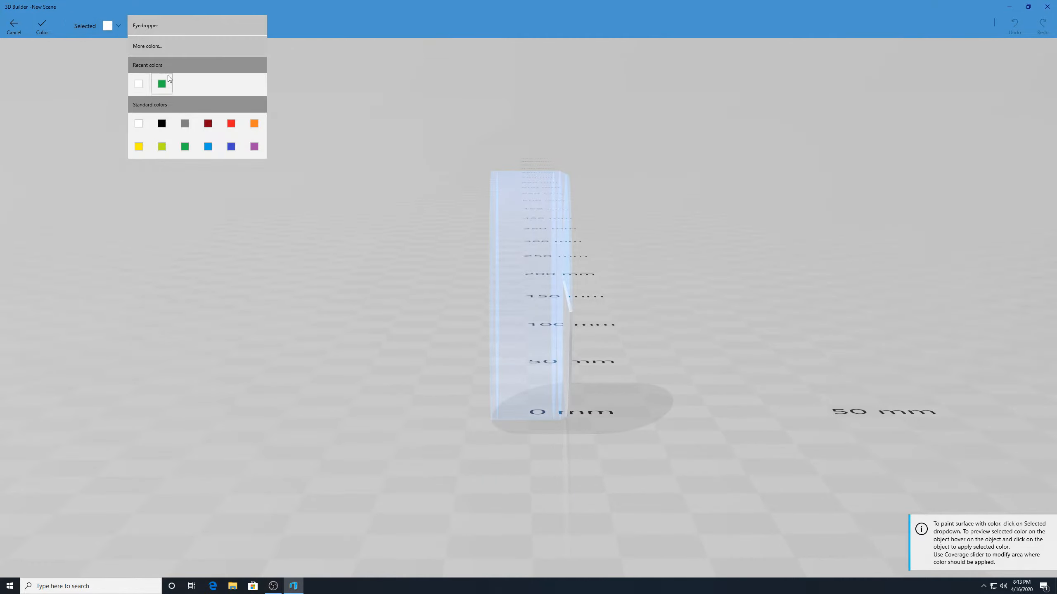
left_click(162, 84)
right_click_drag(738, 328, 602, 340)
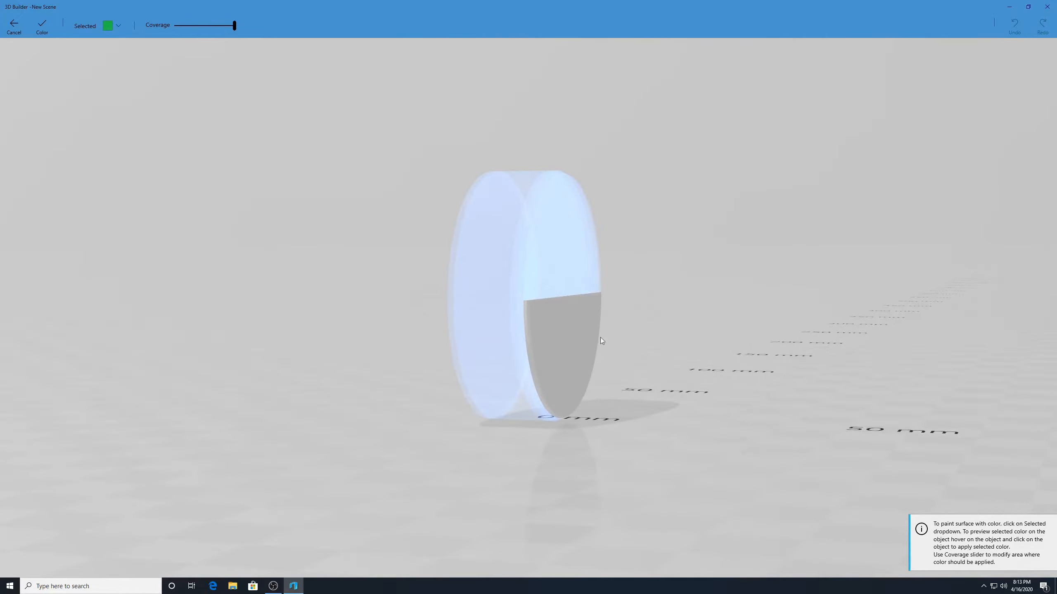
left_click(599, 341)
left_click(42, 31)
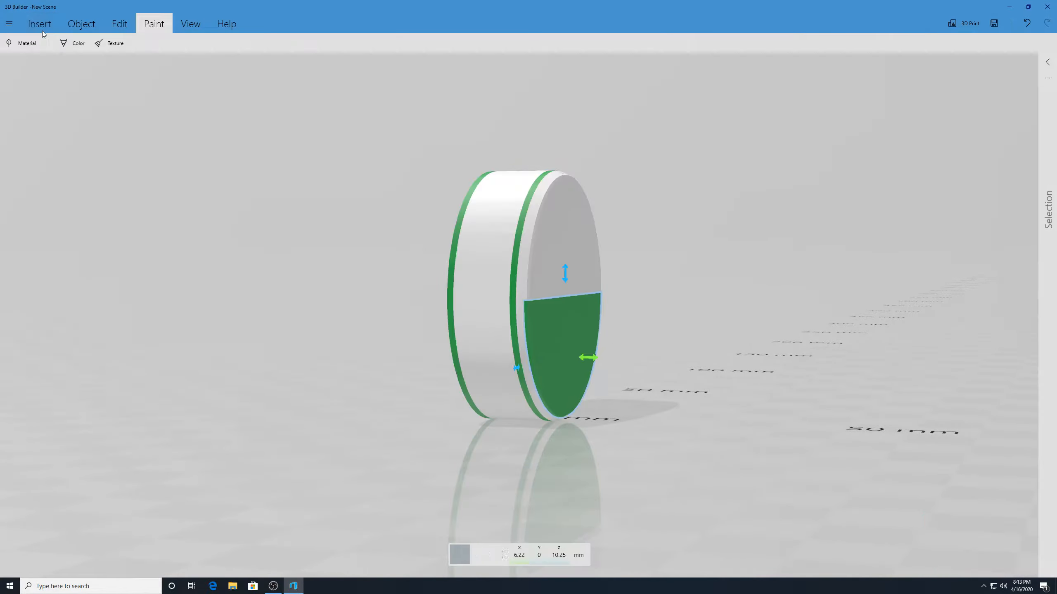
- Select the bevelled face's inner layer and both outer halves together, and paste a copy of them beside the disc
left_click(574, 343)
mouse_move(686, 318)
left_mouse_down()
mouse_move(634, 328)
mouse_move(509, 316)
left_mouse_up()
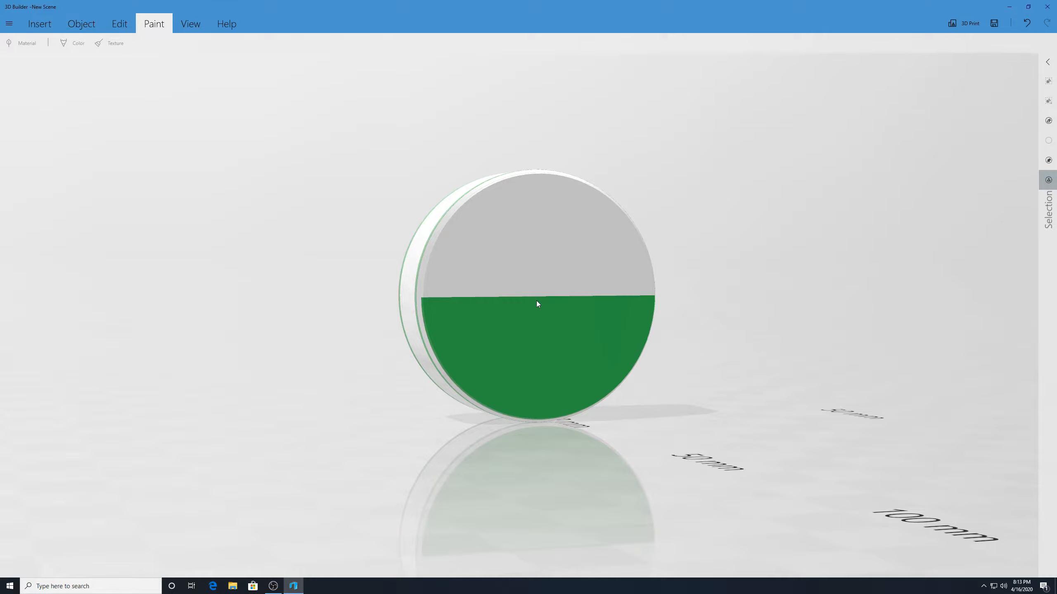
left_click_drag(537, 305, 587, 270)
left_click(563, 240)
left_click(574, 251, "ctrl")
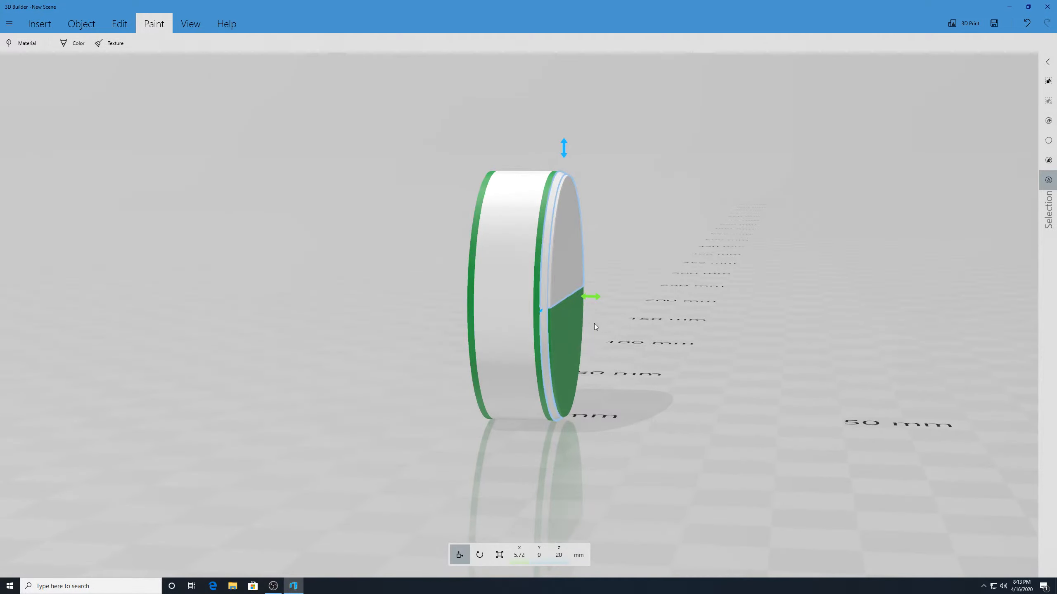
left_click(569, 345, "ctrl")
left_click_drag(605, 305, 680, 371)
scroll(628, 524, "up", 3)
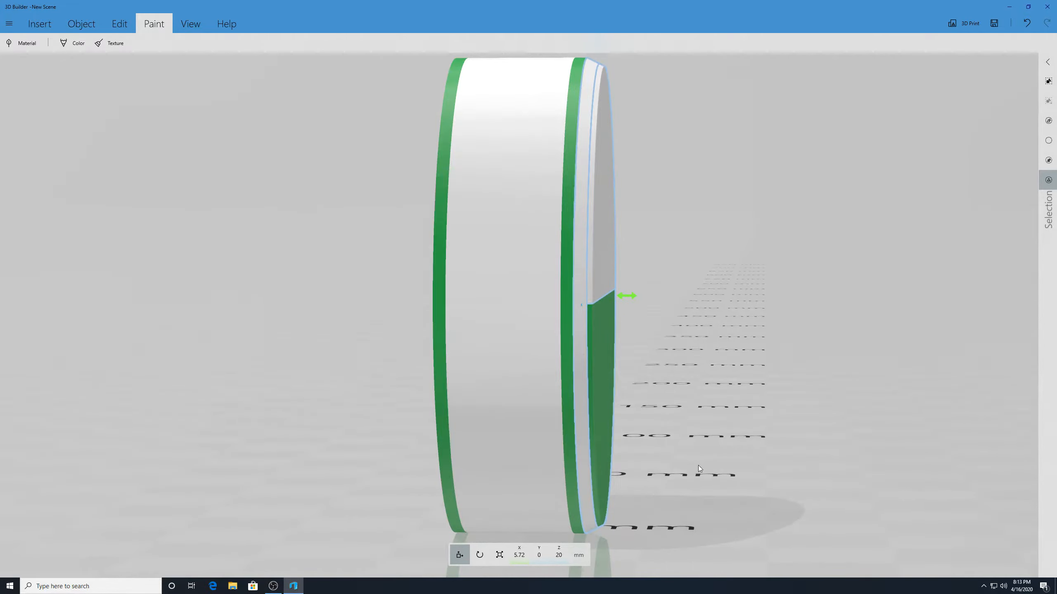
left_click_drag(699, 466, 675, 479)
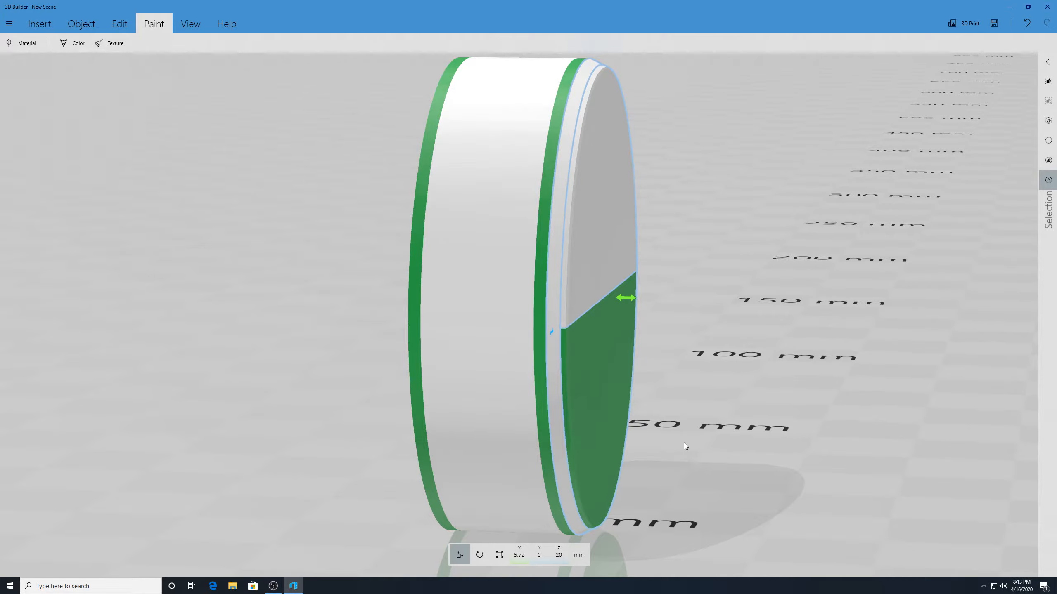
key("ctrl+v")
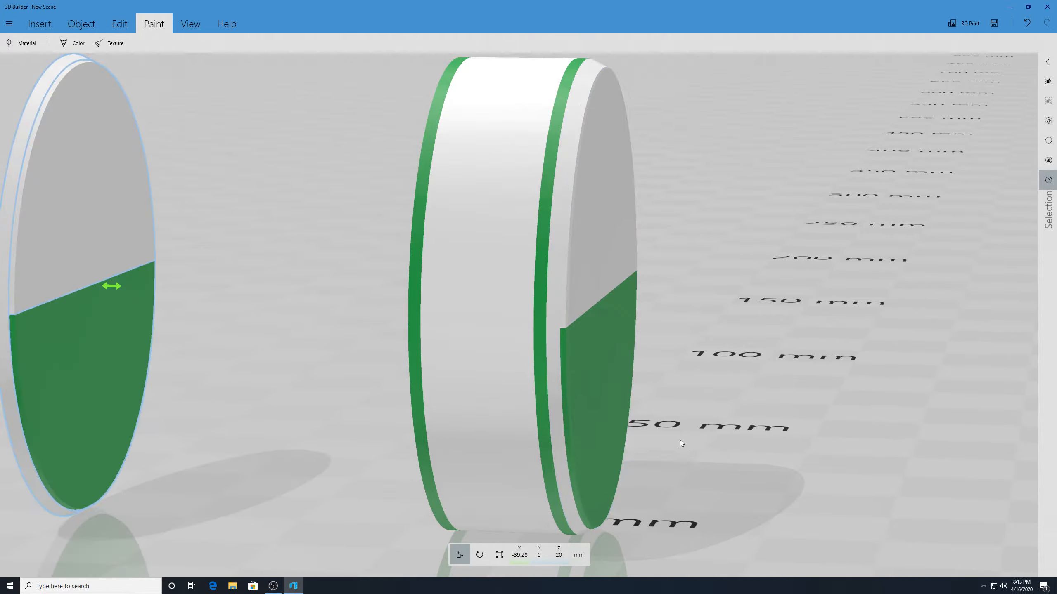
- Rotate the copied face assembly to a yaw of 180 degrees
scroll(582, 423, "down", 3)
left_click_drag(494, 377, 420, 316)
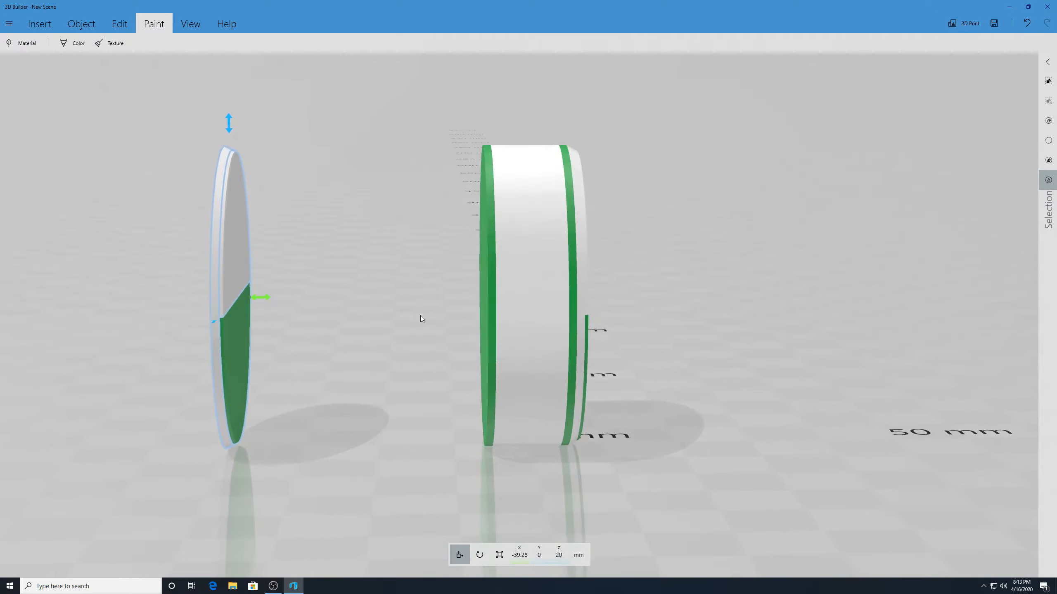
left_click(74, 24)
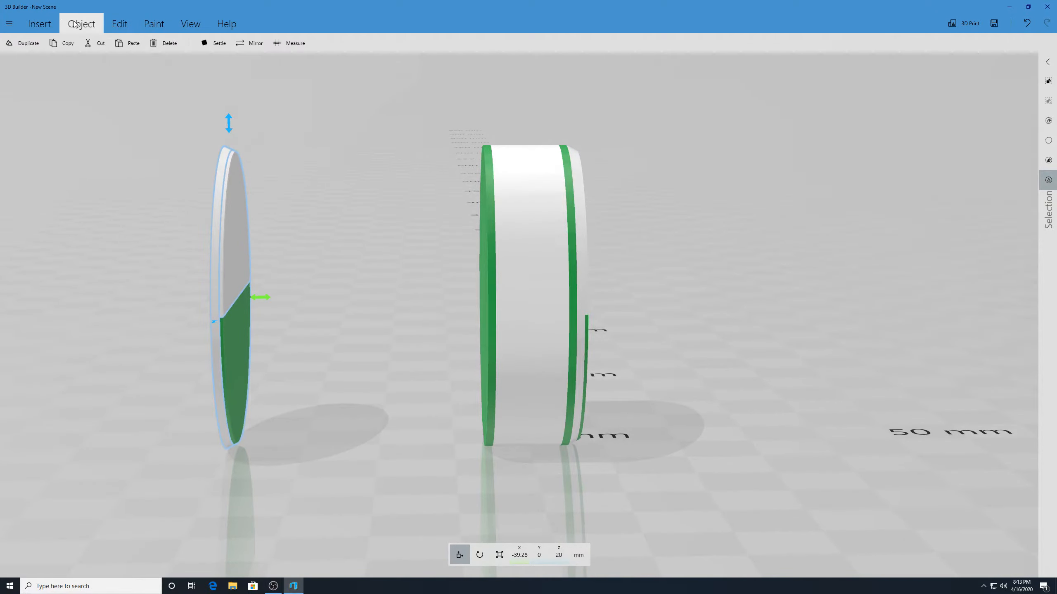
left_click(120, 23)
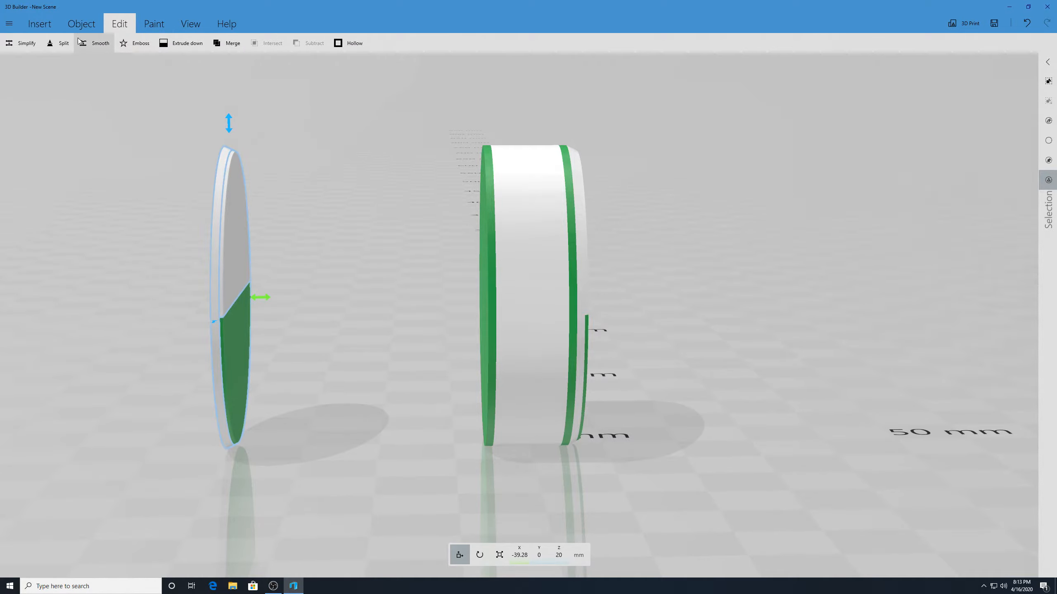
left_click(479, 555)
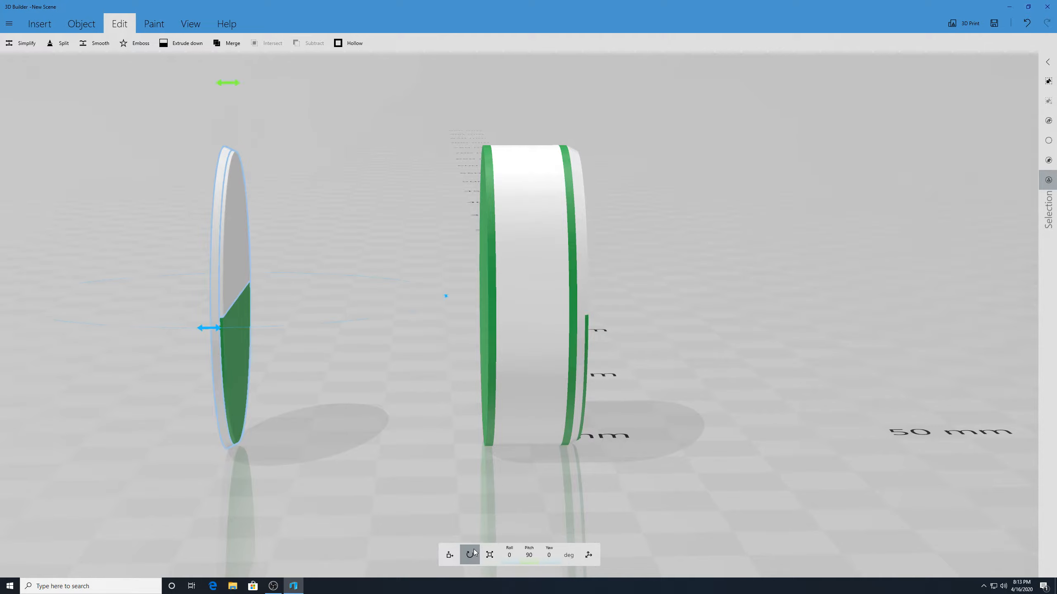
left_click_drag(198, 327, 431, 216)
left_click(549, 555)
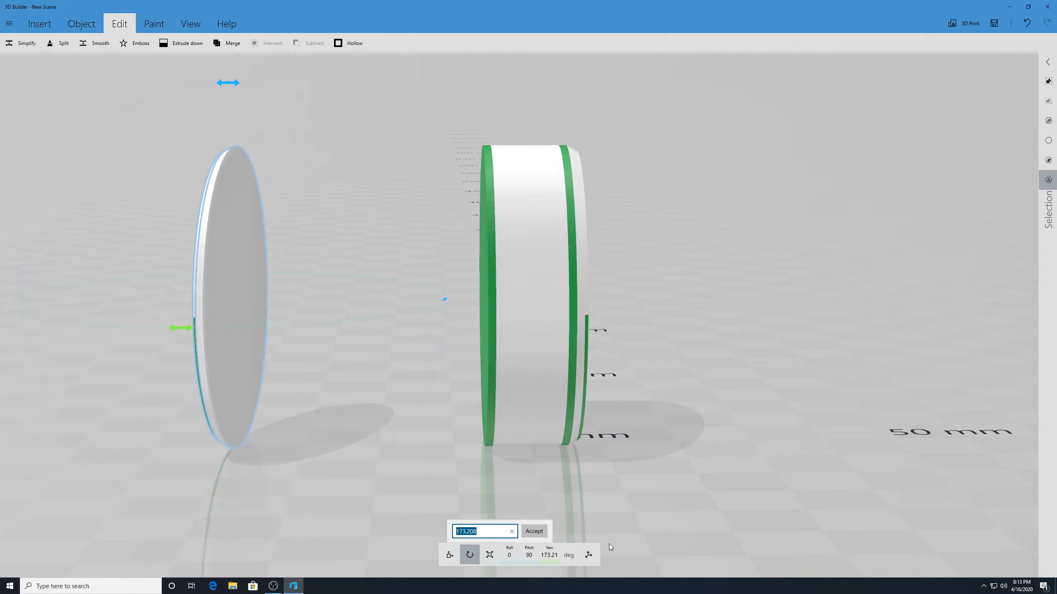
type("180")
key("Return")
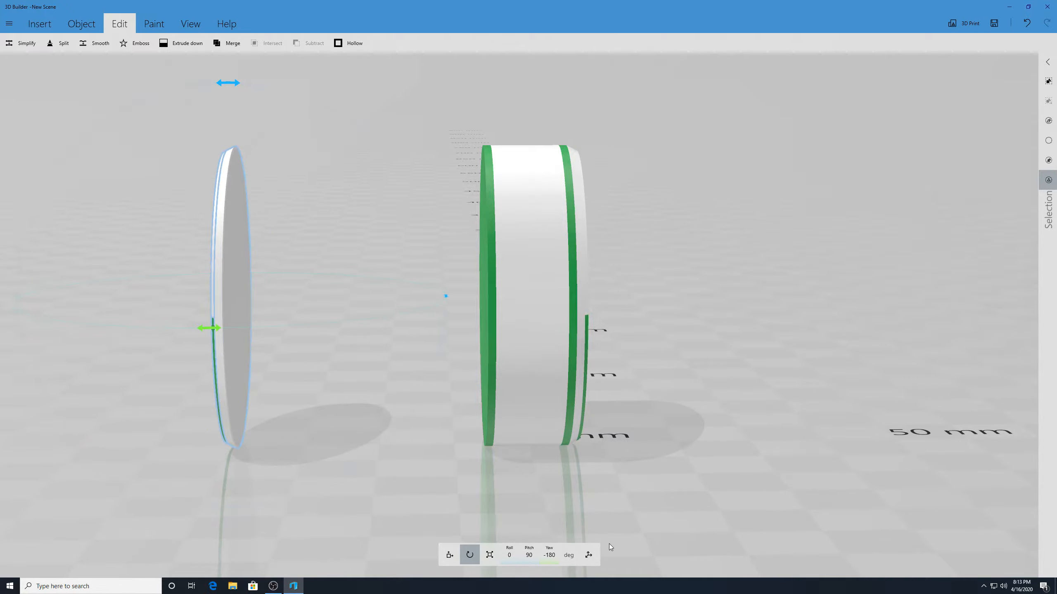
- Move the rotated face copy along X to about -6.72 mm, against the disc's bare opposite side
left_click(449, 555)
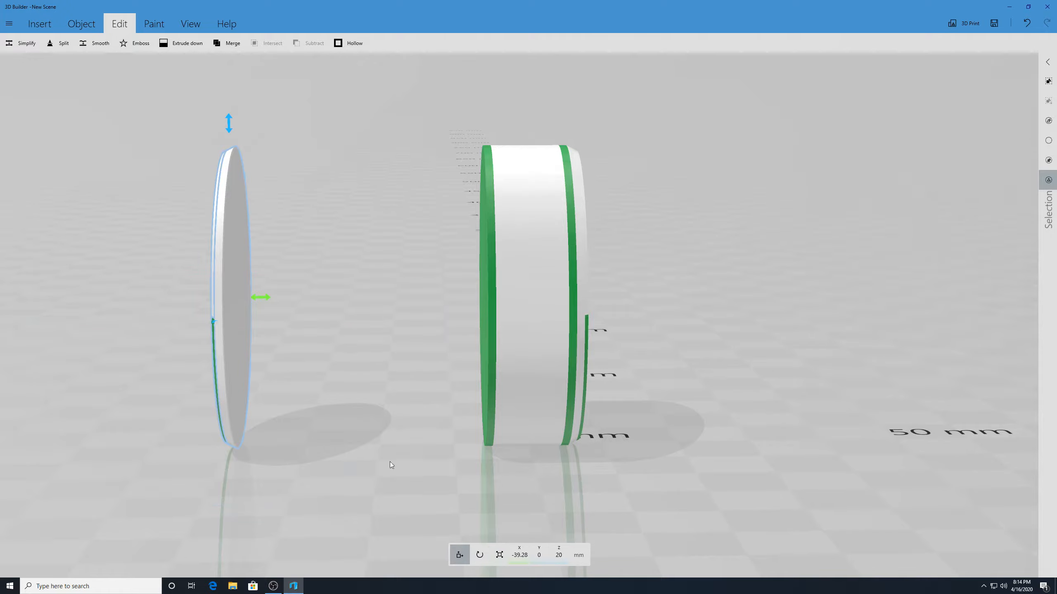
left_click_drag(264, 299, 309, 304)
left_click_drag(476, 323, 502, 316)
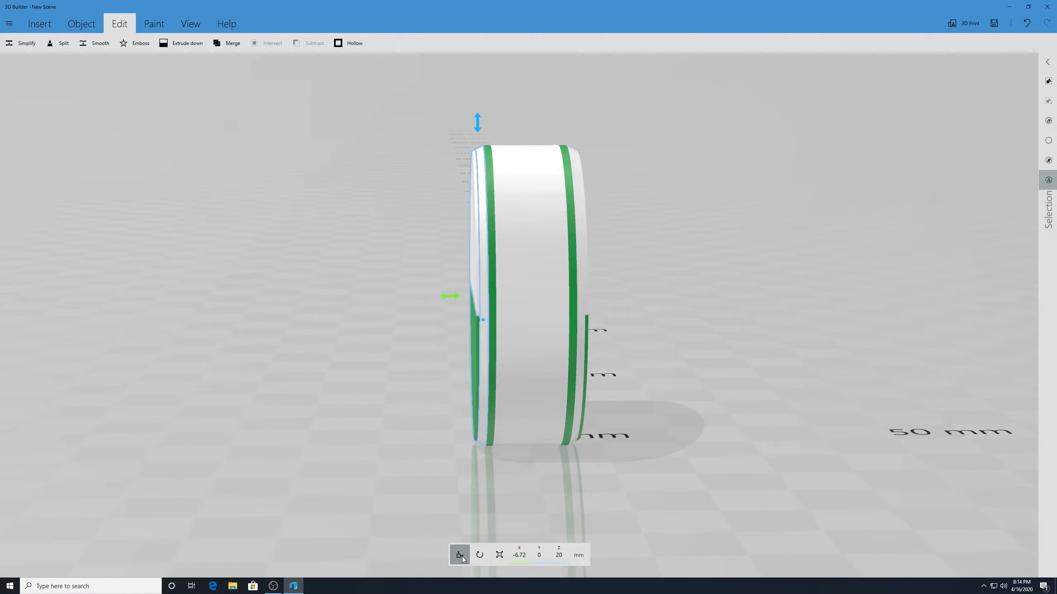
left_click_drag(726, 342, 607, 297)
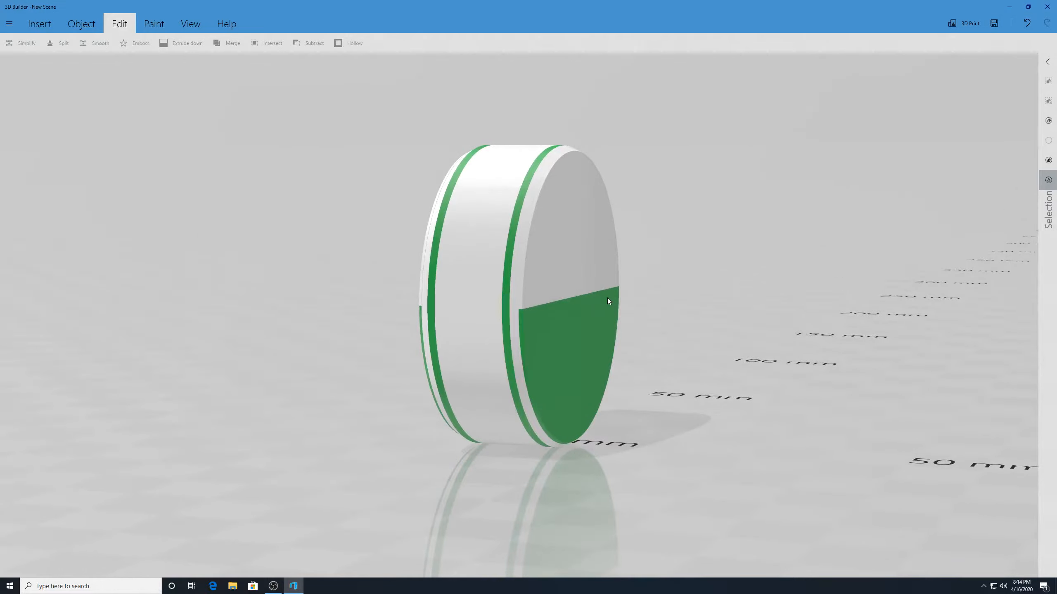
scroll(619, 309, "down", 3)
left_click_drag(451, 286, 453, 265)
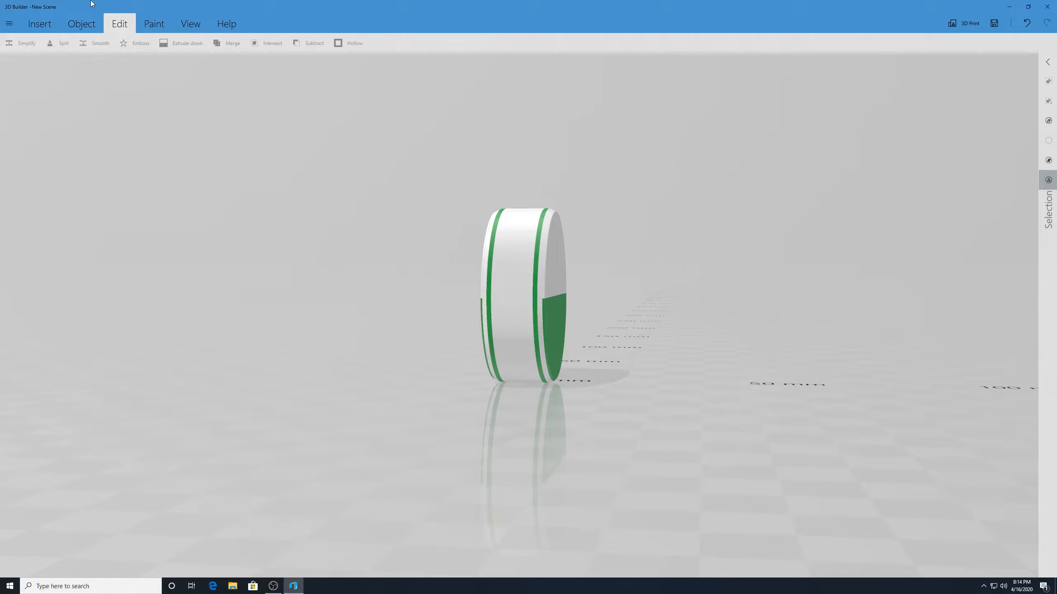
- Add a green cube above the disc and lower it to a Z position of about 47.67 mm, just over the rim
left_click(39, 26)
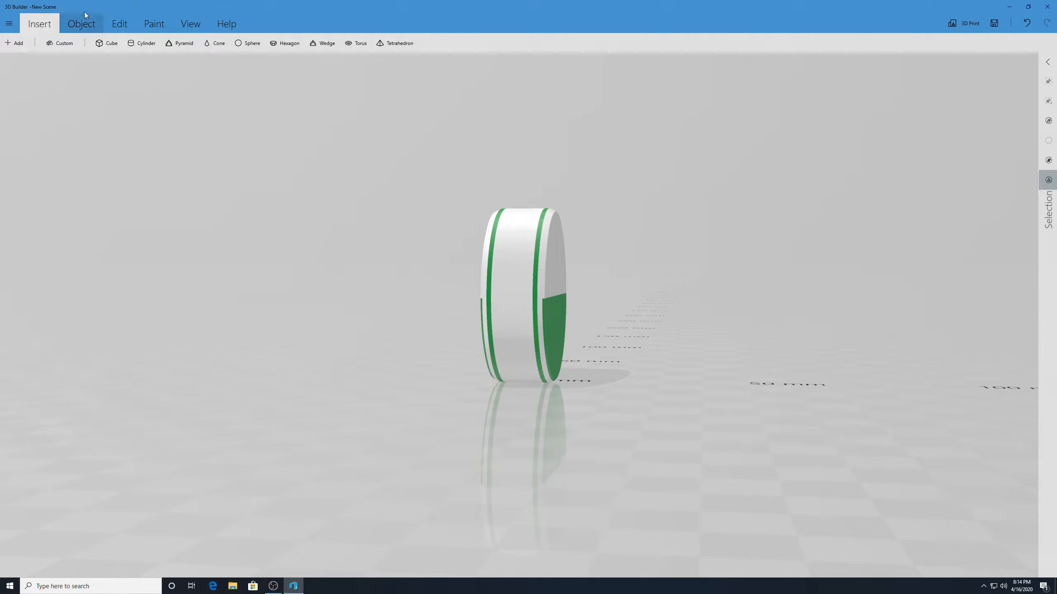
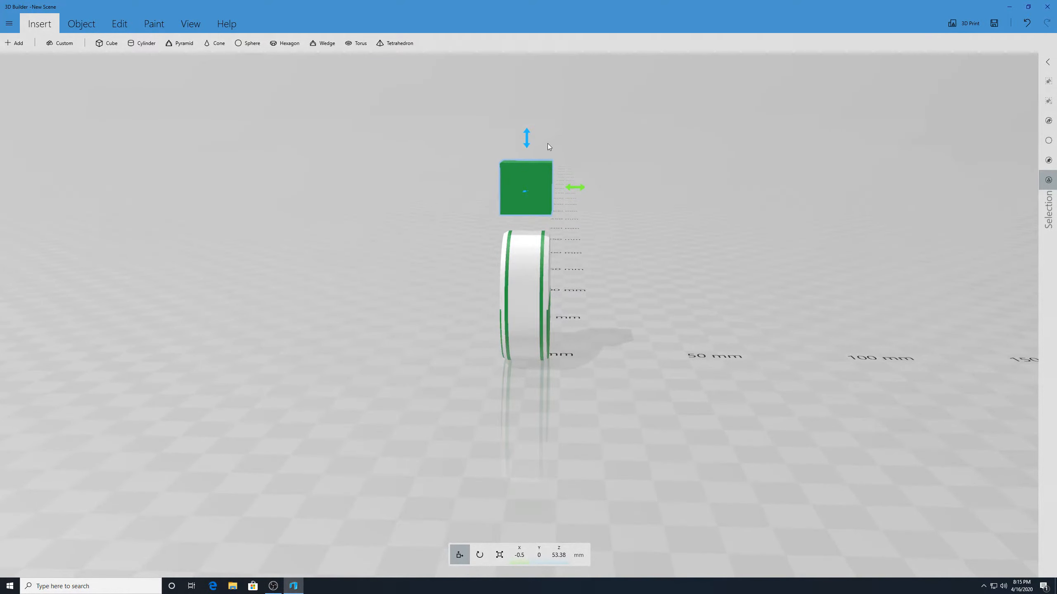
left_click_drag(525, 144, 526, 155)
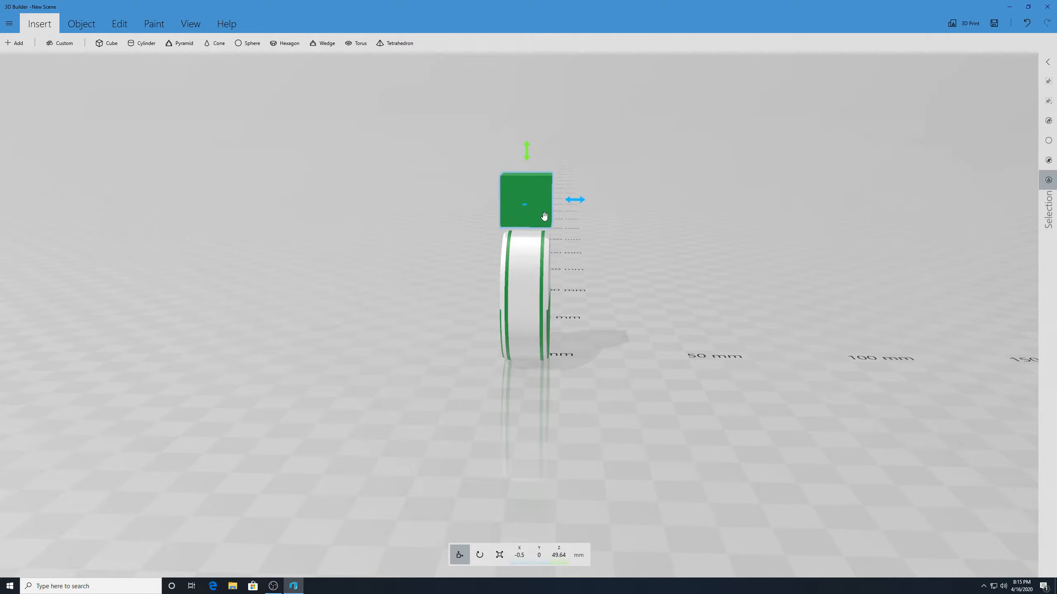
left_click(605, 255)
scroll(607, 253, "up", 2)
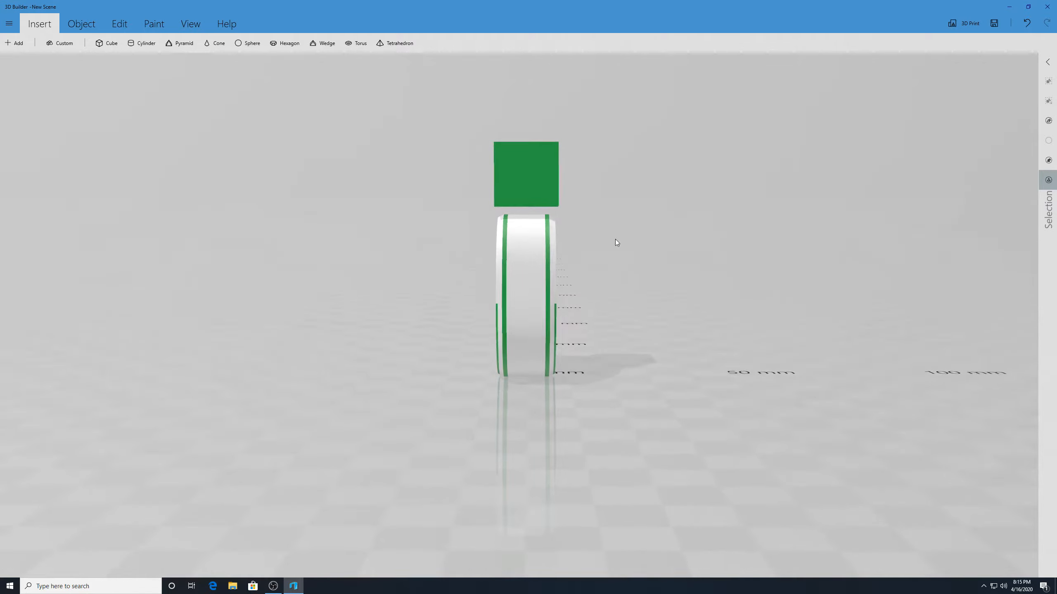
left_click(536, 177)
left_click_drag(526, 230, 527, 236)
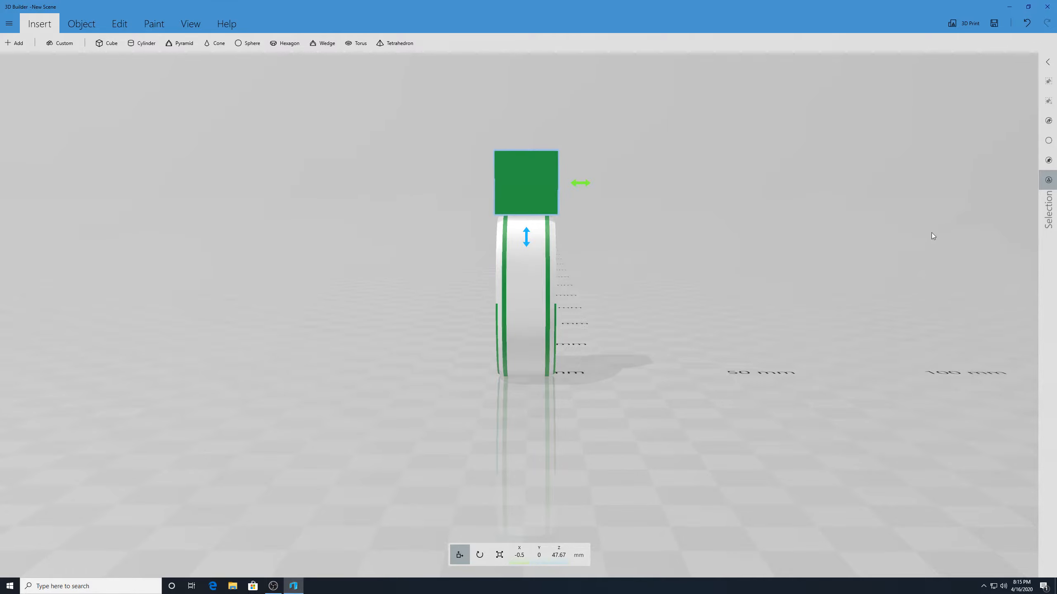
- Select all parts of the model and centre the view on them to inspect the cube and both disc faces
scroll(687, 209, "up", 5)
left_click_drag(686, 209, 514, 232)
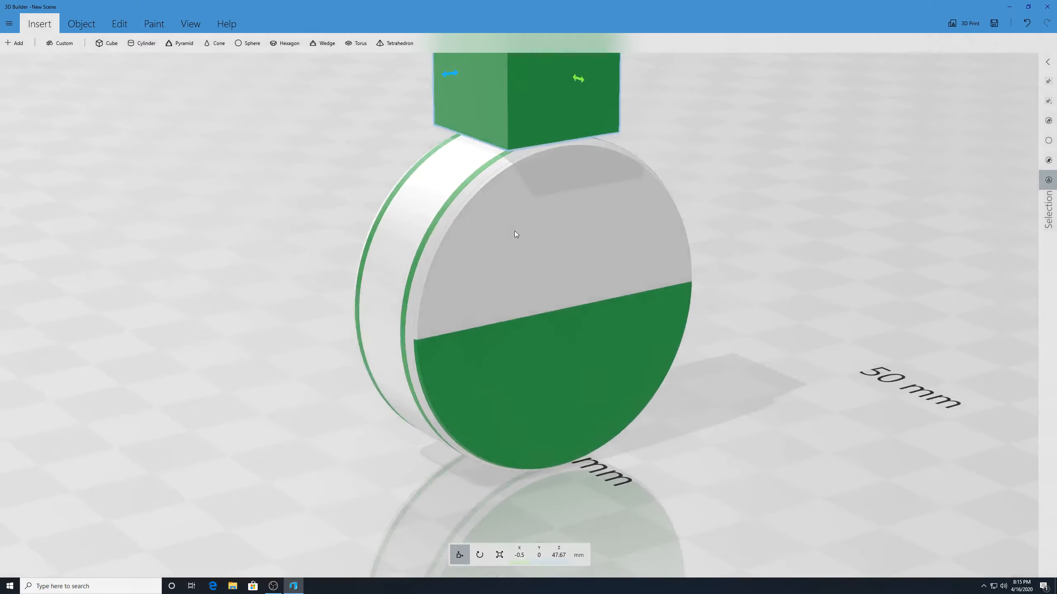
left_click(549, 210)
left_click(556, 212)
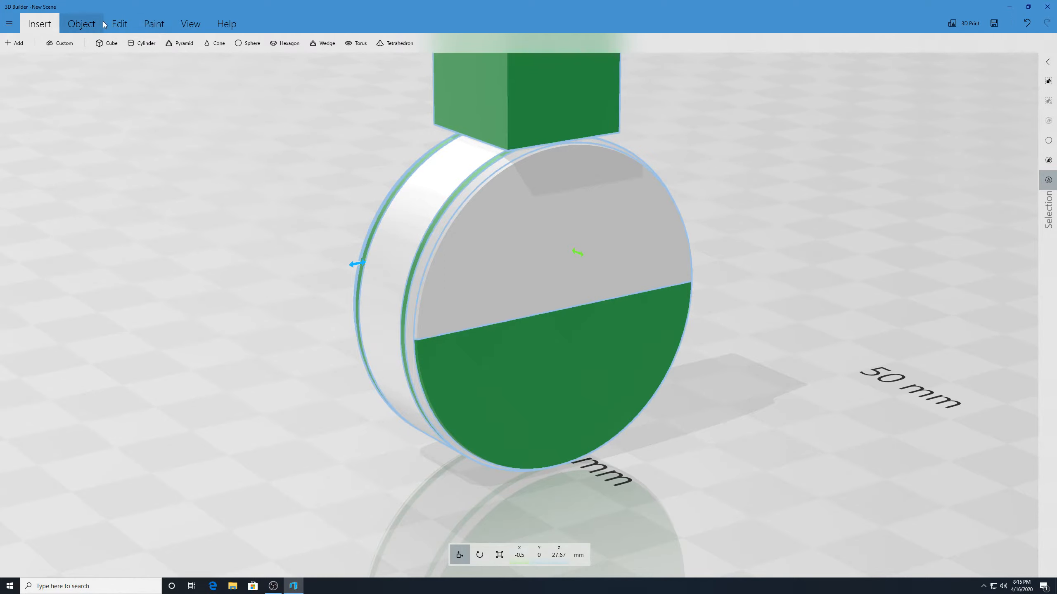
left_click(190, 24)
left_click(25, 43)
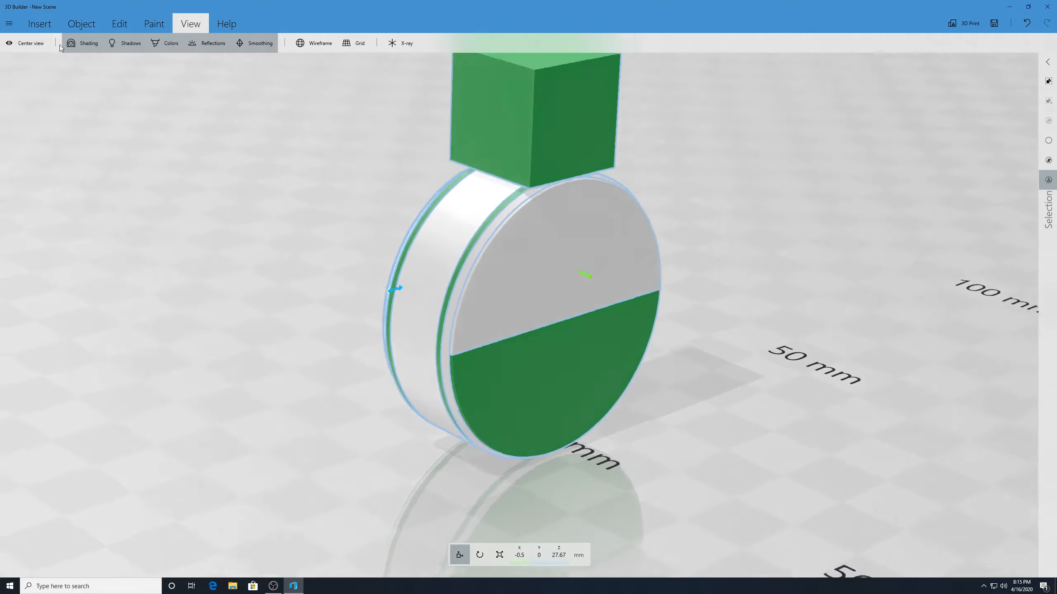
scroll(441, 227, "up", 4)
left_click_drag(359, 212, 419, 220)
left_click(417, 215)
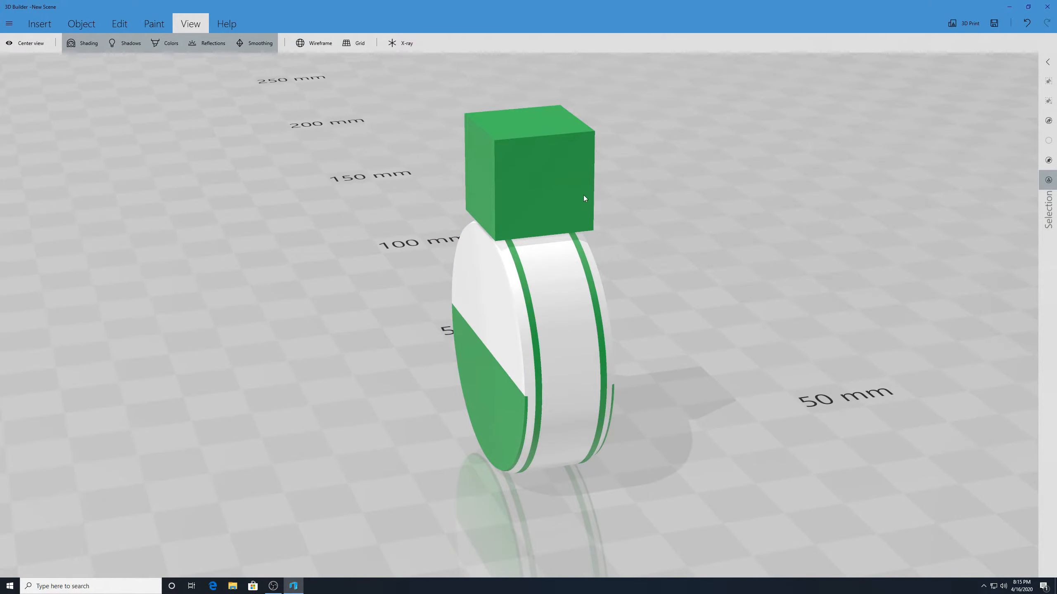
- Raise the green cube above the disc to a Z position of about 48.71 mm
left_click_drag(584, 196, 670, 148)
left_click(487, 168)
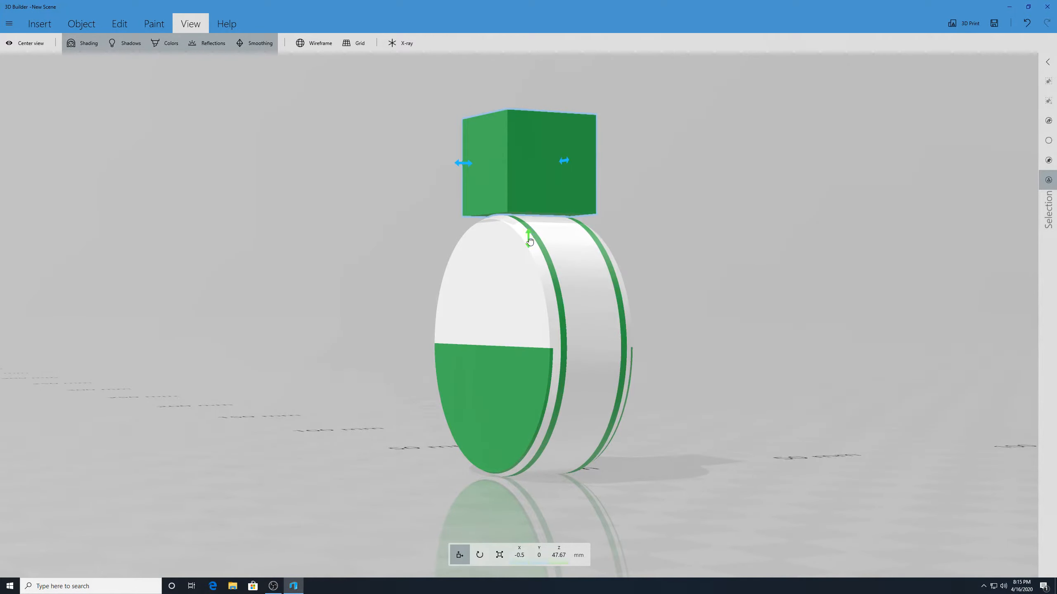
left_click_drag(537, 236, 537, 232)
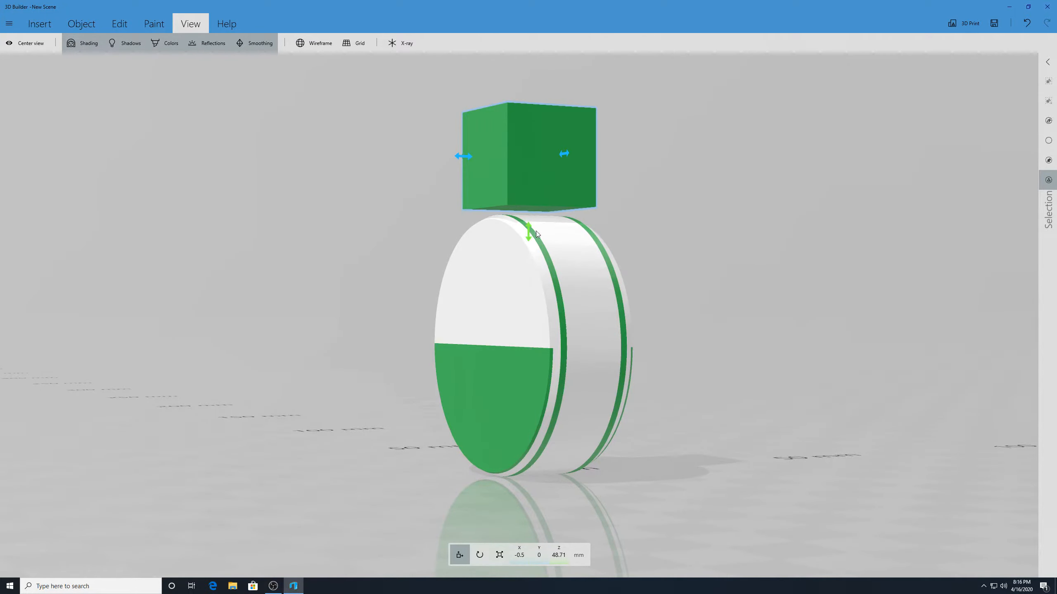
- Flatten the green cube above the disc to a height of about 3.4 mm
left_click_drag(765, 237, 649, 248)
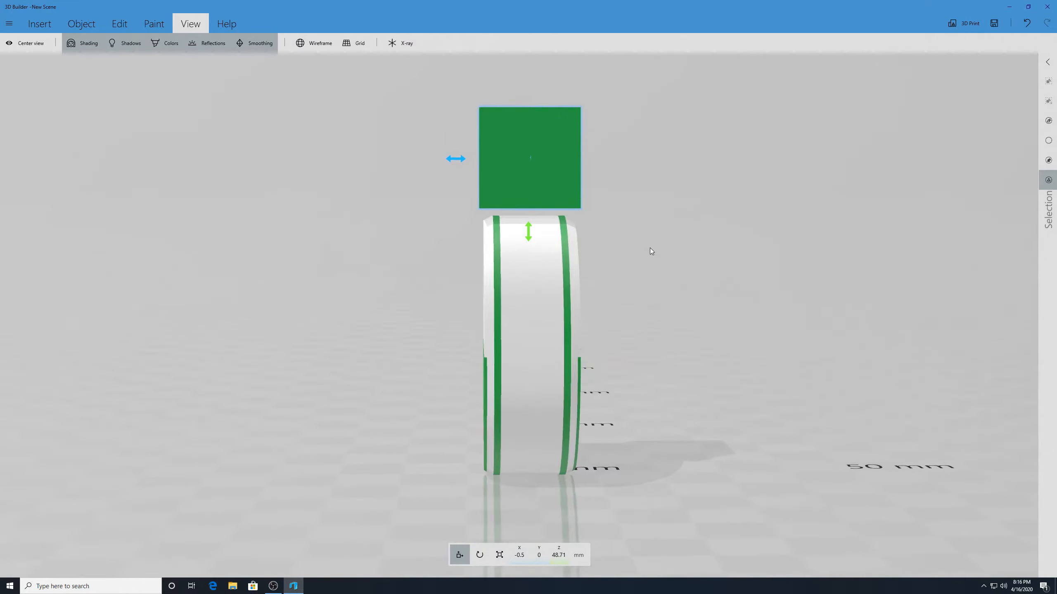
left_click(505, 122)
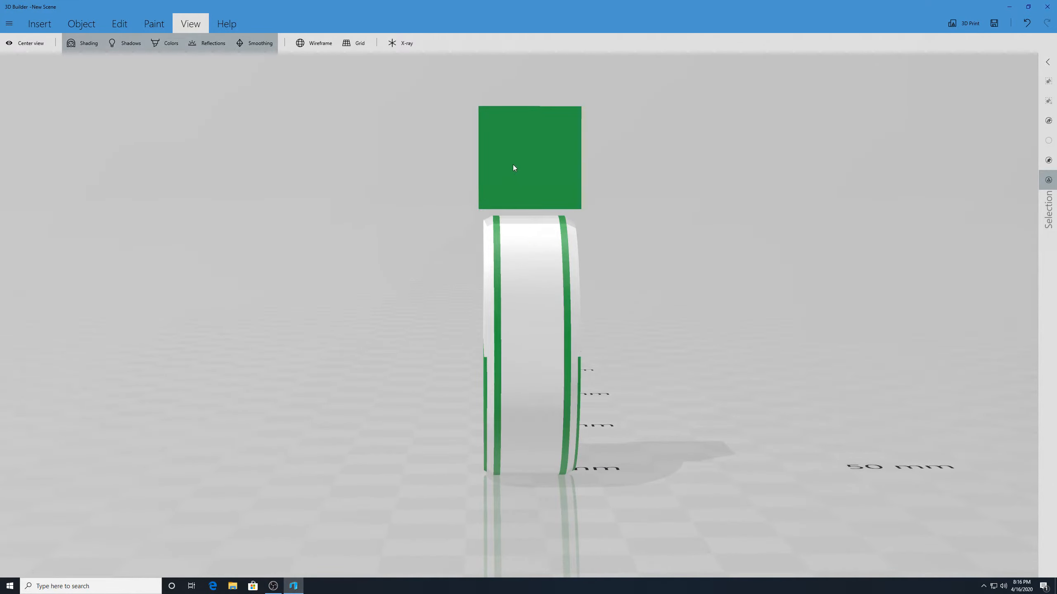
left_click(523, 147)
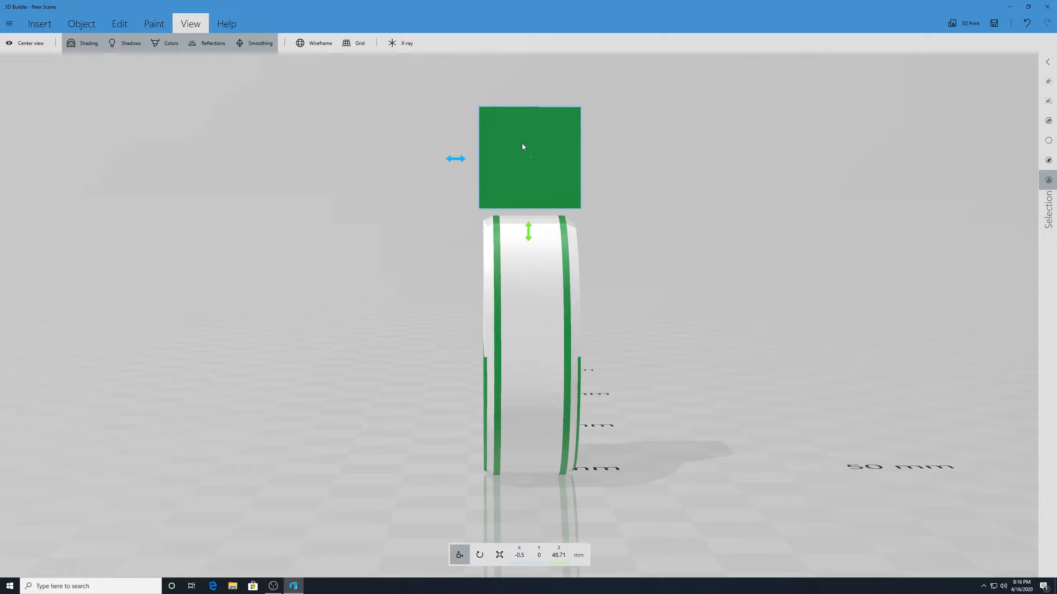
left_click(499, 556)
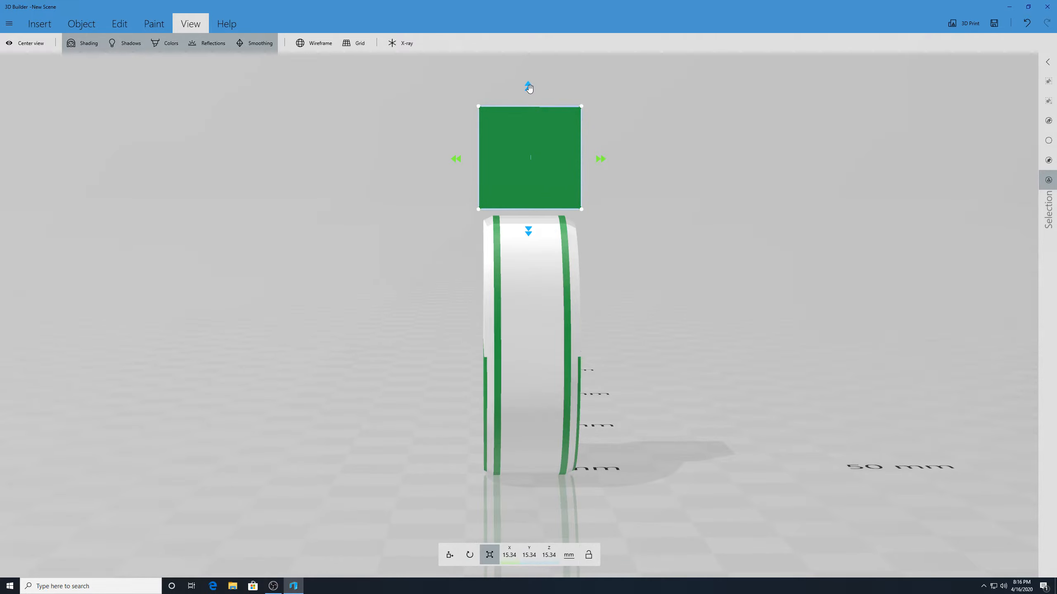
left_click_drag(528, 87, 524, 166)
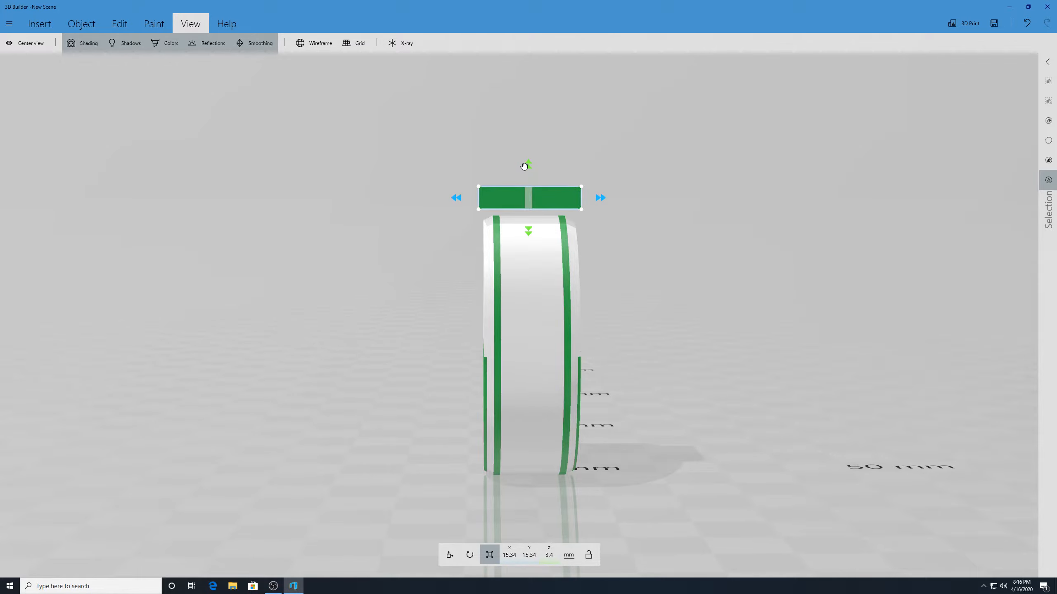
mouse_move(771, 201)
left_mouse_down()
mouse_move(760, 261)
mouse_move(783, 200)
mouse_move(777, 206)
left_mouse_up()
left_click(542, 200)
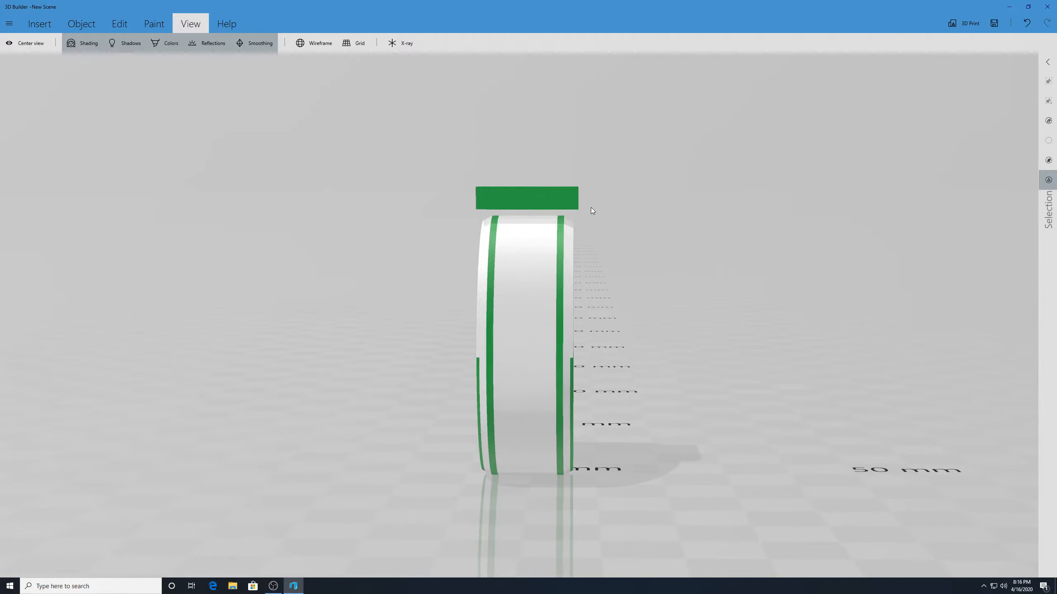
left_click_drag(592, 210, 564, 228)
left_click(537, 210)
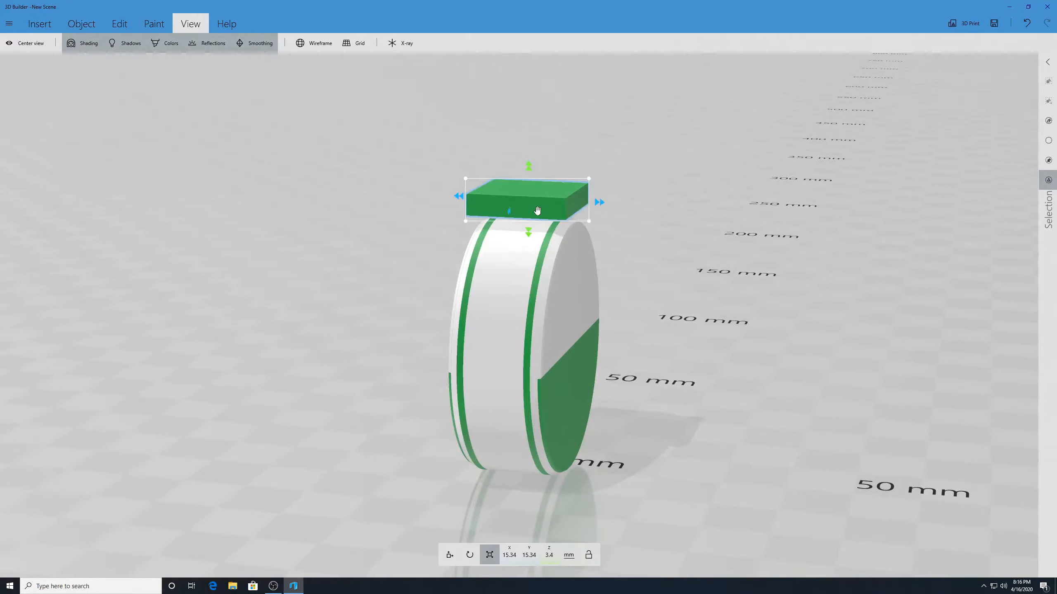
left_click_drag(328, 229, 438, 212)
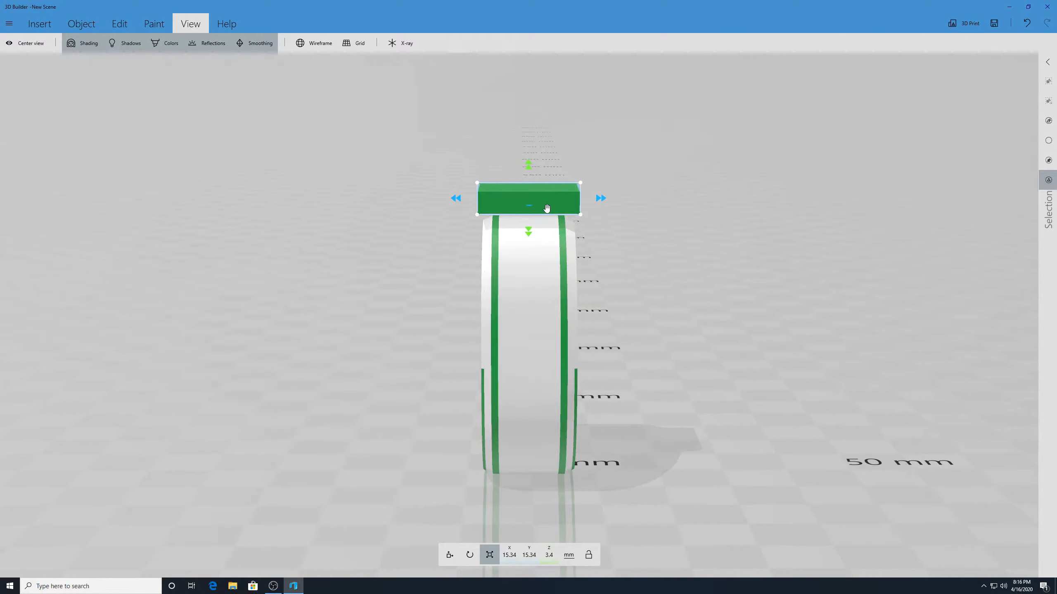
- Paint the flattened green slab above the disc entirely white and apply the colour
left_click(547, 208)
left_click(562, 195)
left_click(92, 26)
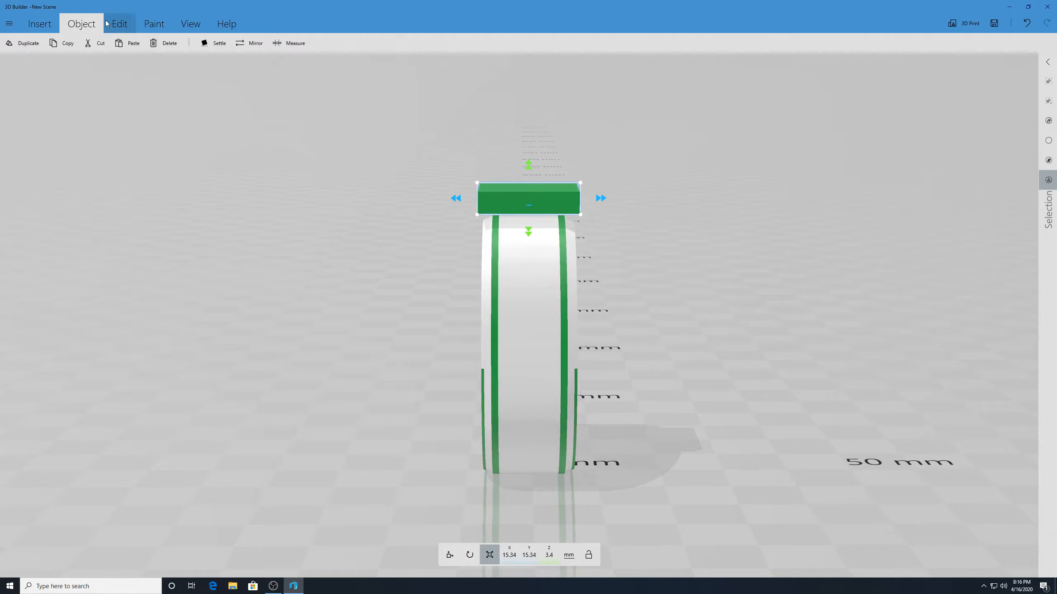
left_click(116, 23)
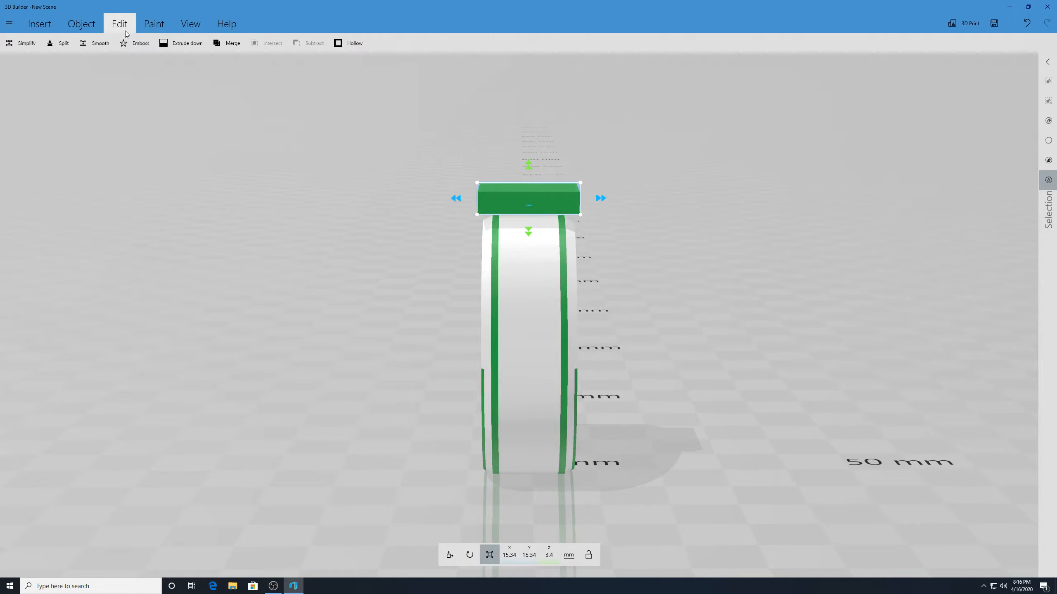
left_click(153, 24)
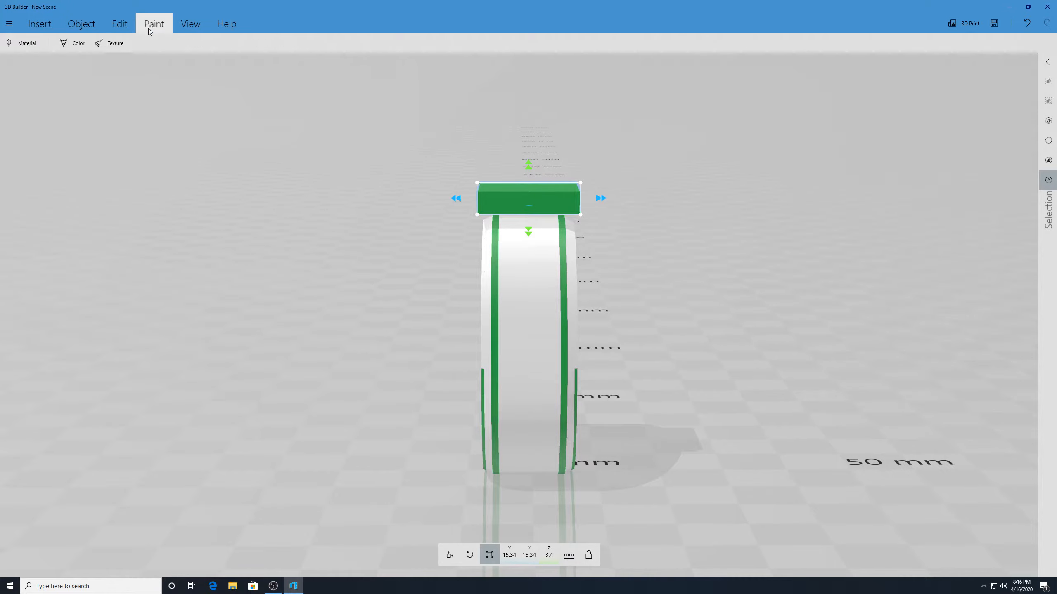
left_click(63, 43)
left_click(122, 26)
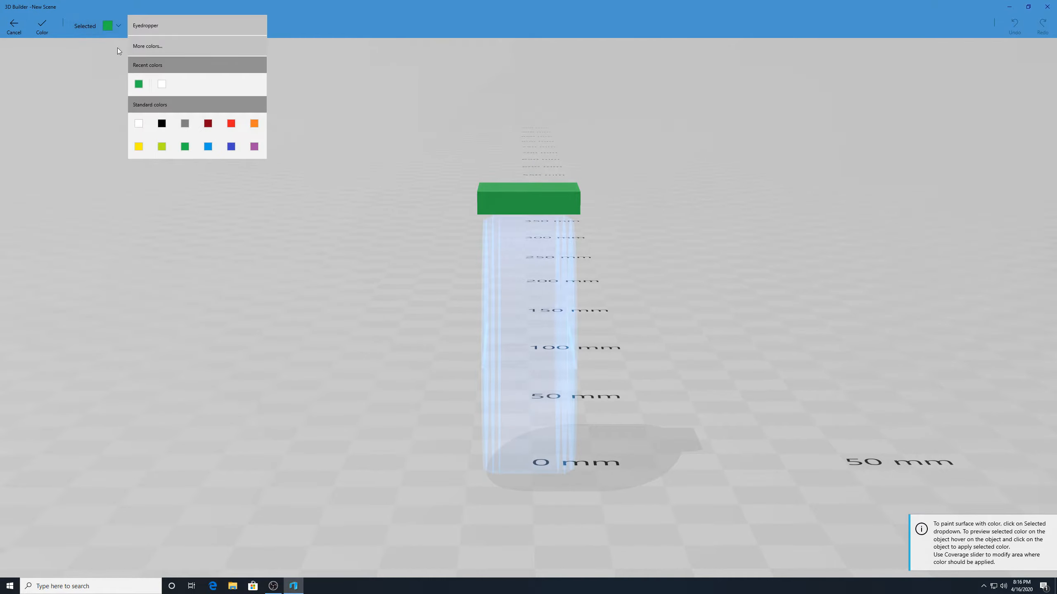
left_click(165, 87)
left_click(539, 202)
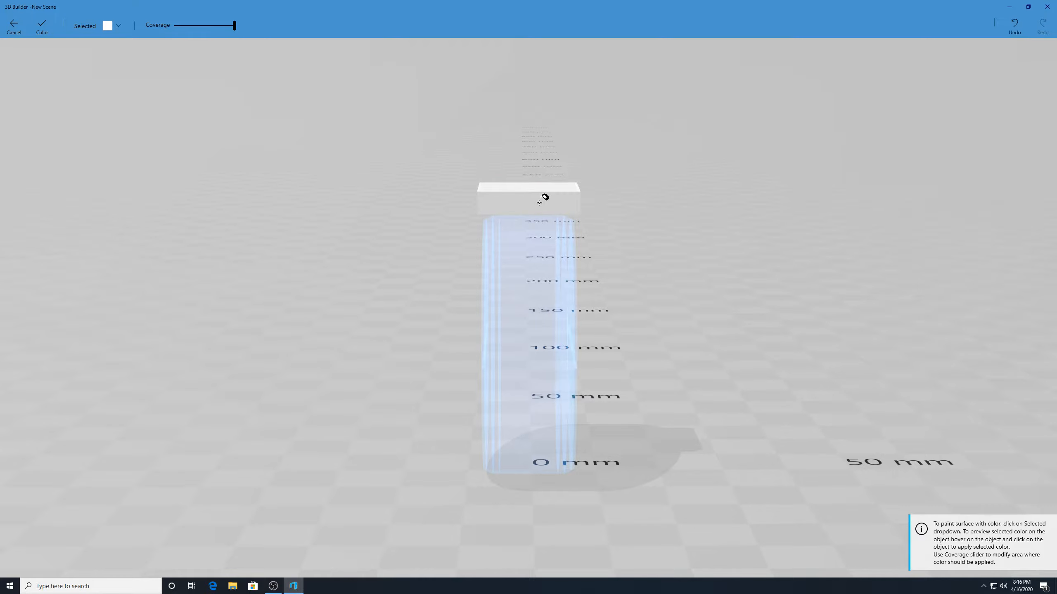
left_click(46, 33)
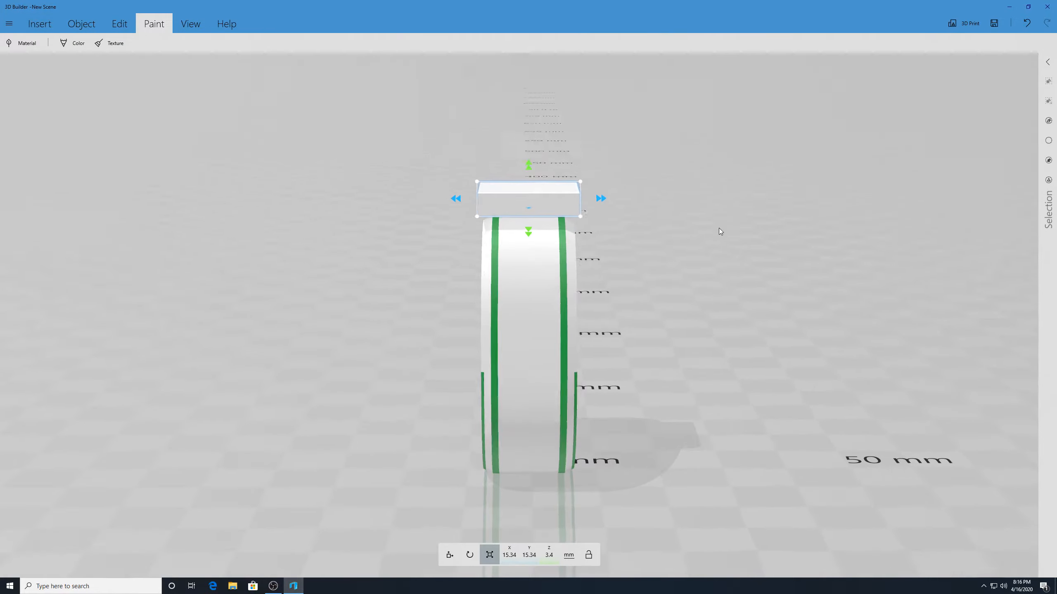
- Duplicate the white slab and stack the copy on top of it at X -0.5 mm and Z about 46.15 mm
mouse_move(717, 227)
left_mouse_down()
mouse_move(684, 253)
mouse_move(555, 280)
mouse_move(571, 257)
mouse_move(347, 196)
mouse_move(295, 225)
mouse_move(726, 237)
mouse_move(735, 221)
left_mouse_up()
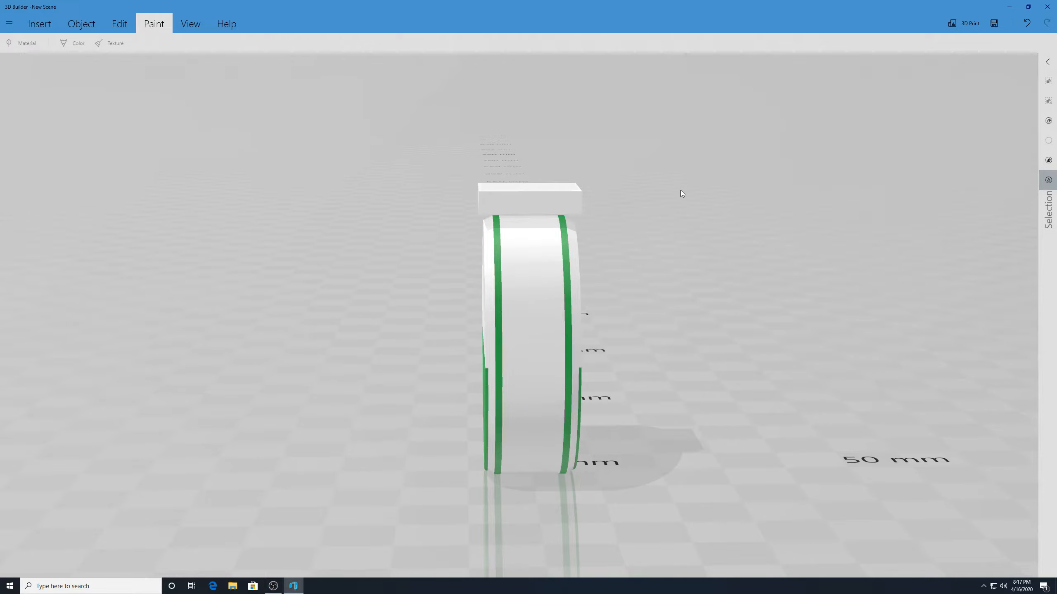
left_click(558, 190)
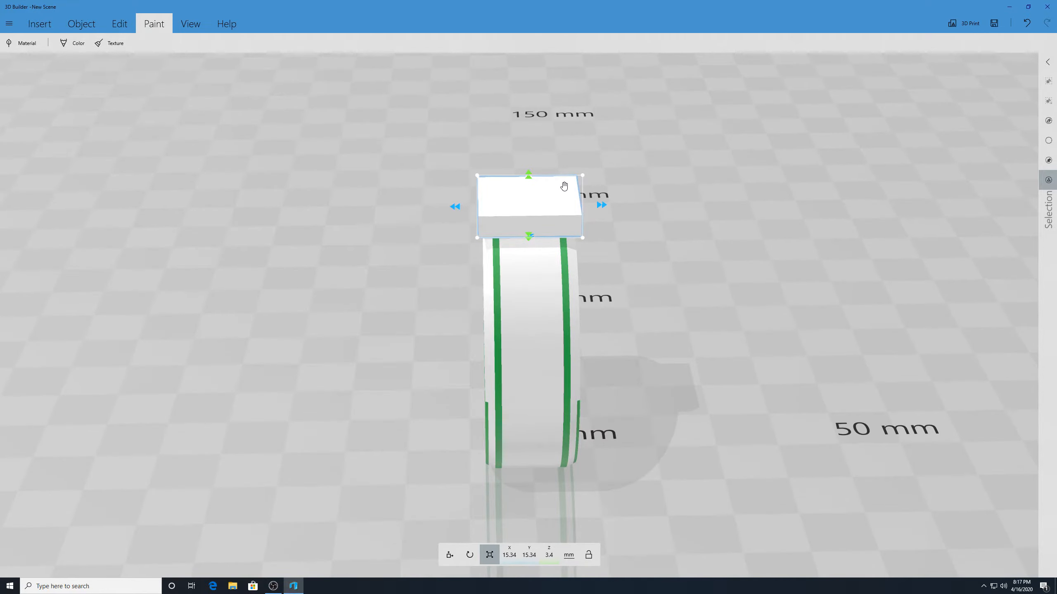
key("ctrl+d")
left_click_drag(671, 244, 669, 190)
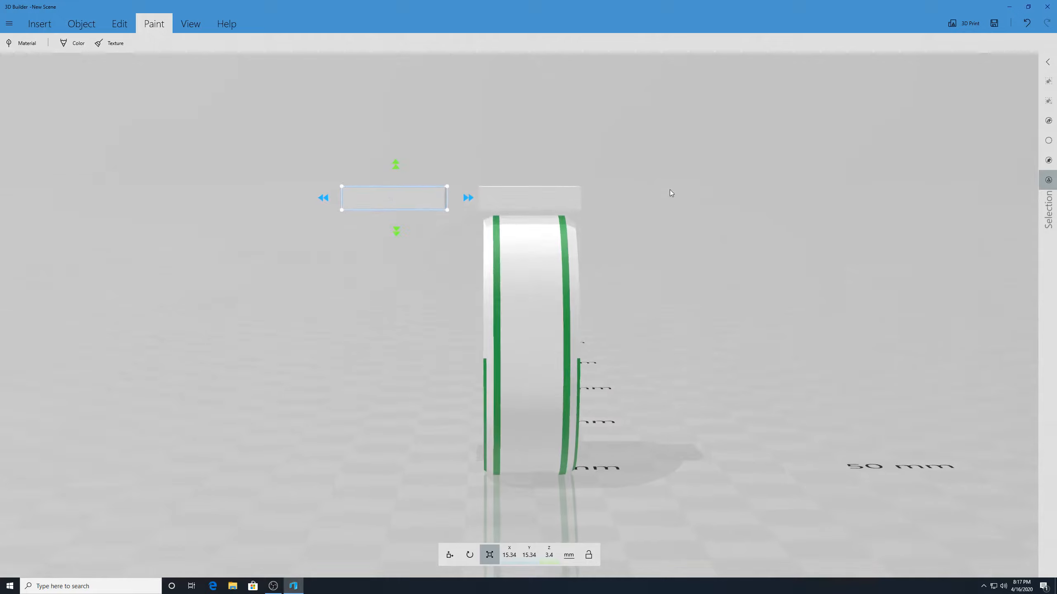
left_click(449, 555)
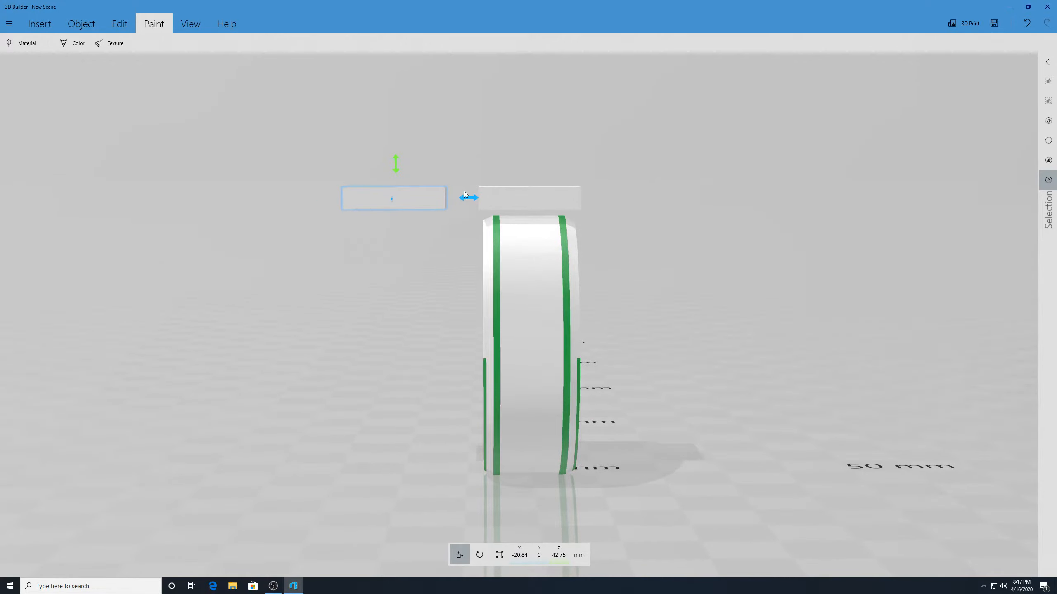
left_click_drag(465, 199, 601, 203)
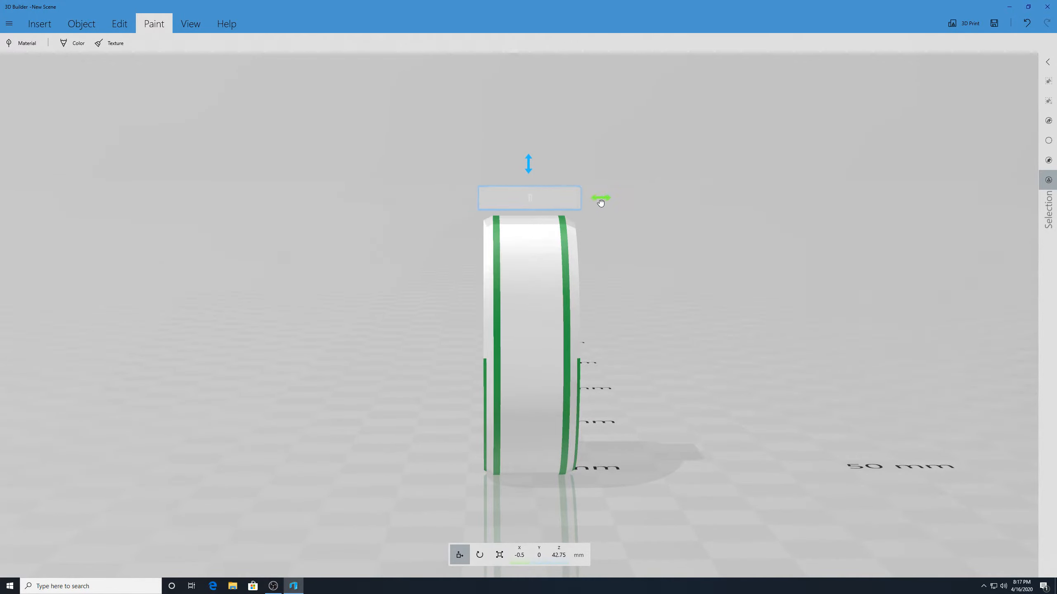
left_click_drag(528, 164, 529, 142)
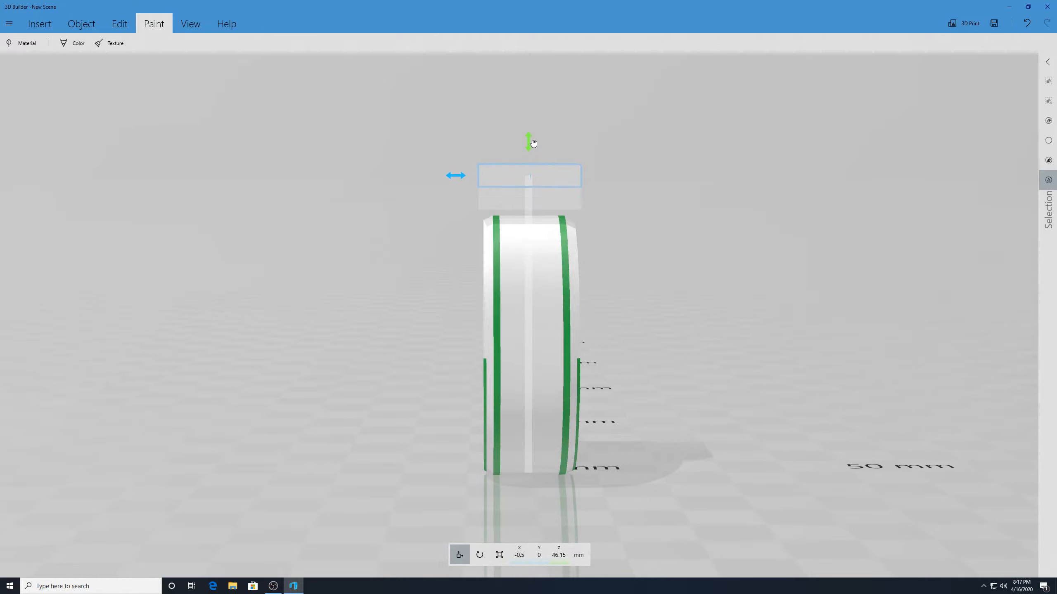
- Scale the upper slab down proportionally so its outline is smaller than that of the slab beneath
right_click_drag(578, 161, 667, 327)
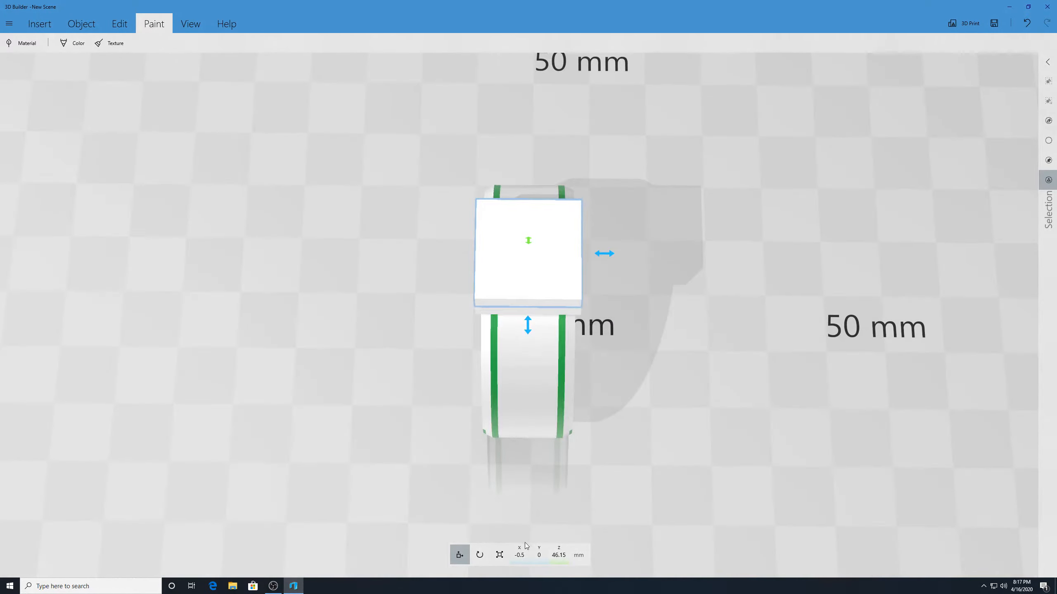
left_click(493, 558)
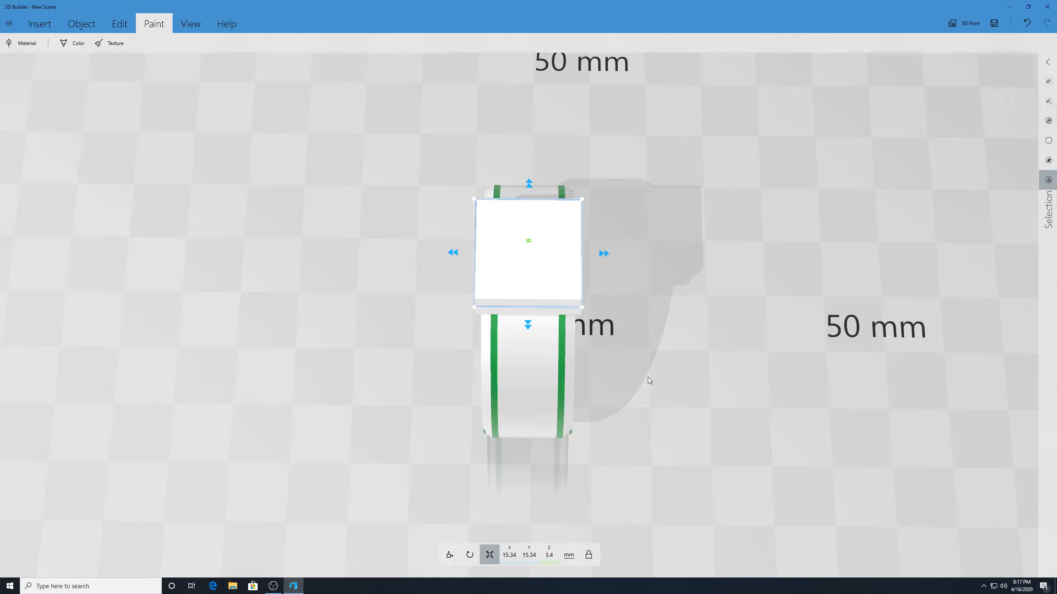
left_click_drag(603, 253, 584, 262)
left_click(550, 271)
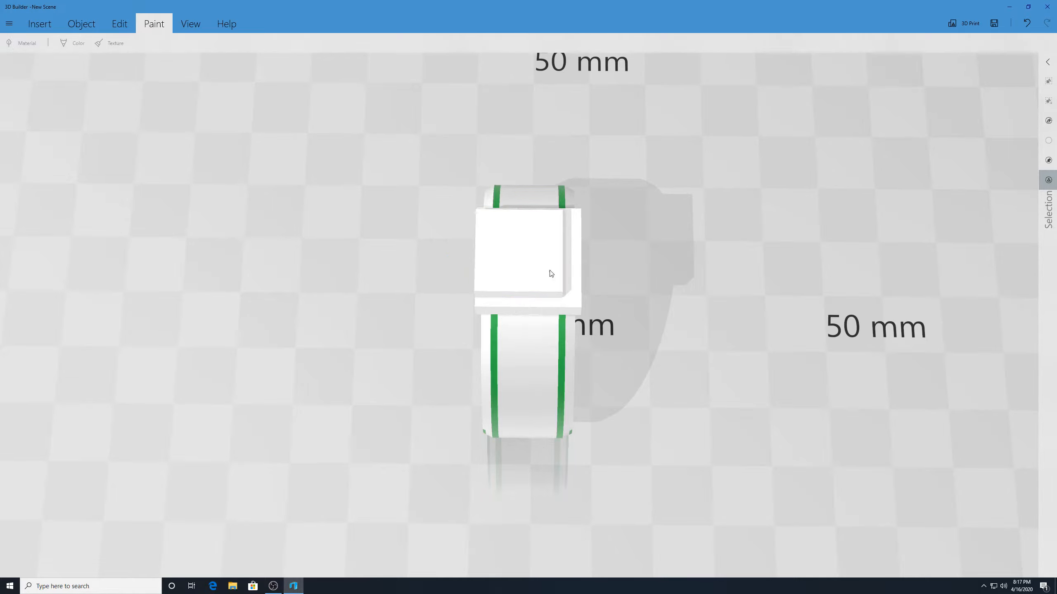
left_click_drag(714, 323, 721, 162)
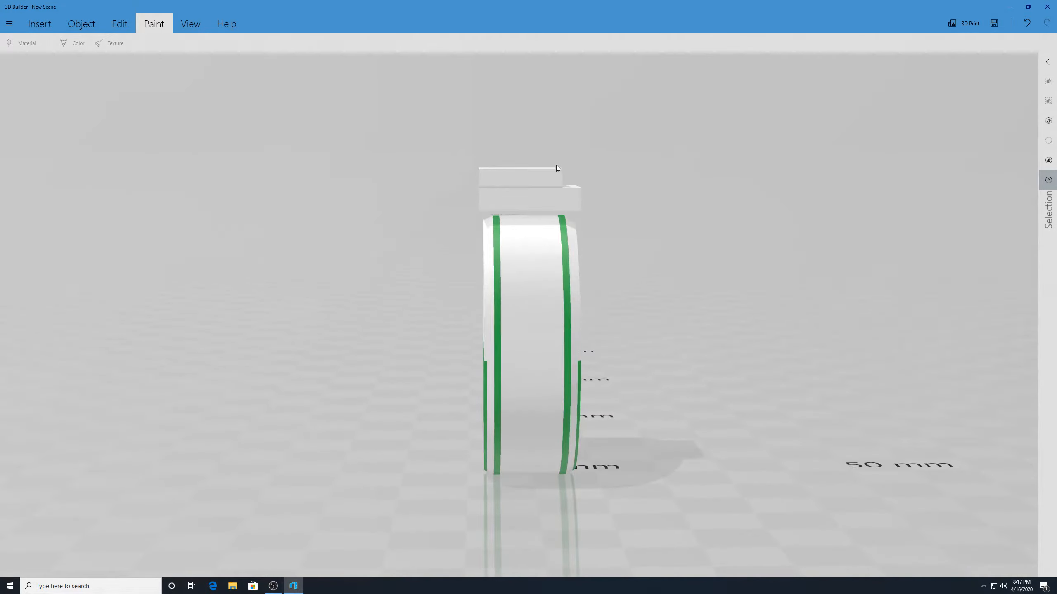
- Move the smaller upper slab along X to about -0.71 mm, roughly centred on the lower slab
left_click(549, 174)
left_click(450, 559)
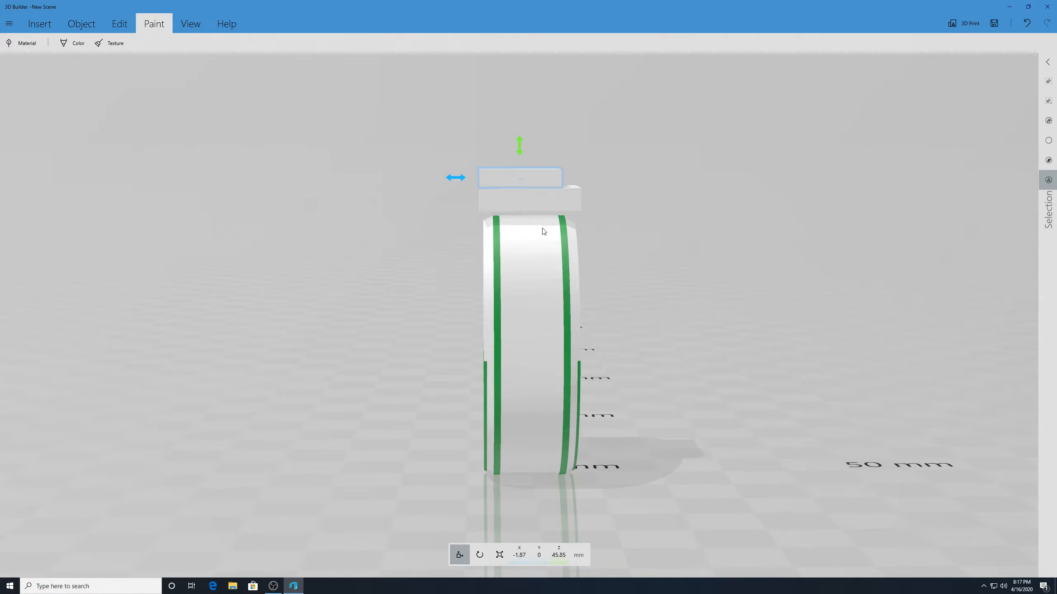
left_click_drag(462, 177, 465, 177)
left_click_drag(753, 279, 721, 226)
mouse_move(532, 148)
left_mouse_down()
mouse_move(523, 157)
mouse_move(528, 148)
left_mouse_up()
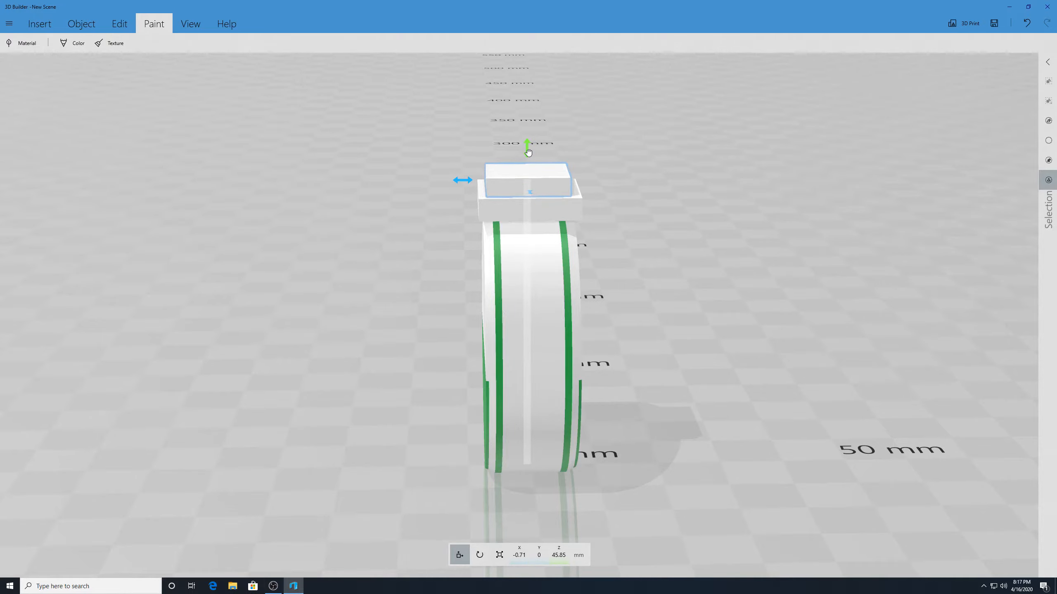
left_click(679, 254)
- Paint the smaller upper slab entirely black and apply the colour
left_click_drag(679, 254, 581, 244)
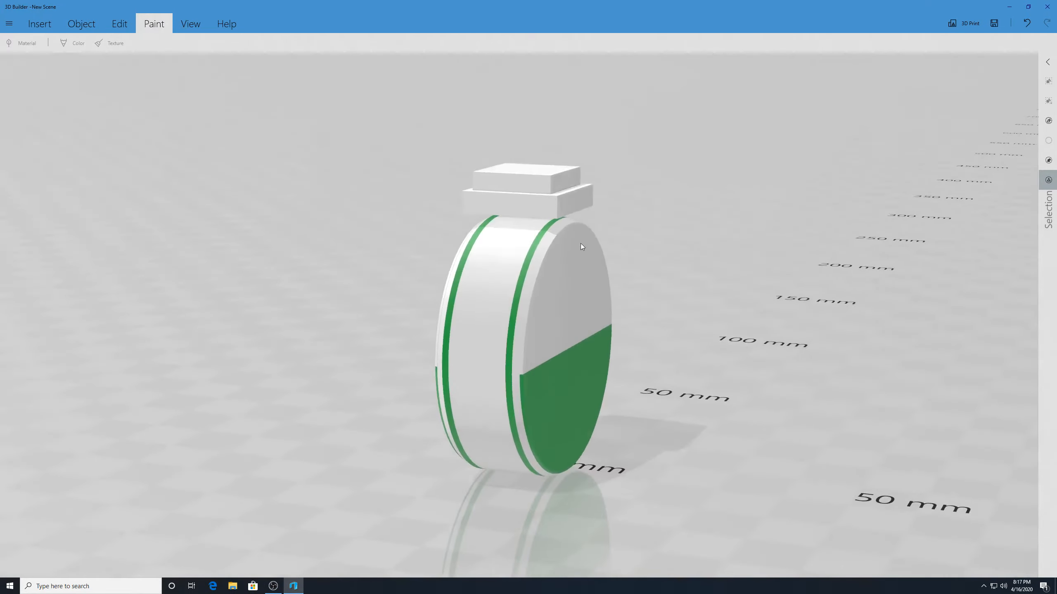
left_click(558, 185)
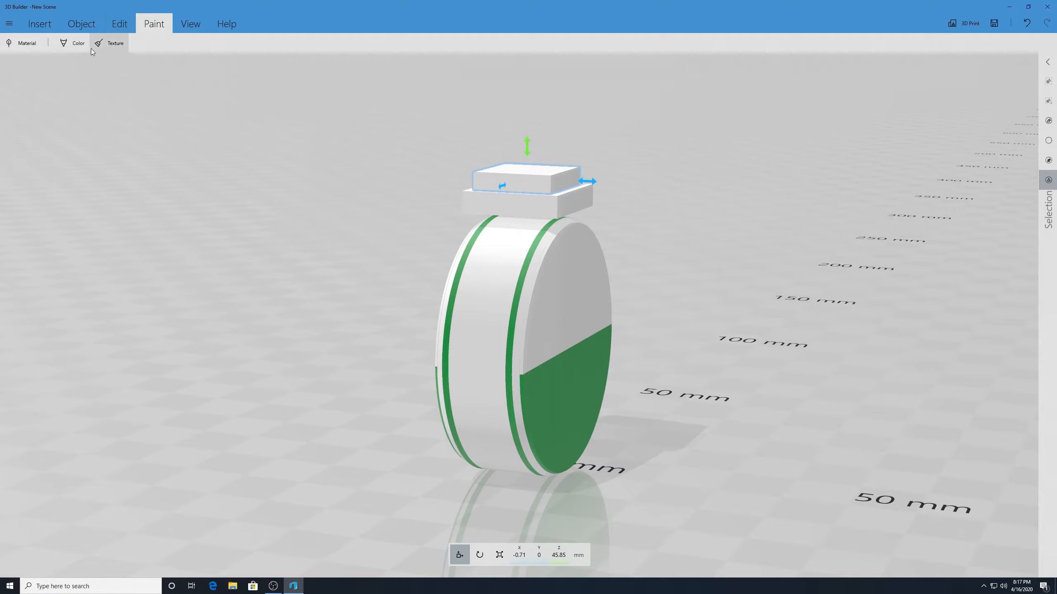
left_click(76, 43)
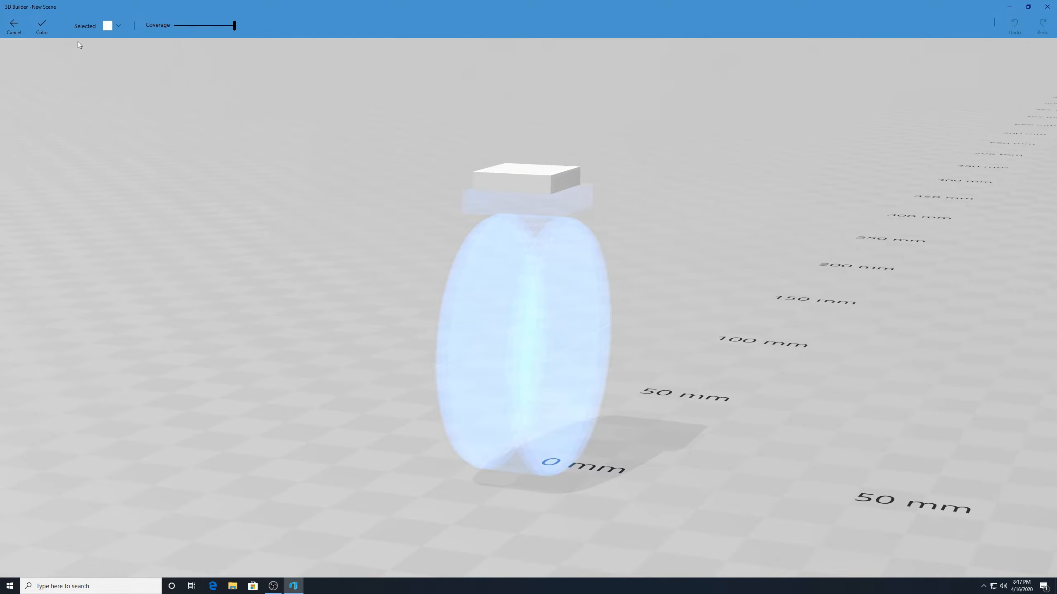
left_click(120, 26)
left_click(162, 123)
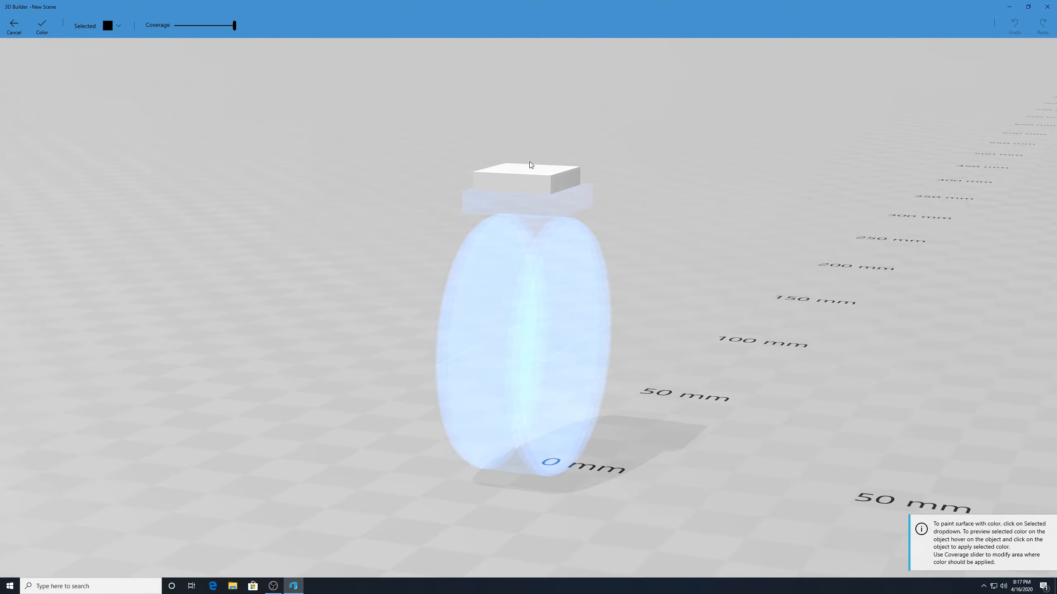
left_click(530, 166)
left_click(44, 26)
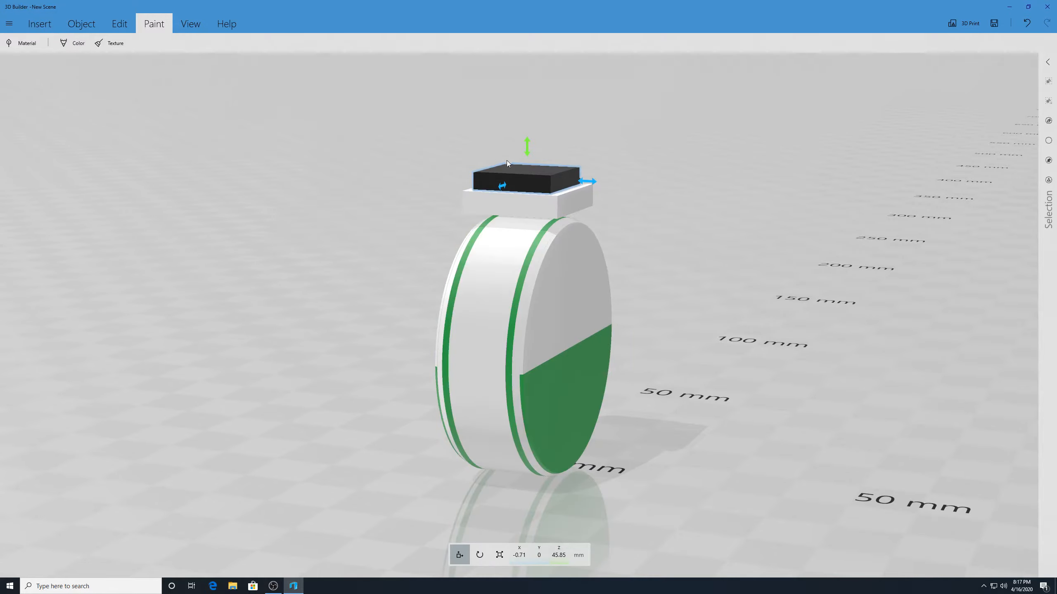
right_click_drag(529, 176, 734, 212)
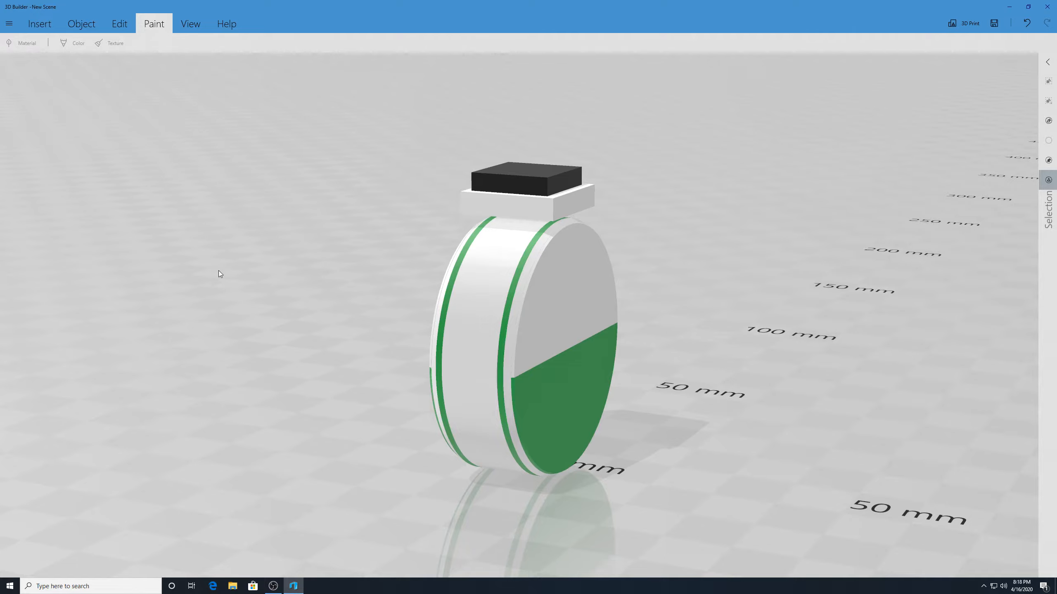
- Add a cylinder to the scene as a new part
left_click_drag(335, 207, 420, 236)
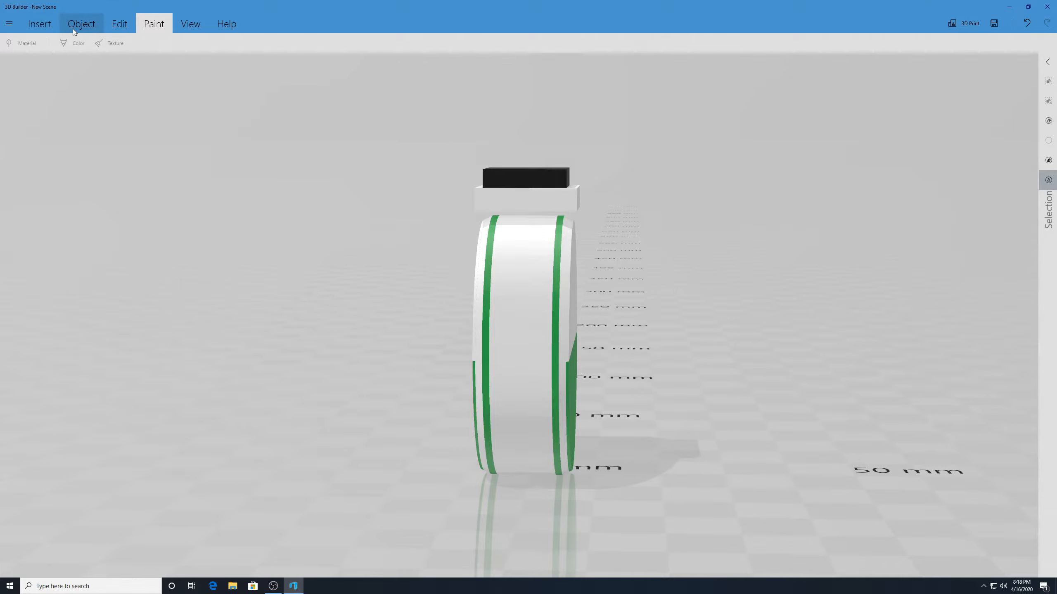
left_click(58, 23)
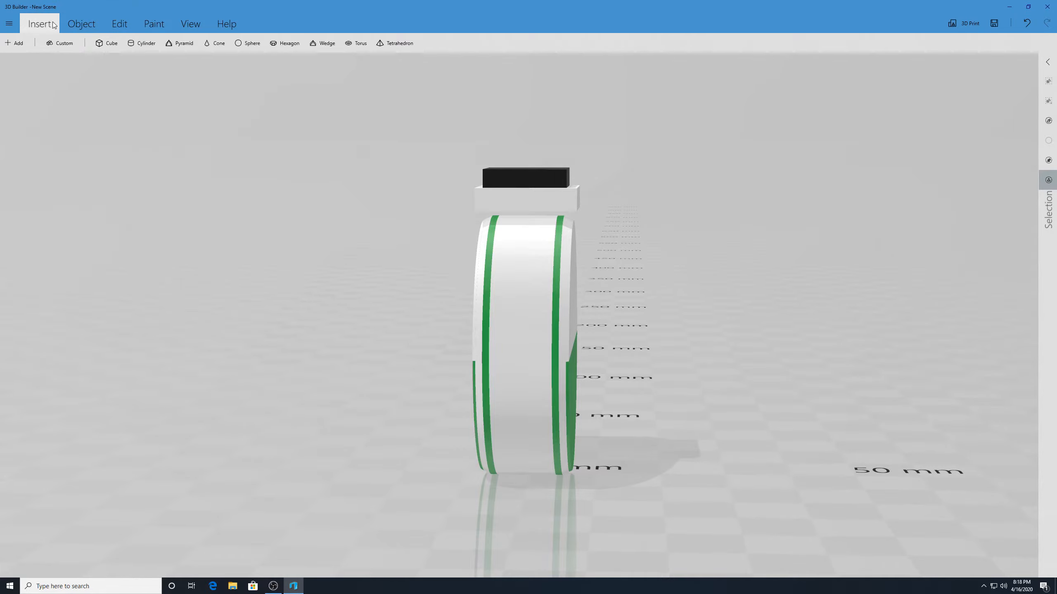
left_click(142, 46)
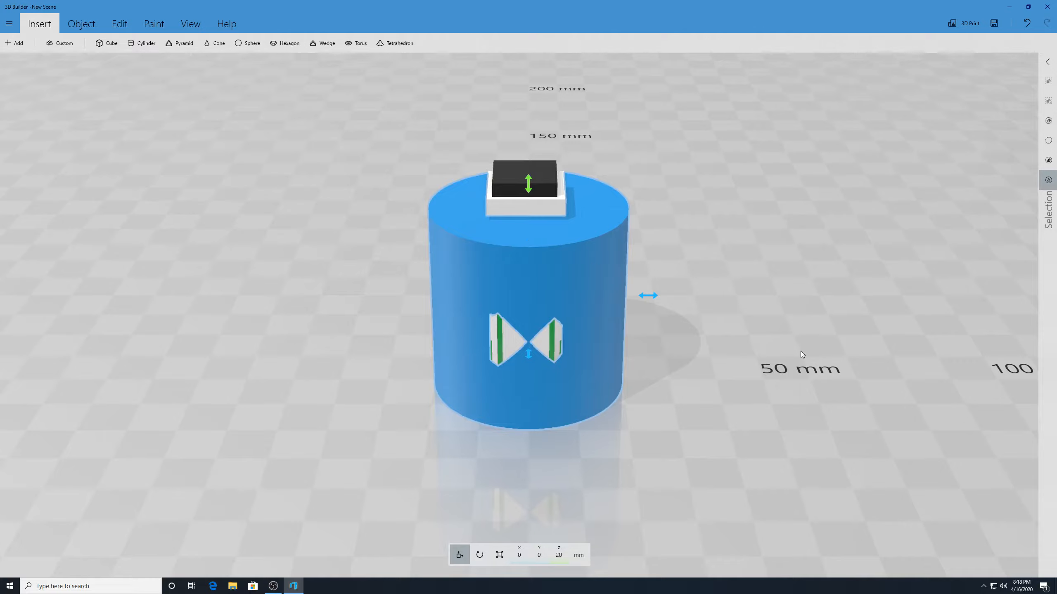
- Move the new cylinder along X clear of the disc and scale it down proportionally to about 10.24 mm on every axis
left_click_drag(802, 355, 784, 318)
left_click_drag(652, 298, 819, 322)
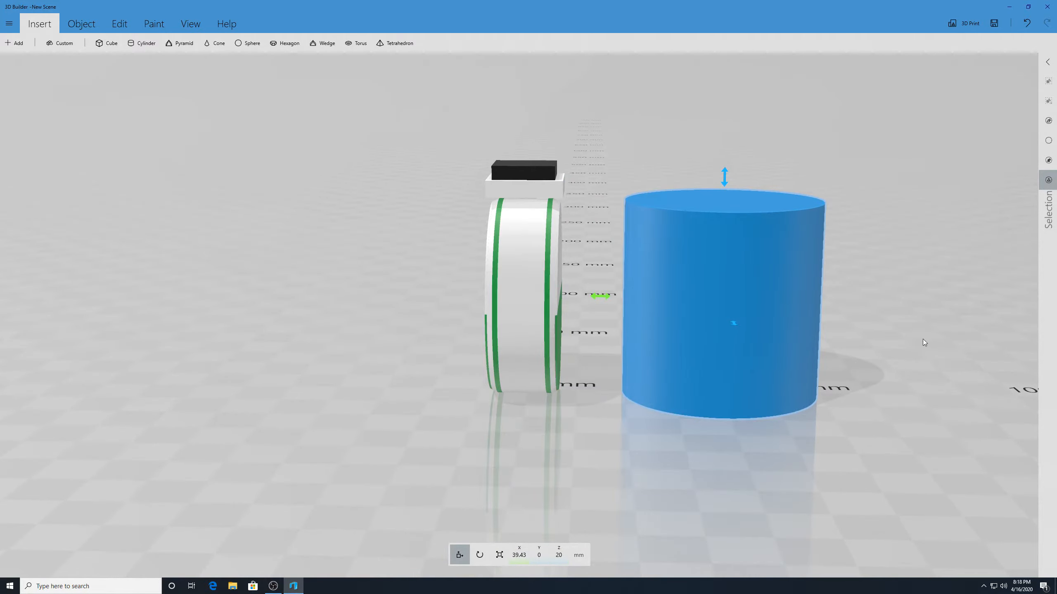
left_click_drag(878, 340, 861, 425)
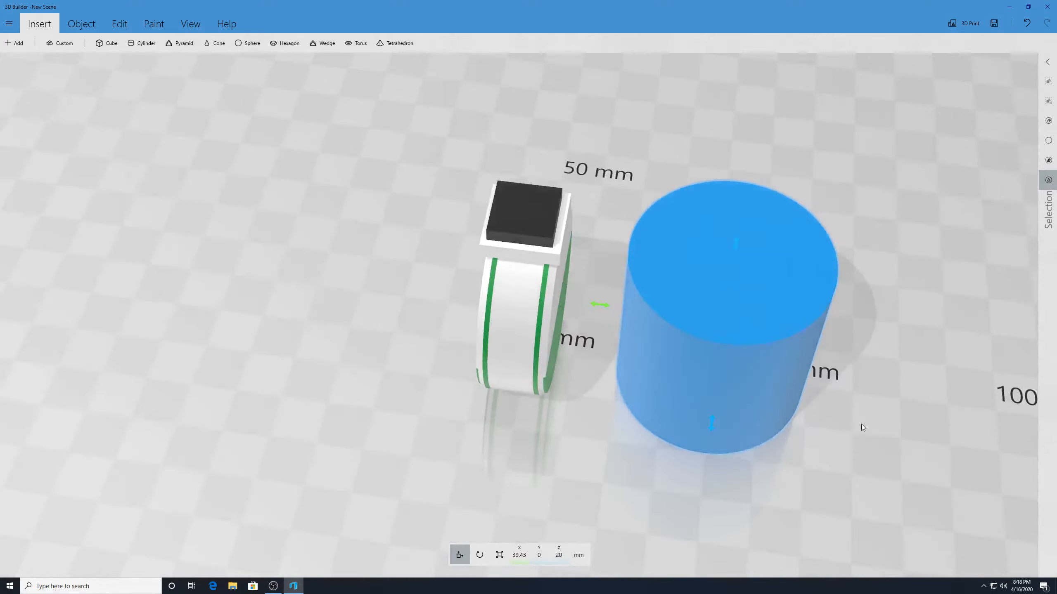
left_click(500, 557)
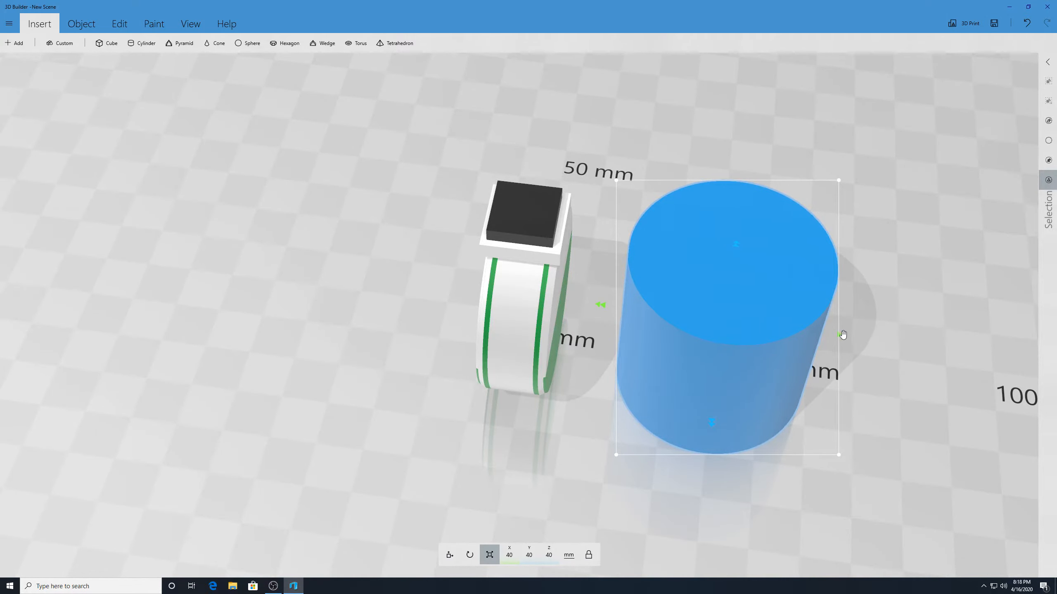
left_click_drag(842, 335, 753, 279)
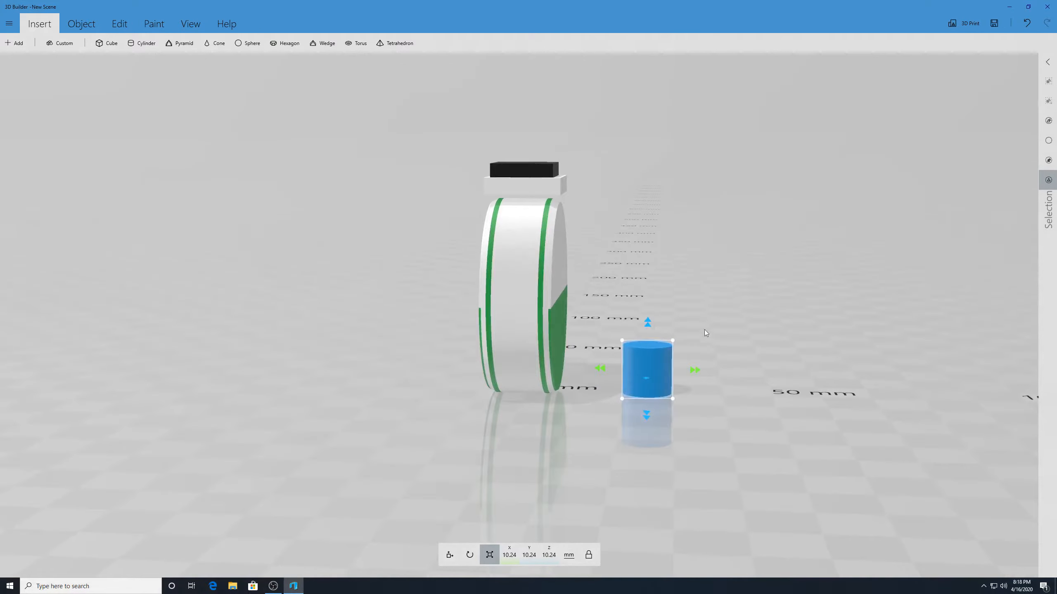
- Rotate the small cylinder to a pitch of 90 degrees and raise it to Z 20 mm
left_click(469, 555)
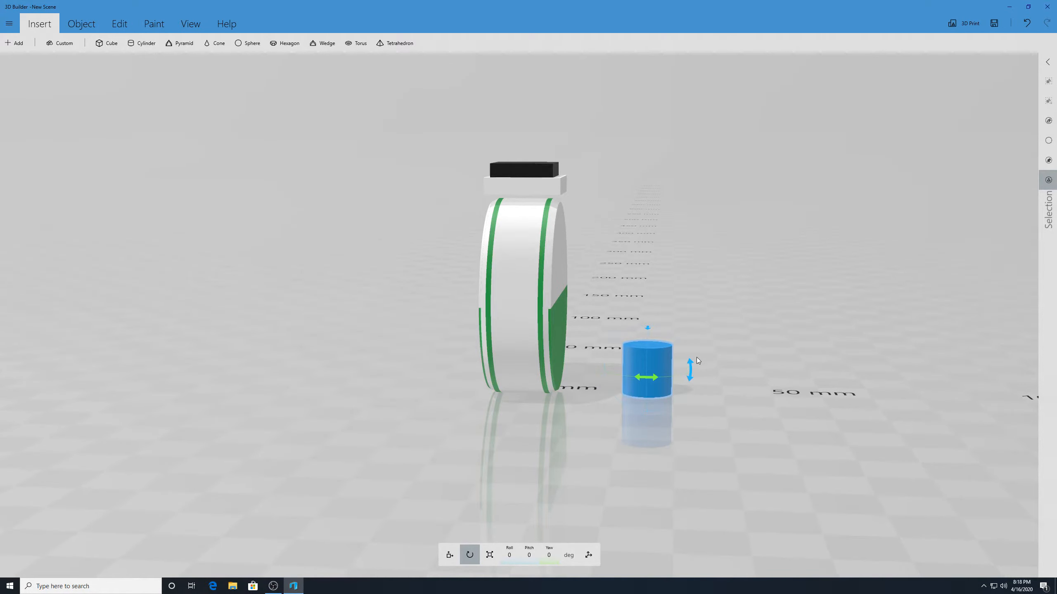
left_click_drag(689, 365, 657, 410)
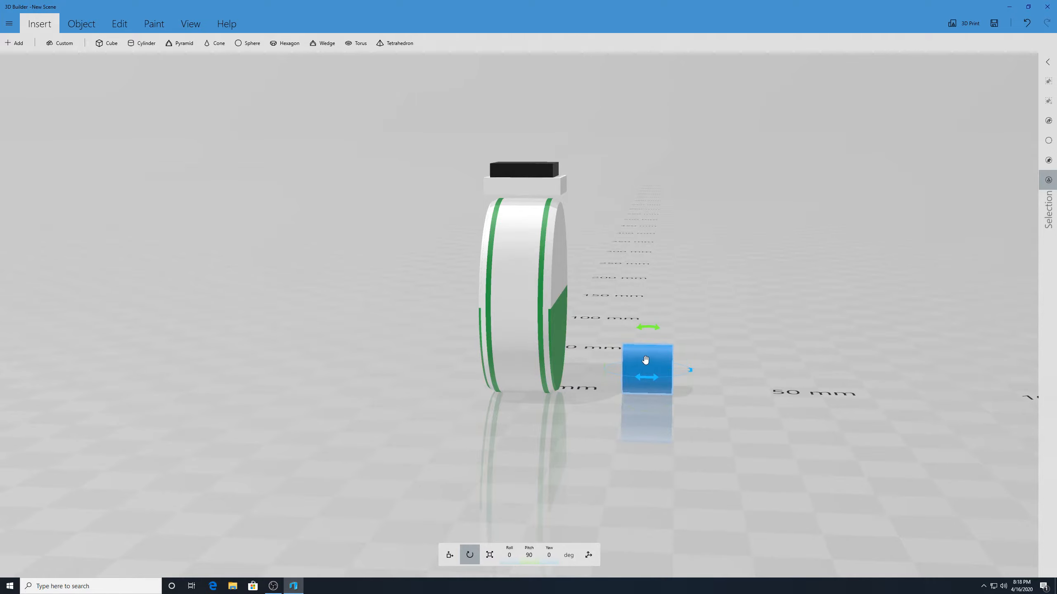
left_click(648, 356)
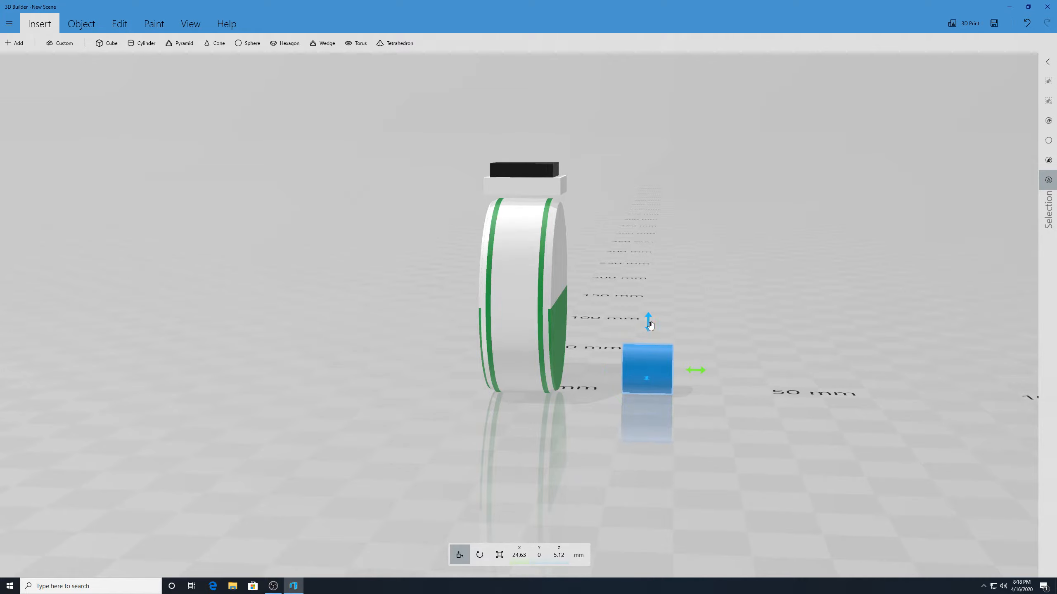
left_click_drag(650, 326, 650, 253)
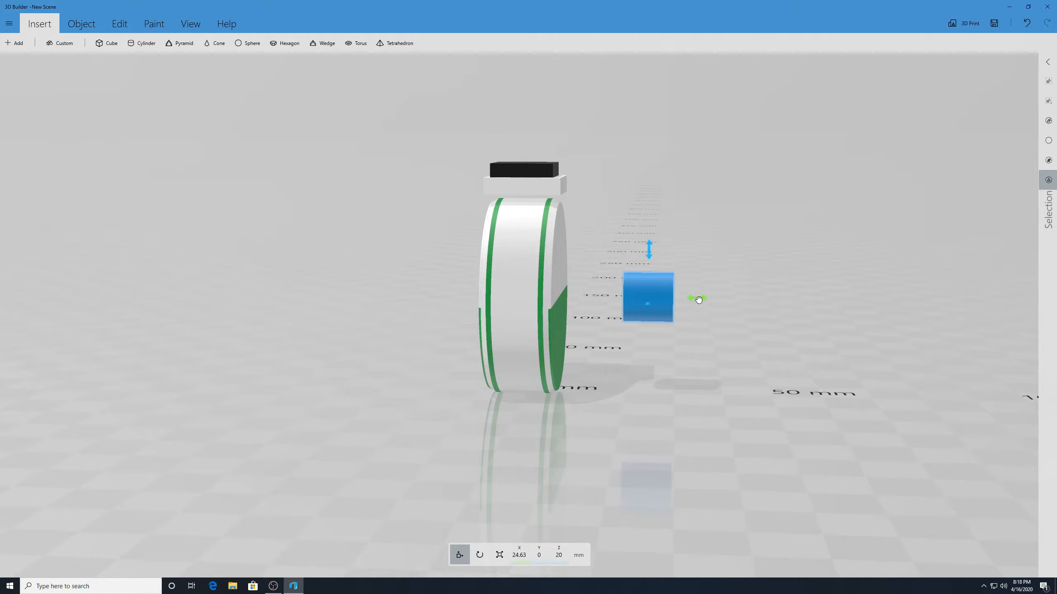
- Move the small cylinder along X to about 12.29 mm so it meets the disc's face
left_click_drag(698, 299, 636, 308)
left_click_drag(722, 334, 378, 305)
left_click_drag(734, 358, 794, 312)
scroll(699, 276, "up", 1)
left_click_drag(699, 278, 724, 295)
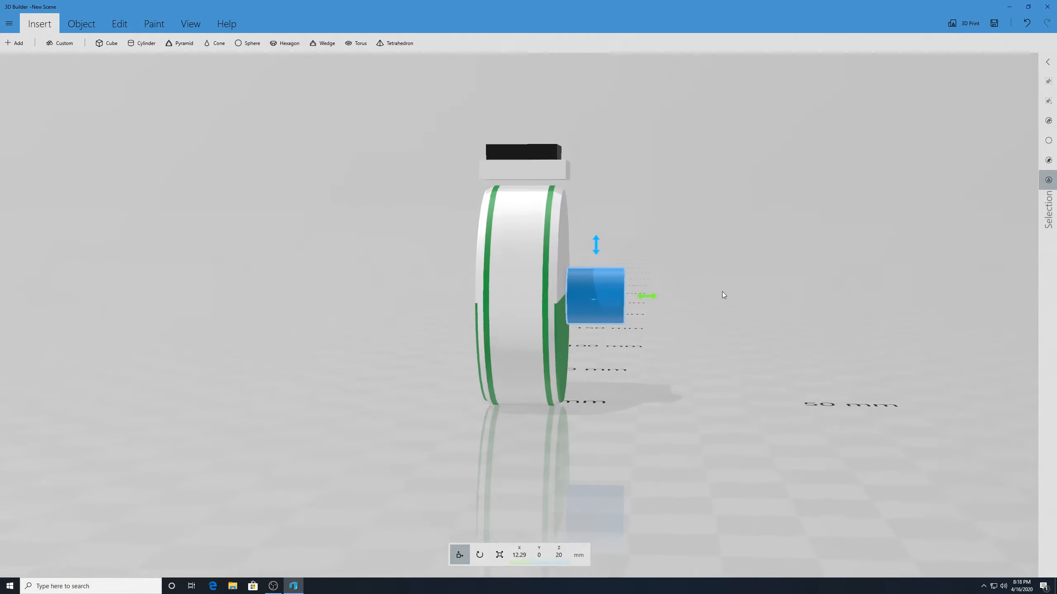
- Unlock the proportions and thin the small cylinder along its axis to about 2.17 mm
left_click(499, 555)
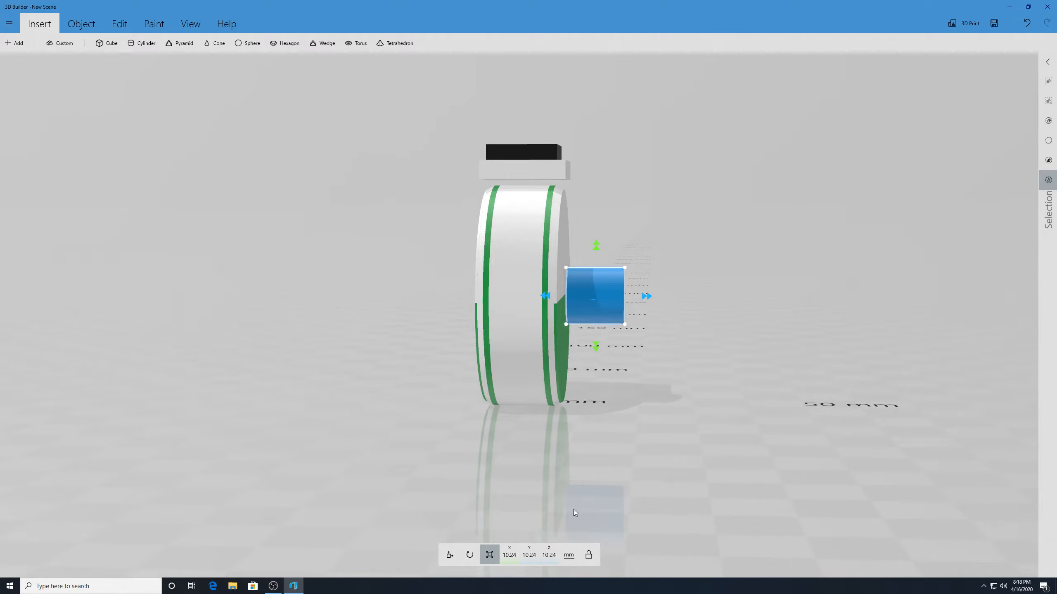
left_click(589, 555)
left_click_drag(645, 297, 774, 297)
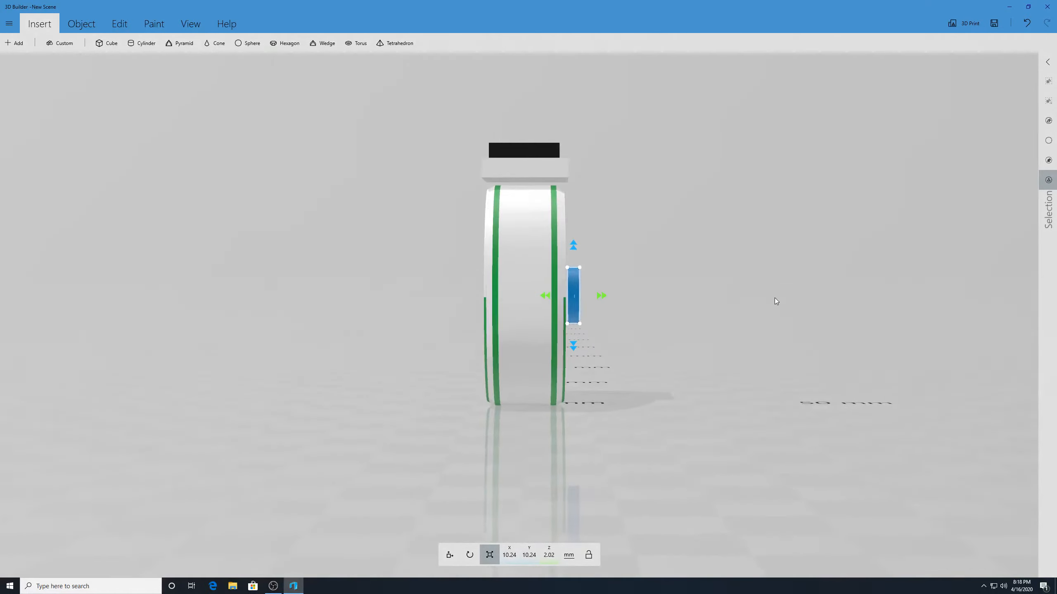
left_click_drag(602, 297, 603, 297)
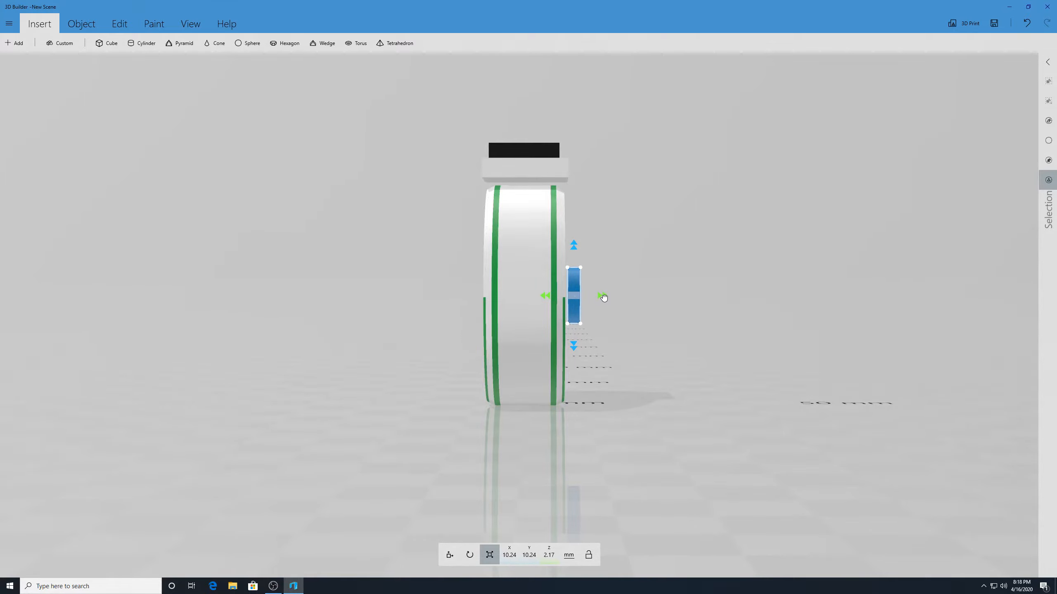
left_click(577, 310)
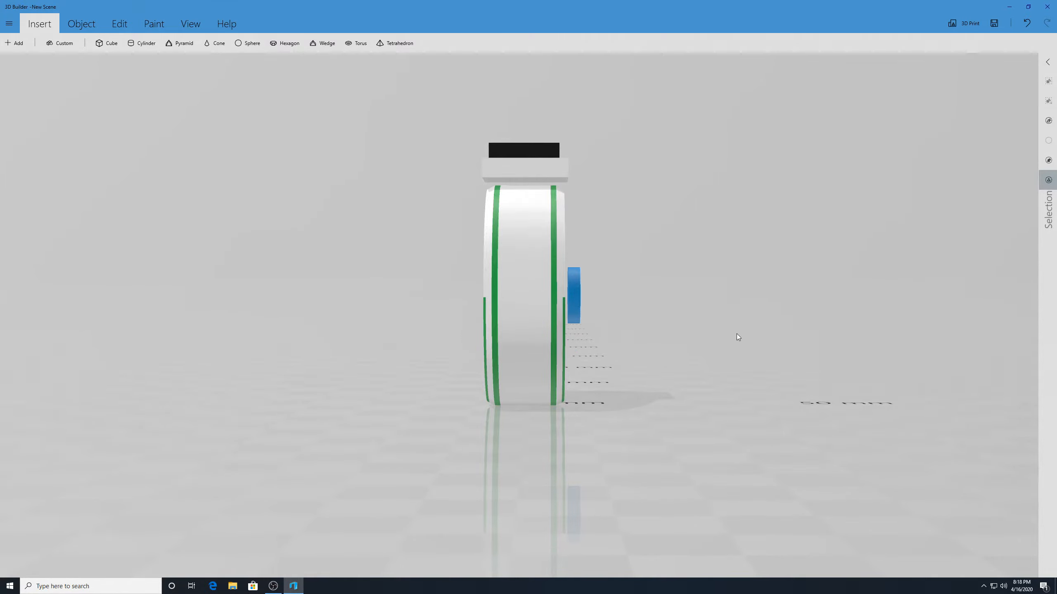
- Paint the thin cylinder on the disc's face entirely grey and apply the colour
left_click_drag(737, 334, 649, 399)
left_click(569, 306)
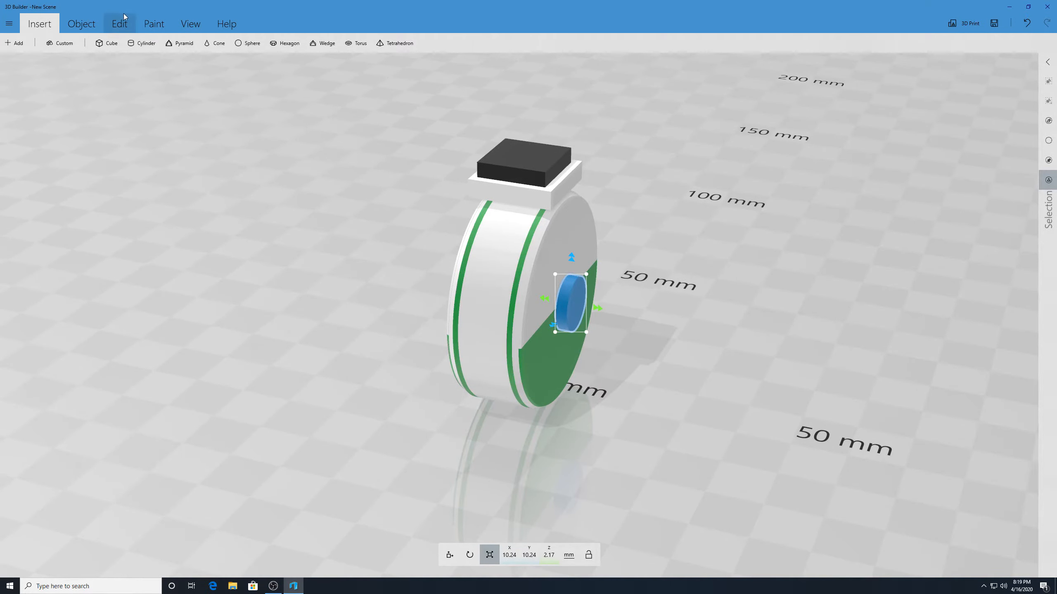
left_click(154, 24)
left_click(76, 46)
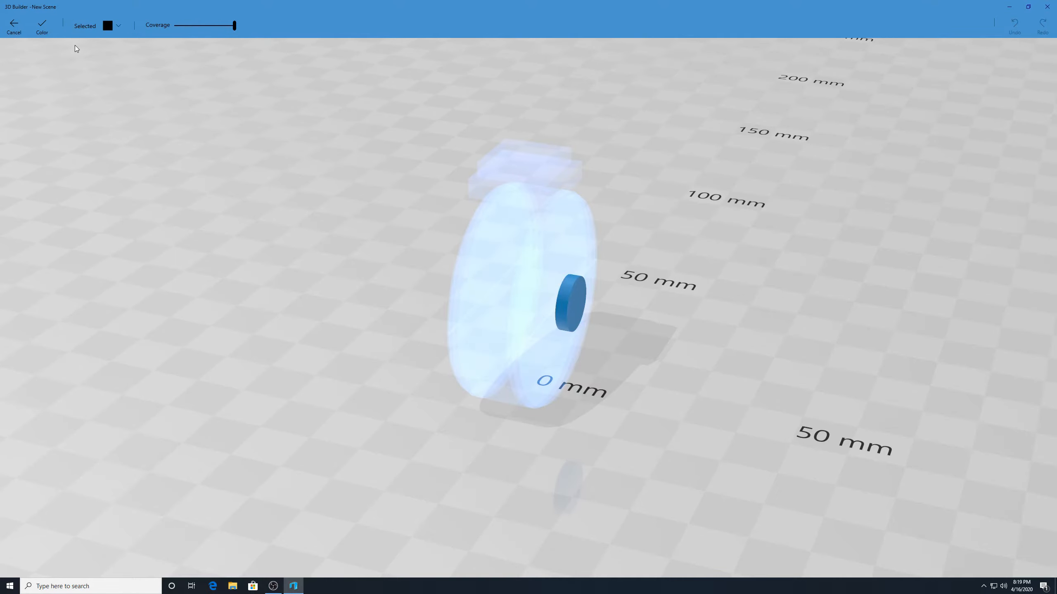
left_click(119, 26)
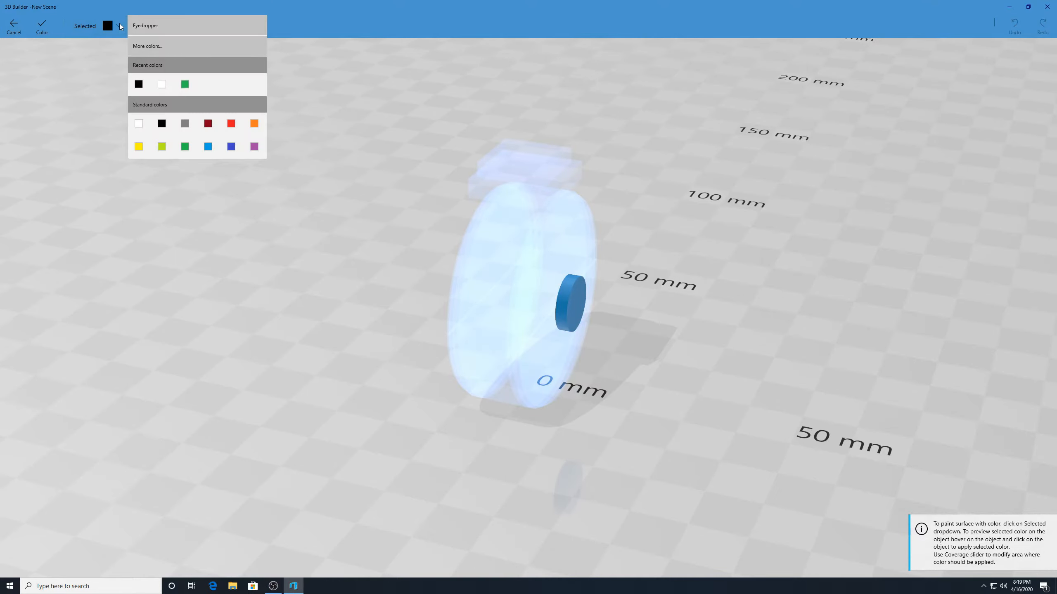
left_click(185, 123)
left_click(565, 277)
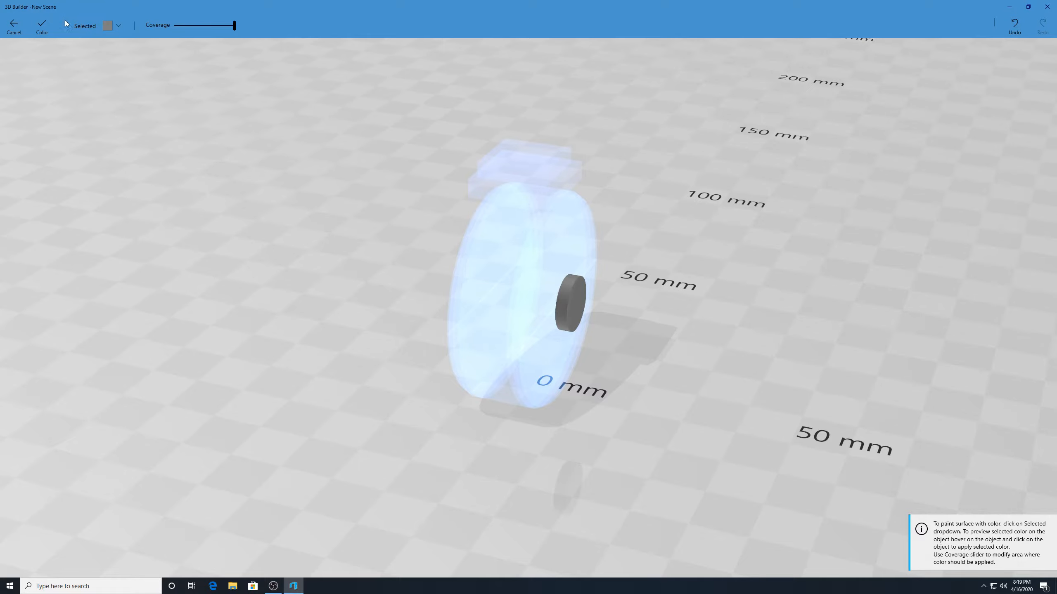
left_click(43, 25)
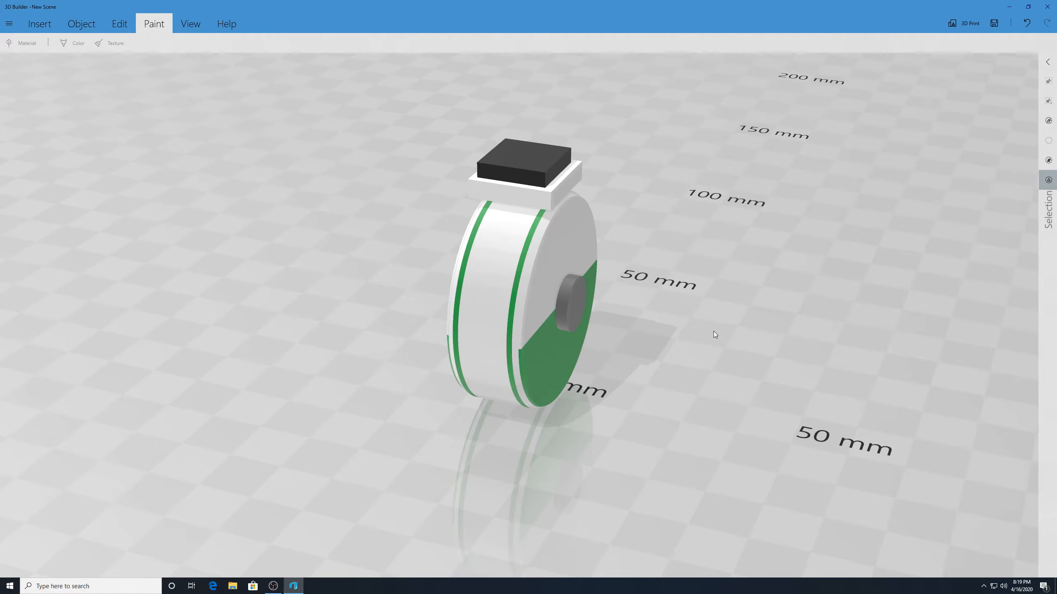
- Move the grey cylinder along X to about 7.52 mm so it sits against the disc's face
left_click_drag(714, 333, 785, 265)
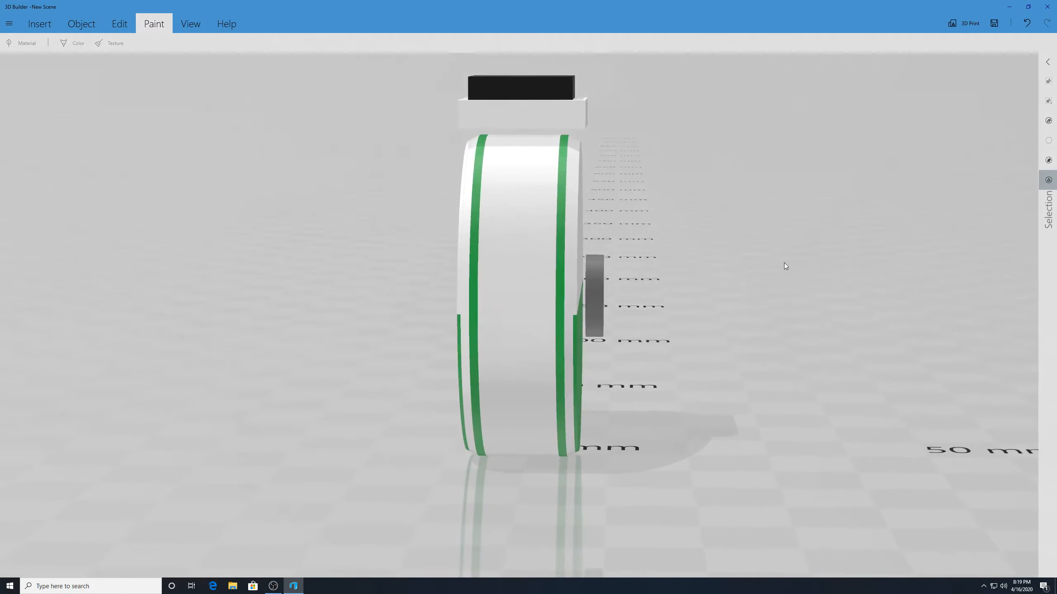
left_click(603, 302)
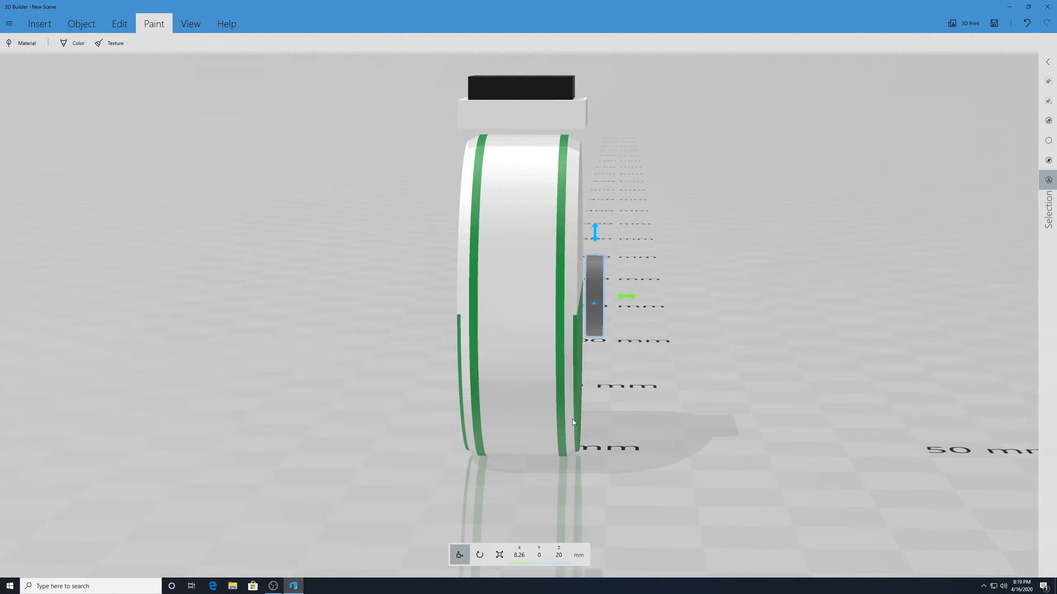
left_click_drag(630, 296, 620, 303)
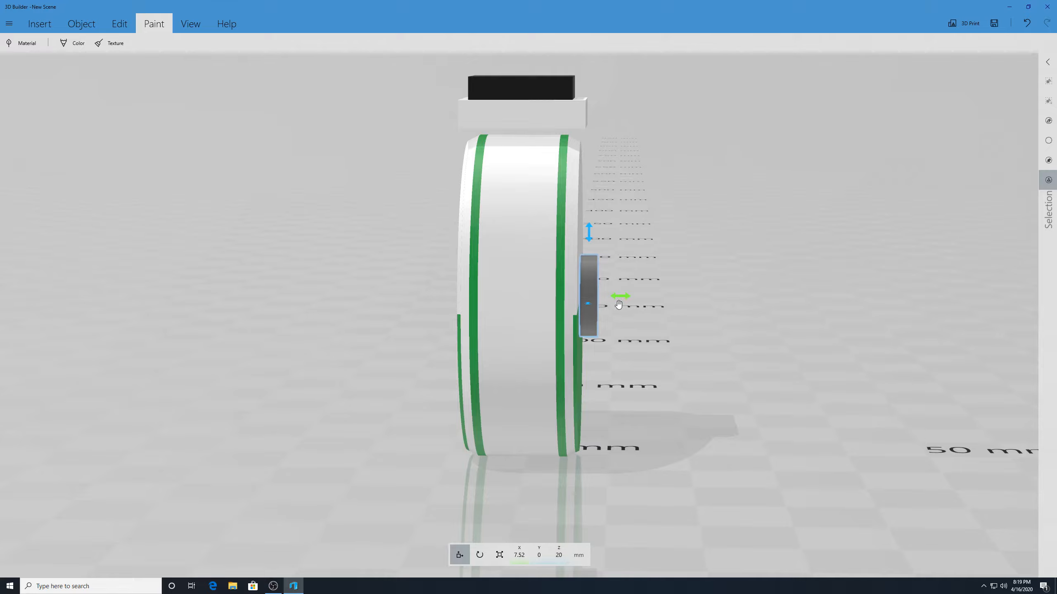
left_click_drag(661, 361, 482, 364)
left_click(667, 352)
- Duplicate the grey cylinder and place the copy directly above the original, in front of the slabs, at Z about 42.12 mm
left_click(555, 308)
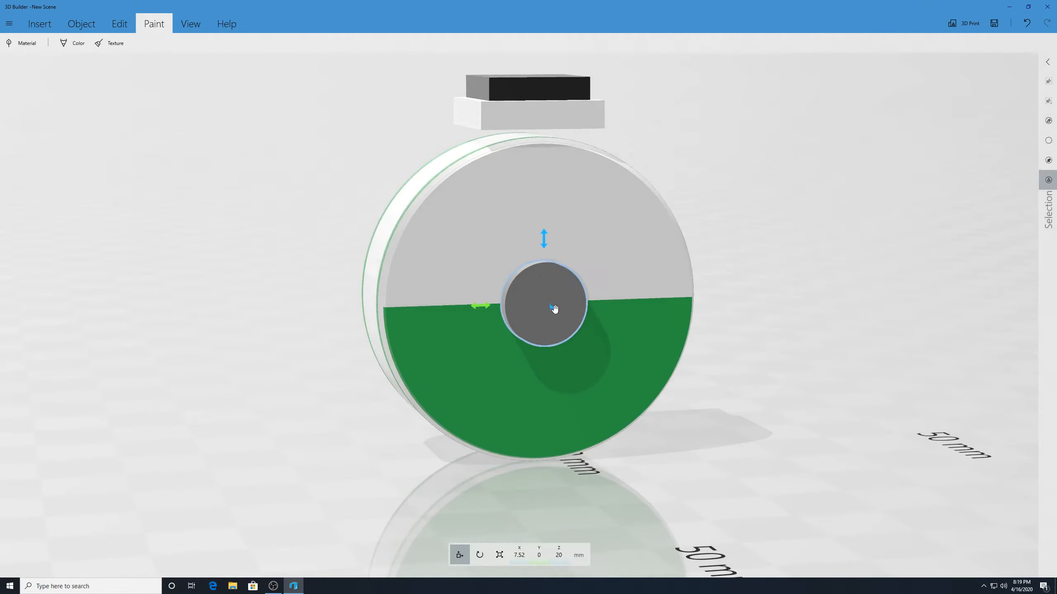
key("ctrl+d")
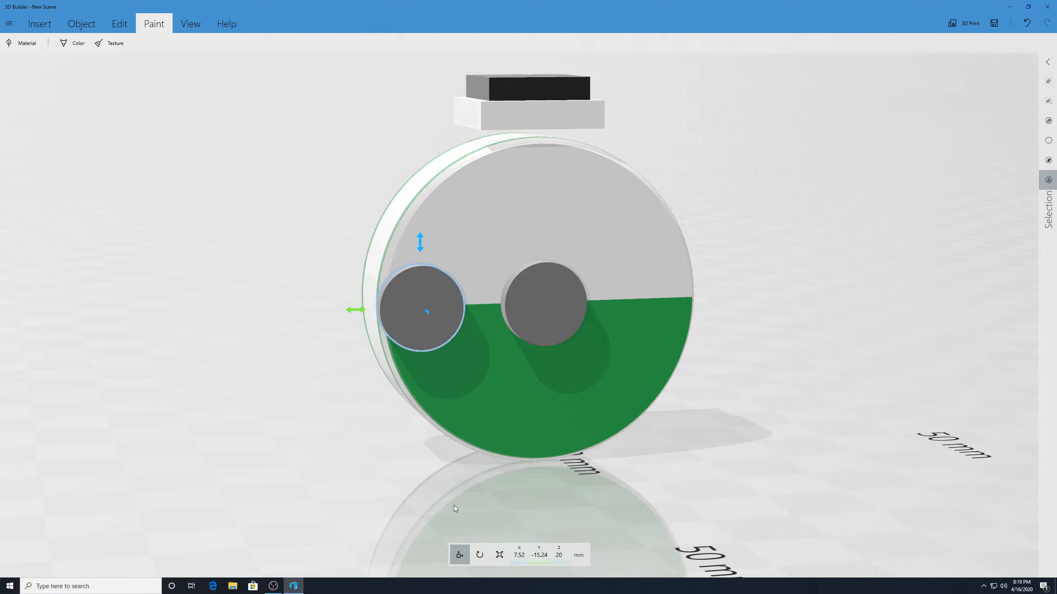
left_click_drag(359, 311, 491, 318)
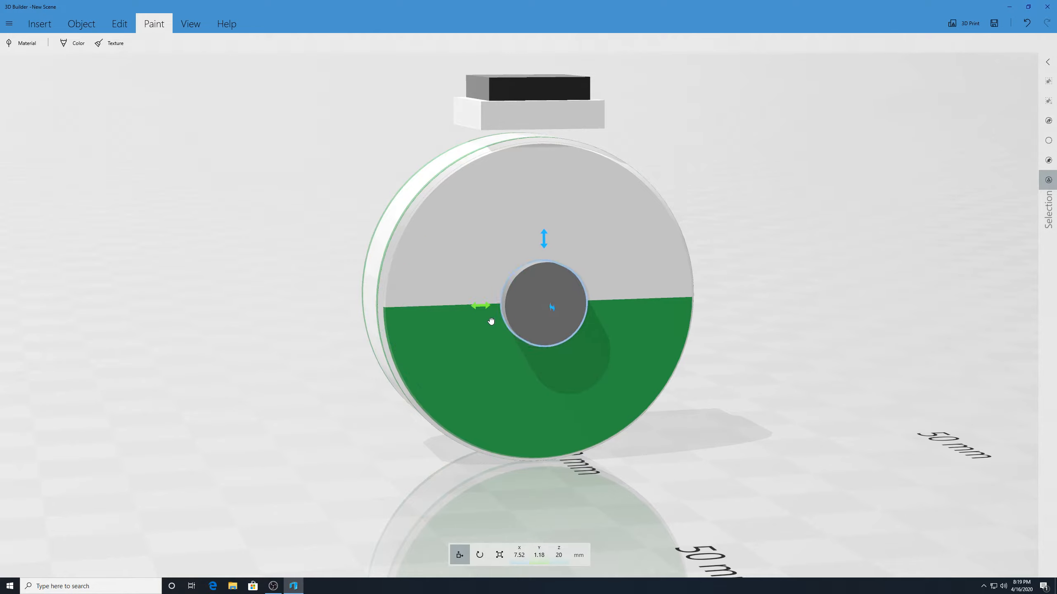
left_click_drag(543, 243, 543, 59)
left_click_drag(753, 138, 1013, 173)
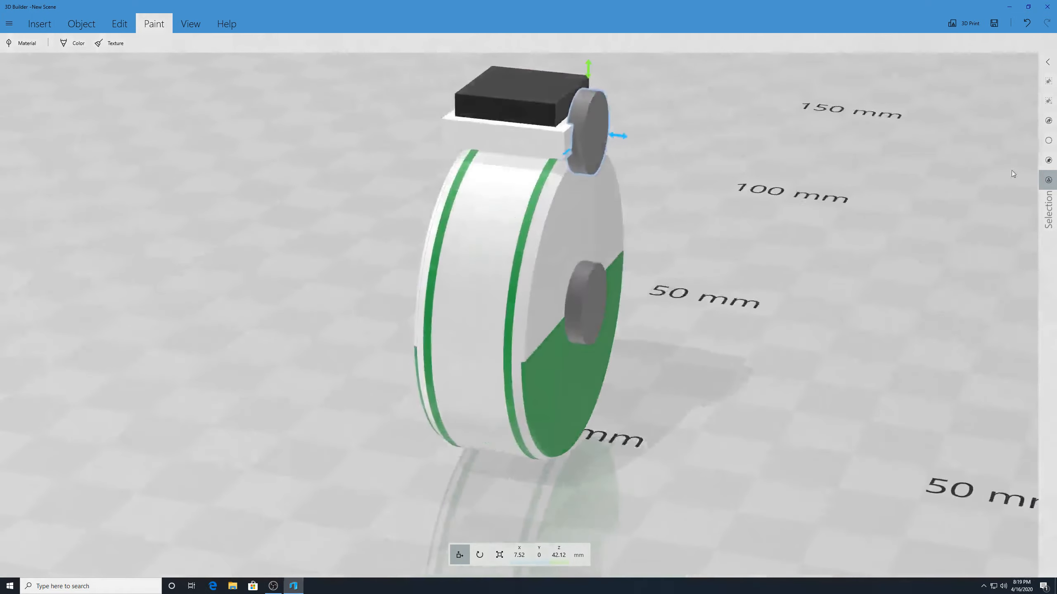
- Scale the upper grey cylinder down proportionally to about 5.02 mm in diameter
left_click(499, 555)
left_click_drag(799, 277, 562, 175)
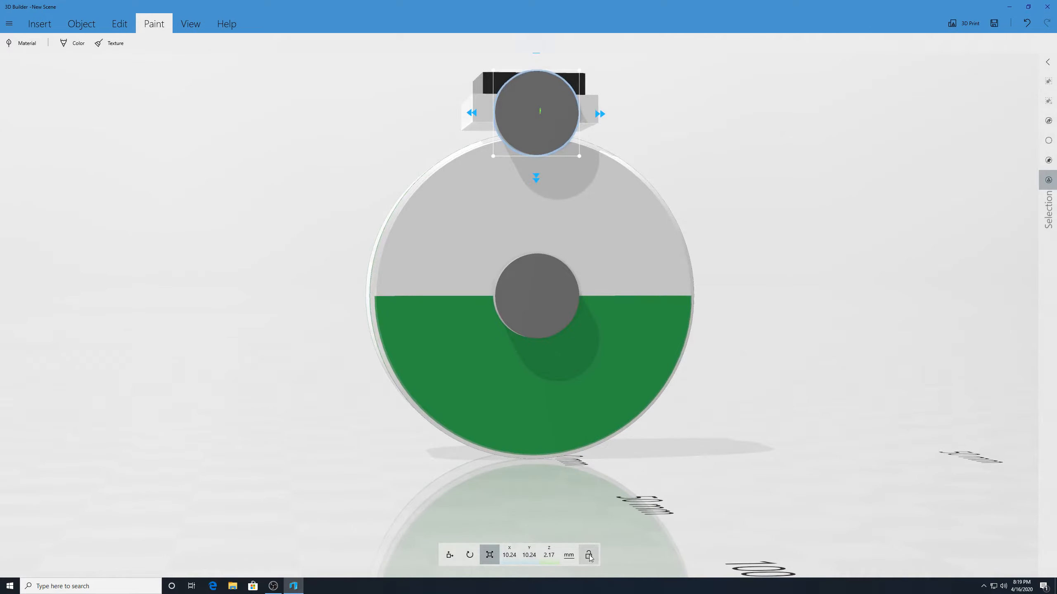
left_click_drag(600, 118, 557, 140)
- Centre the smaller grey cylinder on the white slab's side at Y 0 and Z about 42.51 mm
left_click(448, 556)
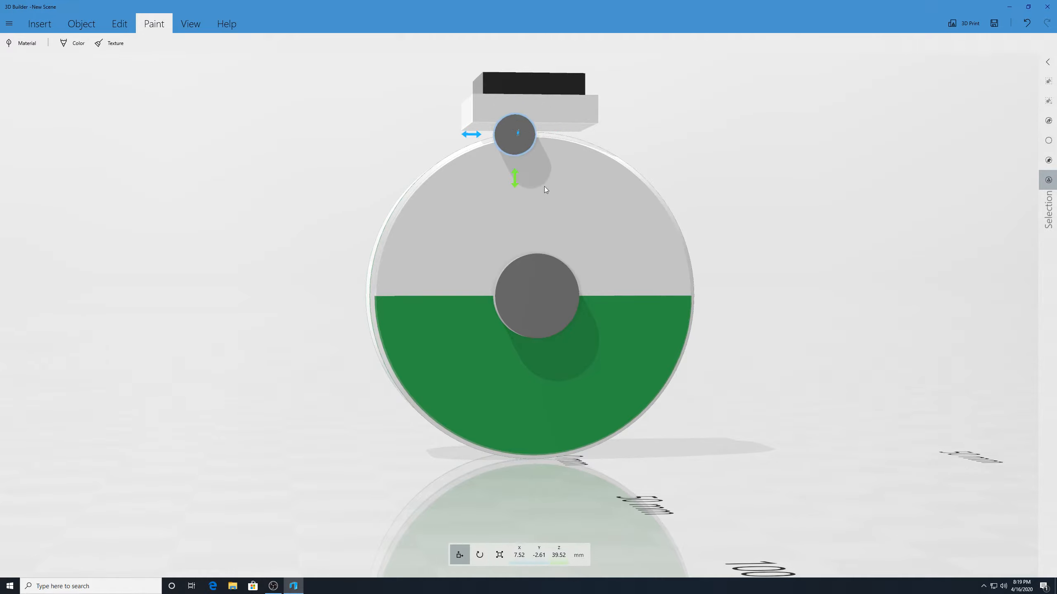
left_click_drag(476, 134, 497, 134)
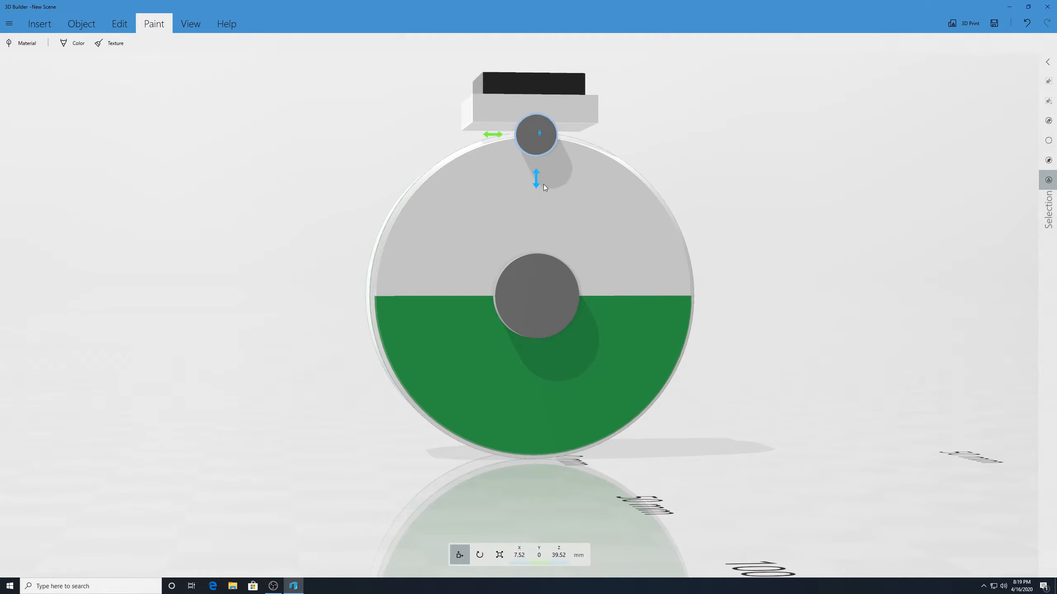
left_click_drag(543, 184, 545, 155)
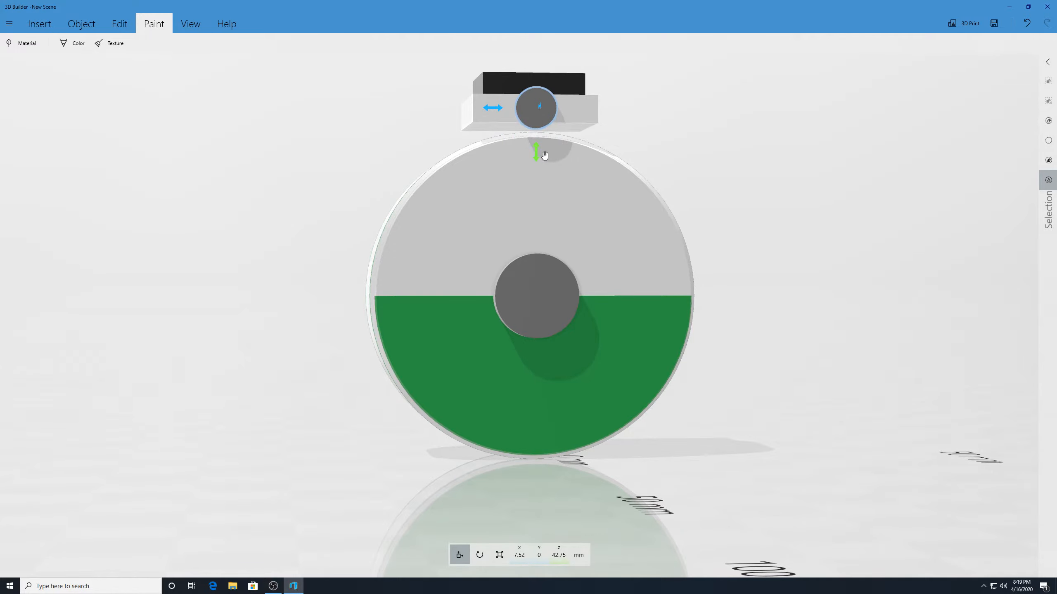
left_click_drag(358, 115, 744, 111)
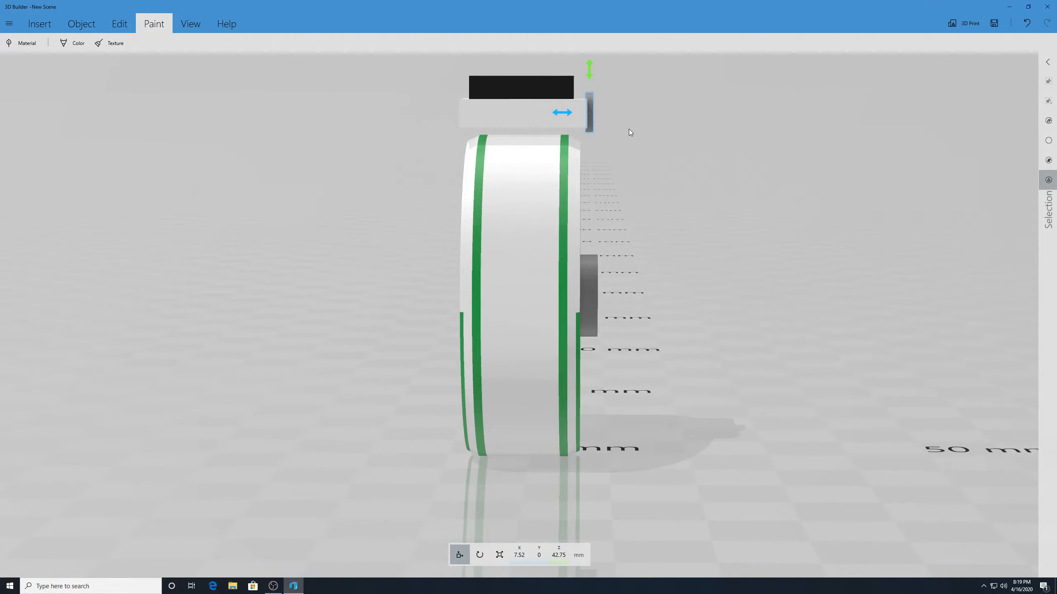
left_click_drag(559, 114, 562, 111)
left_click_drag(586, 79, 587, 73)
left_click_drag(629, 164, 647, 178)
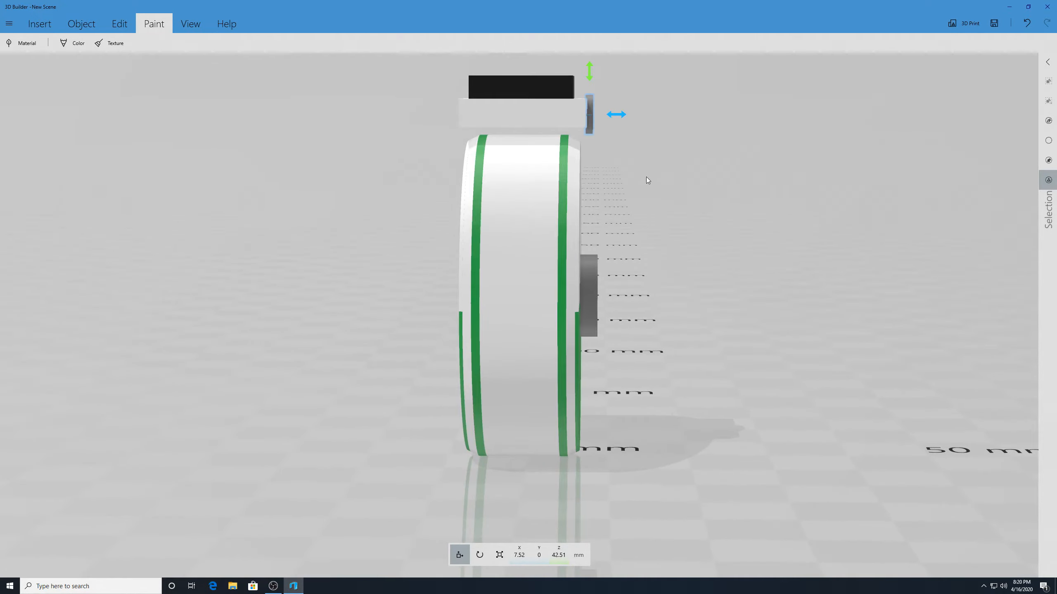
- Stretch the smaller grey cylinder along its axis to about 1.93 mm thick without changing its diameter, and deselect it
left_click(499, 555)
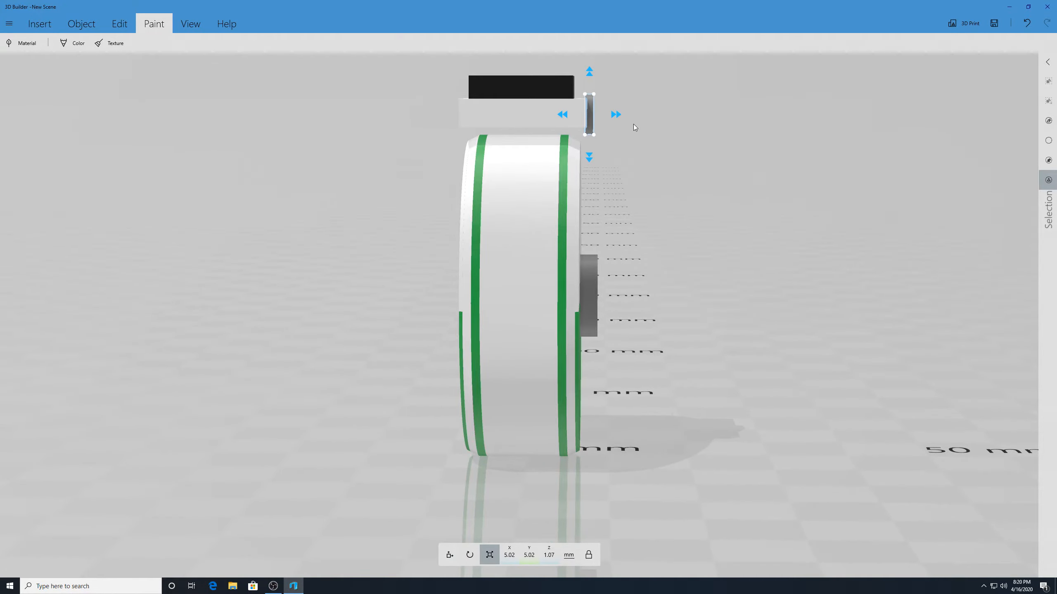
left_click_drag(618, 113, 625, 115)
key("ctrl+z")
left_click_drag(618, 113, 625, 115)
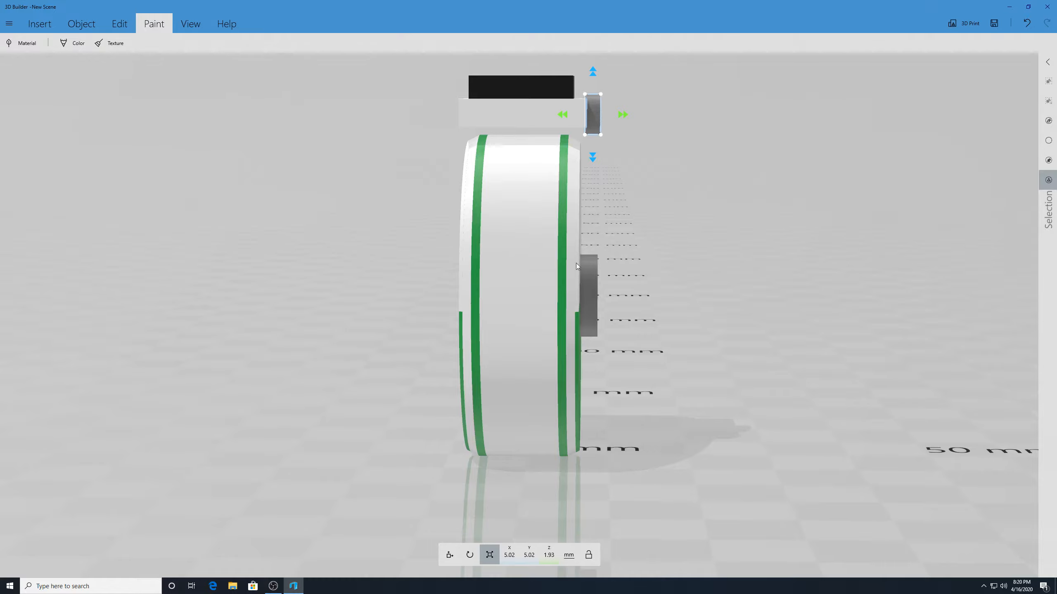
left_click(450, 560)
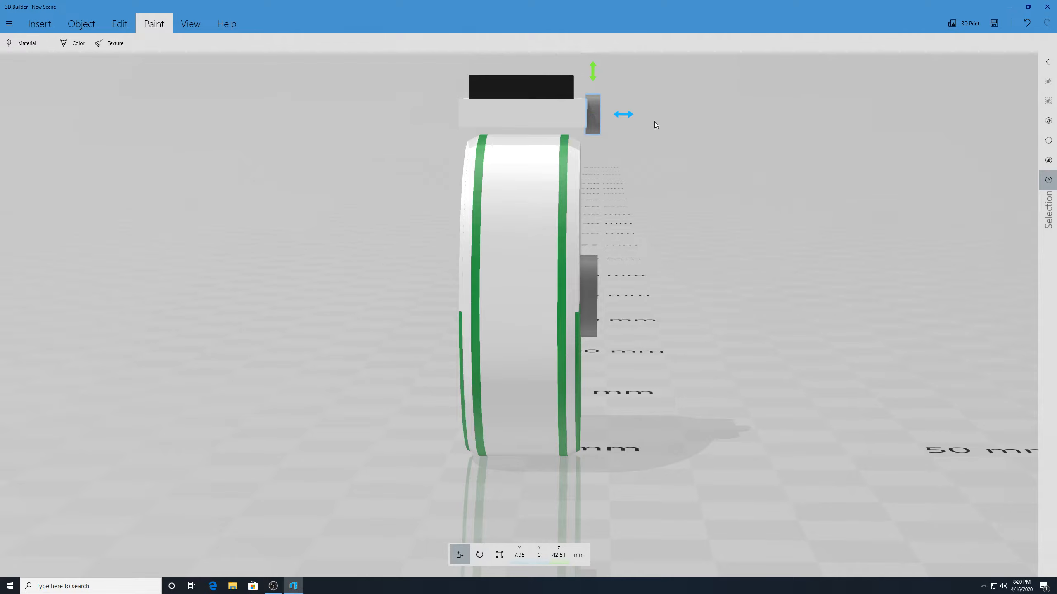
left_click(607, 73)
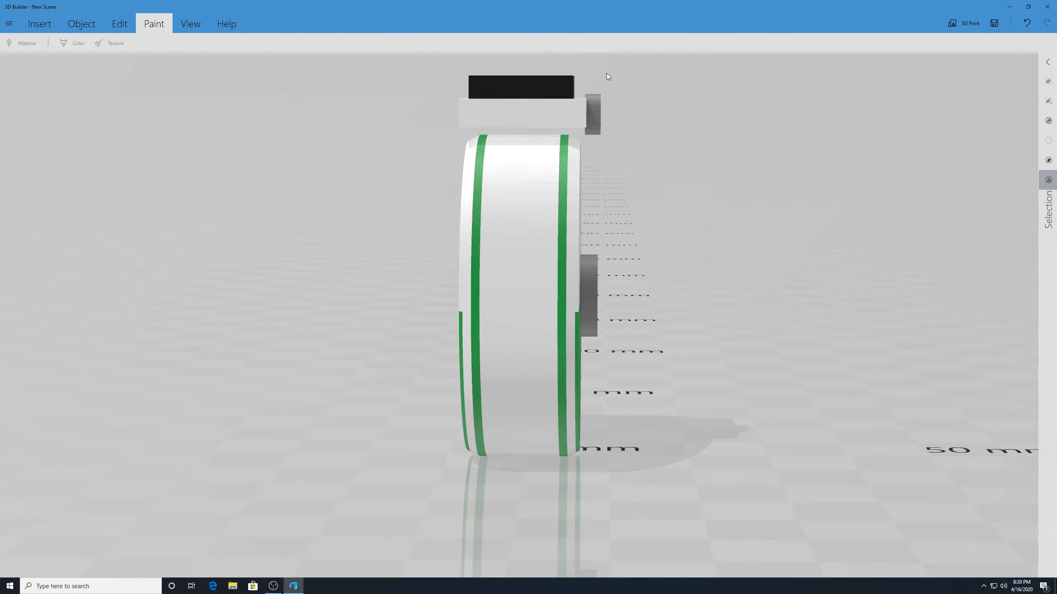
left_click_drag(767, 235, 800, 251)
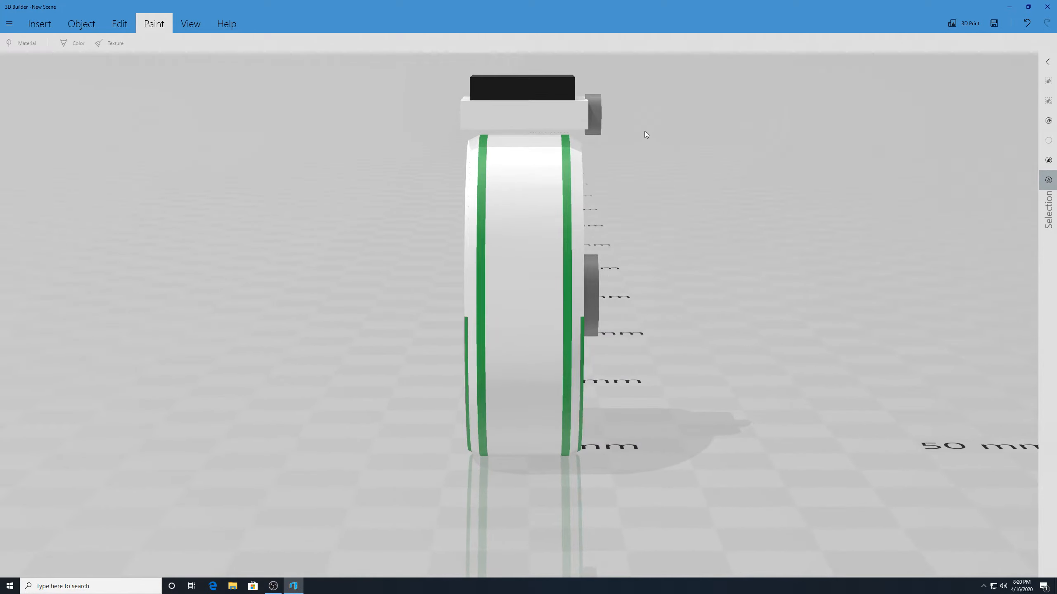
left_click(598, 116)
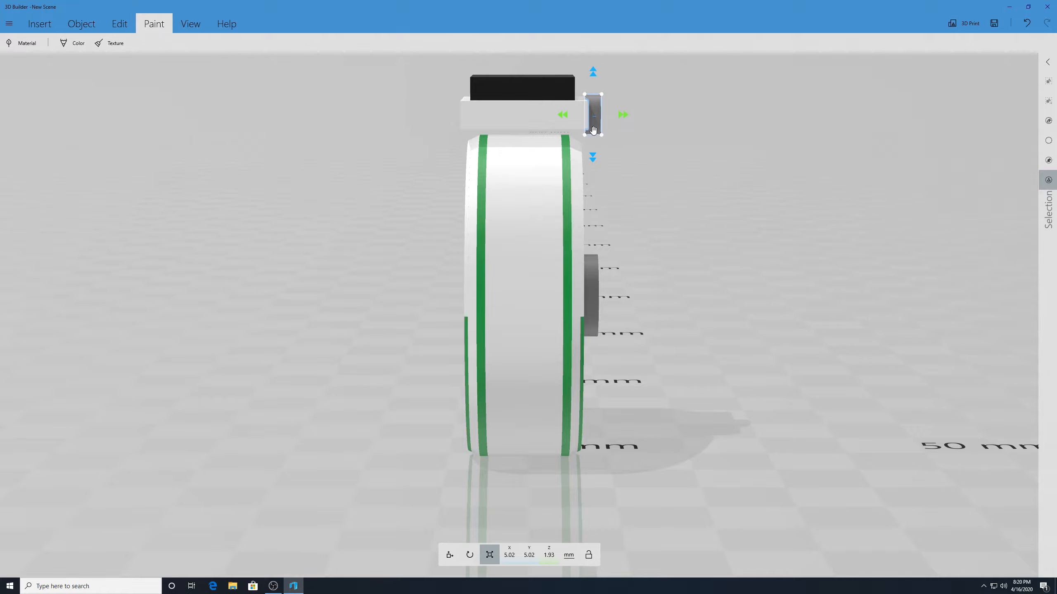
left_click(776, 235)
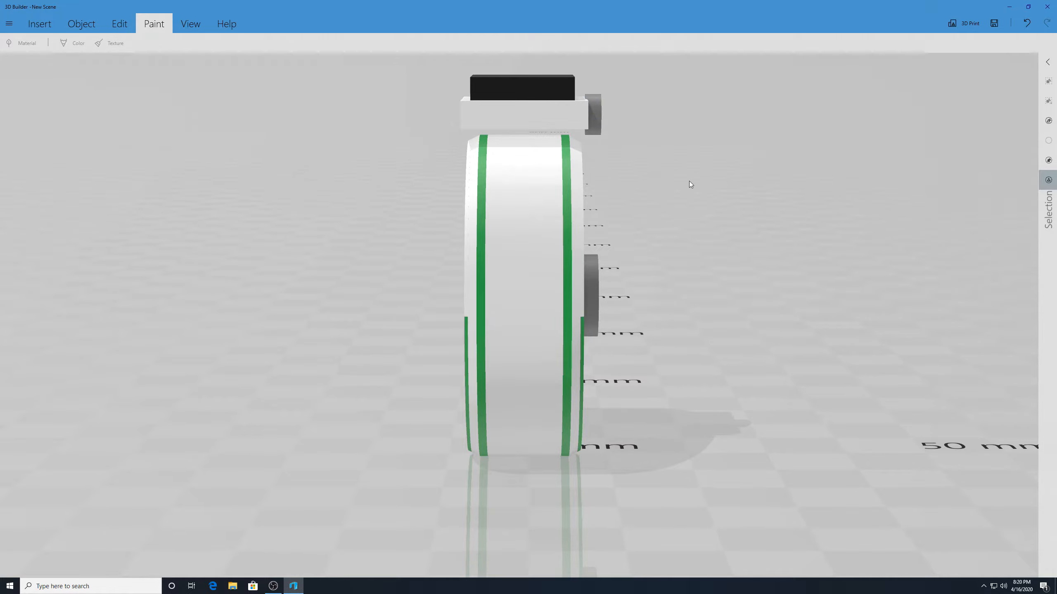
left_click_drag(796, 197, 429, 194)
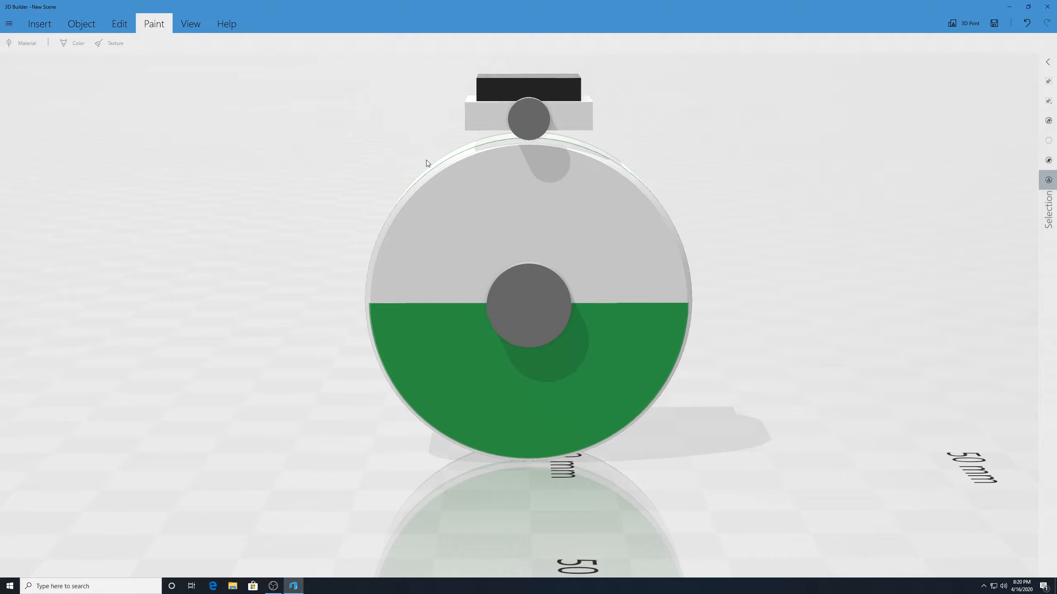
mouse_move(728, 194)
left_mouse_down()
mouse_move(730, 167)
mouse_move(727, 176)
mouse_move(801, 188)
mouse_move(739, 183)
left_mouse_up()
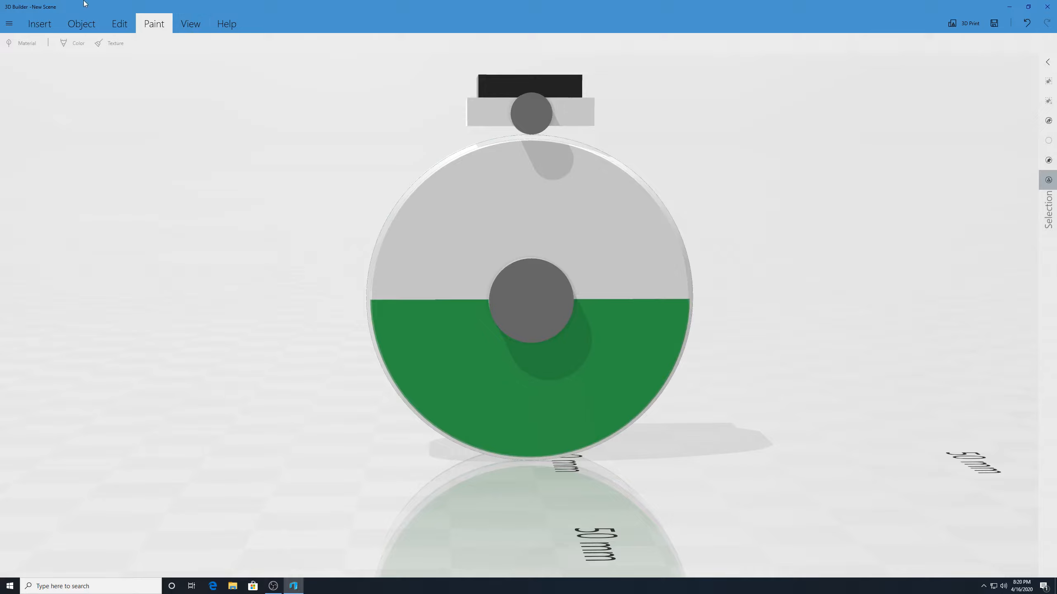
- Insert a cube and move it out along X to about 39.28 mm, clear of the disc's knob side
left_click(47, 23)
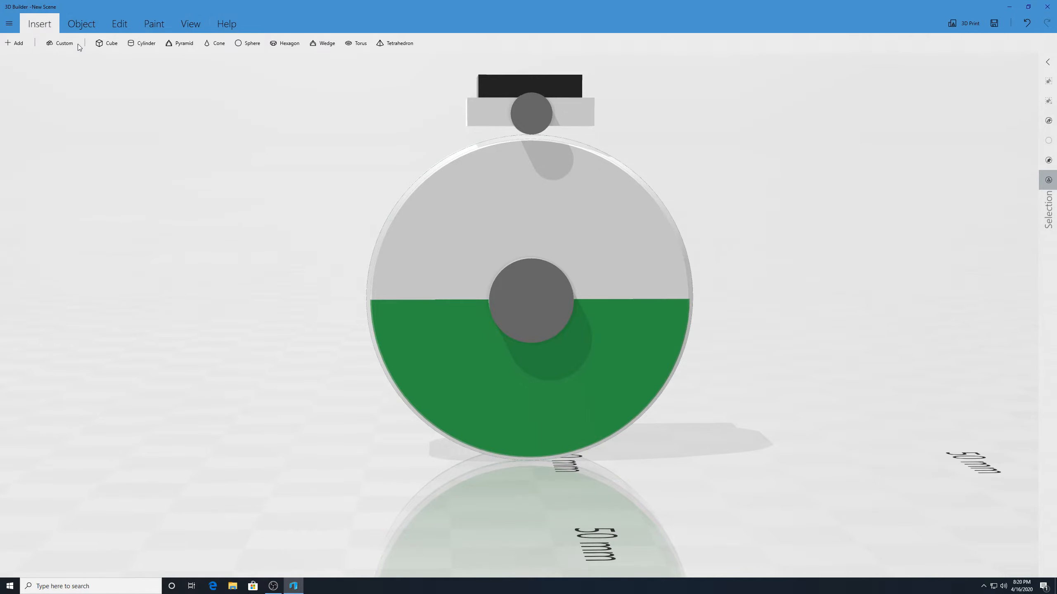
left_click(108, 43)
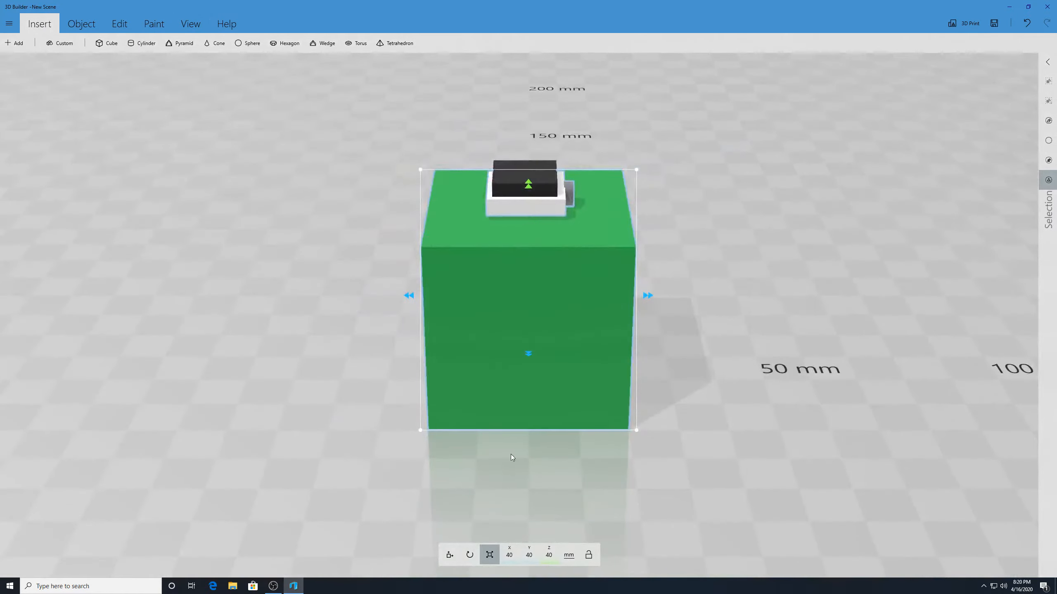
left_click(450, 555)
left_click_drag(643, 295, 838, 302)
left_click_drag(948, 359, 596, 306)
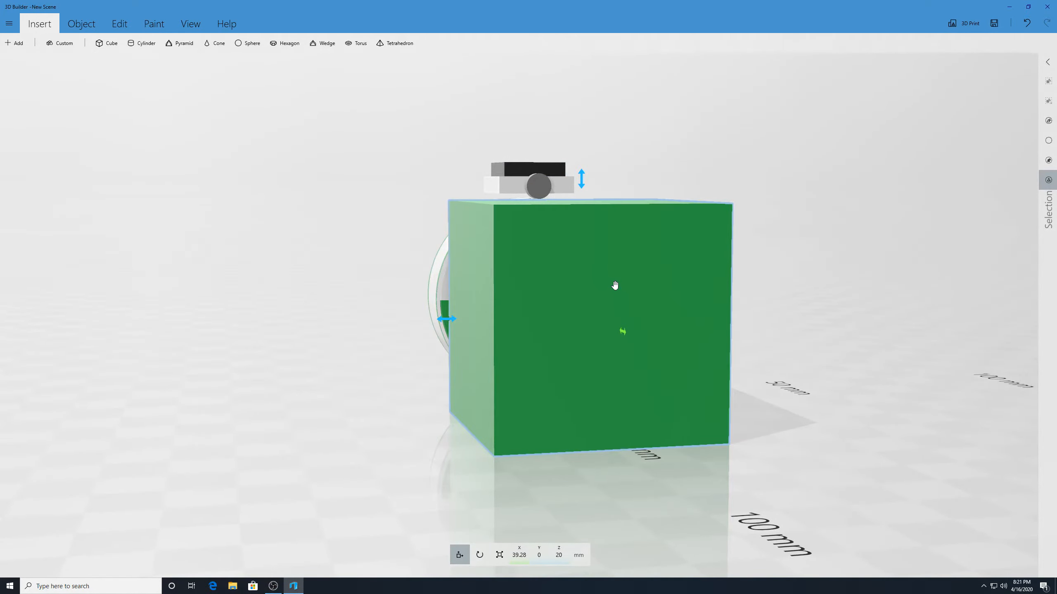
- Scale the green cube down proportionally to about 1.08 mm per side
left_click(499, 555)
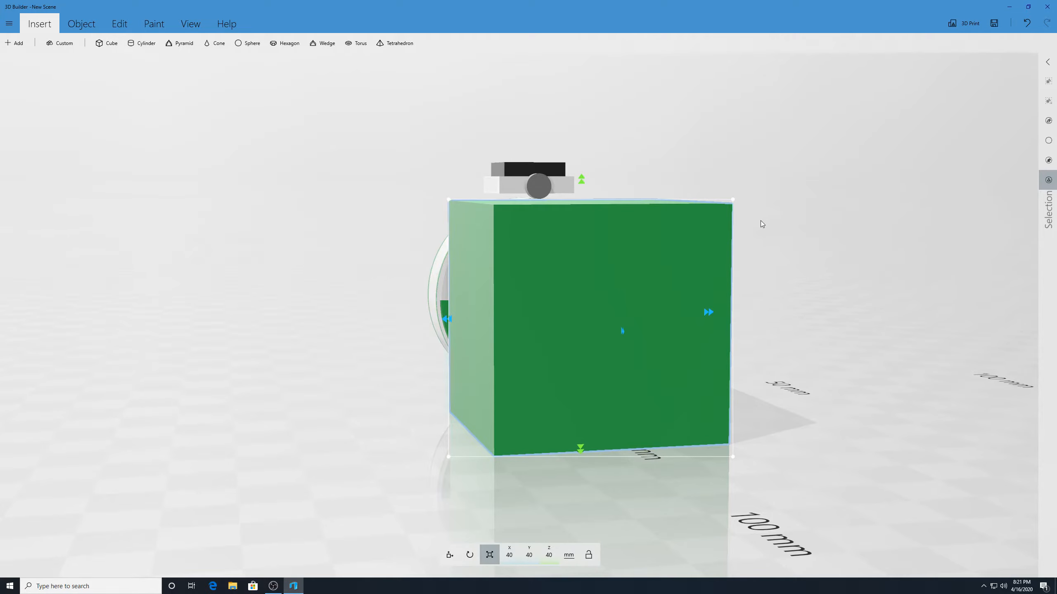
left_click_drag(790, 326, 870, 358)
scroll(870, 358, "down", 3)
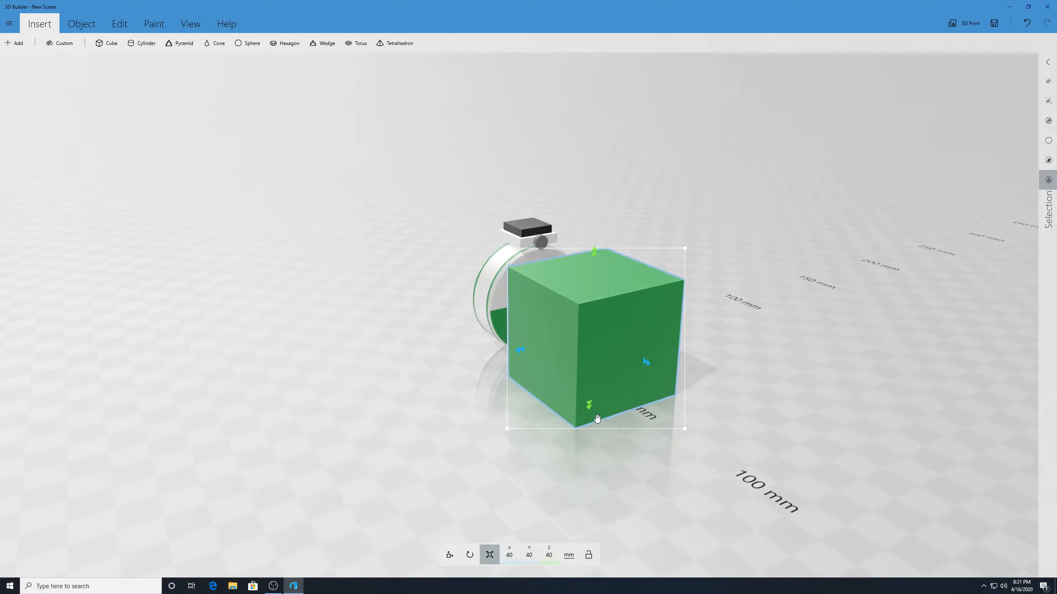
left_click(587, 555)
left_click_drag(646, 361, 573, 348)
scroll(607, 353, "up", 5)
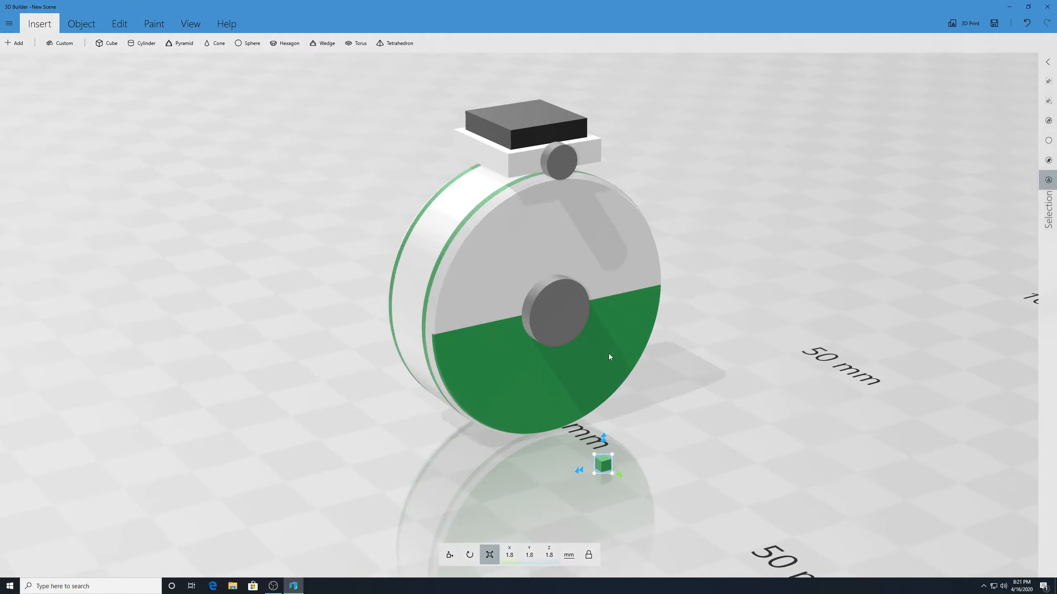
left_click_drag(700, 446, 969, 405)
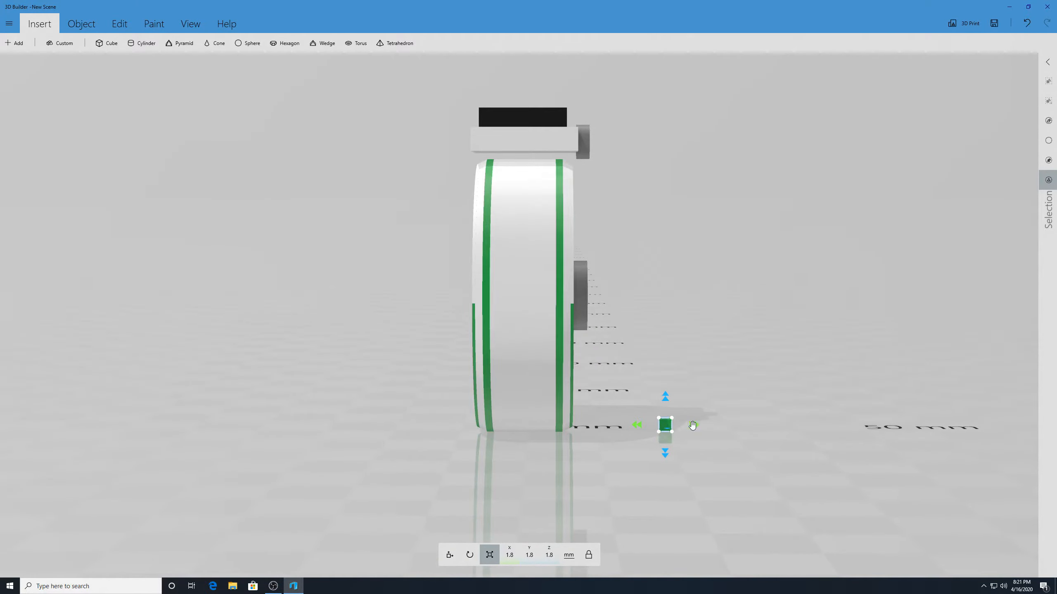
left_click_drag(693, 424, 689, 425)
- Place the tiny green cube at X about 7.71 mm and Z about 24.58 mm, off-centre at the lower grey knob's upper edge
left_click(450, 555)
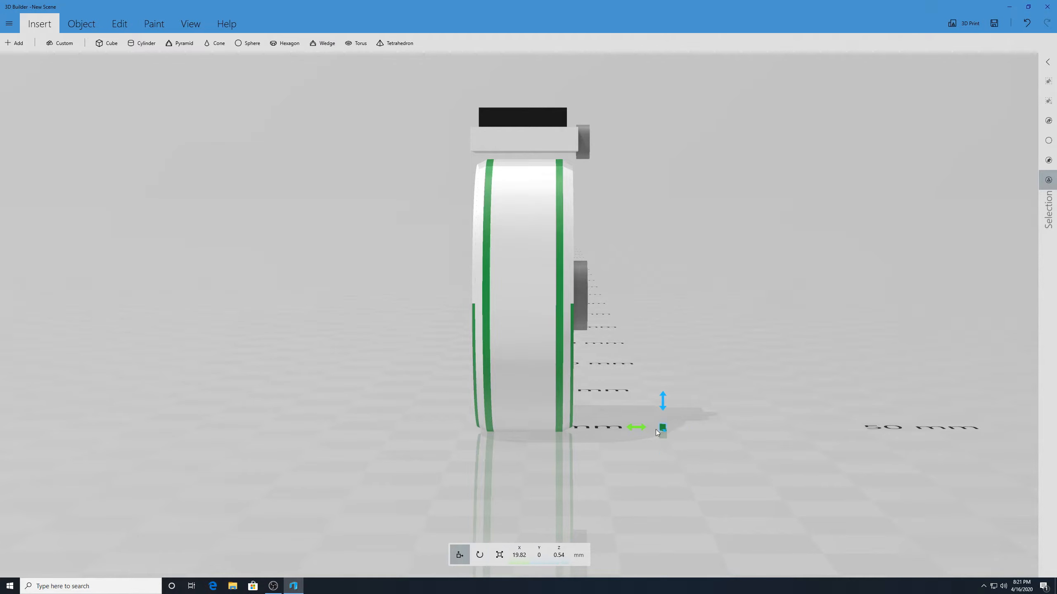
left_click_drag(662, 410, 557, 262)
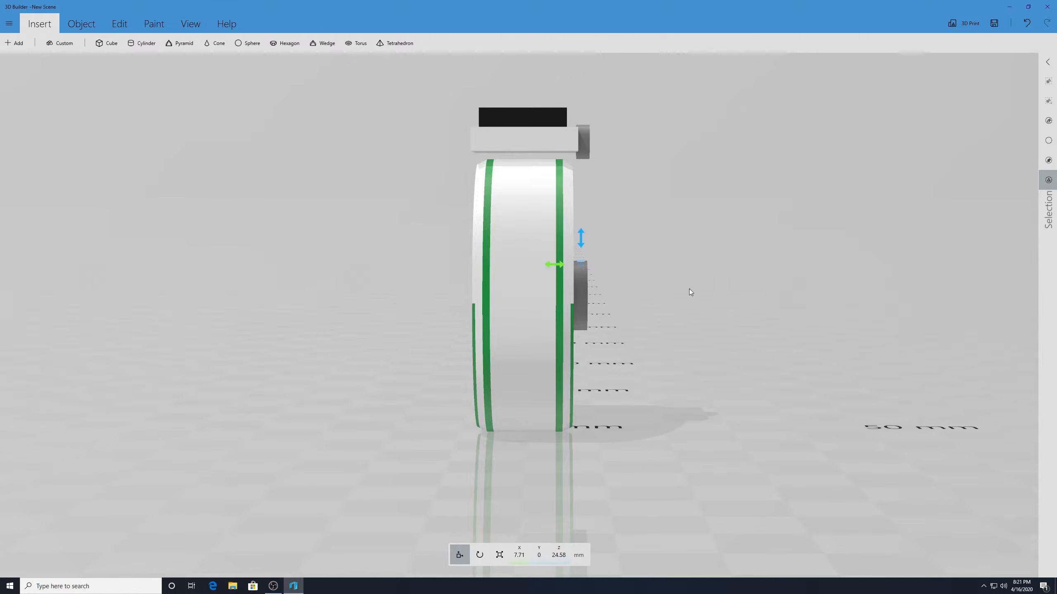
left_click_drag(688, 289, 491, 280)
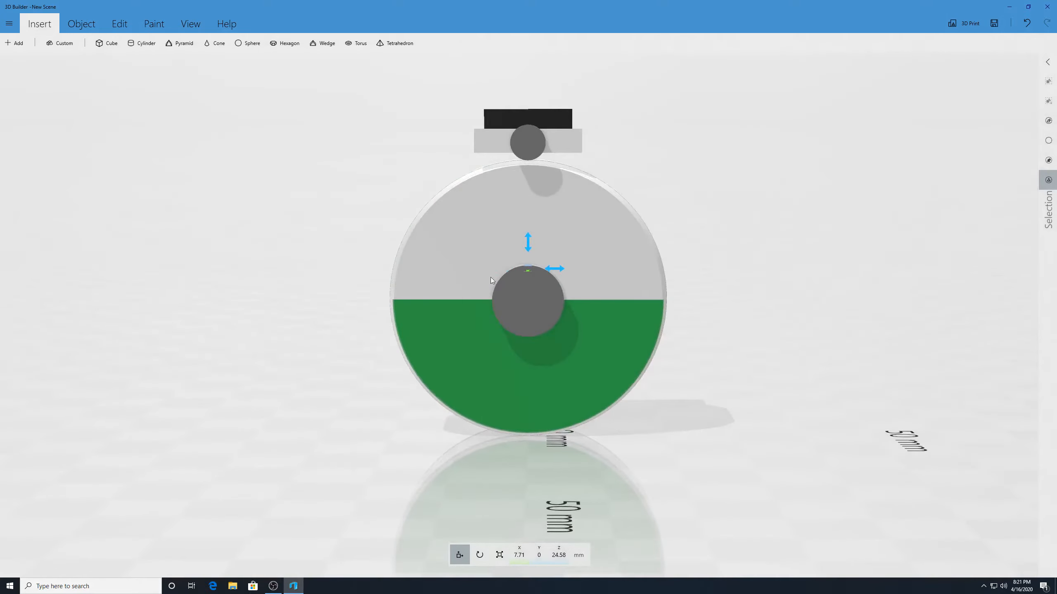
left_click_drag(562, 267, 537, 271)
- Stretch the tiny cube vertically into a bar about 19.34 mm tall joining both grey knobs, and shift it to Y about -1.97 mm
left_click(499, 555)
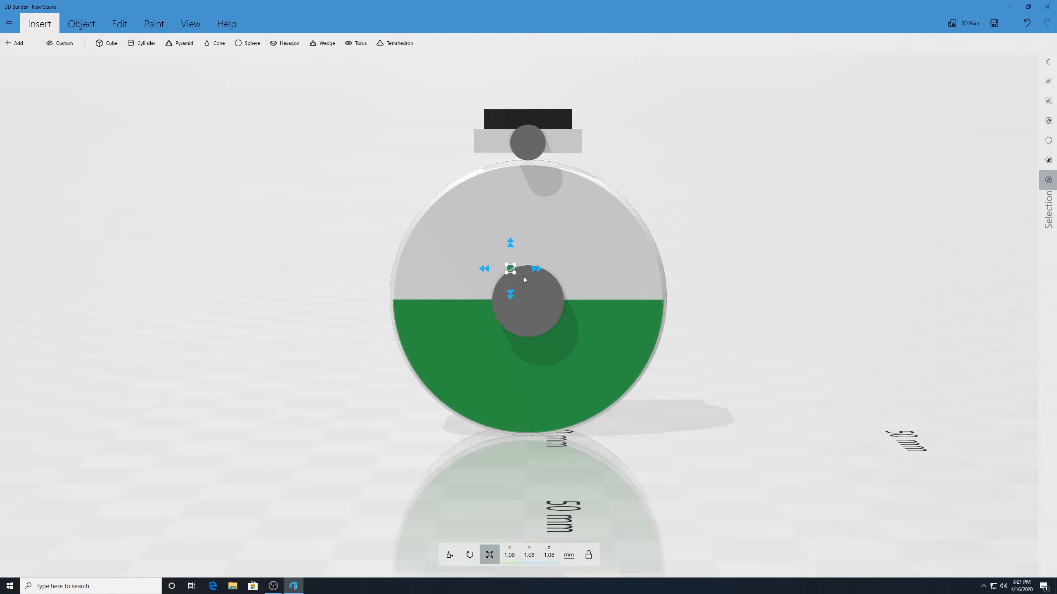
left_click(591, 555)
left_click_drag(510, 295, 511, 297)
left_click_drag(510, 242, 517, 117)
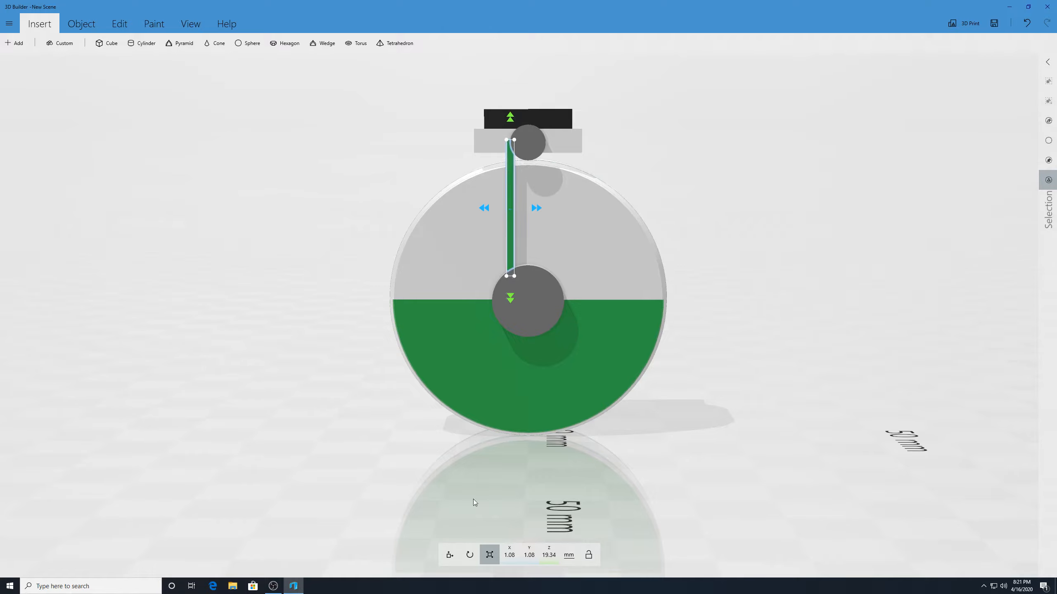
left_click(450, 554)
left_click_drag(537, 211, 541, 211)
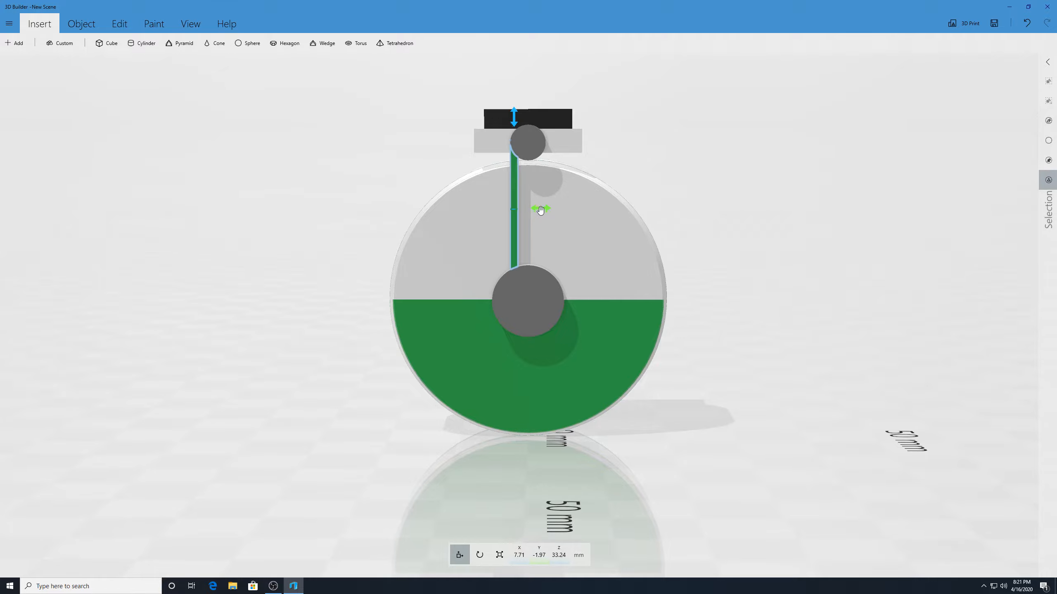
left_click(514, 192)
- Move the green bar outward from the disc face to X about 8.07 mm and deselect it
left_click_drag(415, 145, 805, 136)
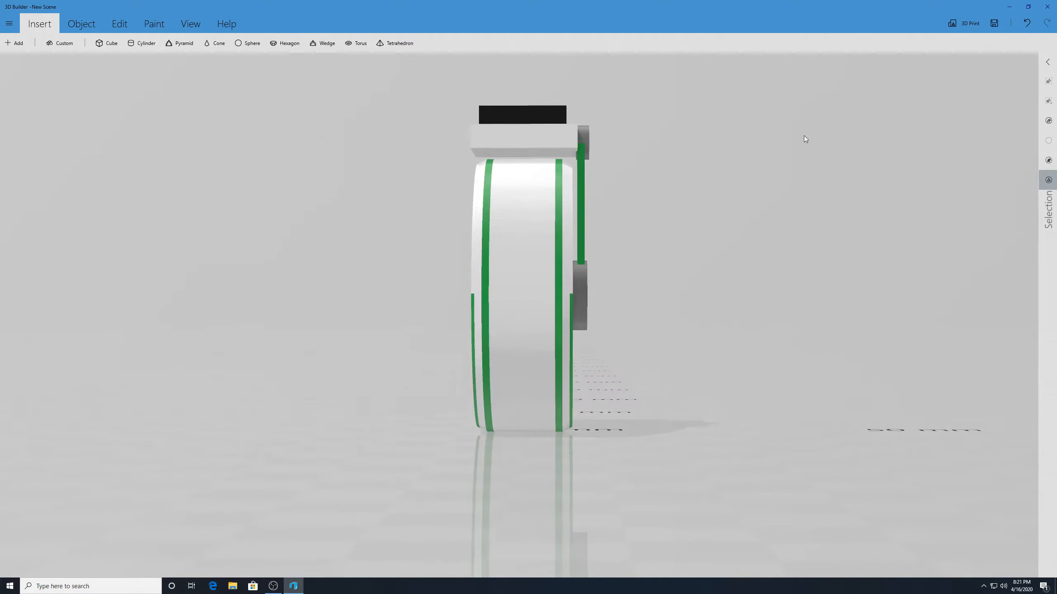
left_click(578, 223)
left_click_drag(556, 207, 558, 206)
left_click(584, 237)
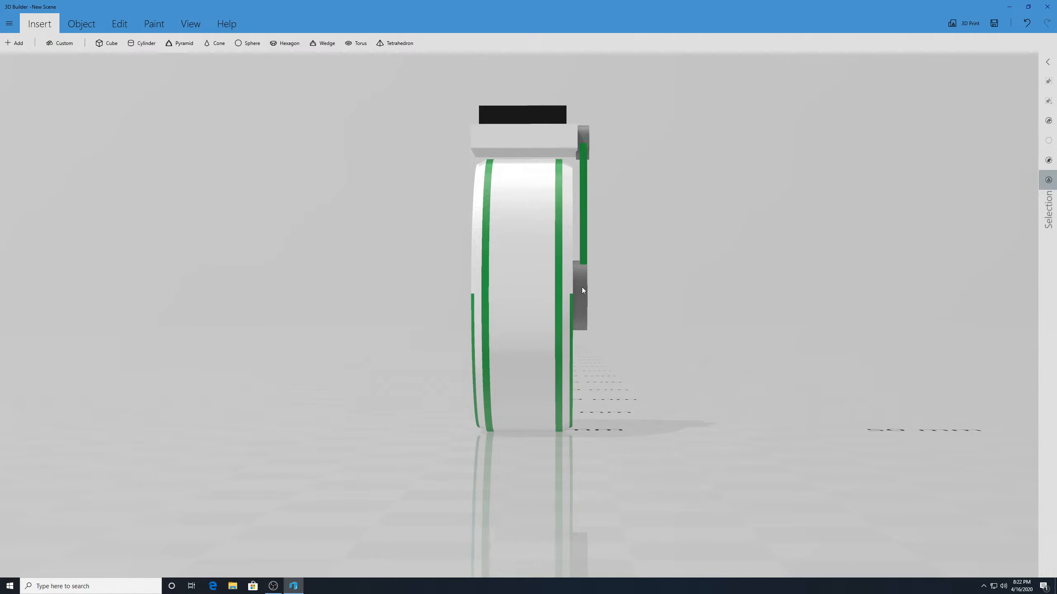
- Reduce the upper grey cylinder's thickness slightly from its outer face without changing its diameter, and deselect it
scroll(602, 245, "up", 3)
mouse_move(757, 206)
left_mouse_down()
mouse_move(706, 219)
mouse_move(747, 213)
left_mouse_up()
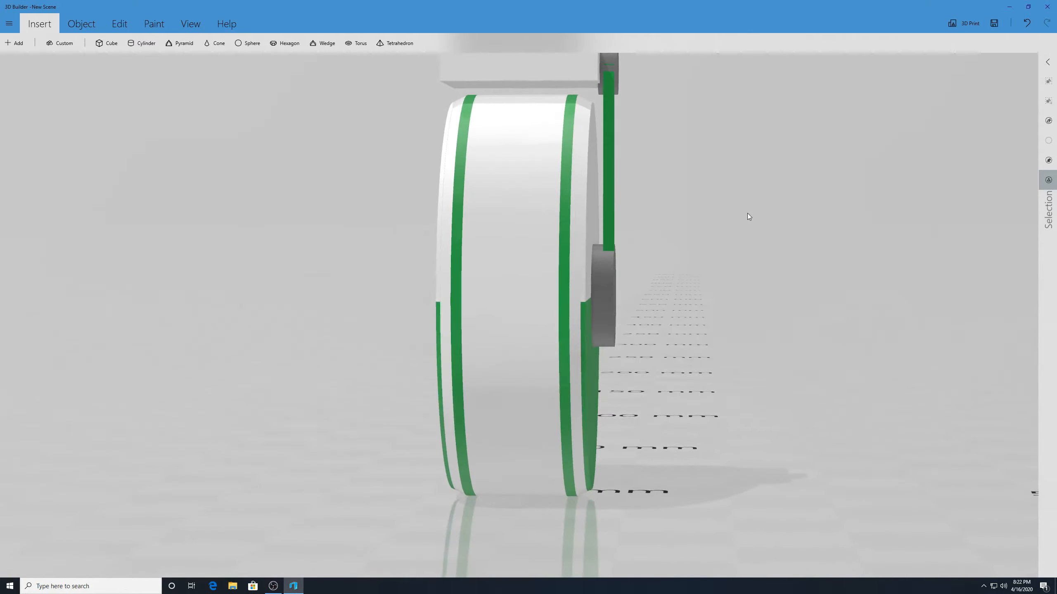
left_click(617, 71)
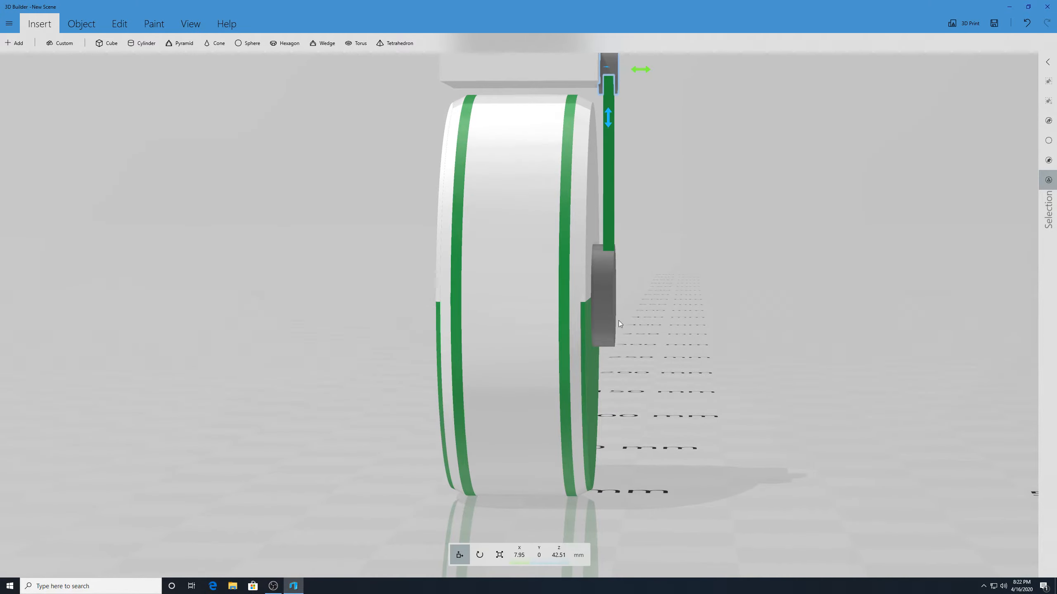
left_click(499, 556)
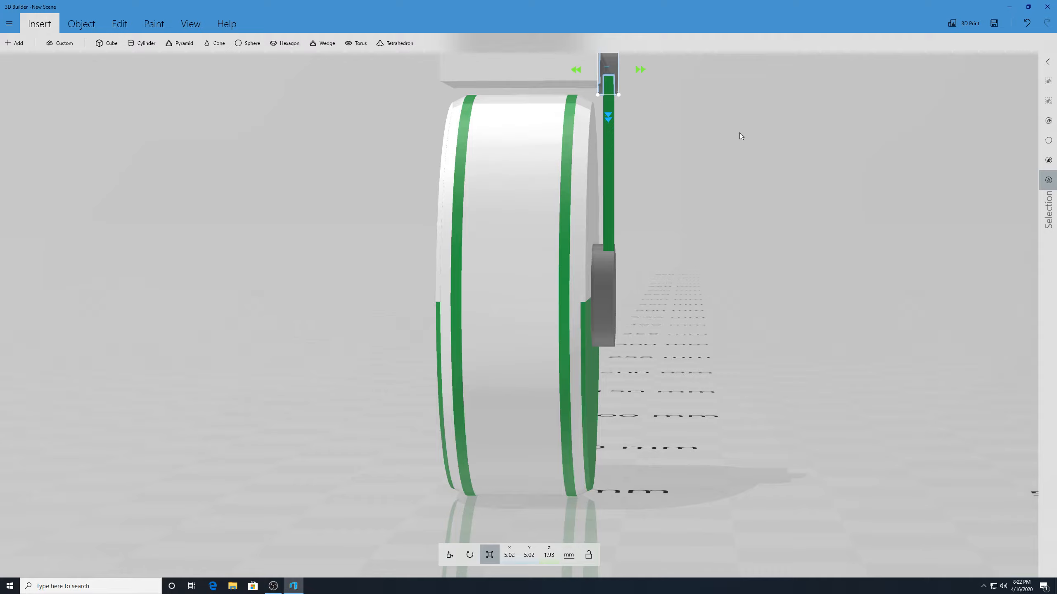
left_click_drag(647, 70, 635, 73)
left_click_drag(713, 141, 595, 162)
left_click(580, 159)
left_click_drag(808, 263, 634, 189)
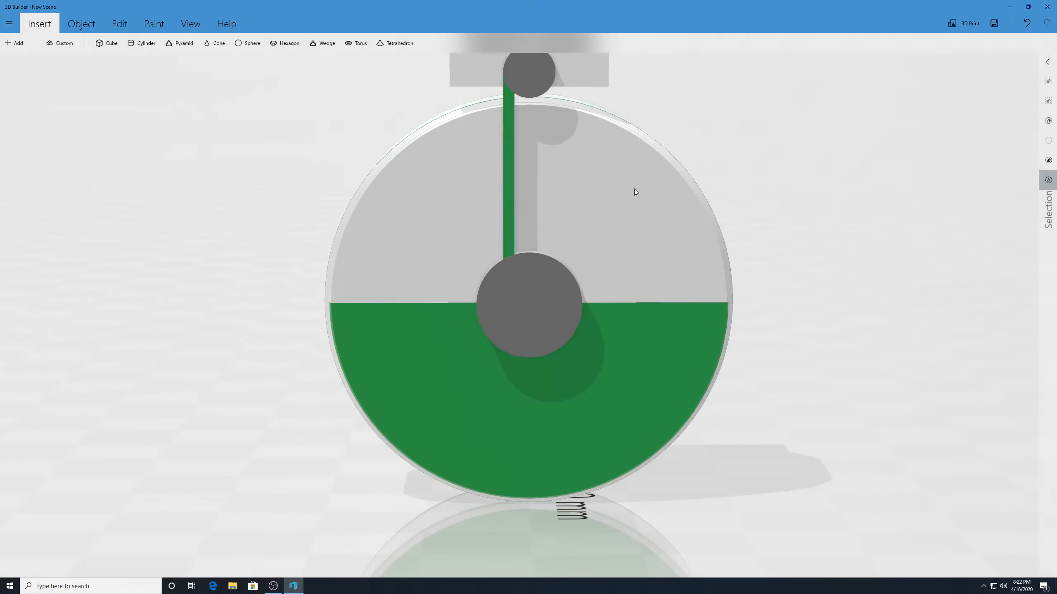
- Widen the green bar along Y to about 1.63 mm and deselect it
left_click(511, 132)
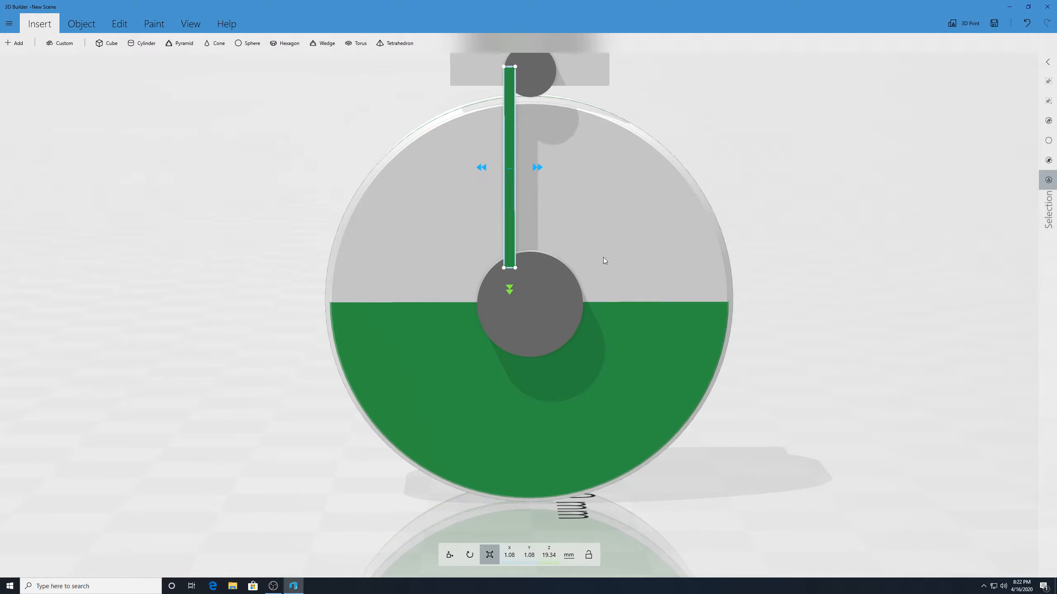
left_click_drag(538, 169, 543, 171)
left_click(798, 215)
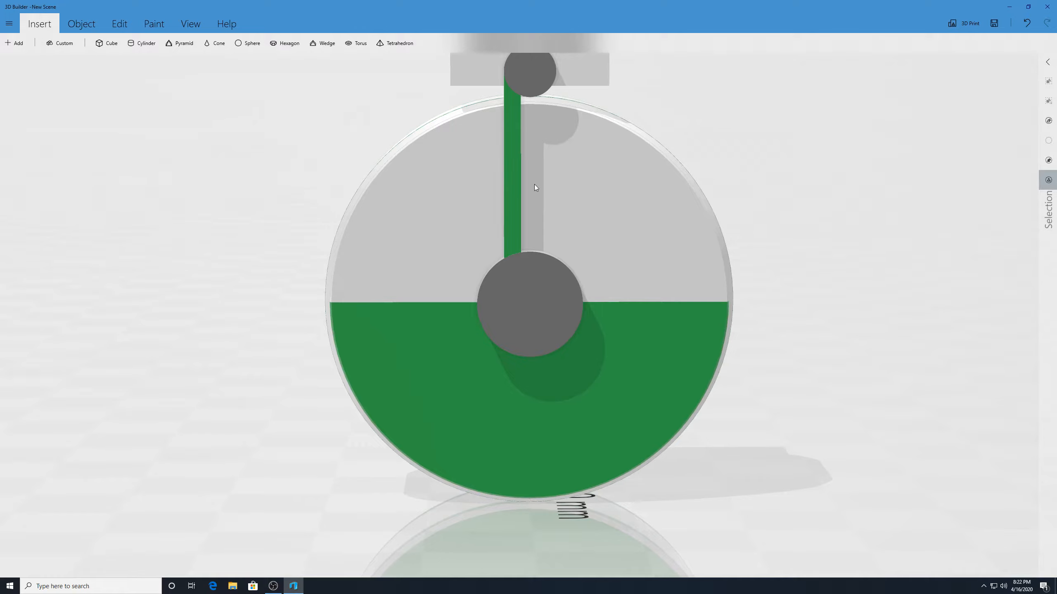
- Duplicate the green bar and place the copy on the opposite edge of the knobs at Y about 1.69 mm
left_click(512, 194)
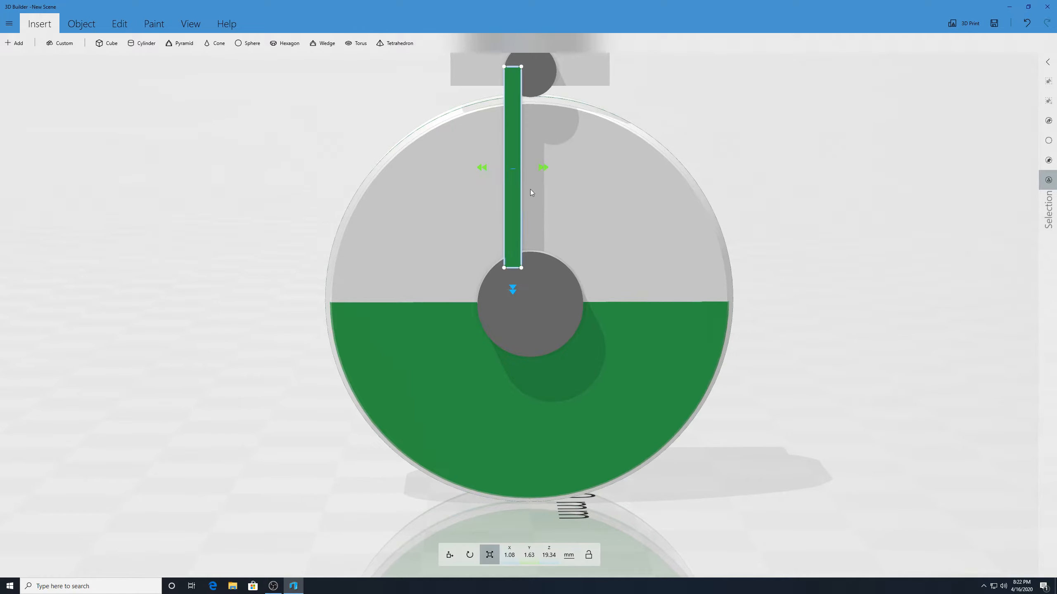
key("ctrl+d")
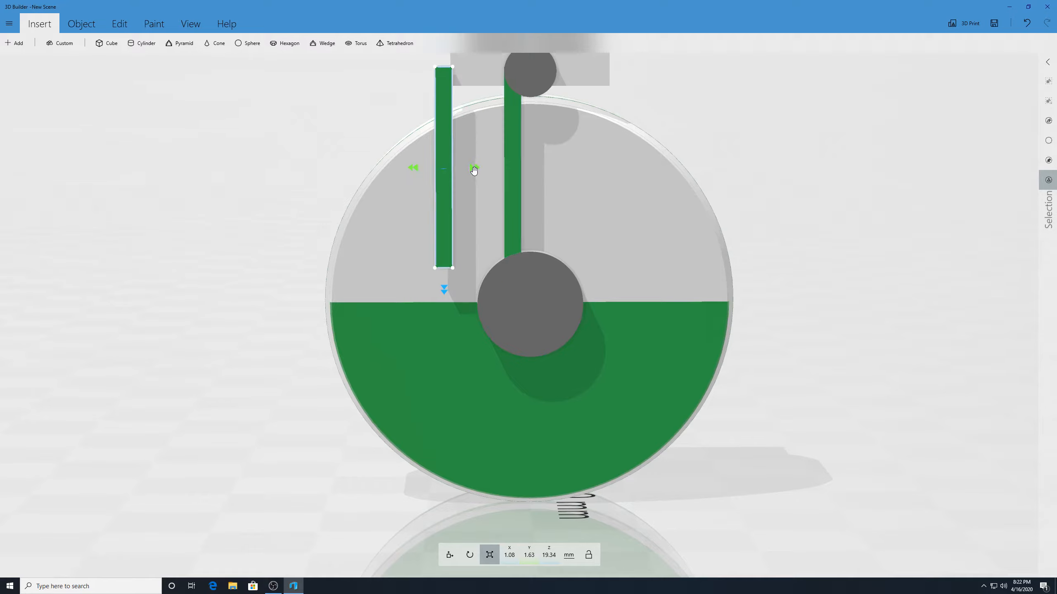
left_click(450, 555)
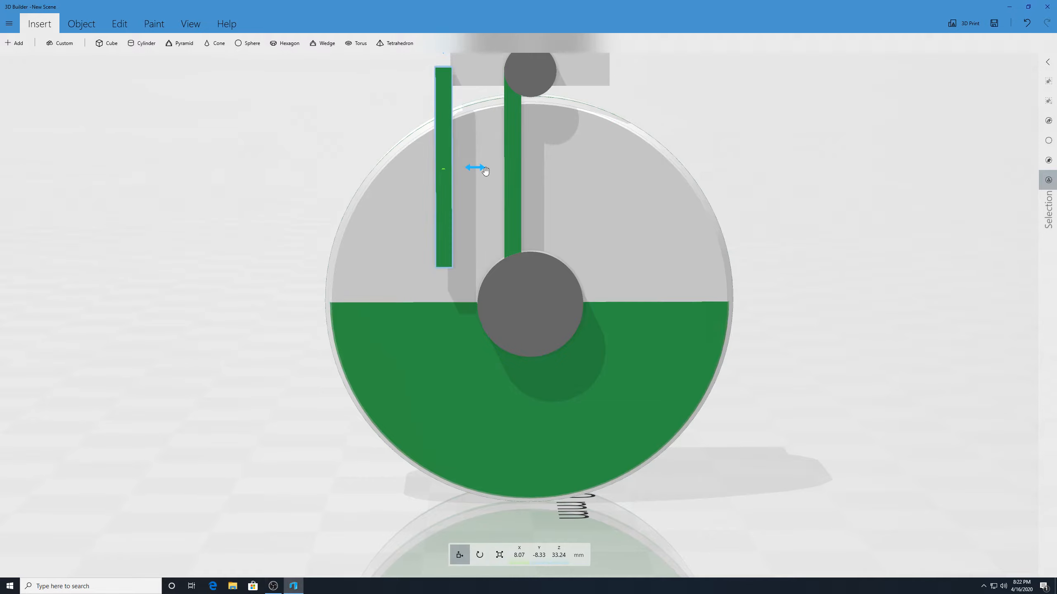
left_click_drag(485, 170, 577, 179)
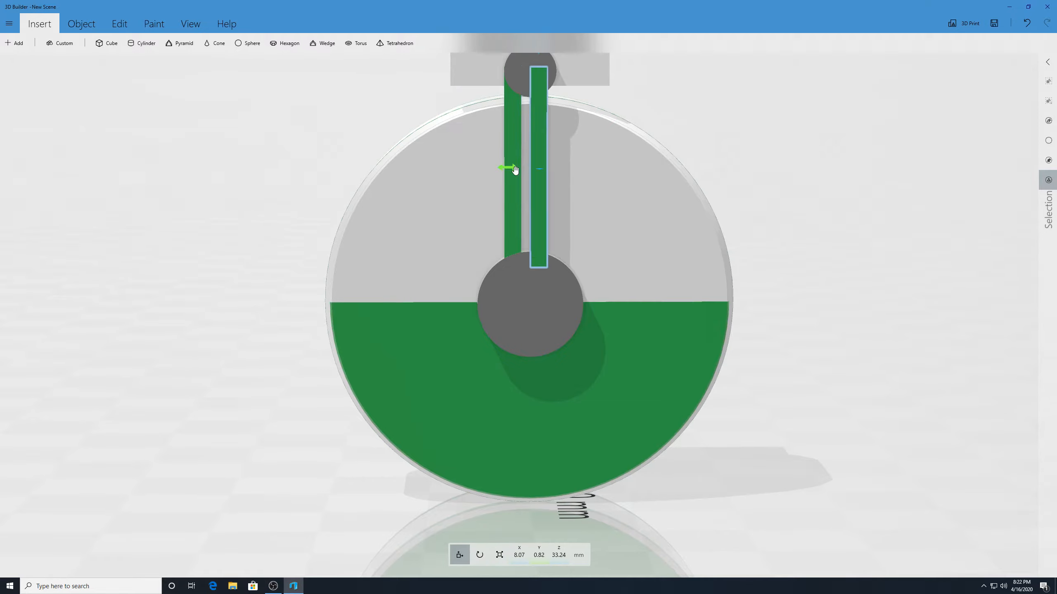
left_click_drag(515, 170, 523, 167)
left_click(546, 196)
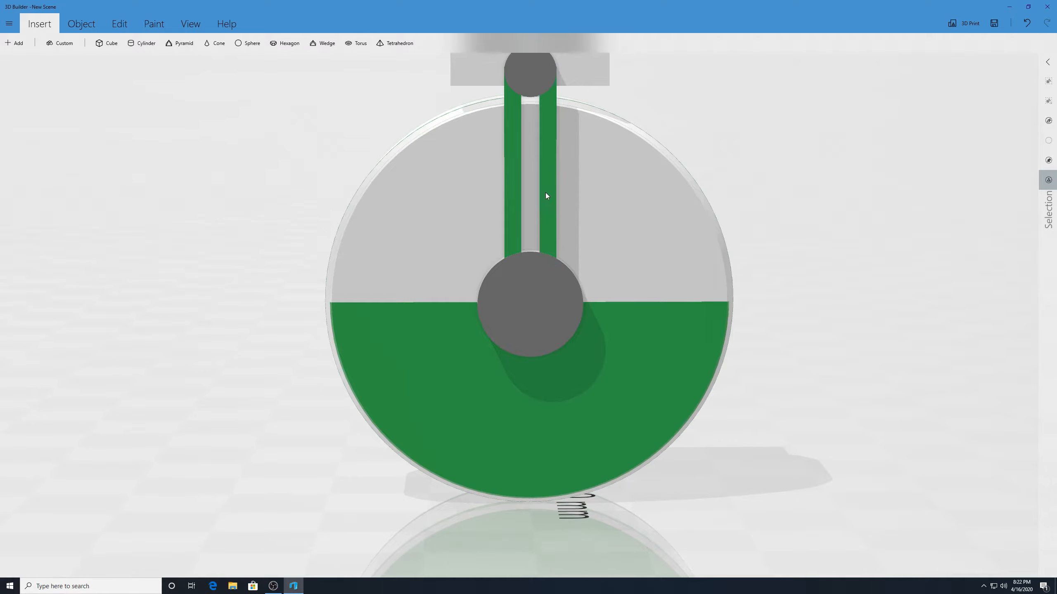
- Narrow the copied green bar to about 0.8 mm along Y and move it to Y about 1.31 mm
left_click(546, 193)
left_click(499, 555)
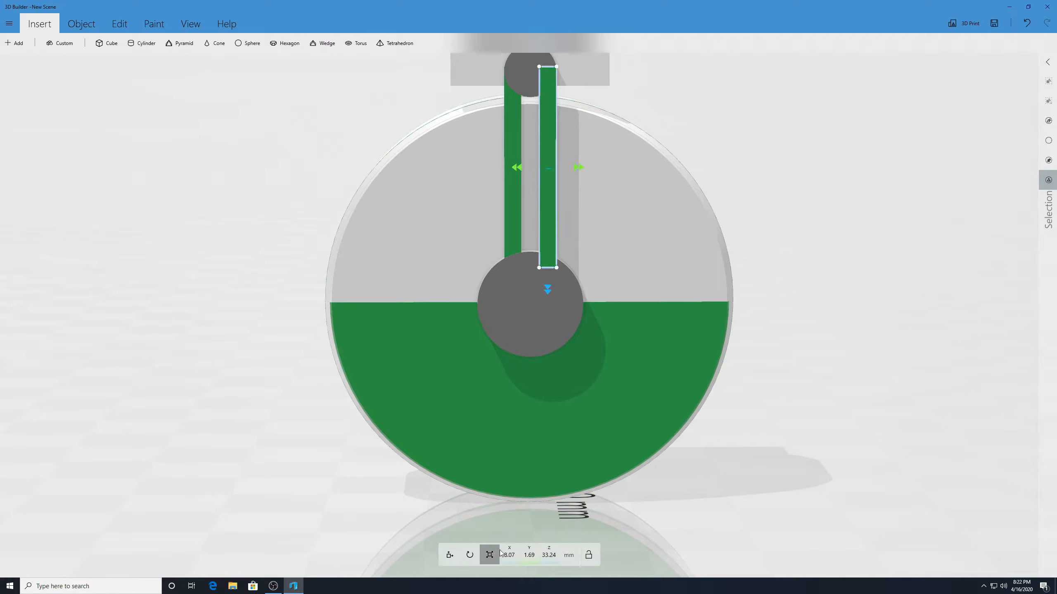
left_click_drag(516, 167, 526, 167)
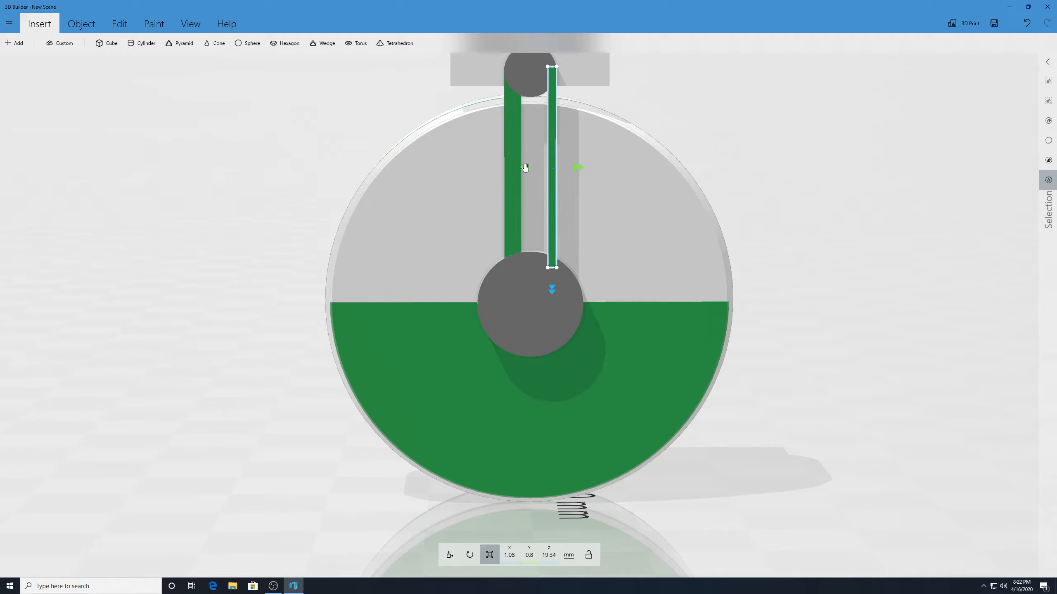
left_click(449, 555)
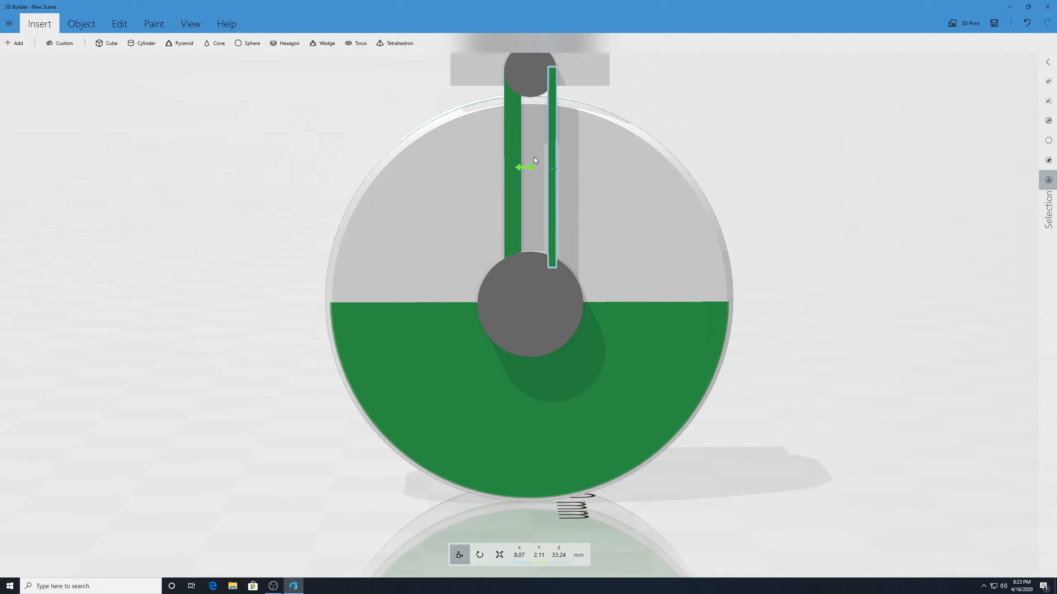
left_click_drag(530, 169, 522, 171)
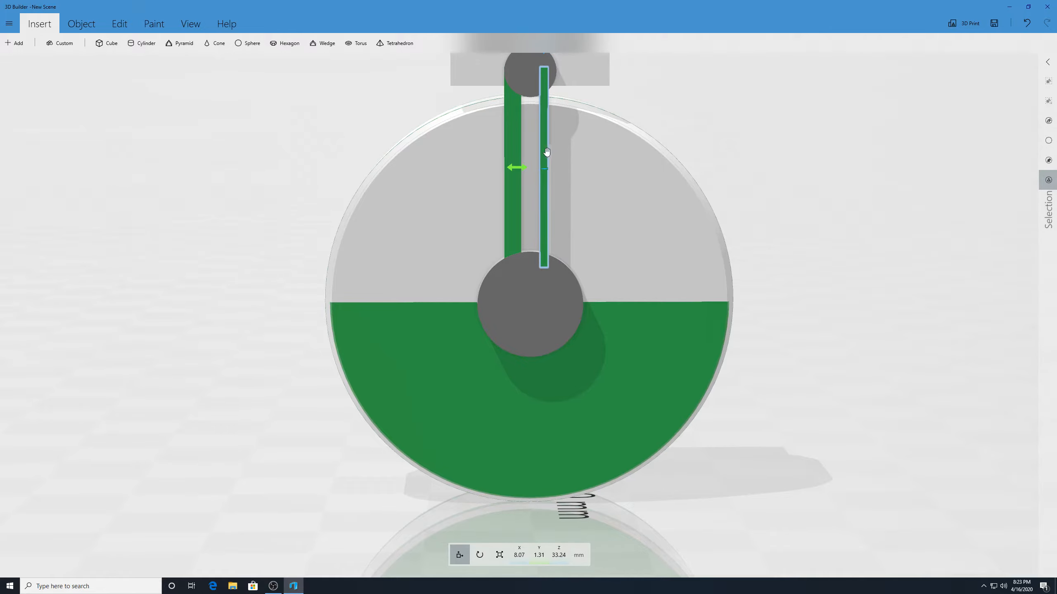
- Paint both green vertical bars between the knobs grey, apply the colour and deselect them
left_click(538, 154)
left_click_drag(349, 162, 470, 194)
left_click(558, 160)
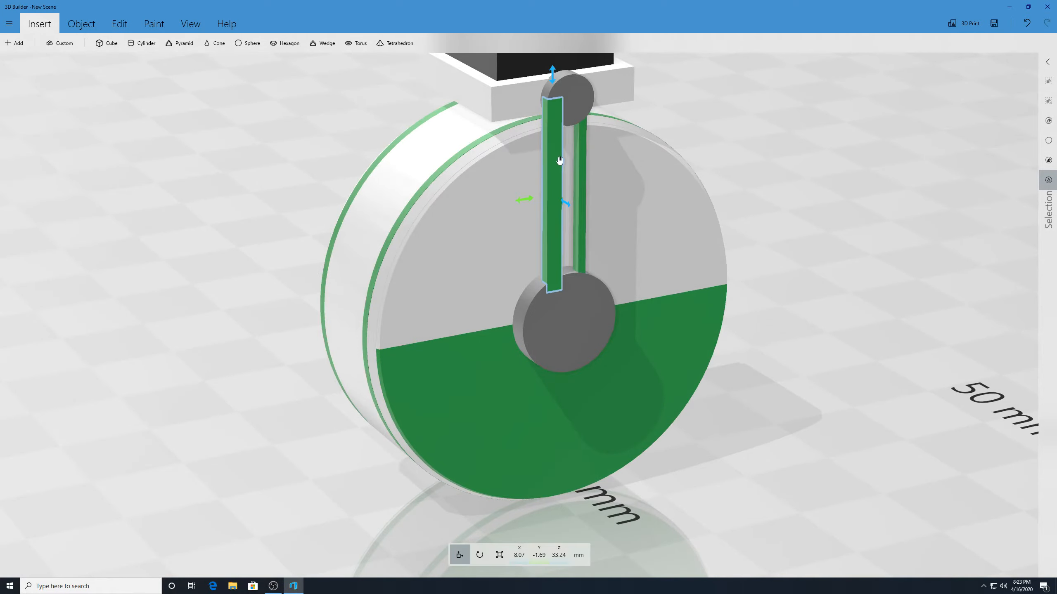
left_click(584, 149, "ctrl")
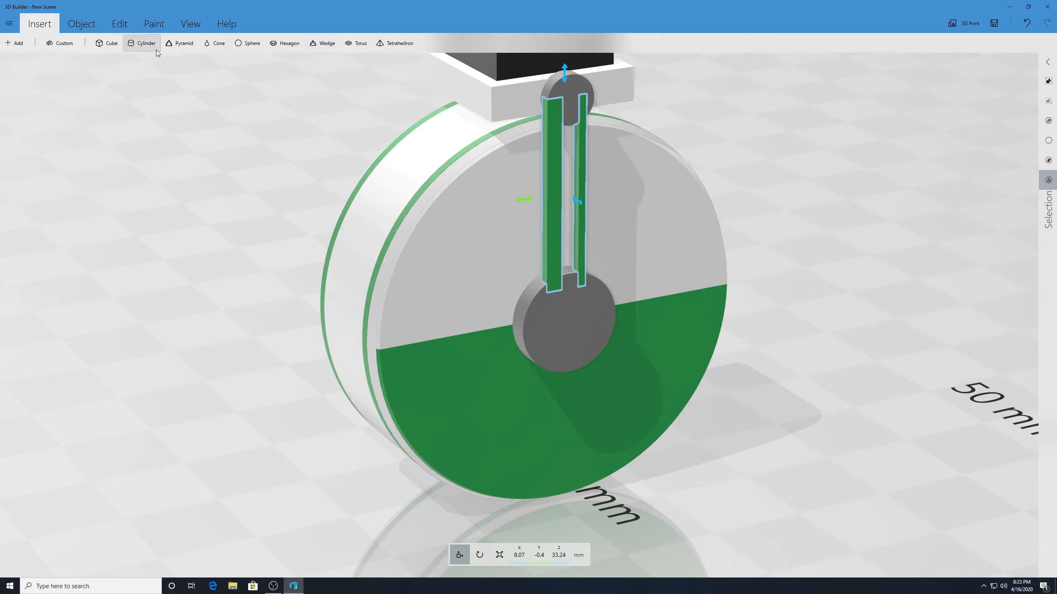
left_click(142, 26)
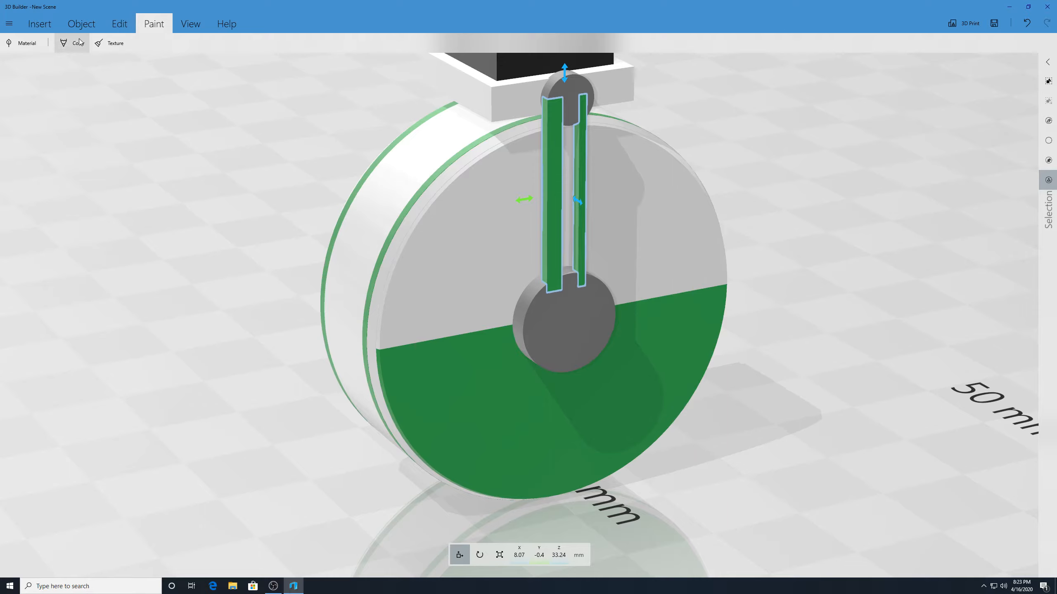
left_click(73, 43)
left_click(111, 30)
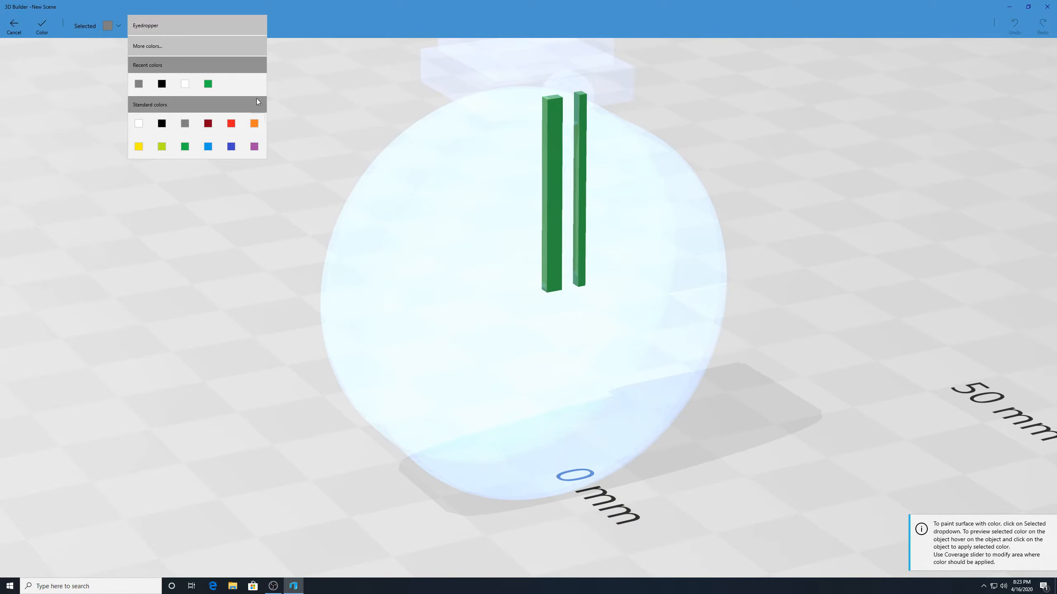
left_click(138, 86)
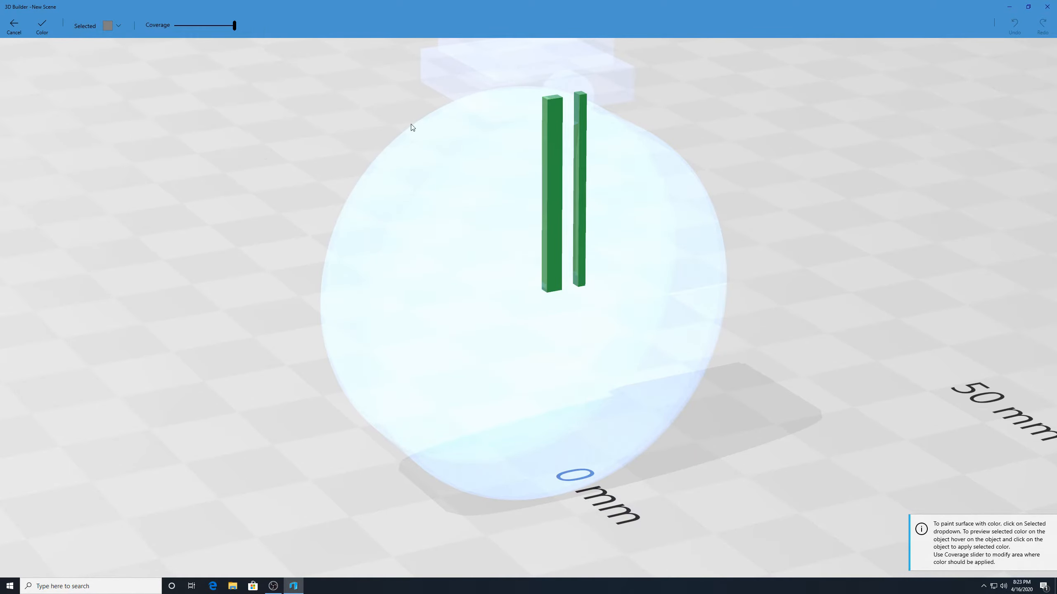
left_click(582, 167)
left_click(42, 26)
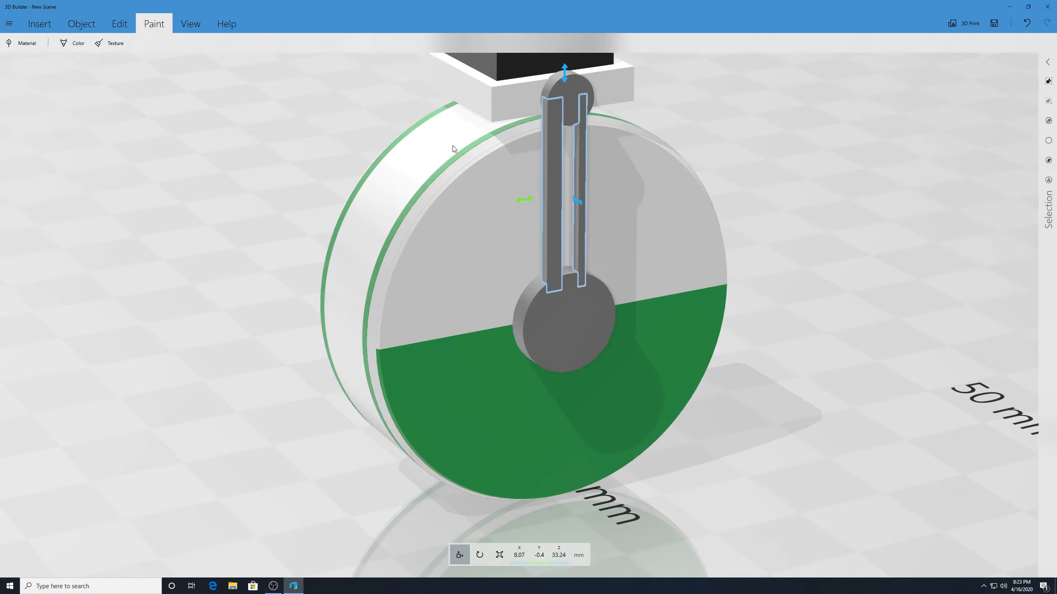
scroll(405, 294, "down", 4)
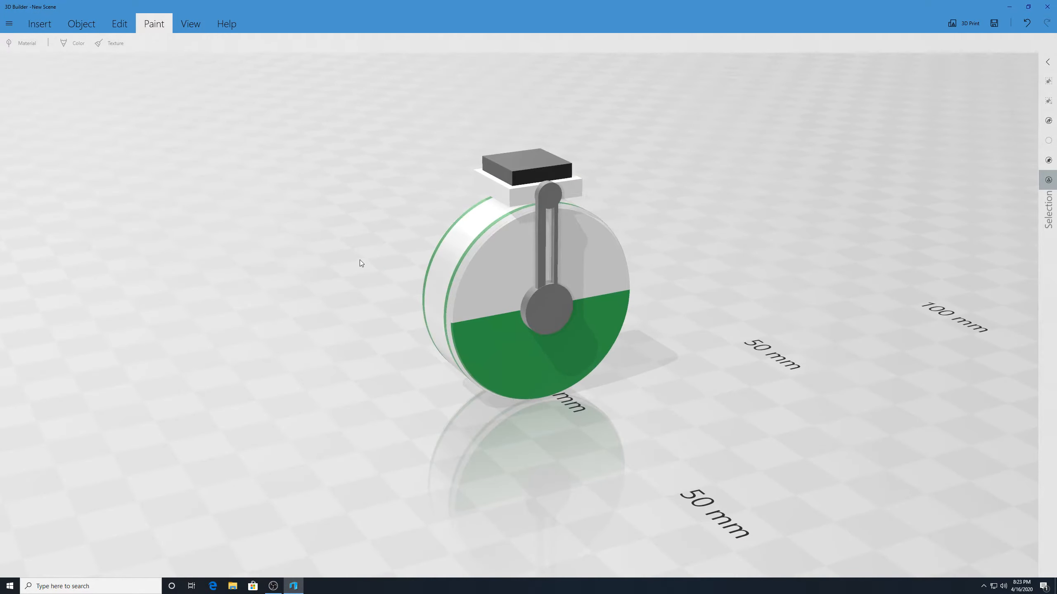
left_click_drag(361, 260, 367, 186)
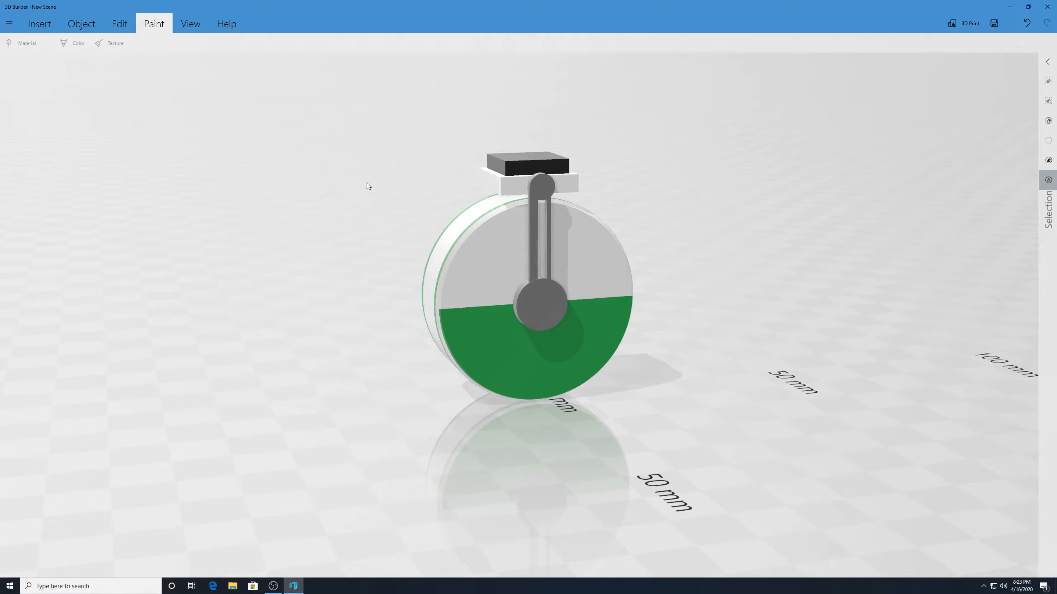
- Insert a cone and move it out beside the disc to Y -40 mm
left_click(51, 25)
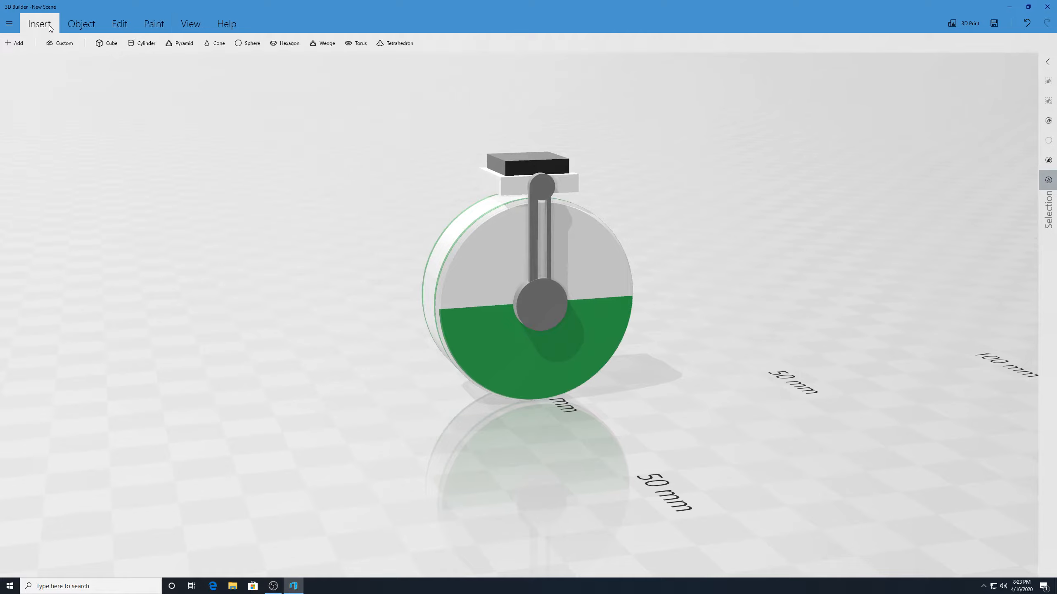
left_click(205, 44)
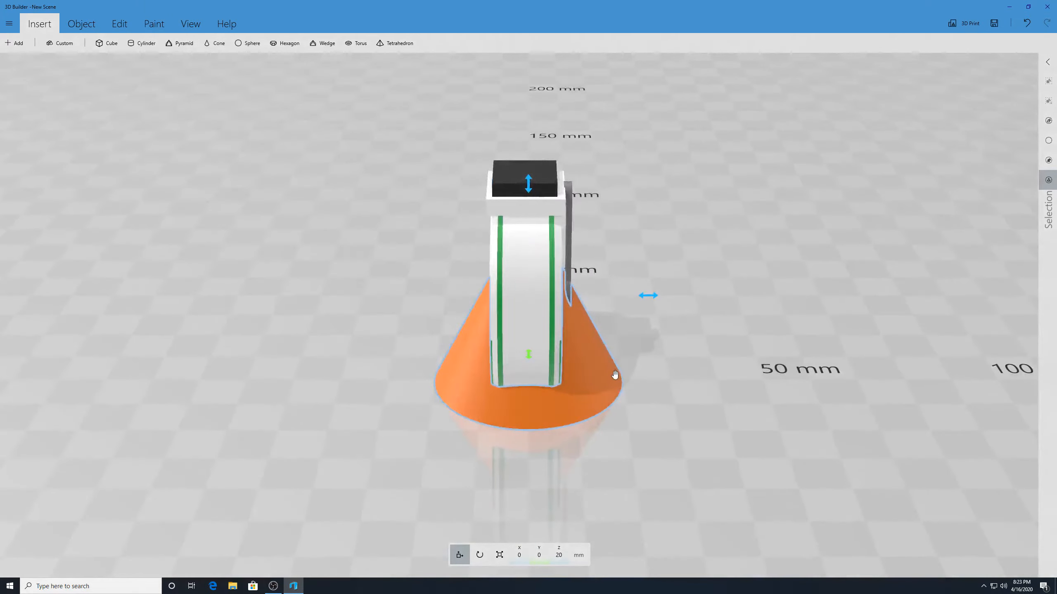
right_click_drag(320, 309, 706, 240)
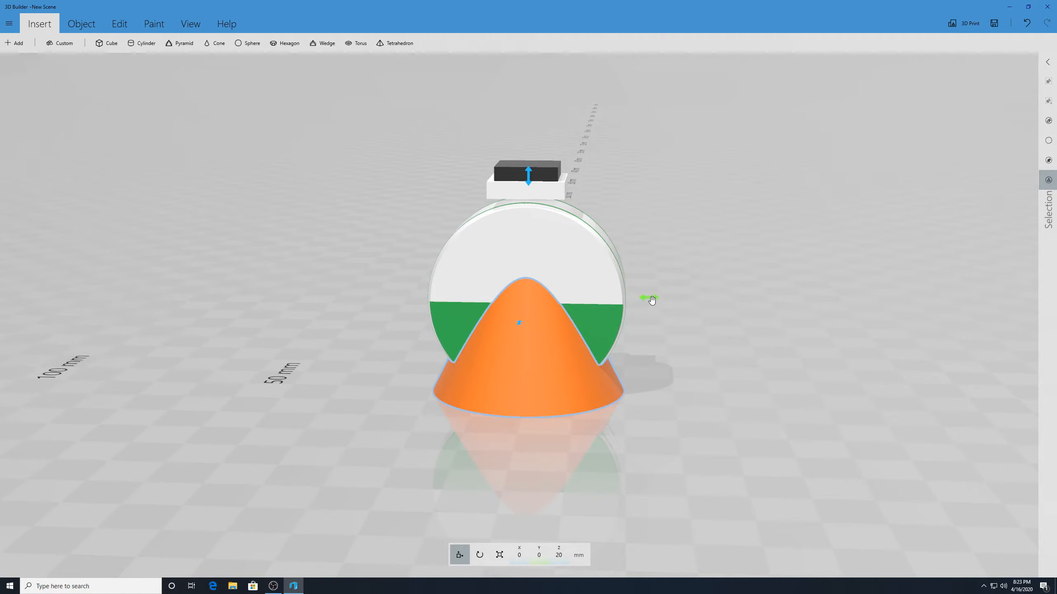
left_click_drag(655, 298, 854, 268)
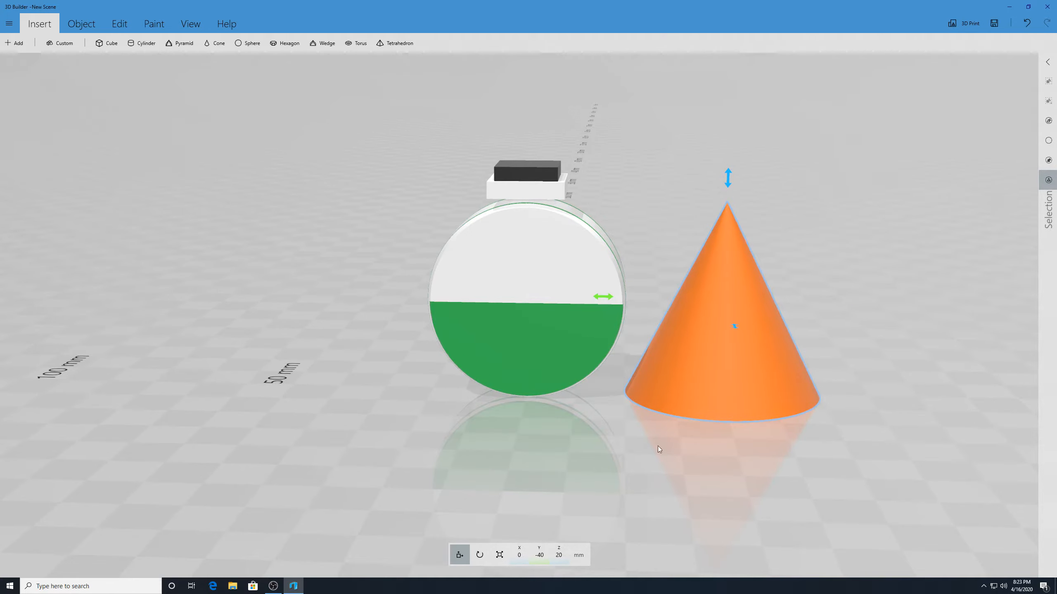
- Rotate the cone to a roll of 90 degrees so its tip points horizontally away from the disc
left_click(484, 553)
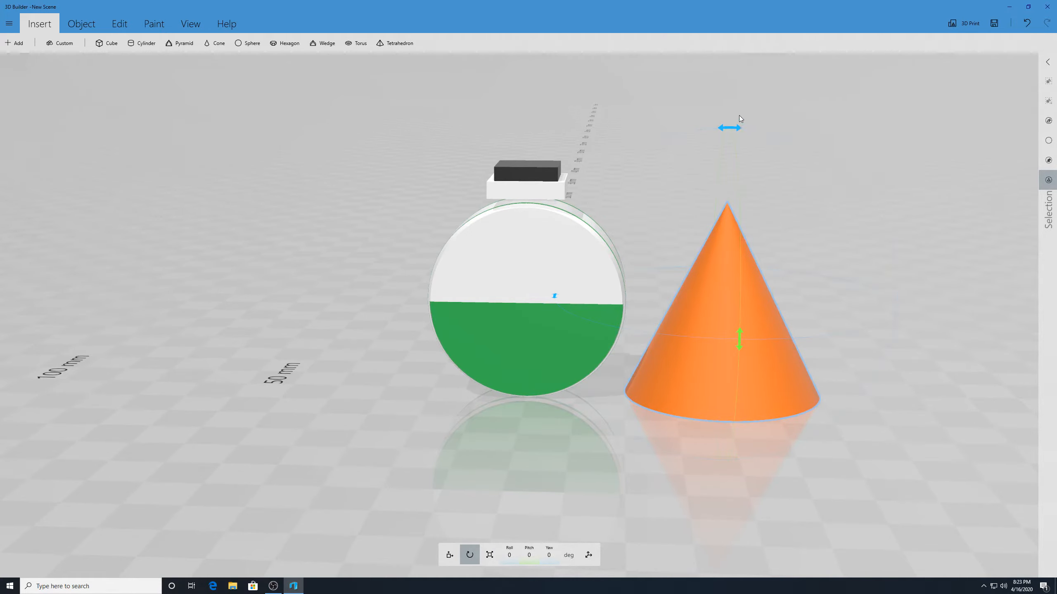
left_click_drag(736, 130, 853, 291)
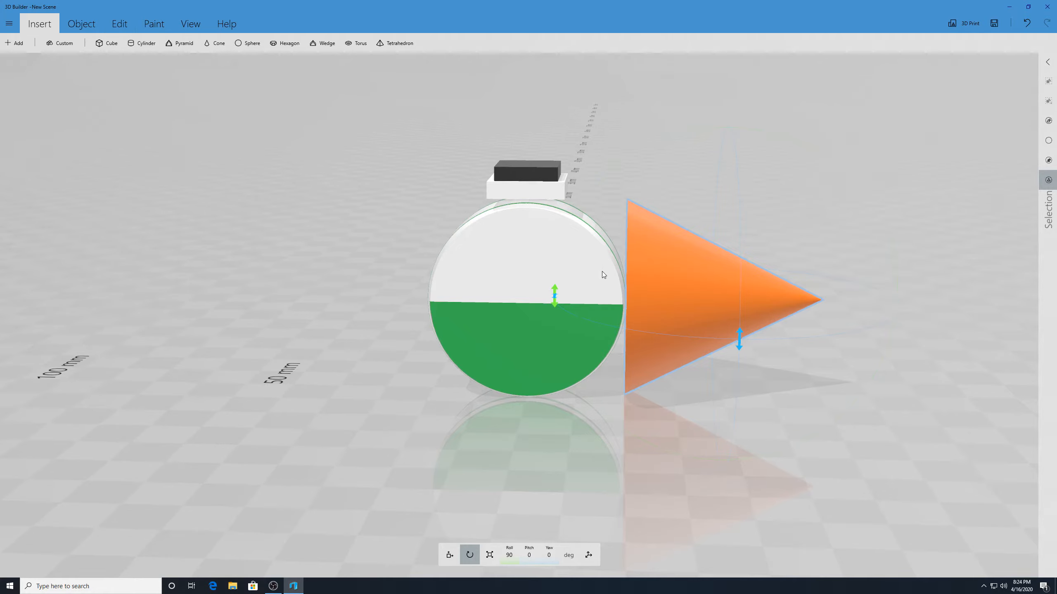
left_click(661, 269)
left_click(668, 255)
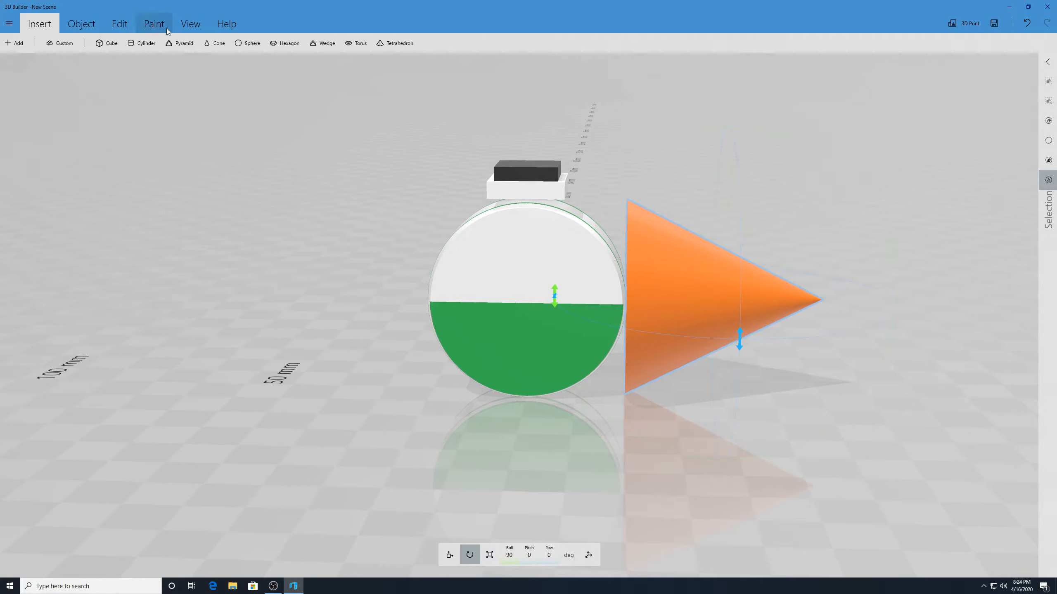
- Split off the cone's tip with a plane at 90 degrees roll and about -15.65 mm offset, keeping only the bottom part
left_click(125, 24)
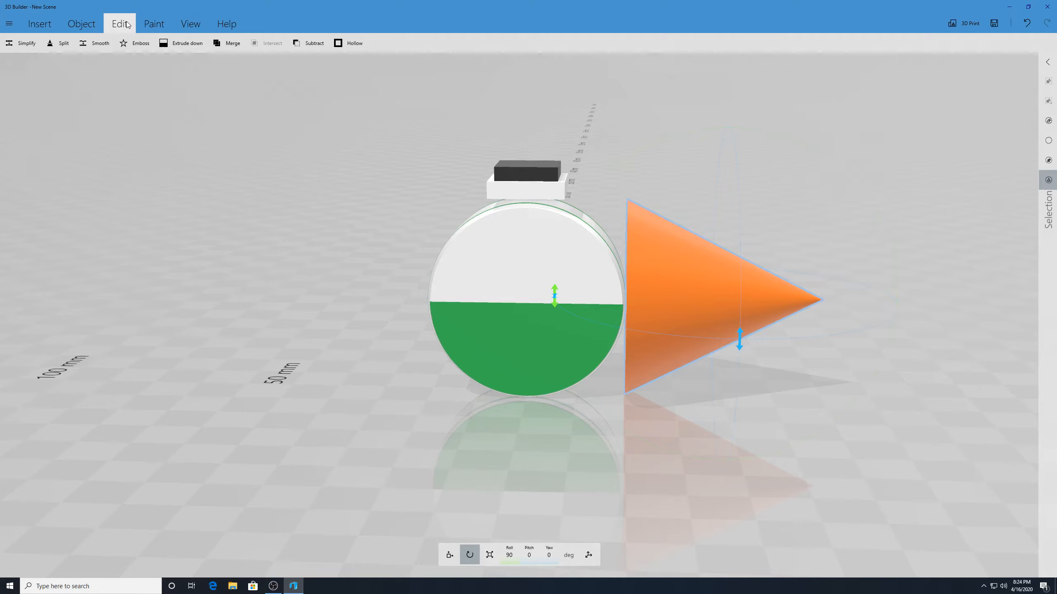
left_click(58, 43)
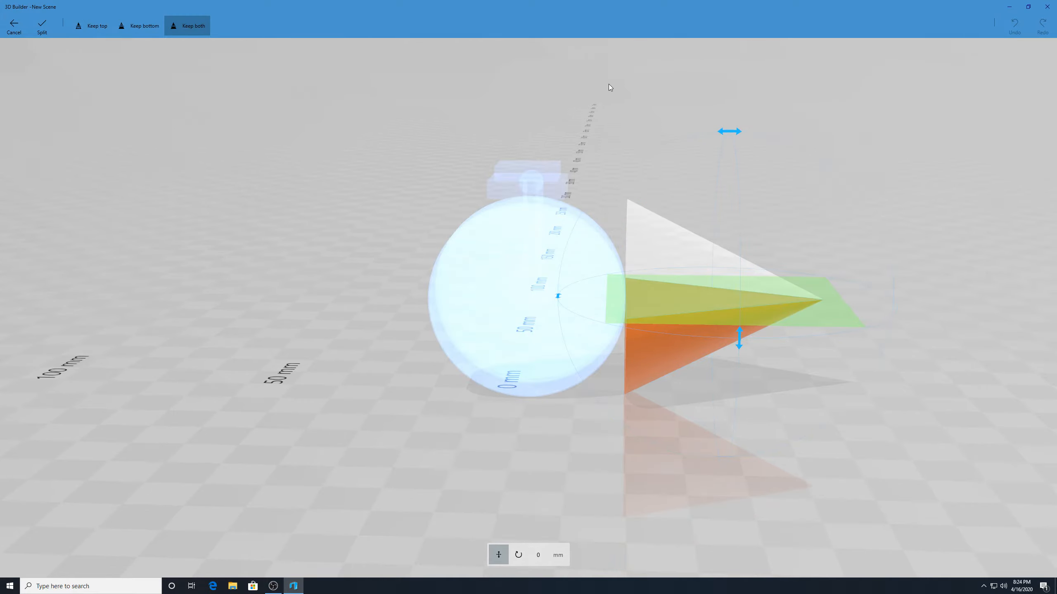
left_click_drag(734, 133, 811, 162)
left_click(527, 556)
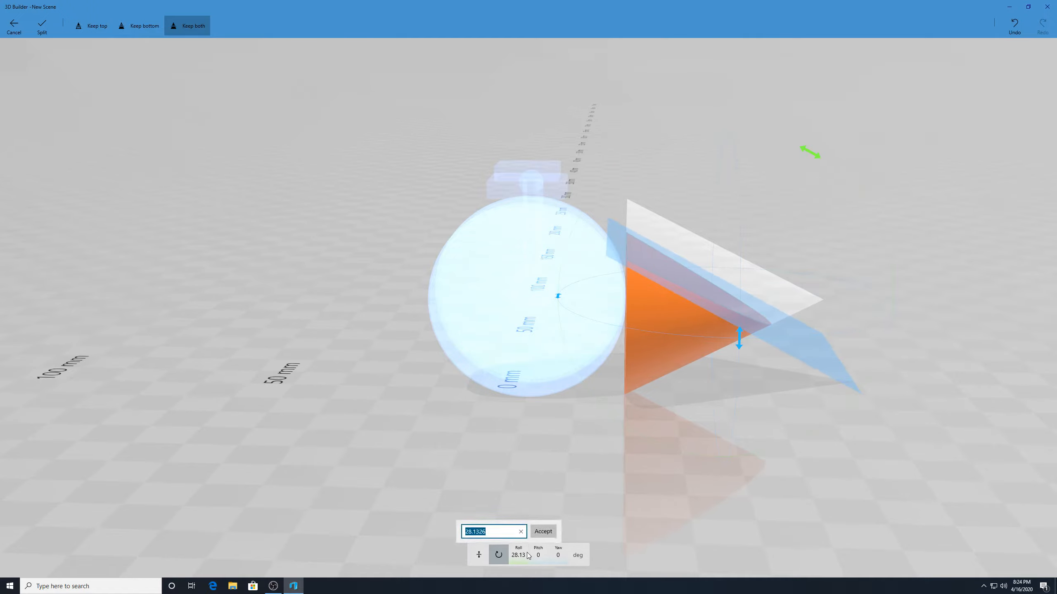
type("90")
key("Return")
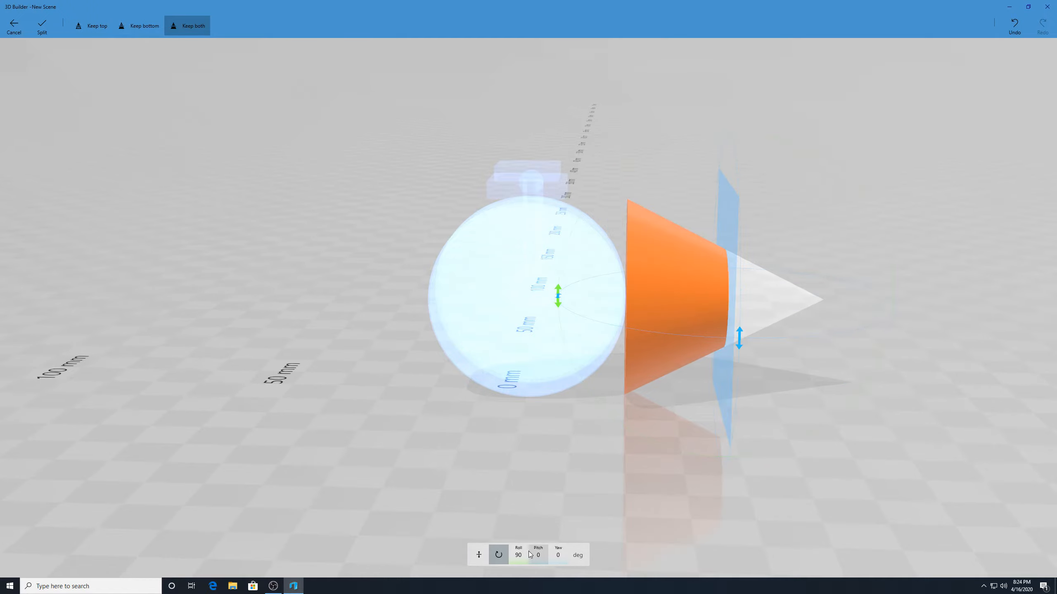
left_click_drag(731, 393, 807, 397)
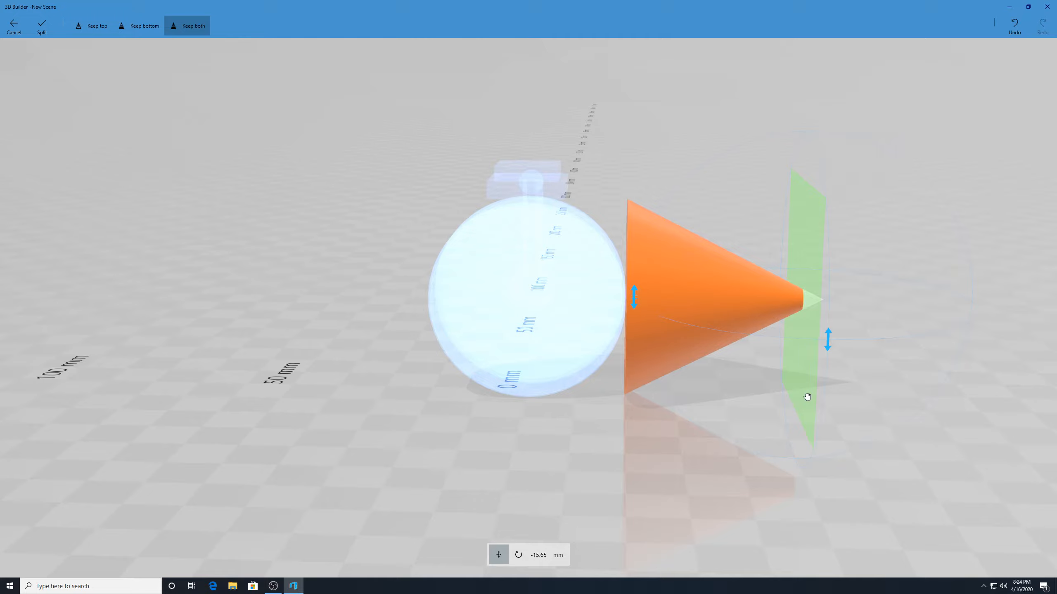
left_click_drag(807, 397, 807, 394)
left_click(144, 28)
left_click(43, 27)
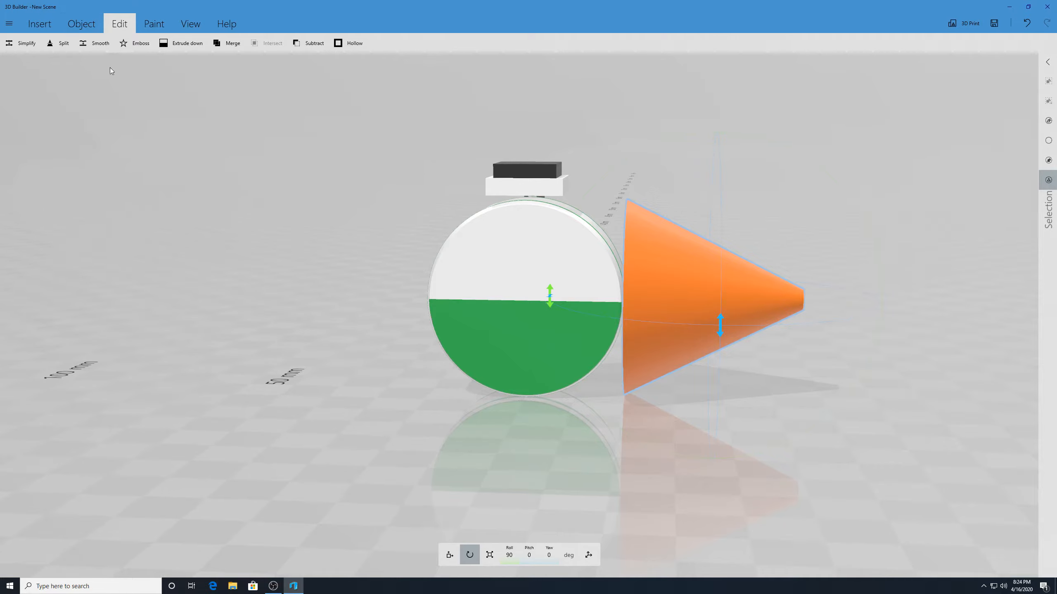
- Split the truncated cone with a plane at 90 degrees roll and about -7.76 mm offset, keeping both parts
left_click(63, 44)
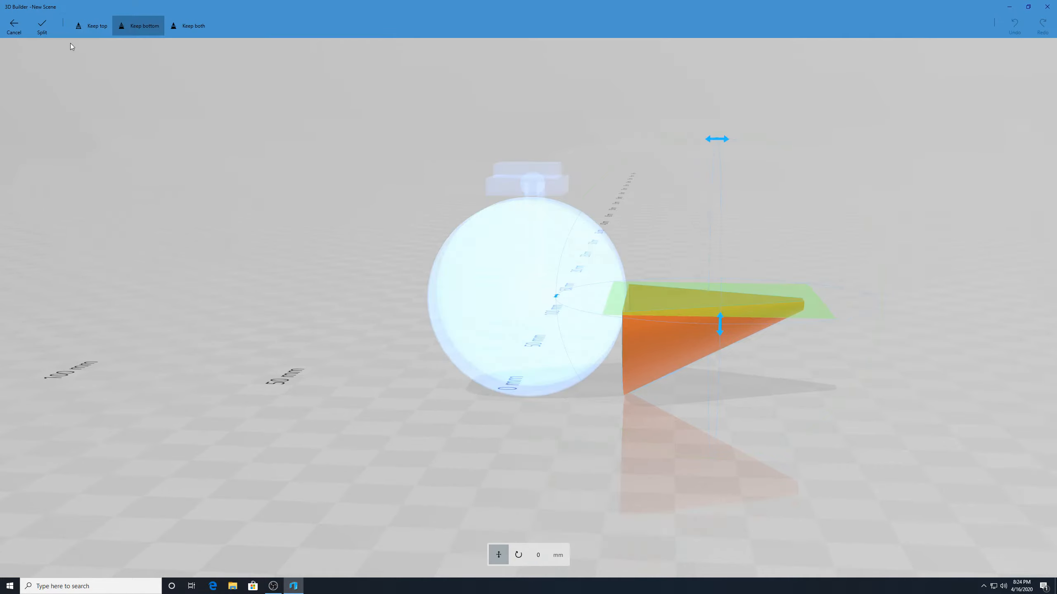
left_click(717, 139)
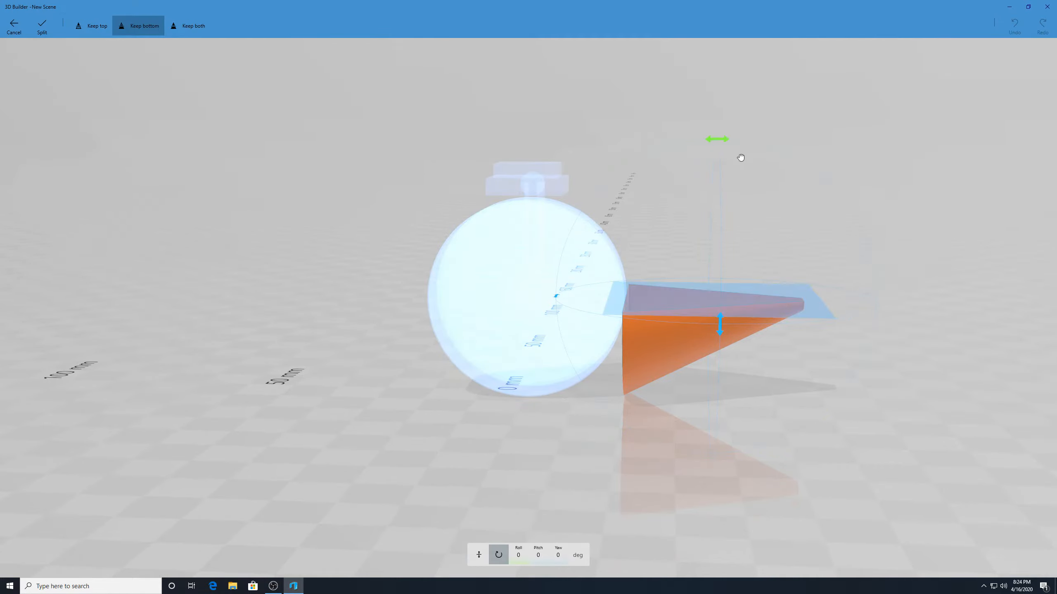
left_click_drag(741, 157, 840, 293)
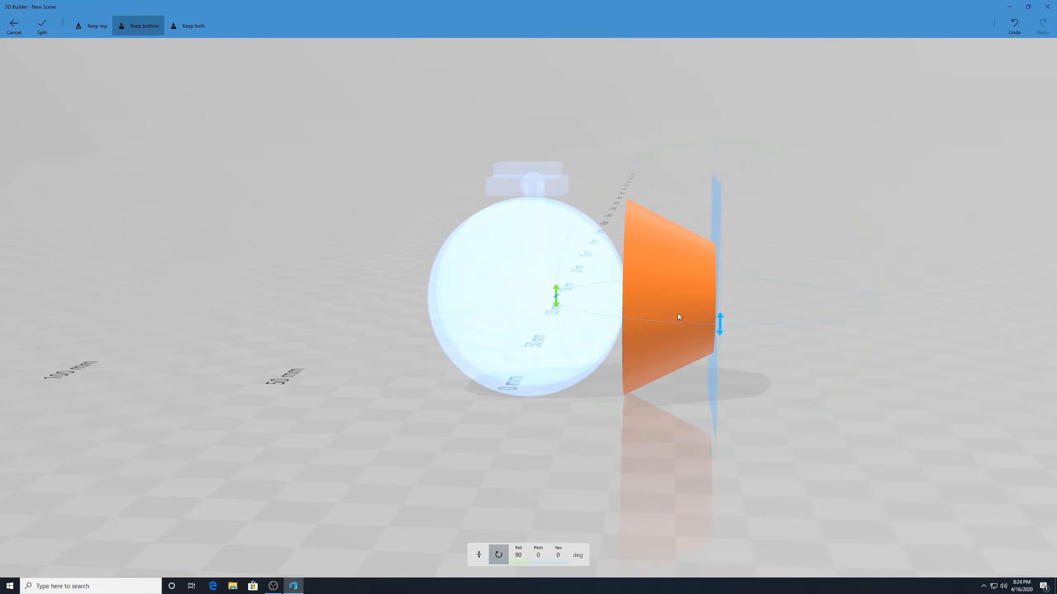
left_click(183, 30)
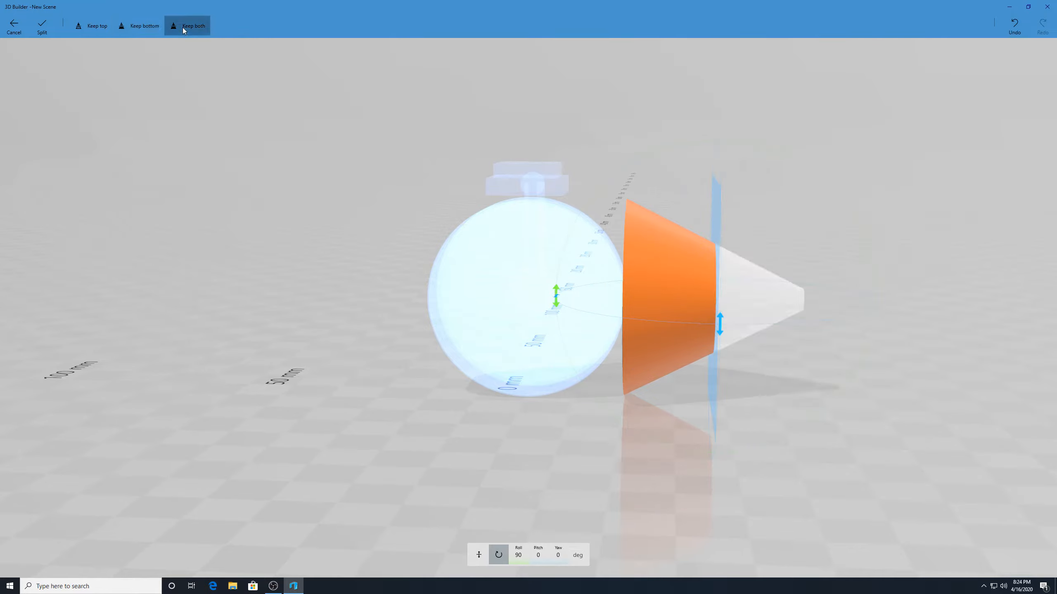
left_click_drag(716, 381, 756, 378)
left_click_drag(892, 487, 873, 488)
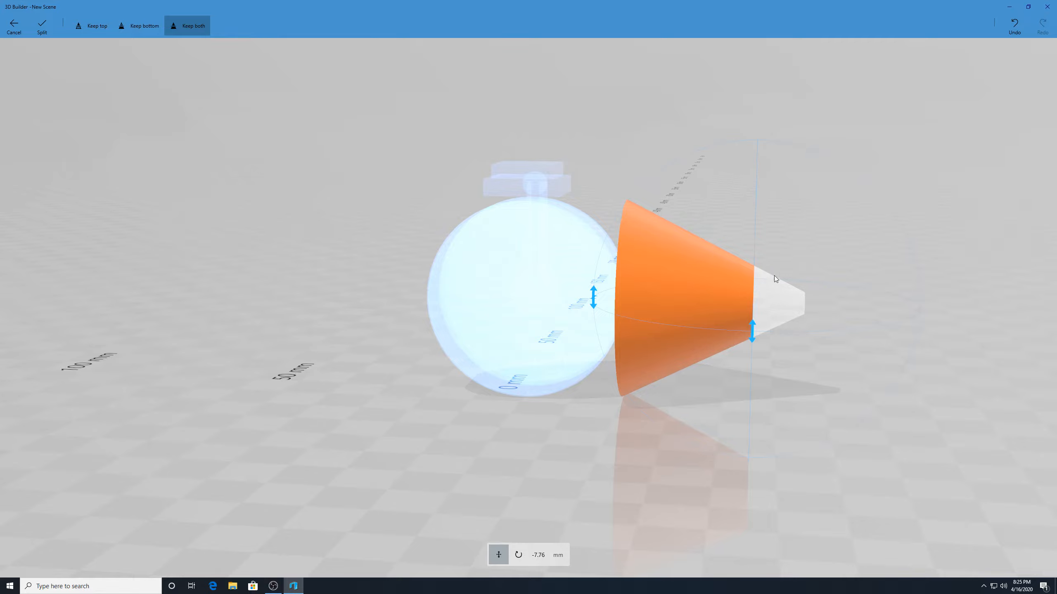
left_click(43, 33)
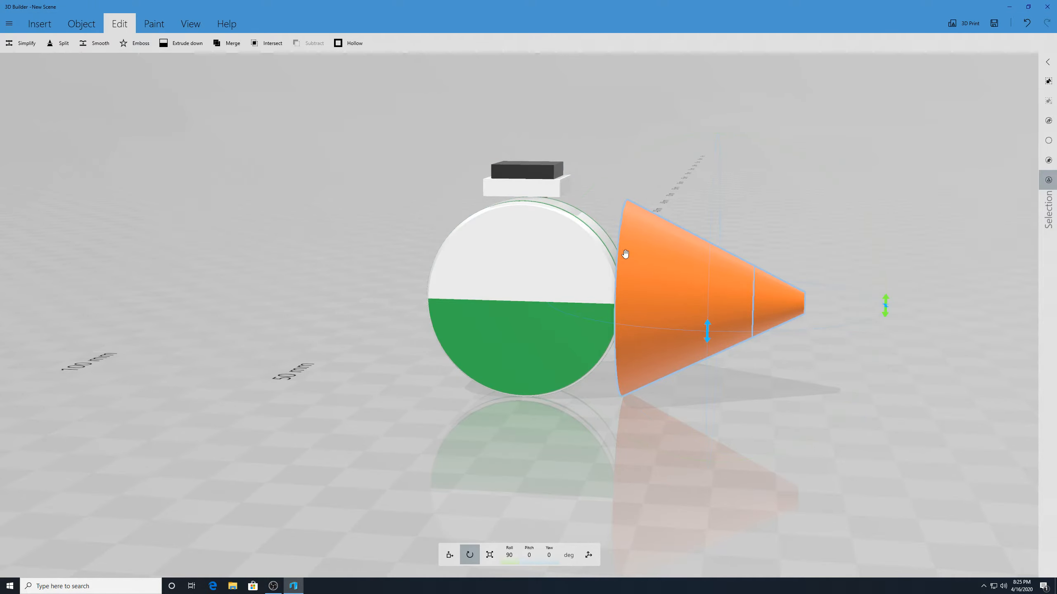
- Delete the larger cone section next to the disc, keeping the small outer piece
left_click(787, 305)
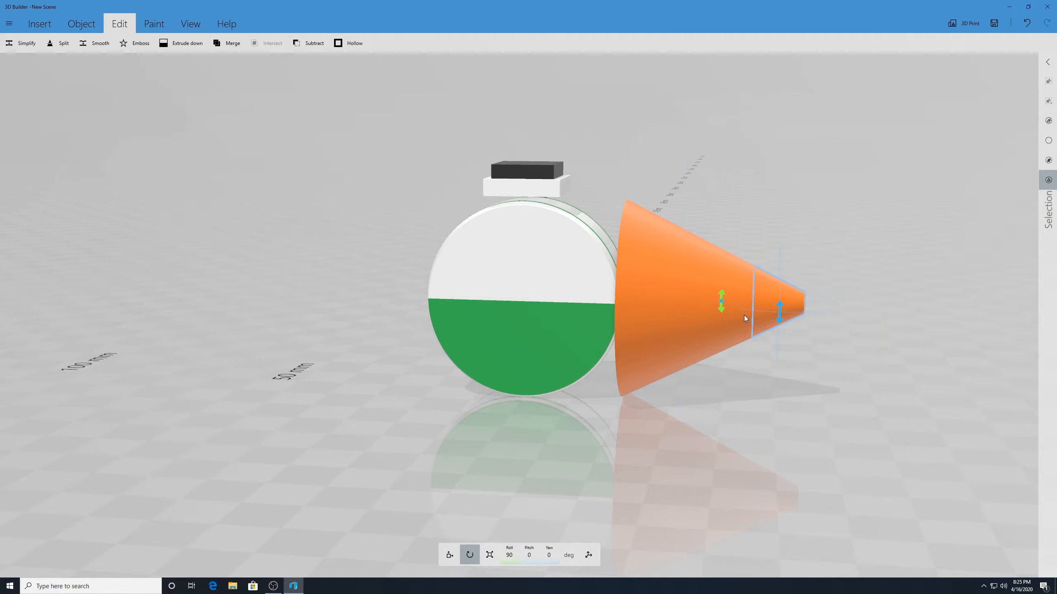
left_click(795, 306)
left_click(700, 304)
key("Delete")
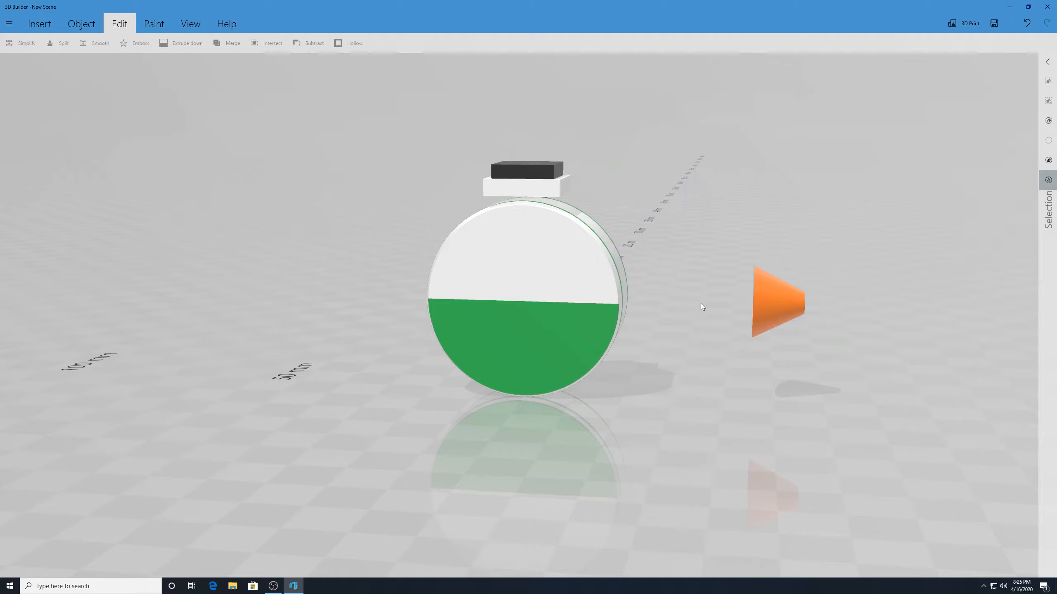
- Stretch the remaining cone piece to about 23.57 mm long and scale it up uniformly to about 22.21 × 22.21 × 36.31 mm
left_click(768, 298)
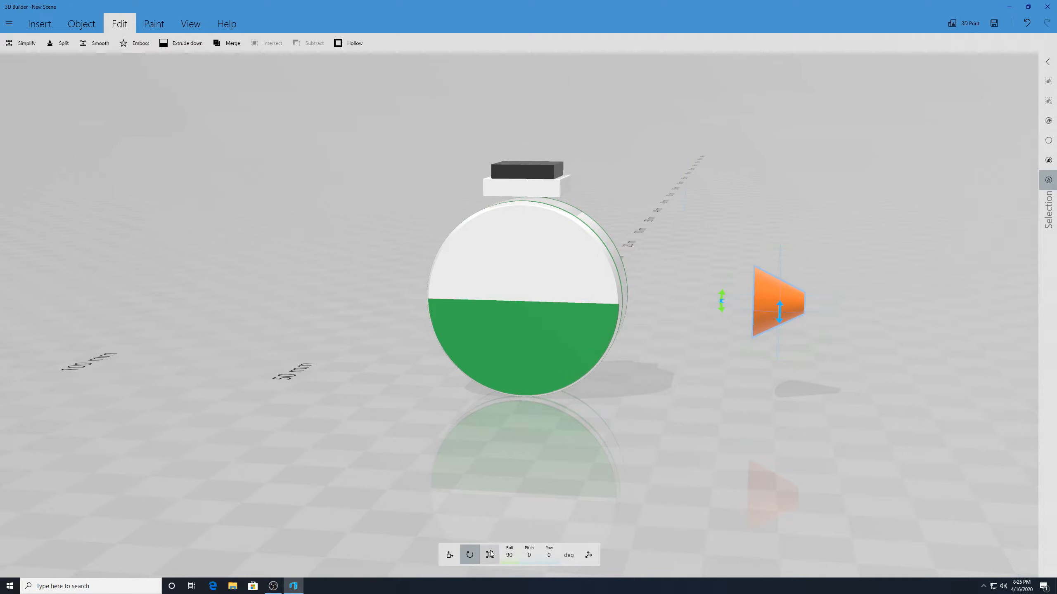
left_click(450, 555)
left_click(500, 556)
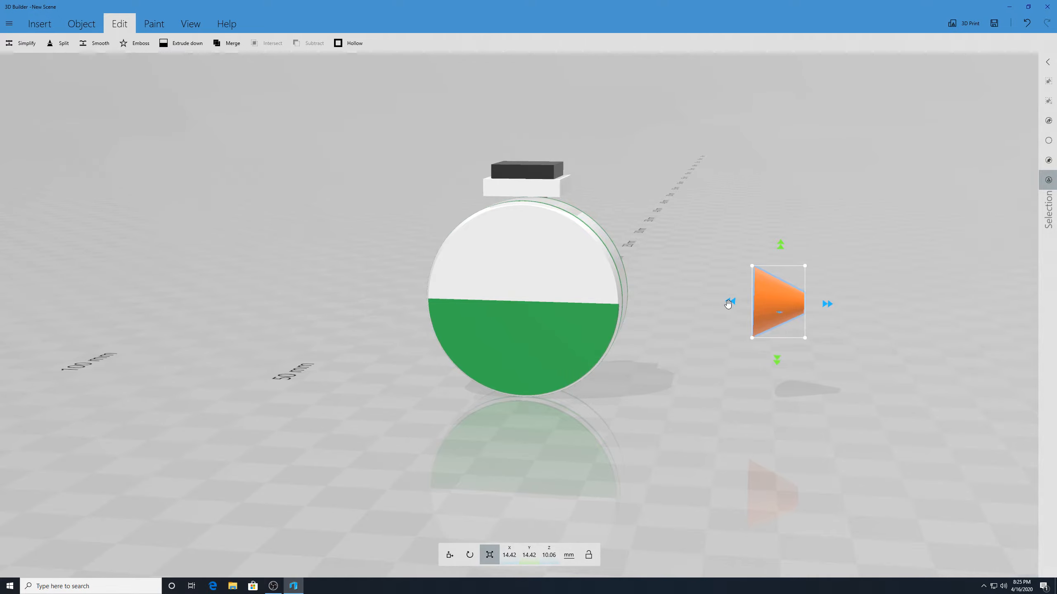
left_click_drag(728, 304, 661, 316)
left_click_drag(903, 409, 992, 433)
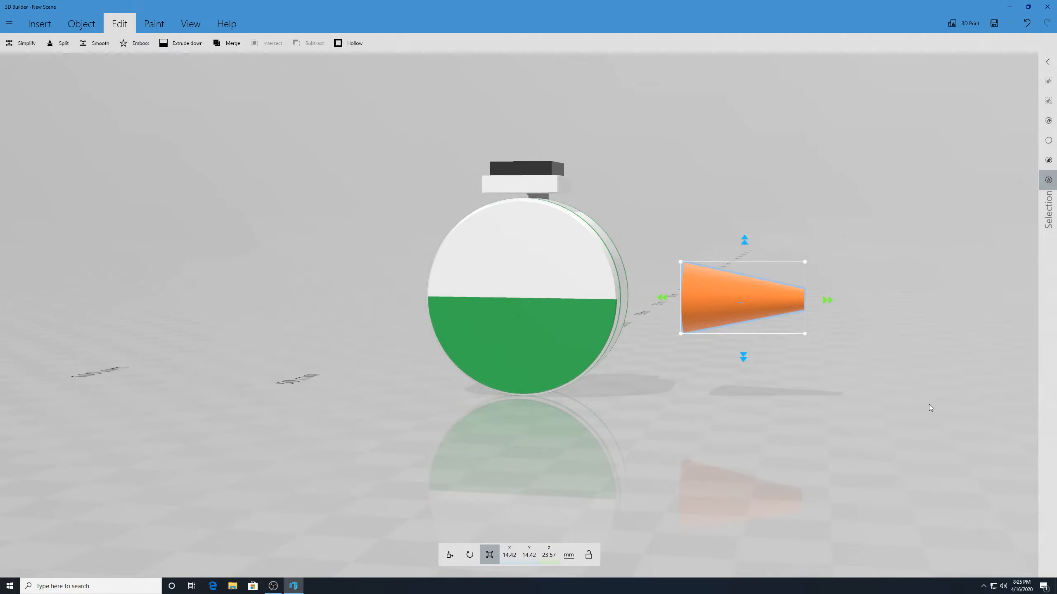
left_click_drag(931, 407, 553, 479)
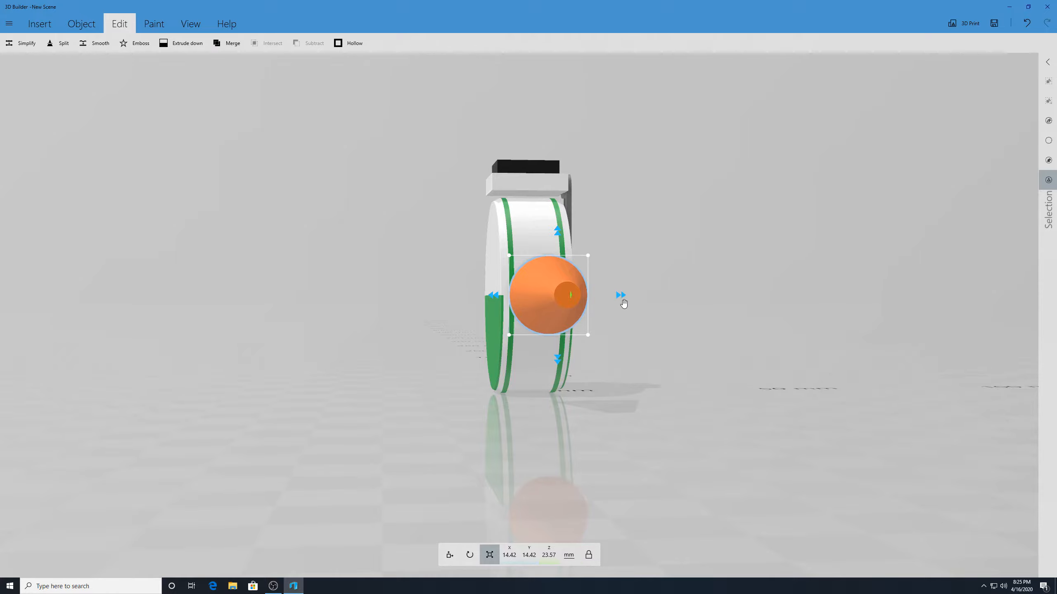
left_click_drag(624, 304, 1052, 353)
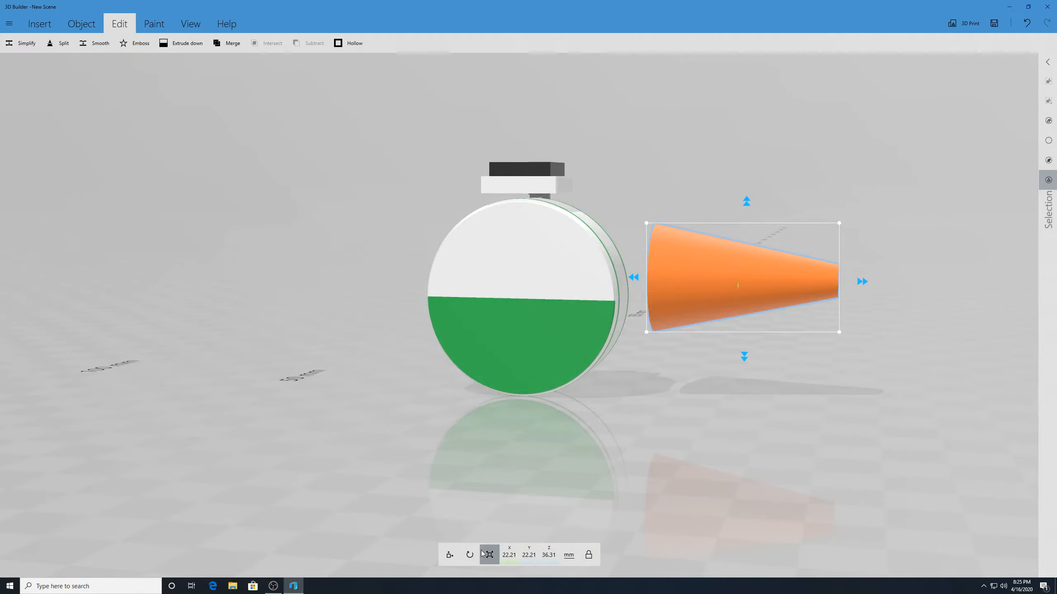
- Move the orange cone over the round body and raise it above the black block, to about Z 57 mm
left_click(450, 555)
left_click_drag(874, 285, 672, 261)
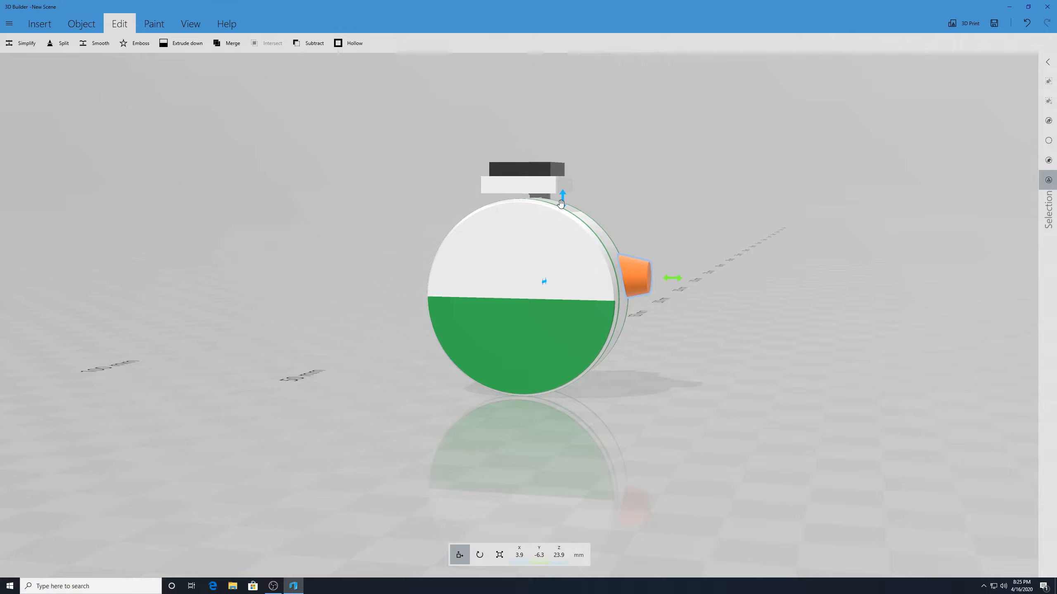
left_click_drag(564, 199, 553, 36)
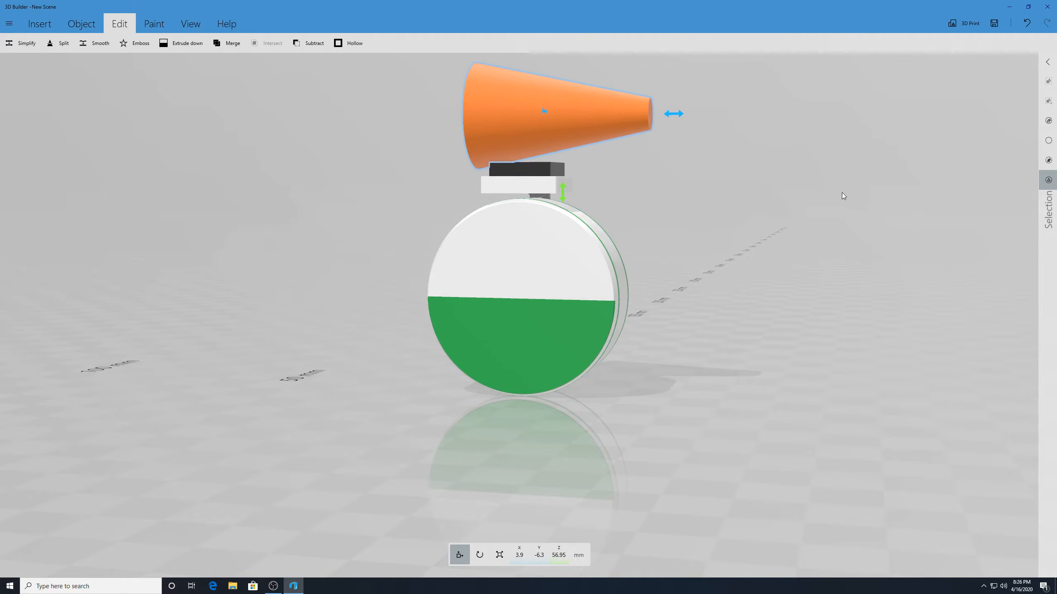
- Centre the cone above the black block at about X -0.5 mm and Y -2.5 mm
left_click_drag(842, 193, 87, 197)
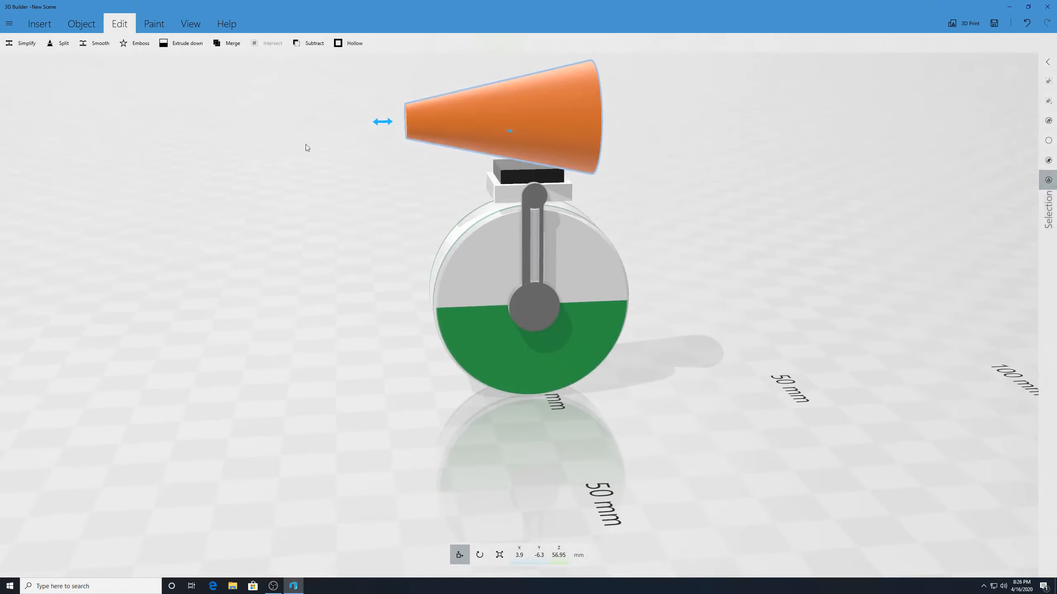
left_click_drag(383, 121, 403, 122)
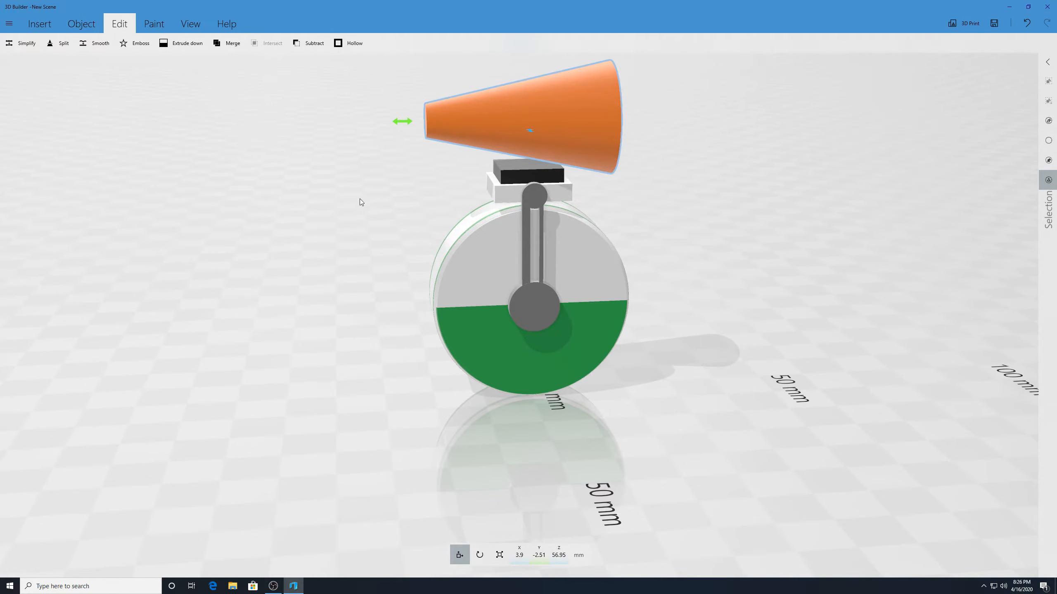
left_click_drag(361, 202, 748, 198)
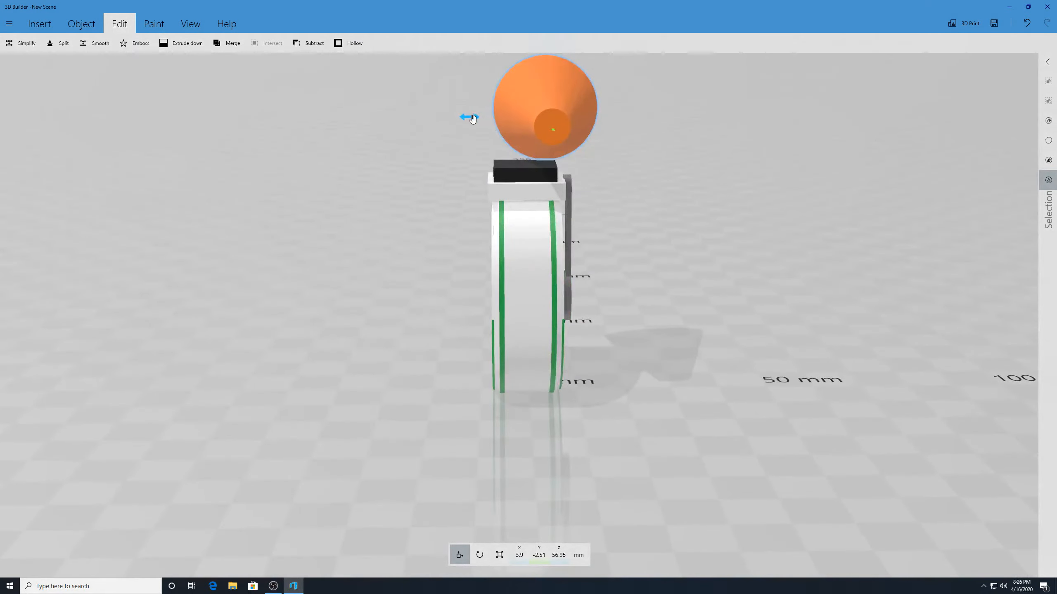
left_click_drag(473, 118, 448, 126)
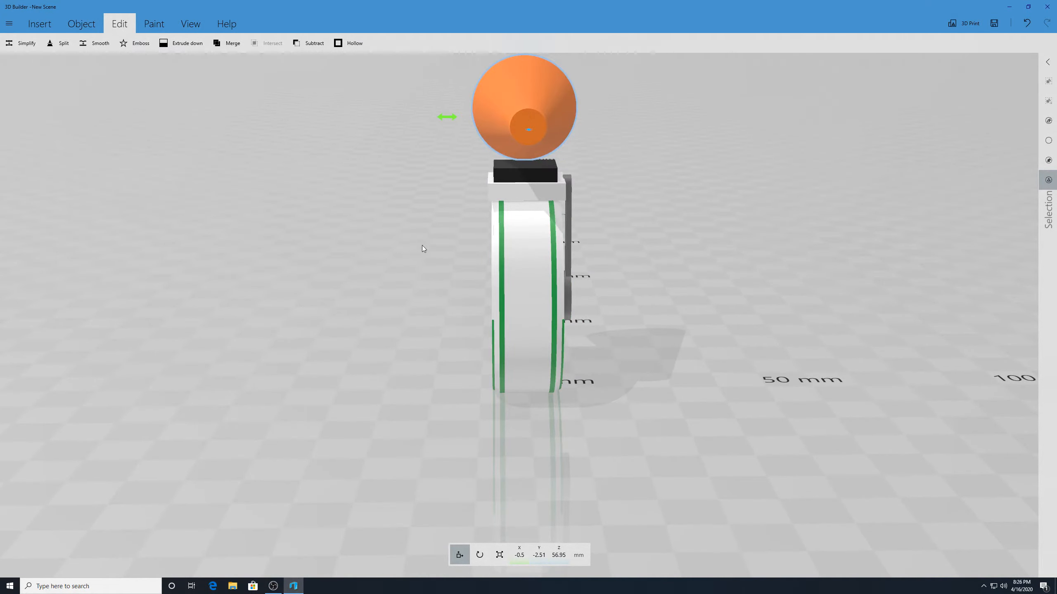
- Lower the cone onto the black block to about Z 54 mm and deselect it
left_click_drag(419, 244, 737, 202)
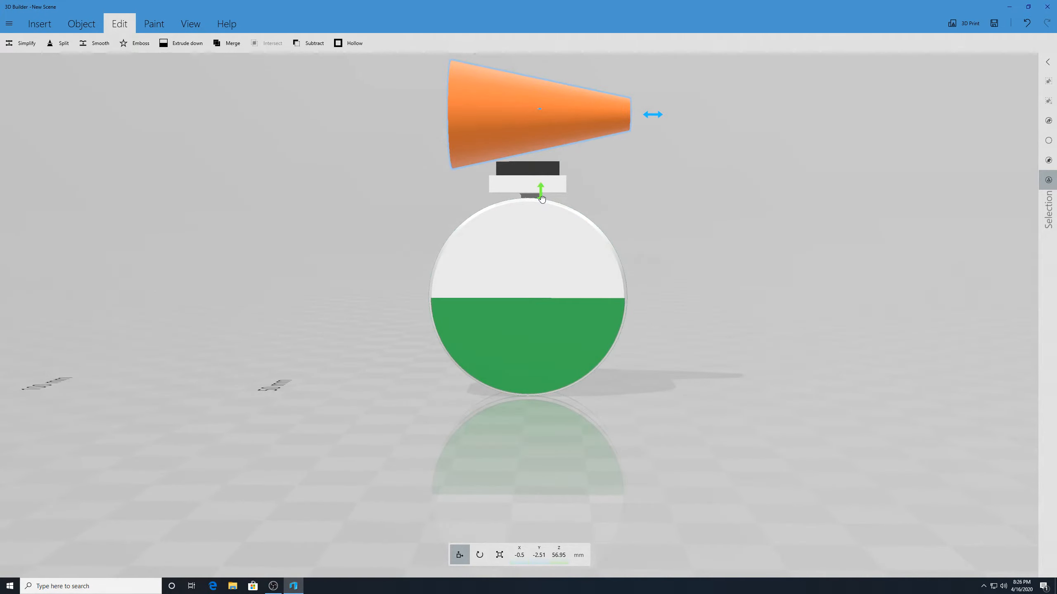
left_click_drag(541, 199, 528, 211)
left_click_drag(410, 183, 9, 219)
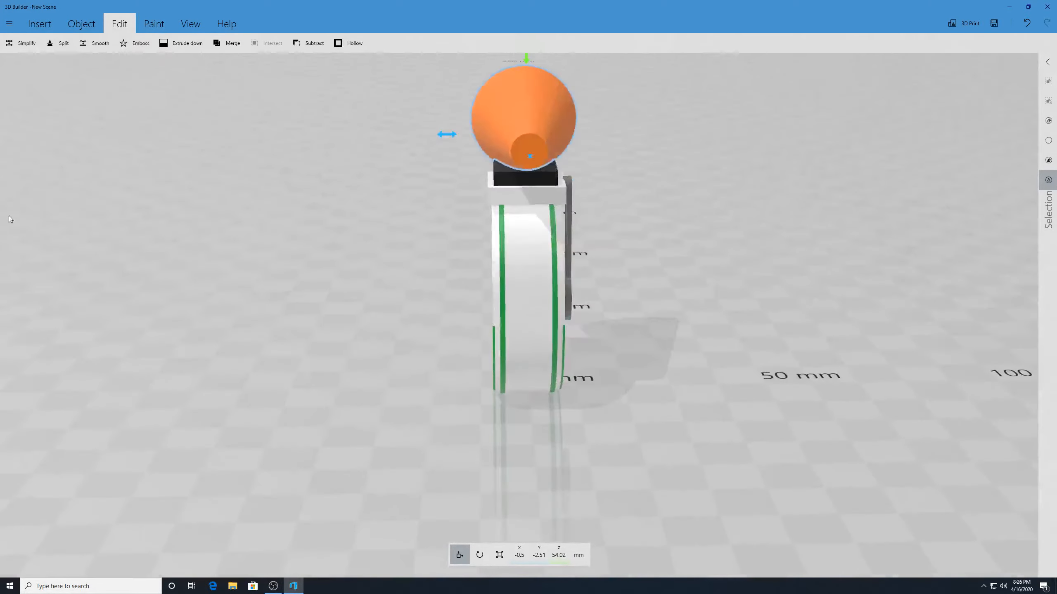
left_click(629, 353)
scroll(631, 362, "down", 4)
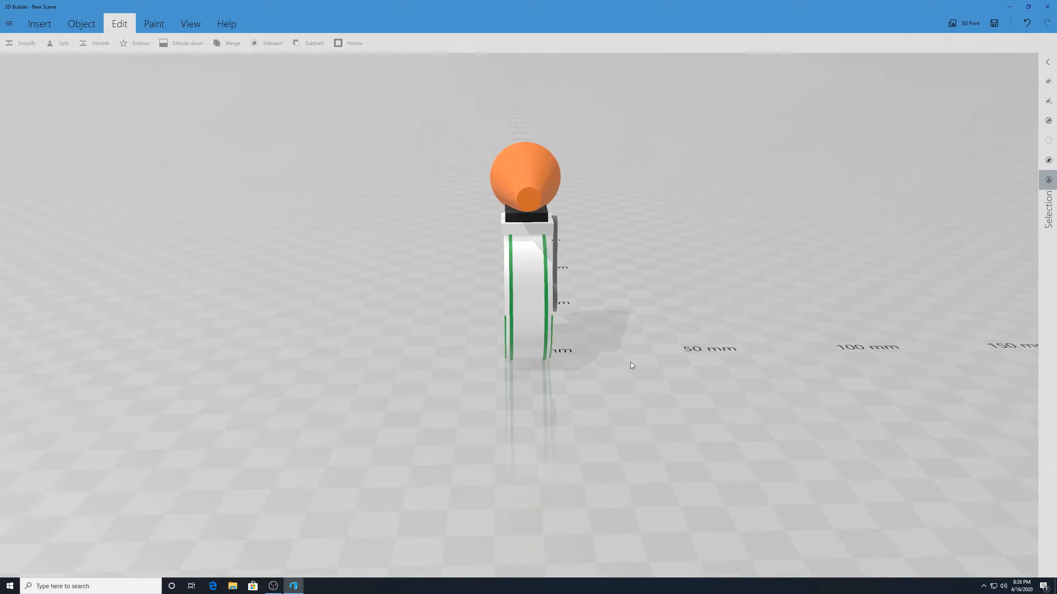
left_click_drag(392, 313, 380, 285)
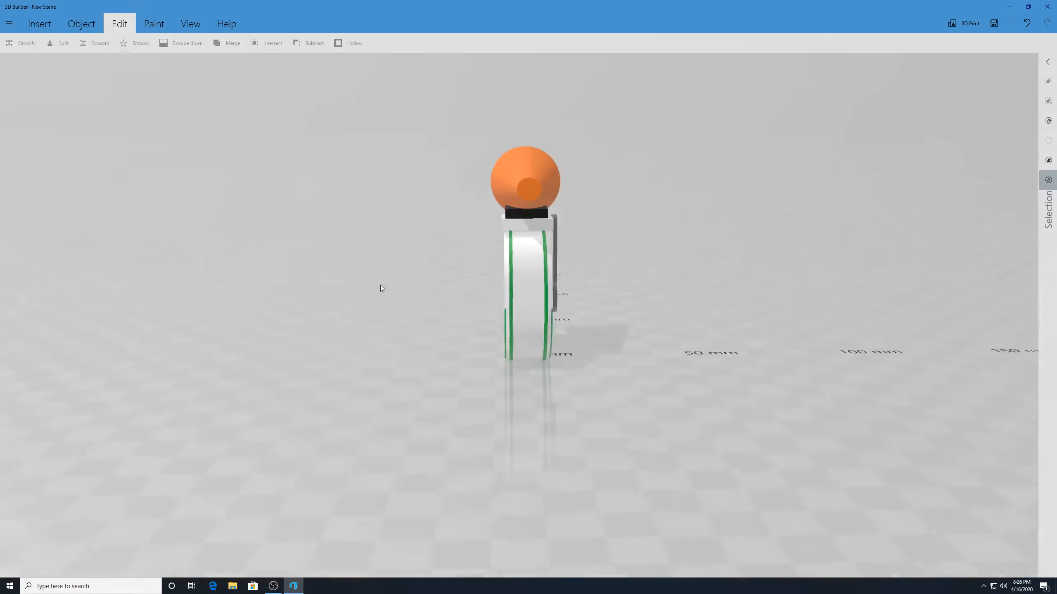
- Enlarge the cone proportionally to about 28.5 × 28.5 × 46.6 mm
left_click(537, 175)
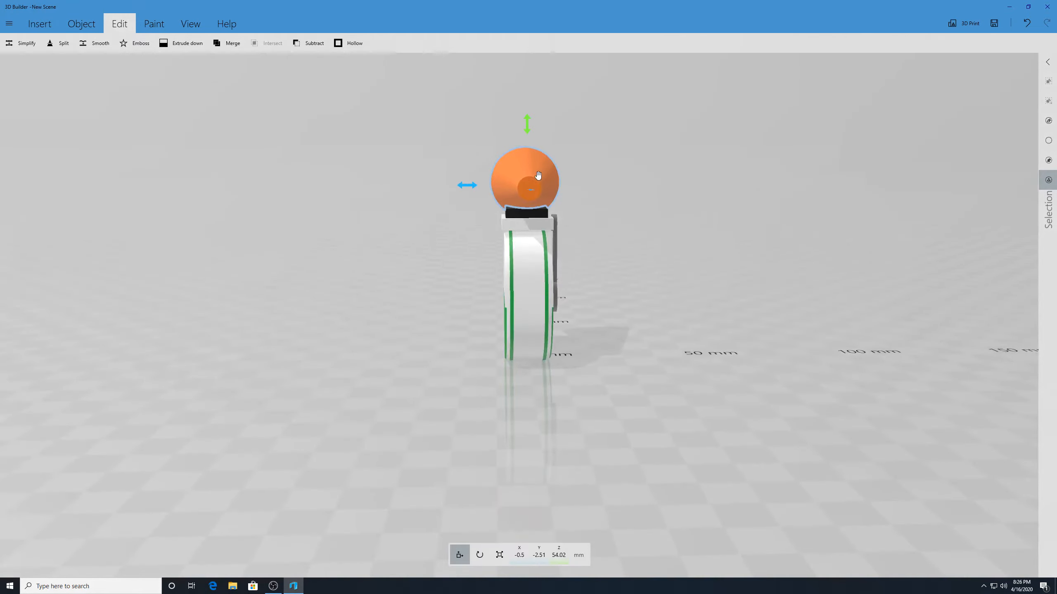
left_click(499, 555)
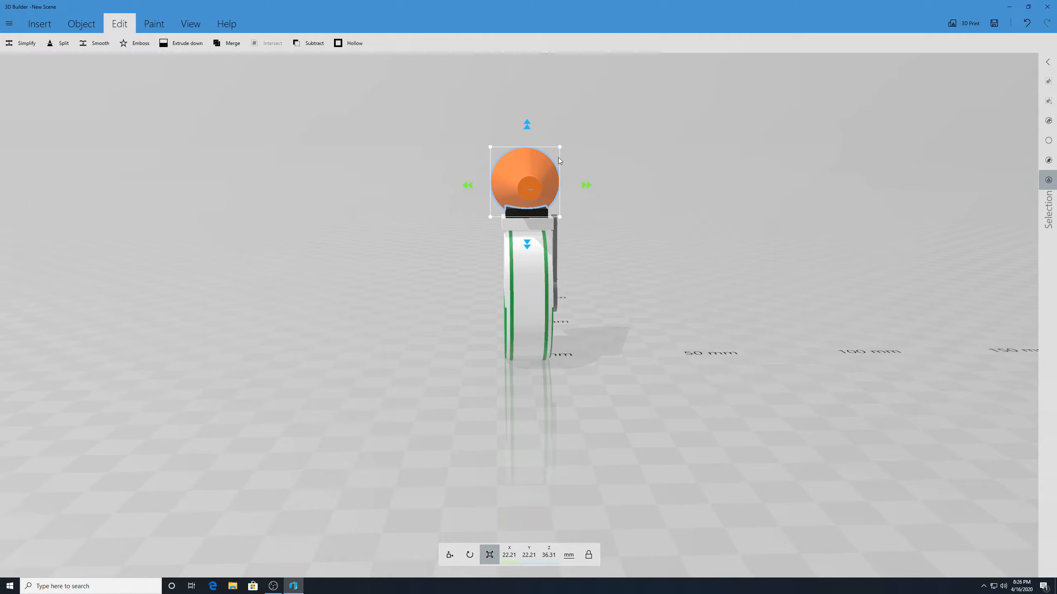
left_click_drag(587, 190, 609, 186)
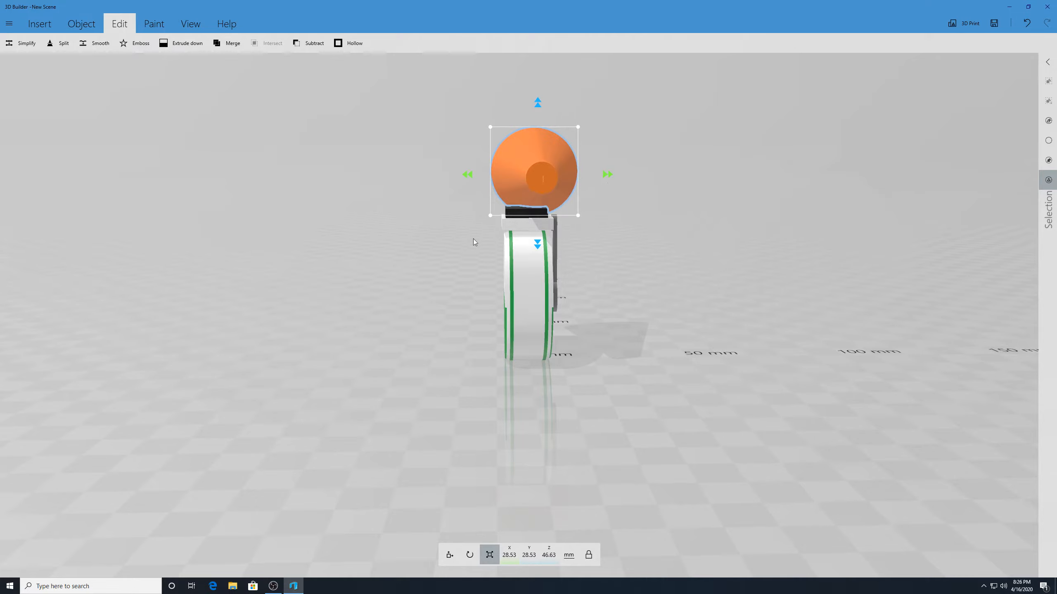
- Unlock the cone's proportions and shorten only its length to about 42.1 mm
right_click_drag(473, 239, 783, 274)
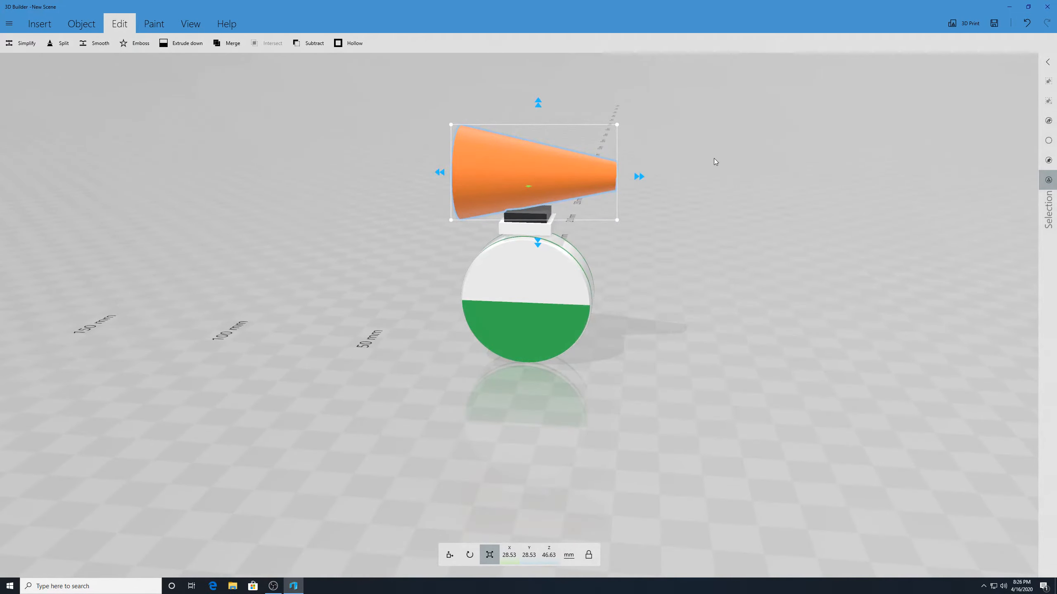
right_click_drag(766, 237, 790, 250)
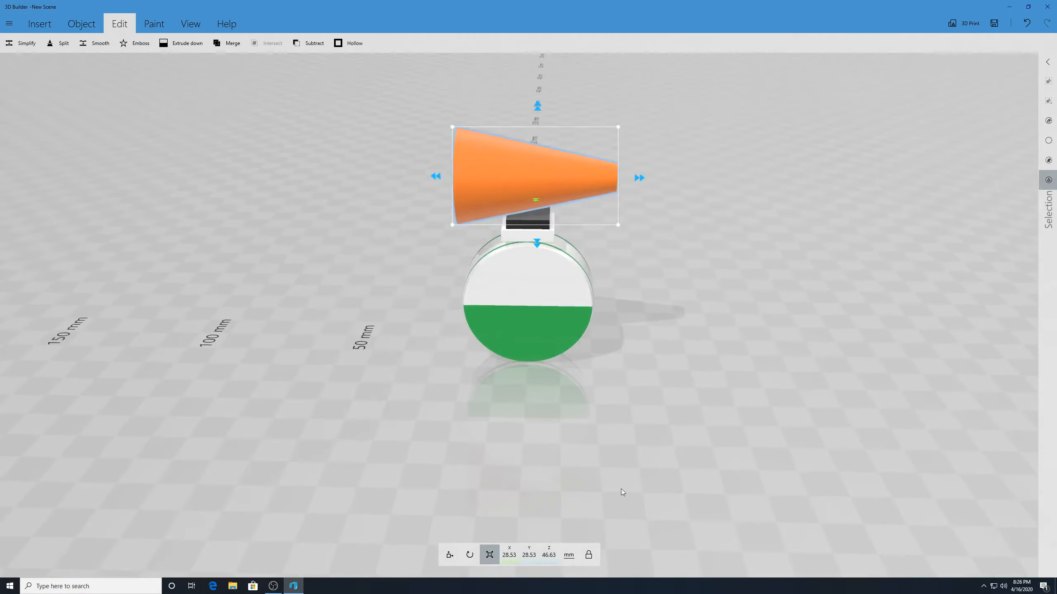
left_click(588, 556)
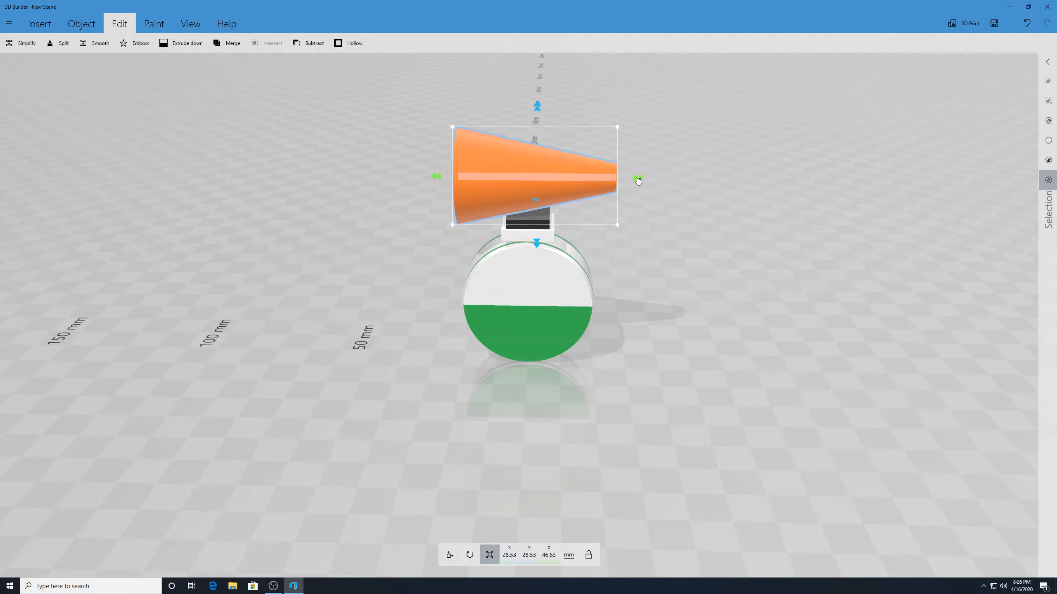
left_click_drag(639, 178, 625, 183)
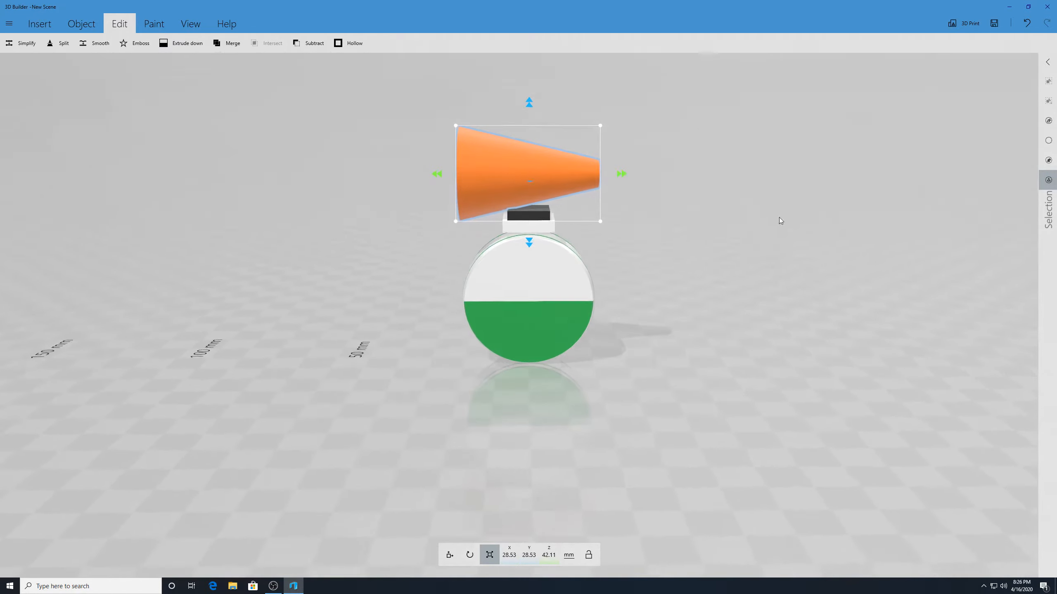
- Recentre the enlarged cone across the body's thickness at about X -0.5 mm
right_click_drag(779, 217, 367, 210)
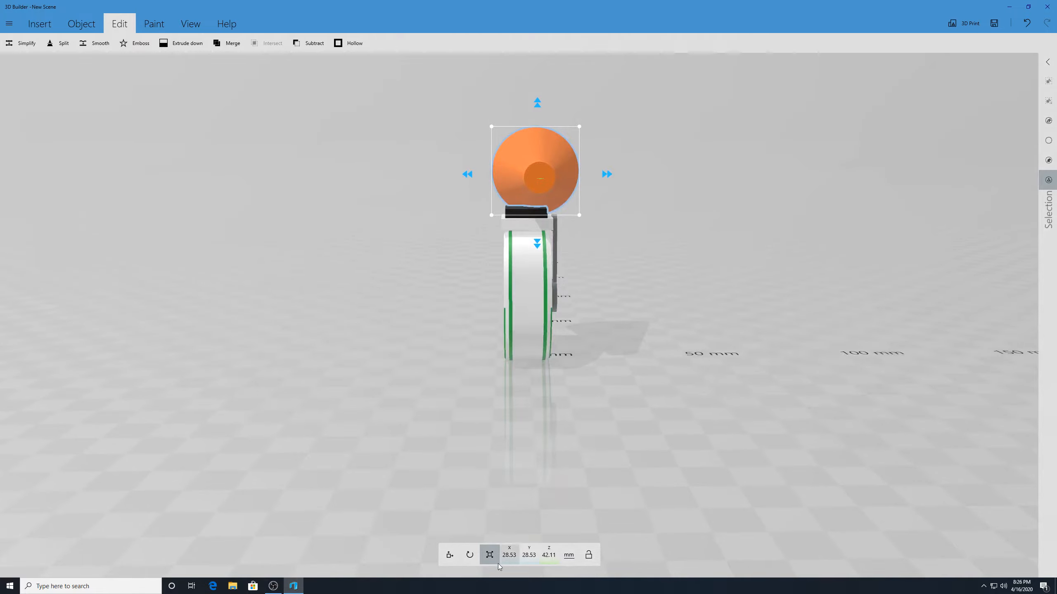
left_click(450, 555)
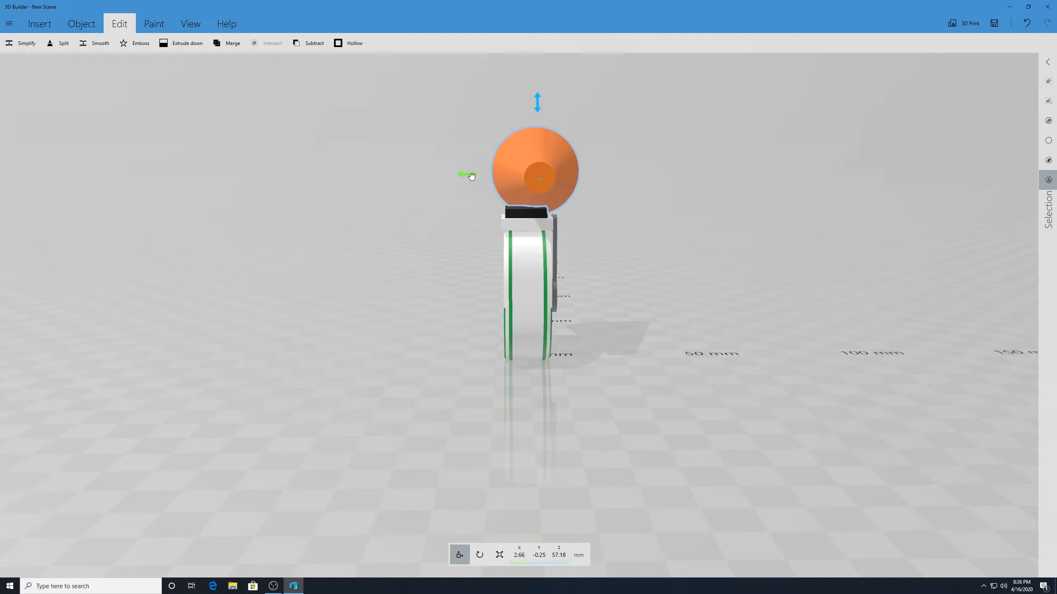
left_click_drag(478, 173, 465, 174)
- Shift the cone along its length toward its narrow end, to about Y -5.1 mm
right_click_drag(436, 230, 815, 264)
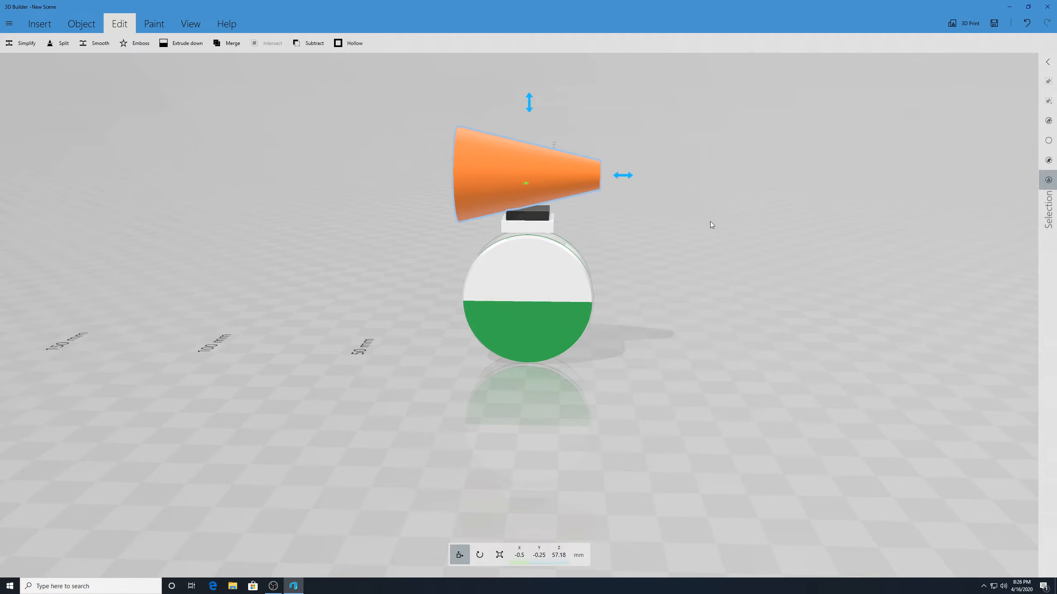
right_click_drag(707, 224, 405, 293)
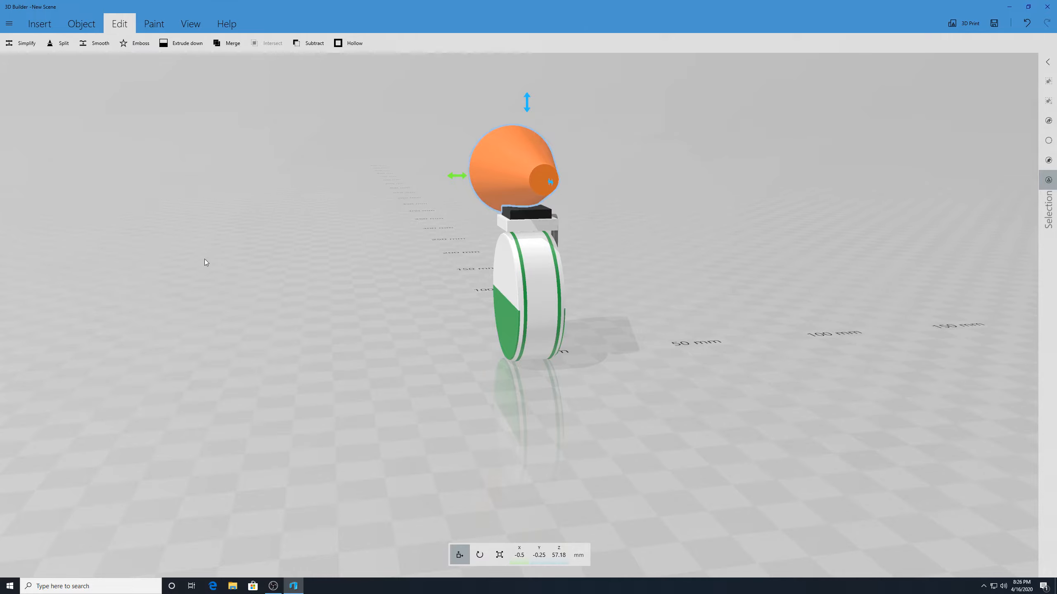
left_click_drag(342, 299, 679, 326)
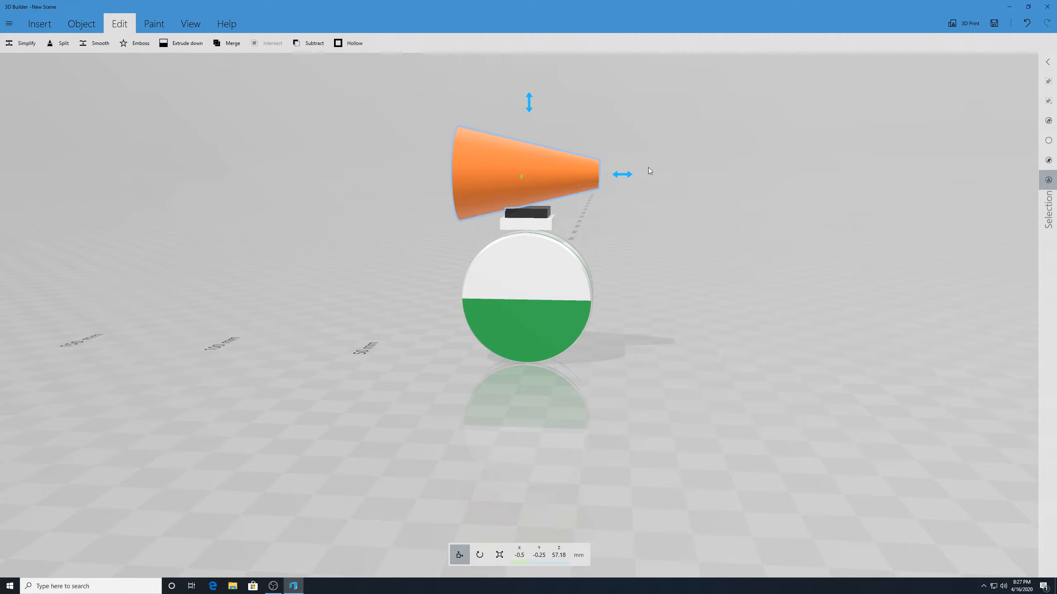
left_click_drag(624, 179, 644, 174)
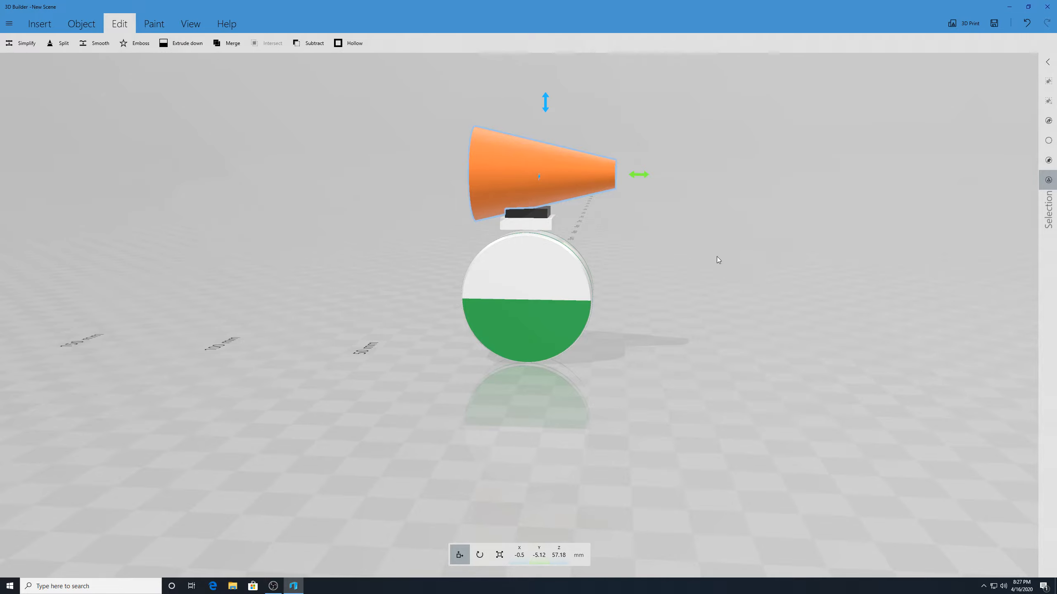
- Split the cone near its narrow end with a cutting plane rolled 90 degrees and offset about -13.9 mm, keeping both pieces
left_click_drag(717, 256, 766, 240)
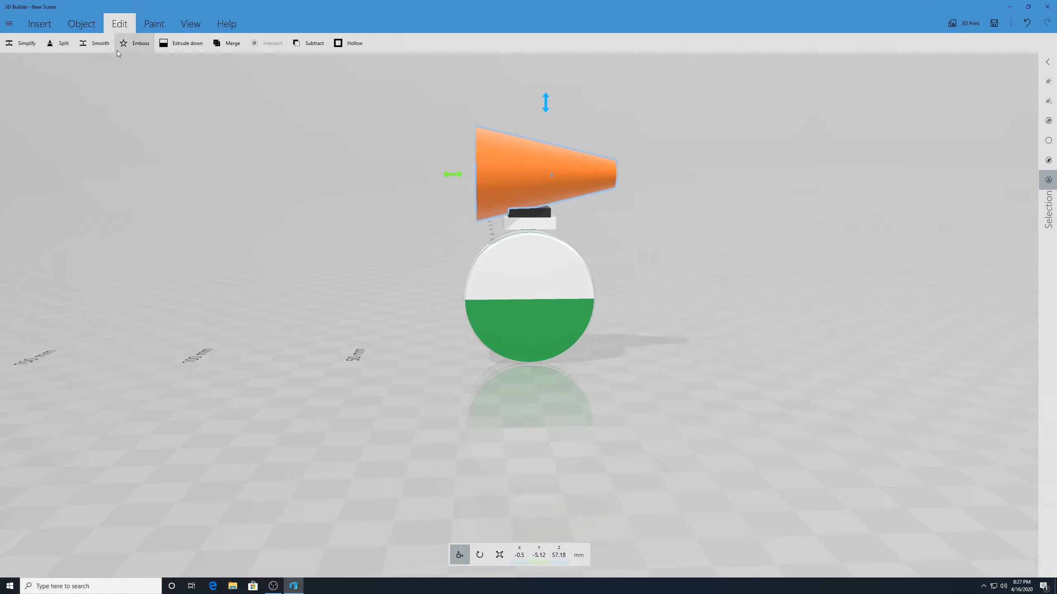
left_click(60, 43)
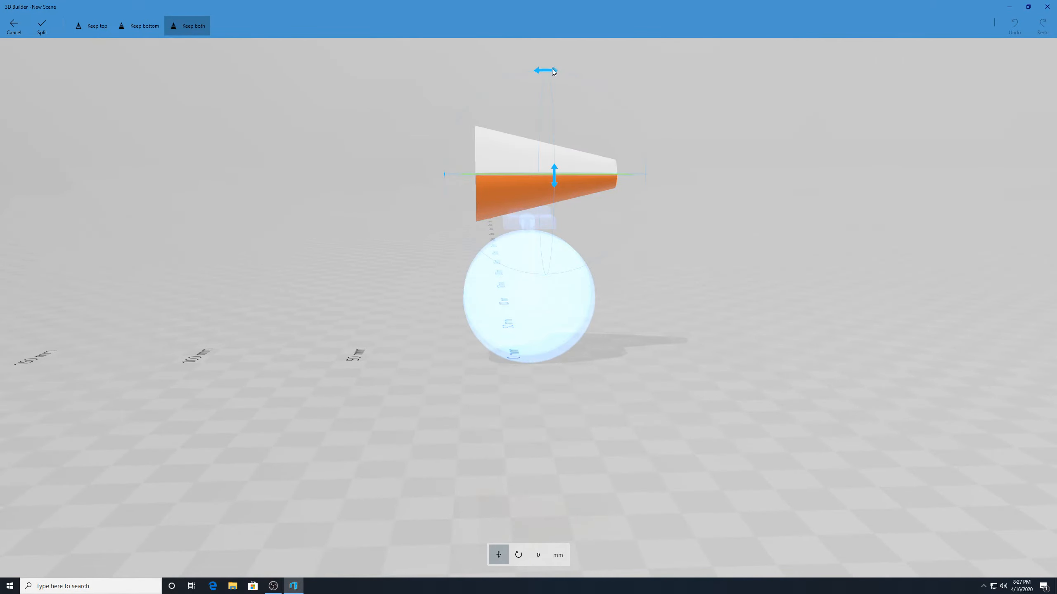
left_click_drag(553, 71, 647, 168)
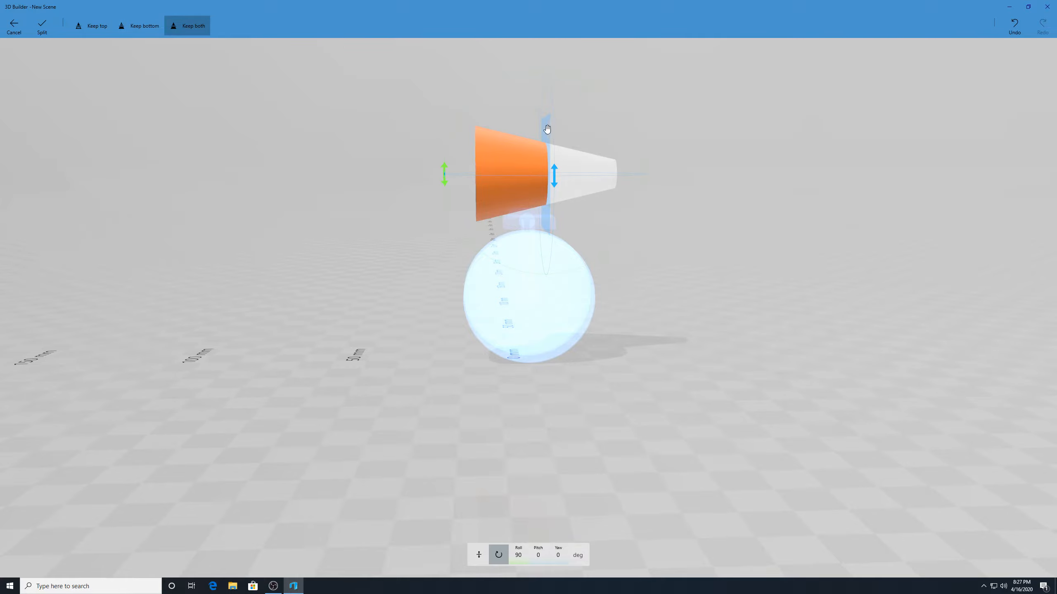
left_click_drag(547, 130, 580, 133)
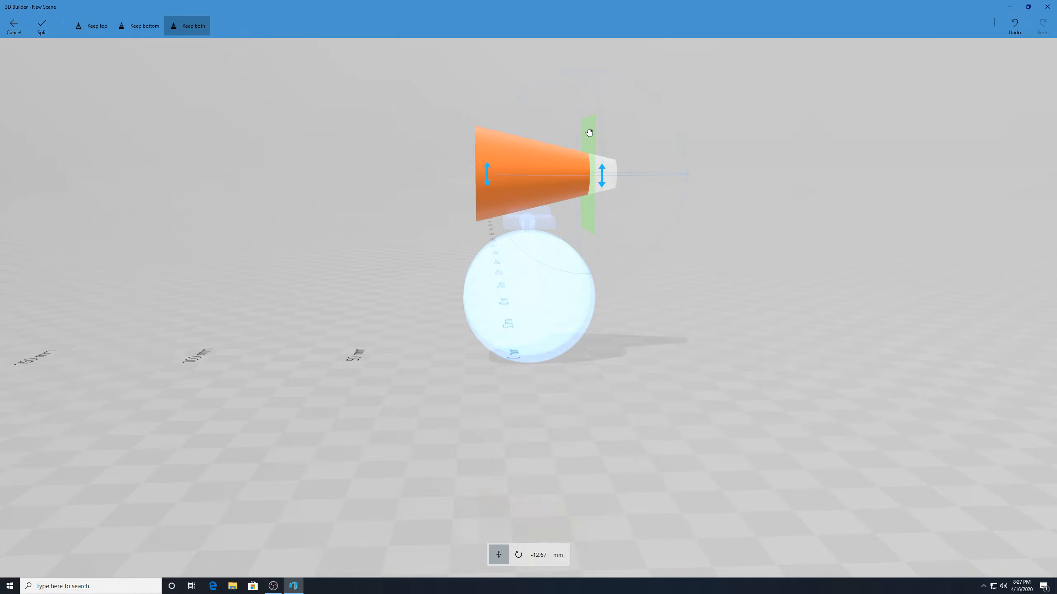
left_click_drag(776, 238, 744, 241)
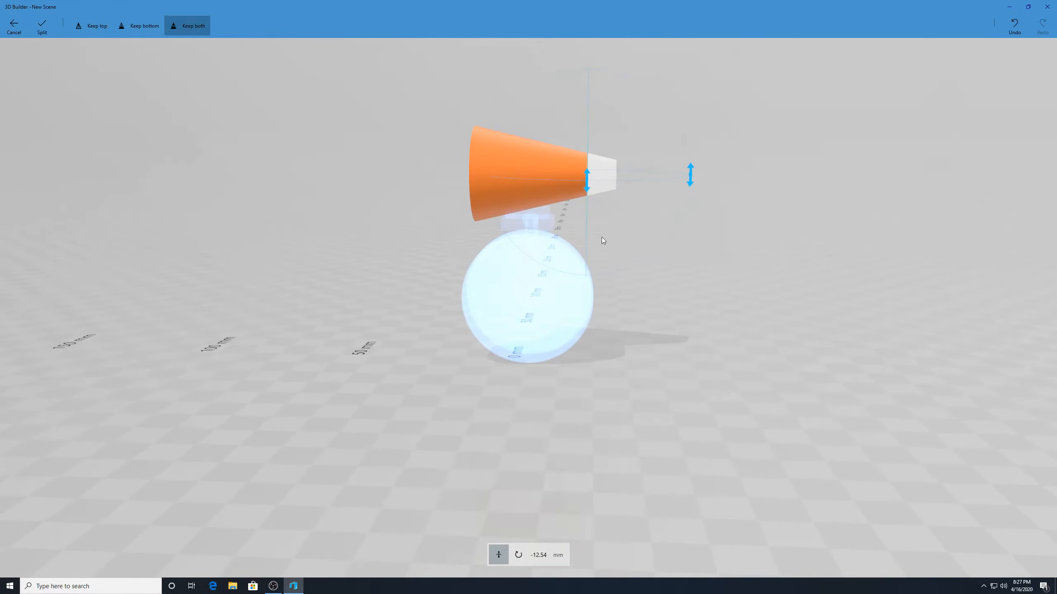
left_click_drag(748, 329, 665, 282)
left_click_drag(589, 229, 593, 224)
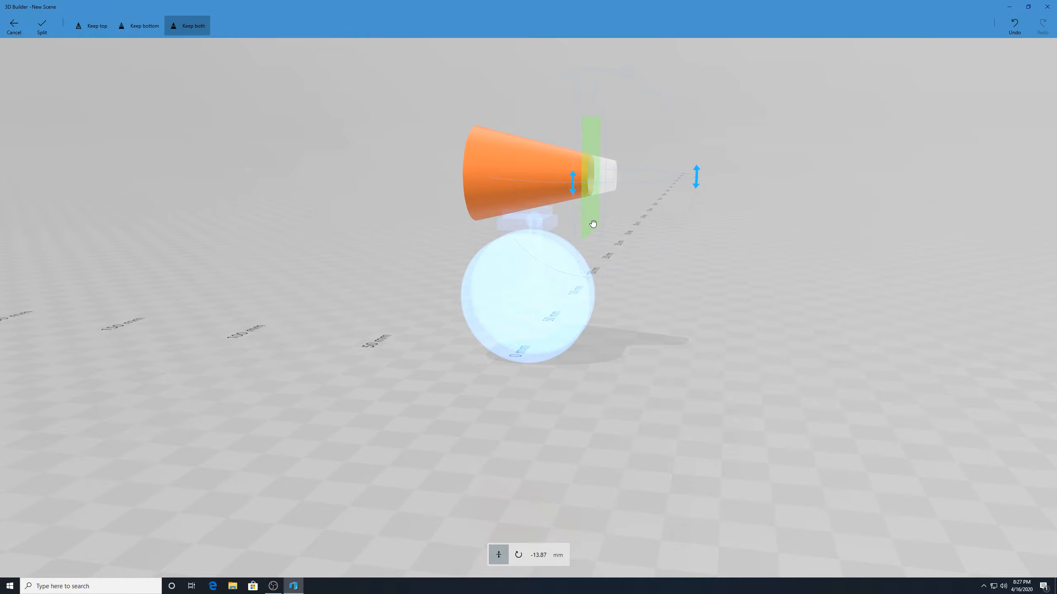
left_click(40, 26)
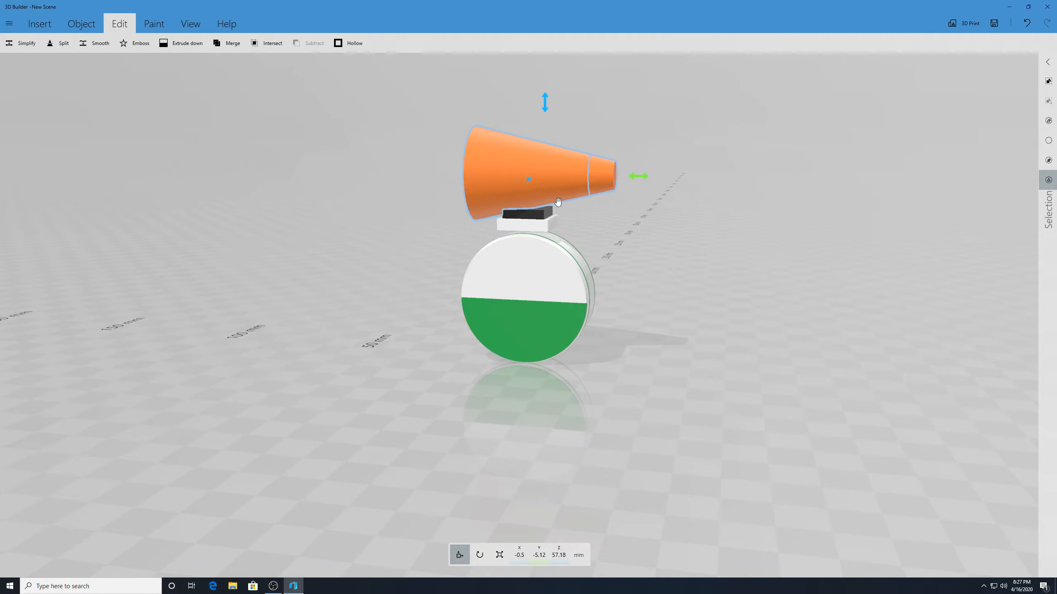
- Colour only the cone's split-off narrow tip green
left_click(696, 245)
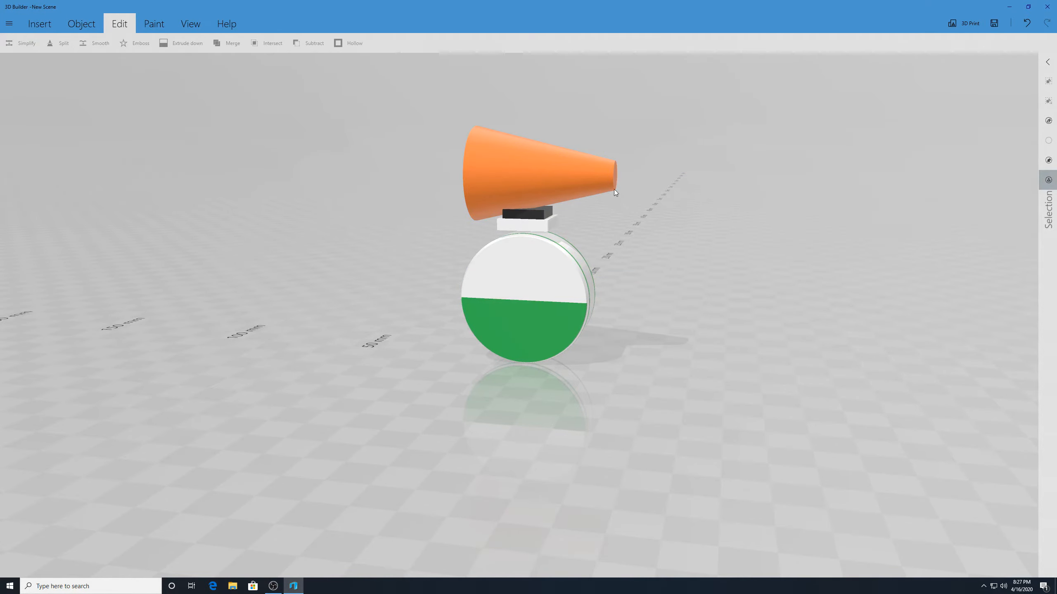
left_click(604, 181)
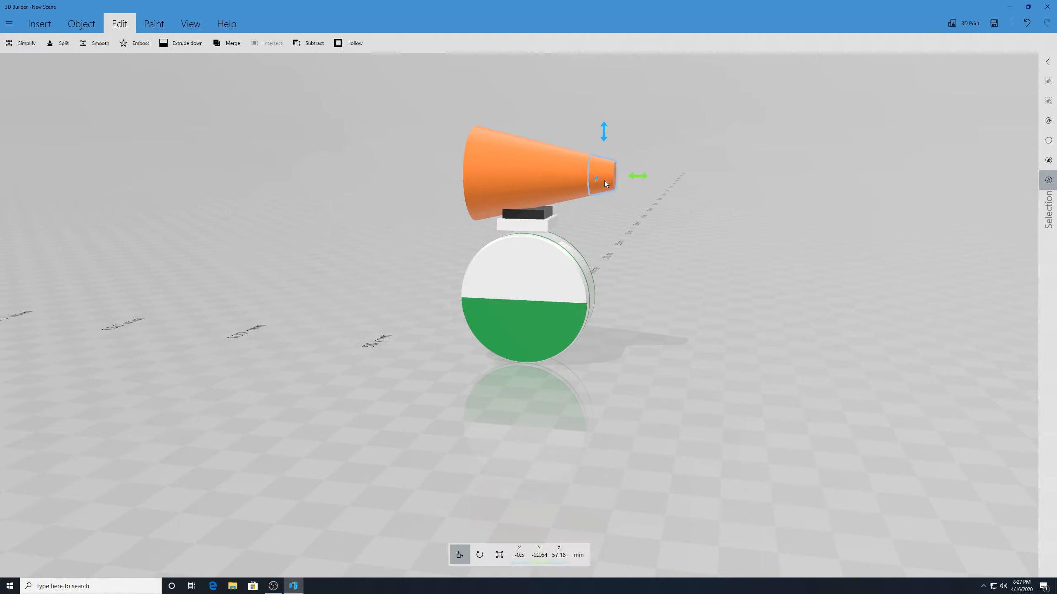
left_click(151, 24)
left_click(77, 43)
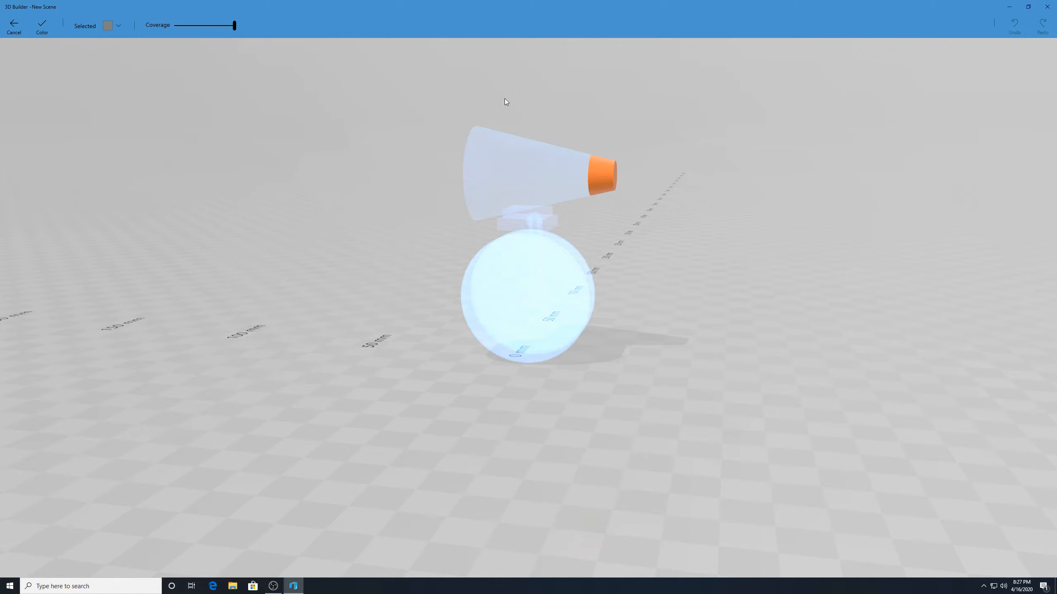
left_click(119, 26)
left_click(209, 85)
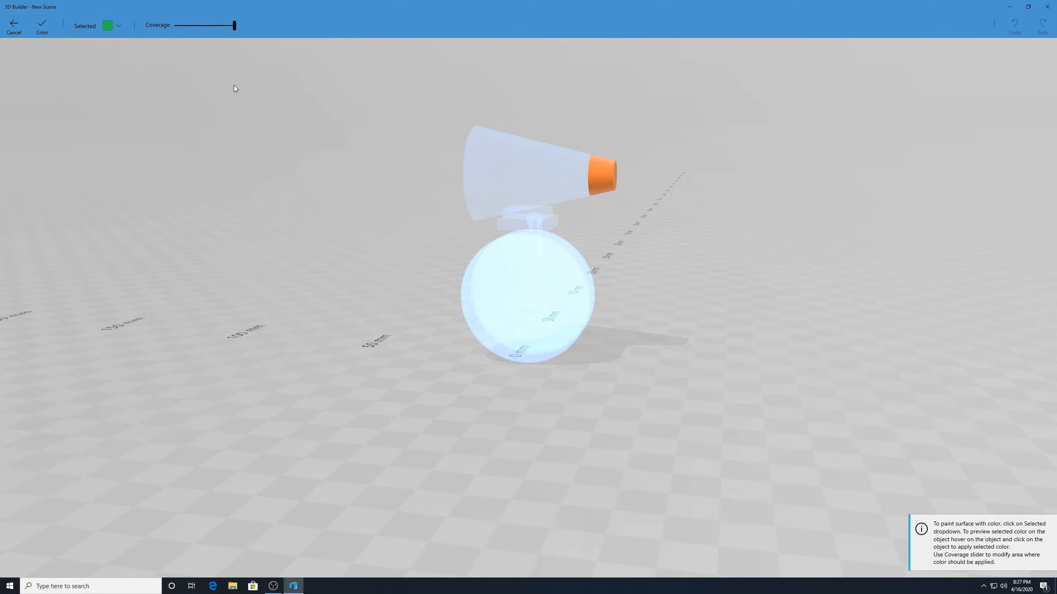
left_click(595, 166)
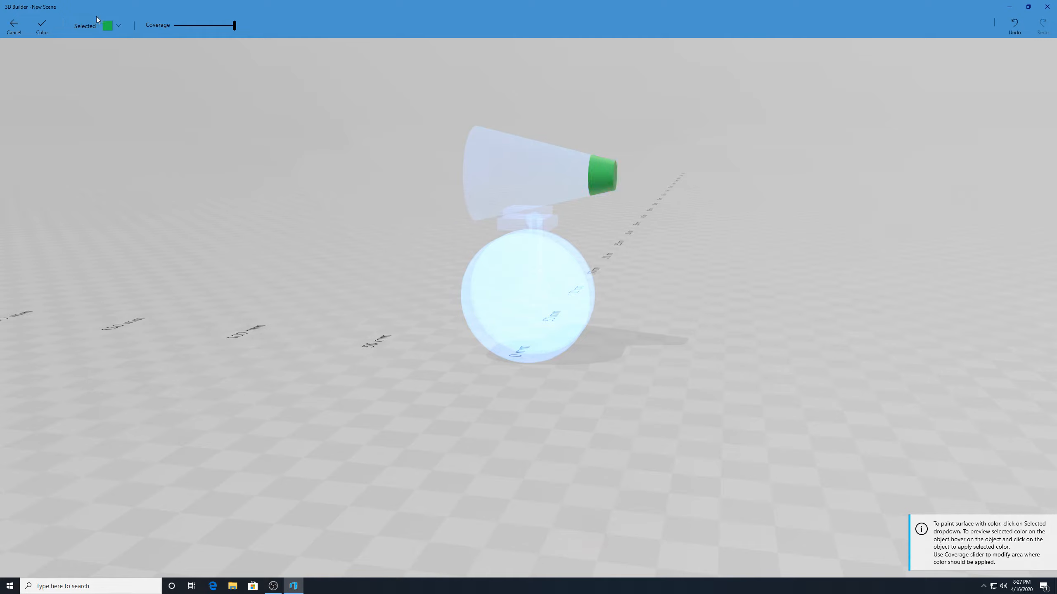
left_click(50, 27)
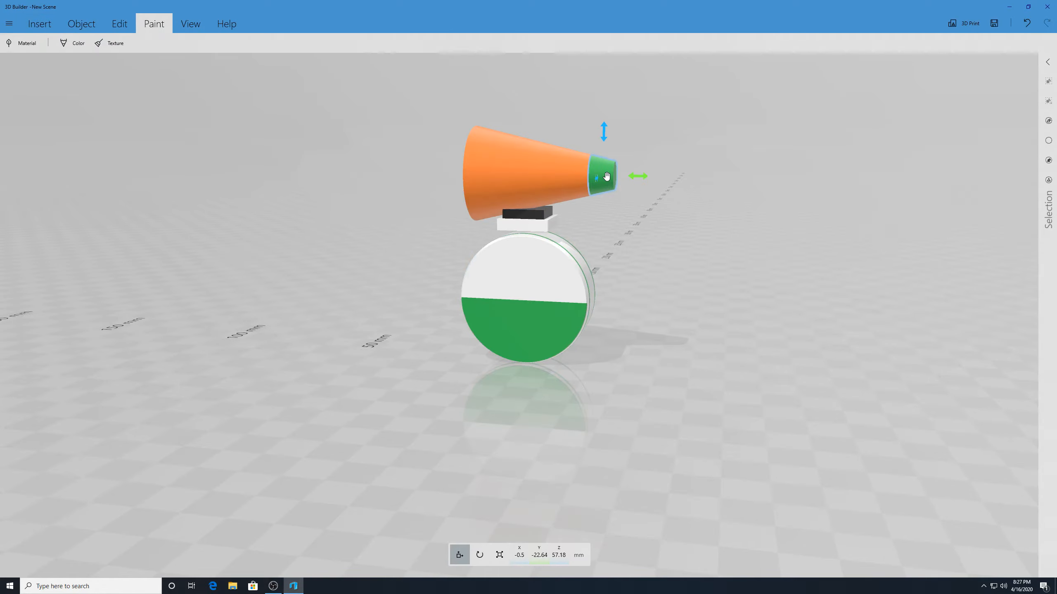
- Colour the larger section of the cone white
left_click(533, 194)
left_click(73, 44)
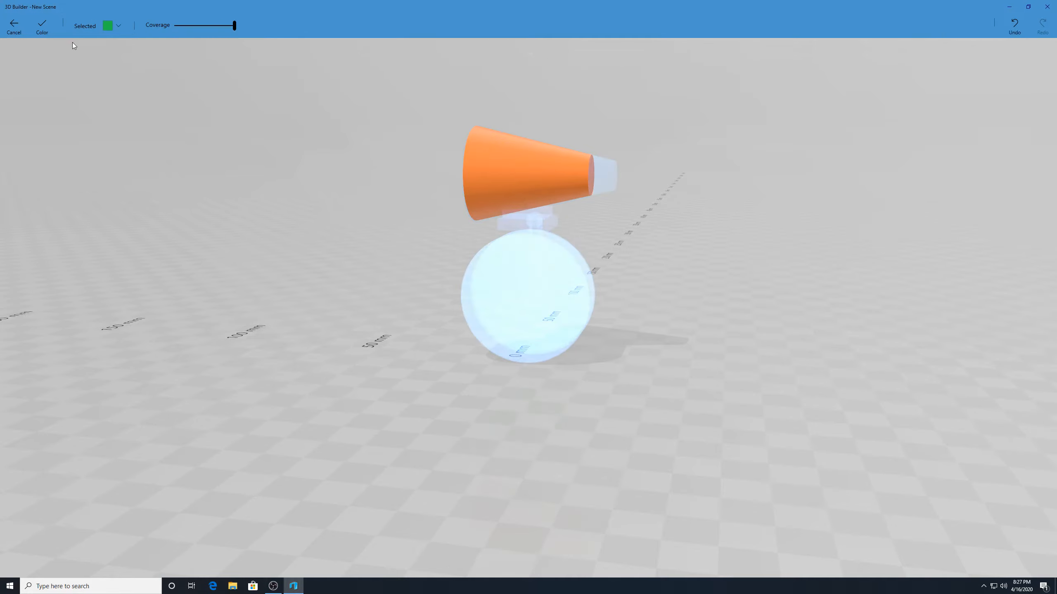
left_click(122, 27)
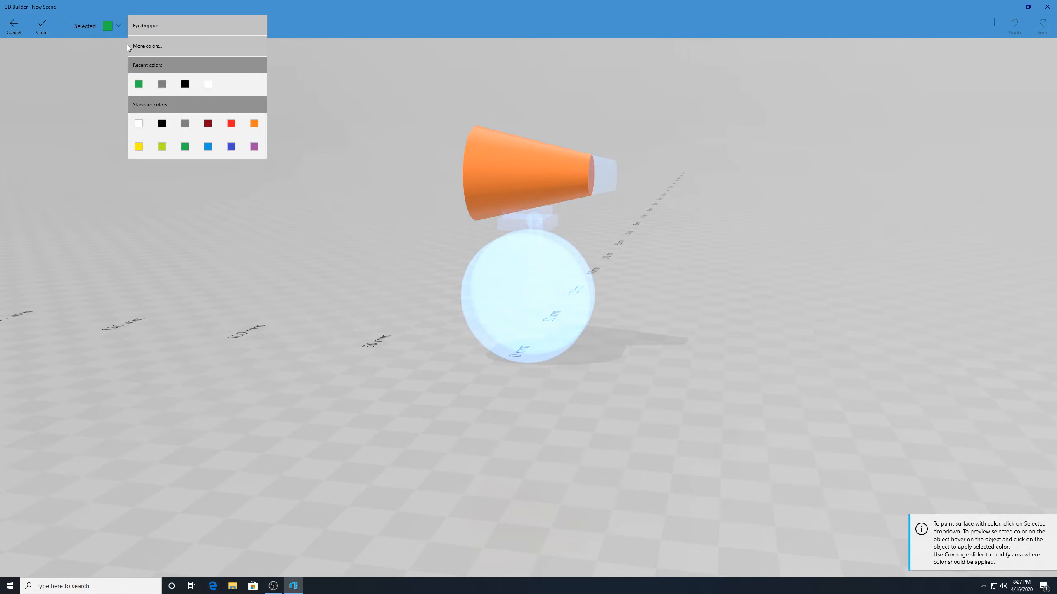
left_click(208, 84)
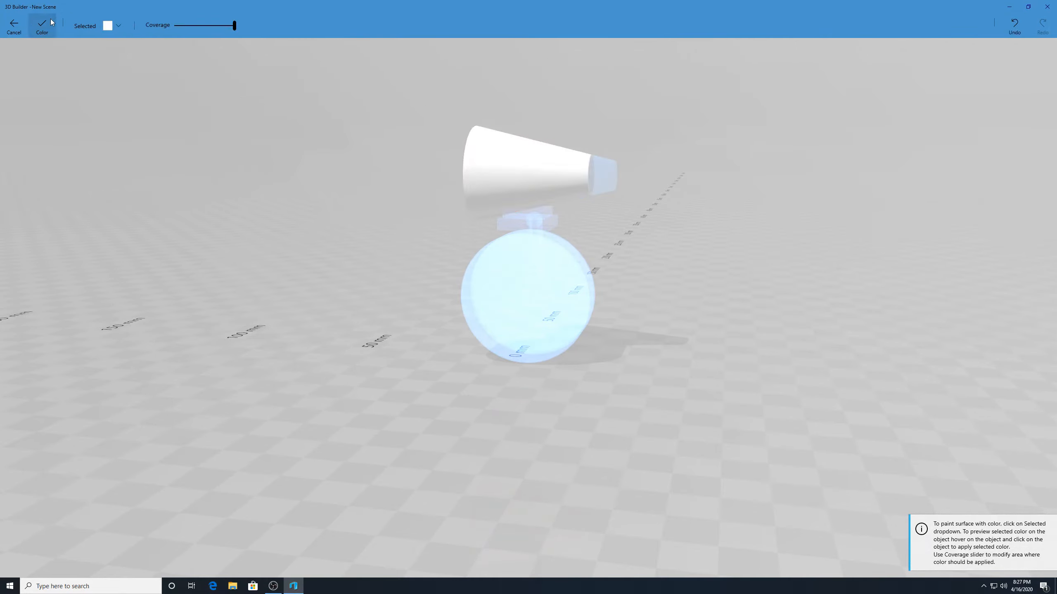
left_click(42, 25)
left_click(695, 201)
- Insert a cylinder and move it clear of the robot's body, to about X -49.1 mm
left_click_drag(695, 201, 776, 232)
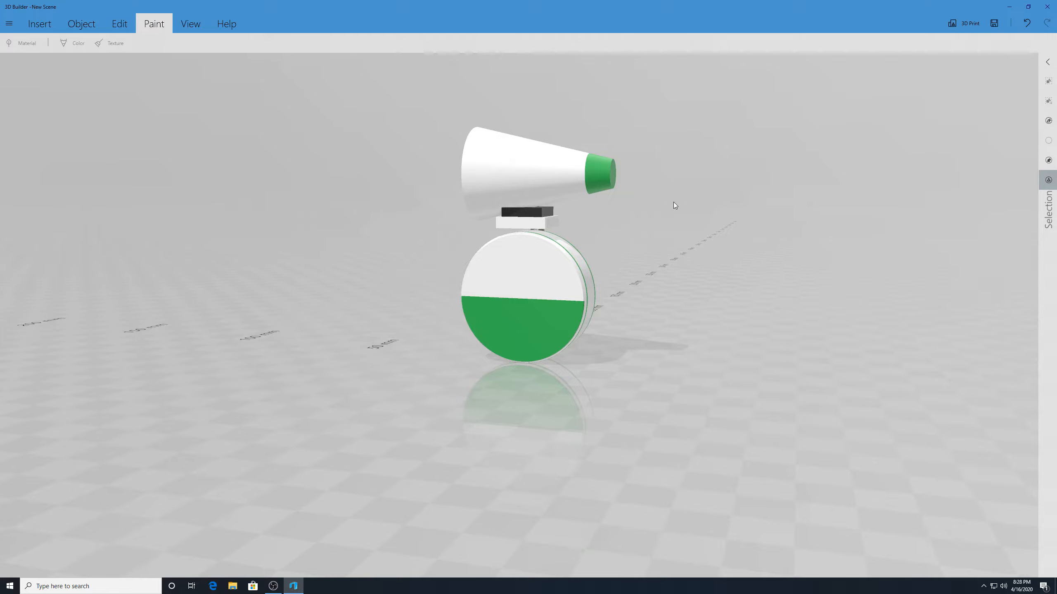
left_click_drag(710, 178, 390, 203)
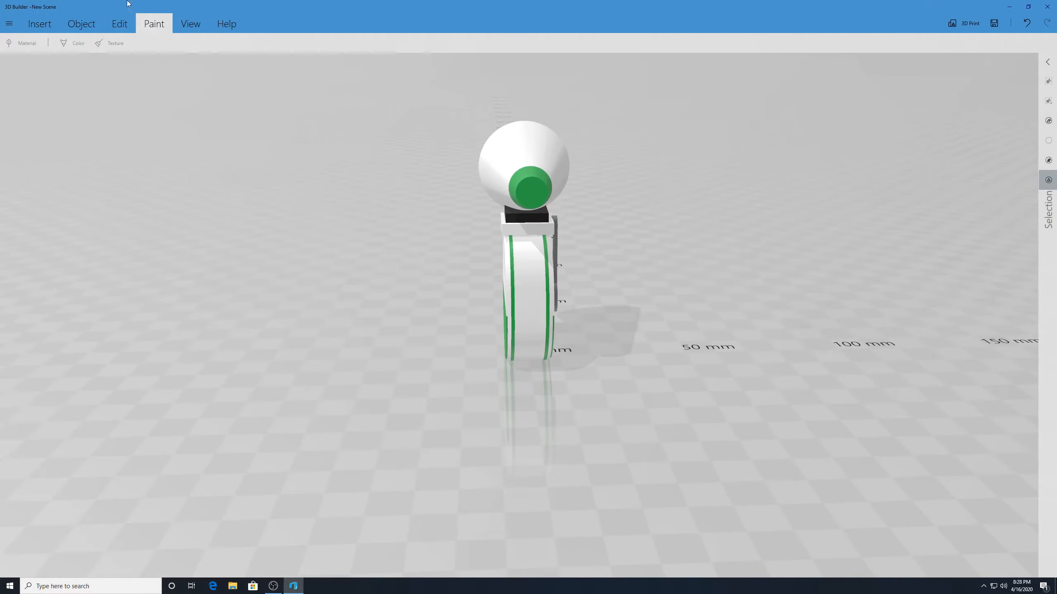
left_click(53, 24)
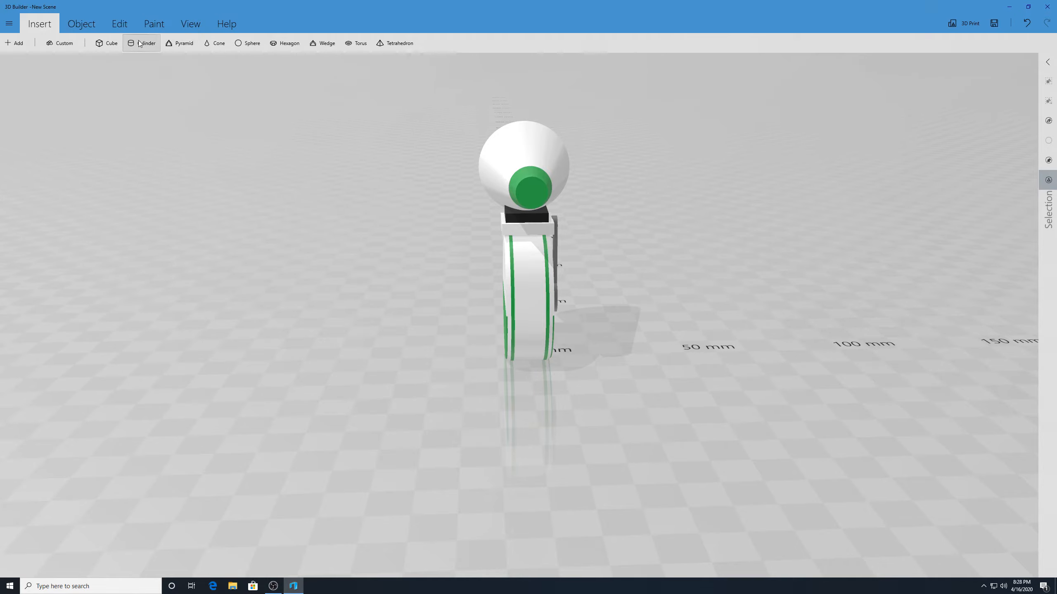
left_click(151, 45)
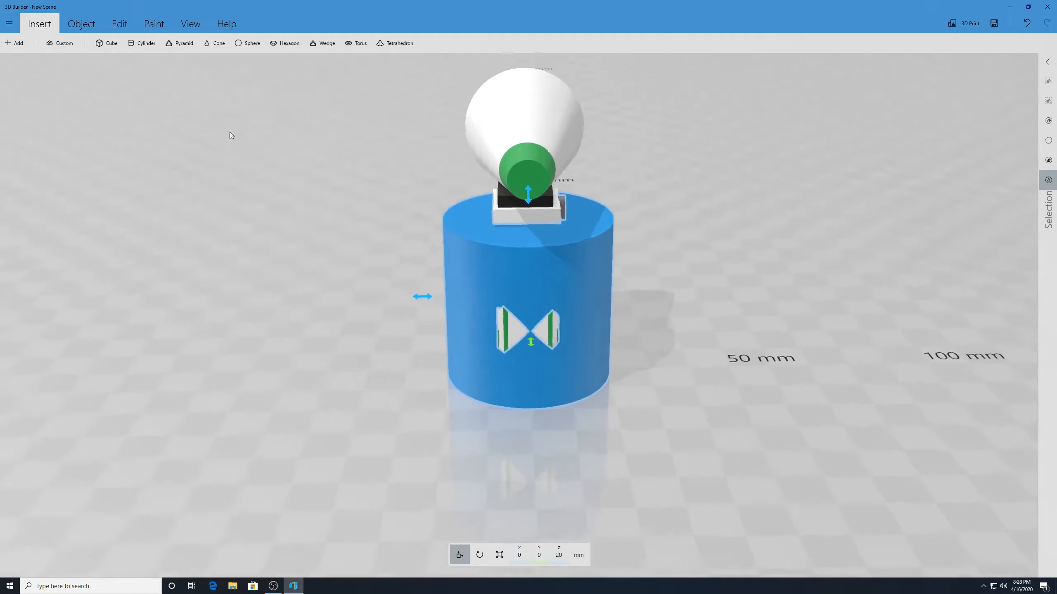
left_click_drag(319, 241, 150, 312)
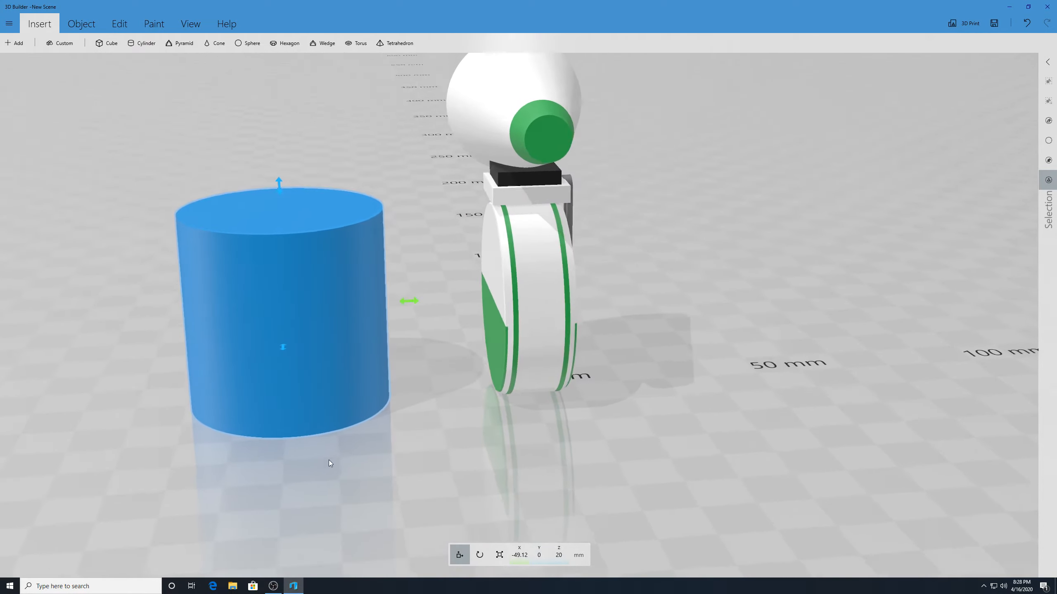
- Flatten the cylinder into a thin upright plate by reducing its X size to about 3.6 mm
left_click(499, 559)
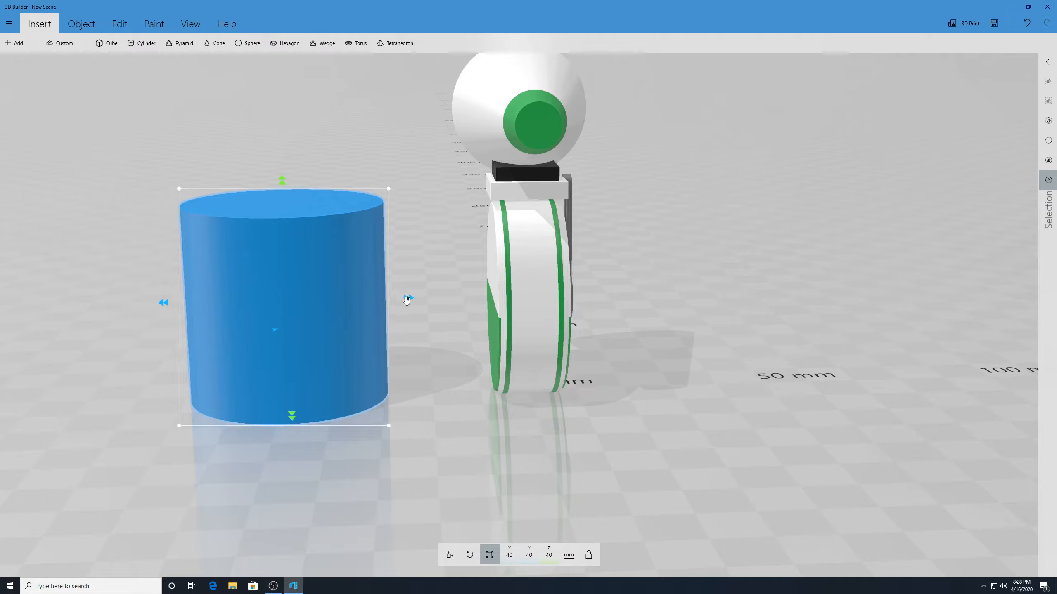
left_click_drag(409, 299, 219, 271)
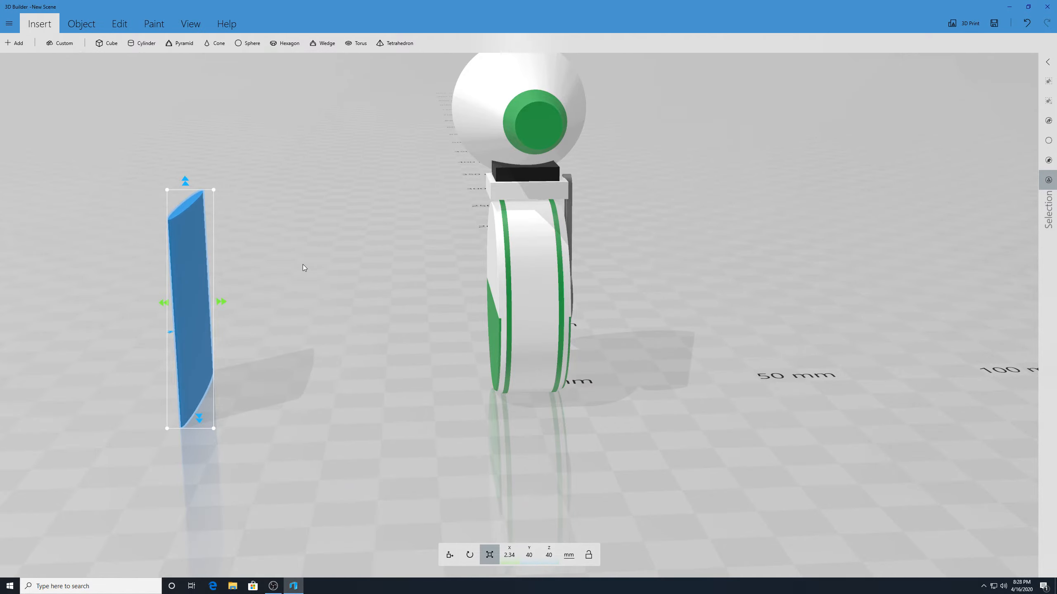
left_click_drag(302, 266, 363, 313)
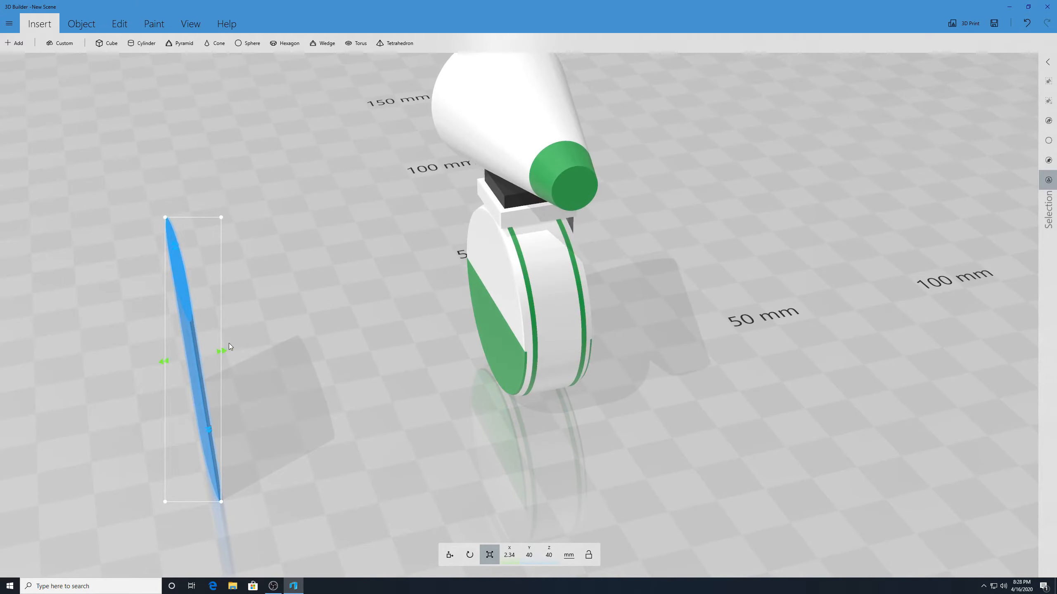
left_click_drag(226, 352, 232, 350)
right_click_drag(451, 367, 318, 376)
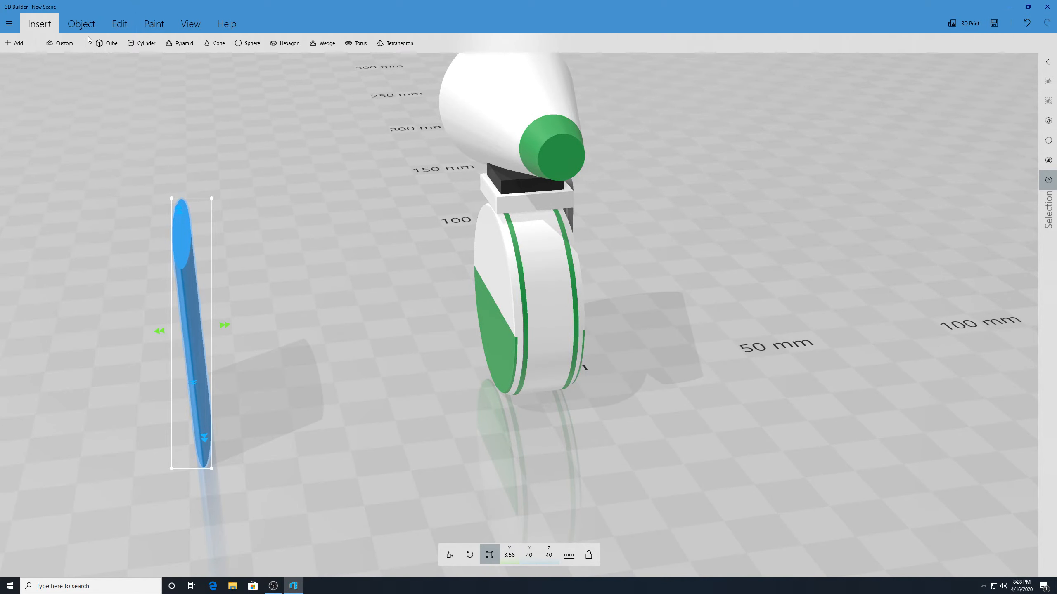
- Colour the flattened cylinder black
left_click(147, 23)
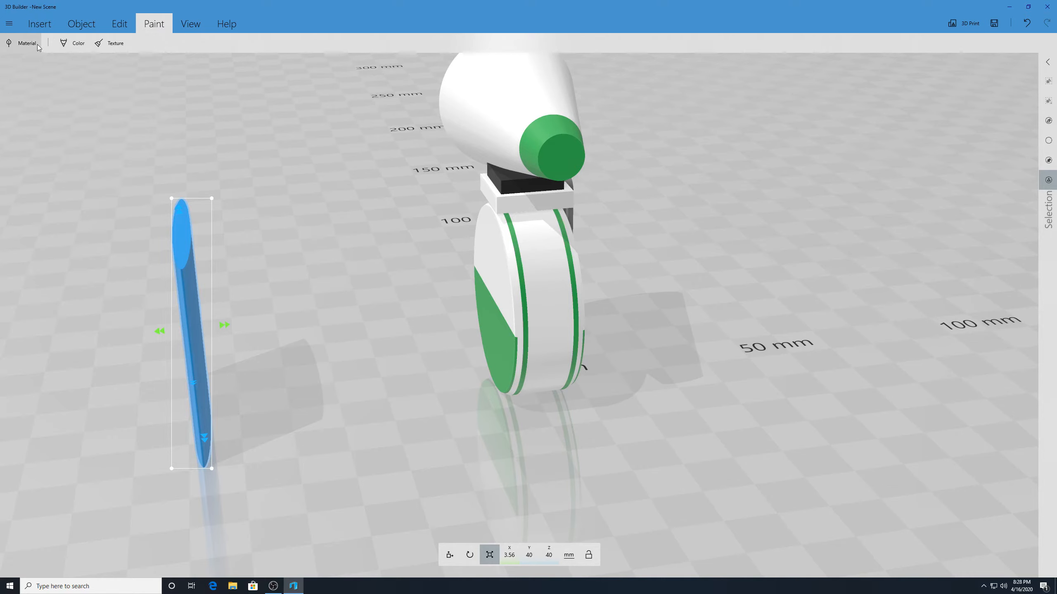
left_click(77, 45)
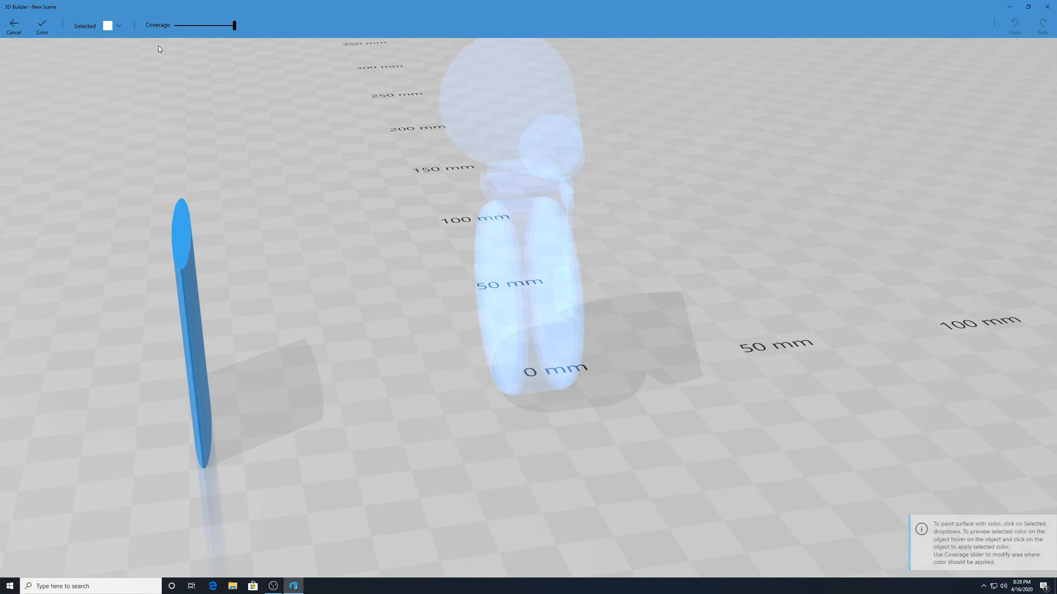
left_click(117, 26)
left_click(208, 84)
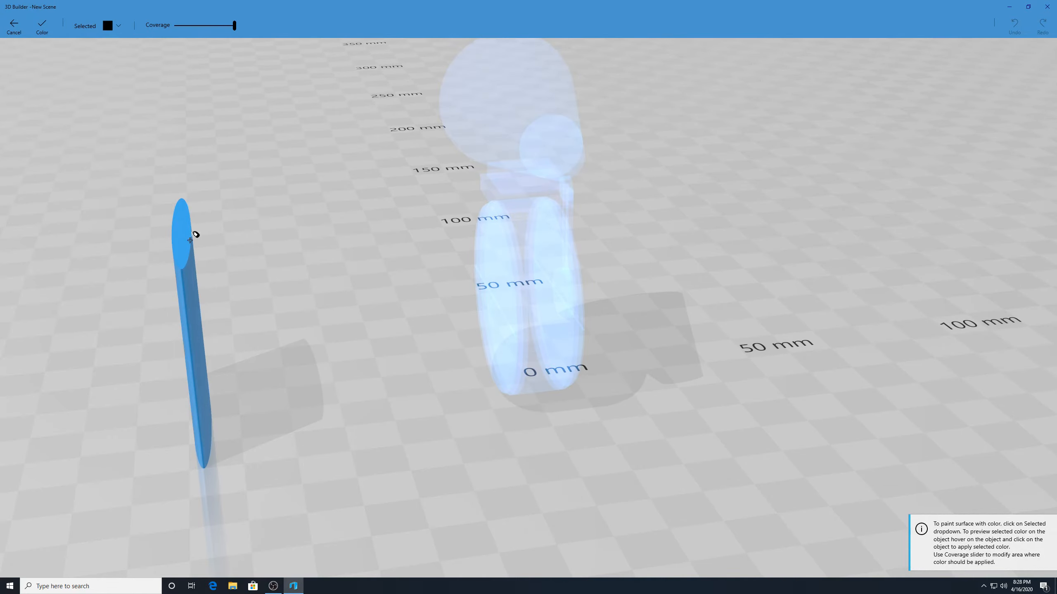
left_click(190, 233)
left_click(42, 26)
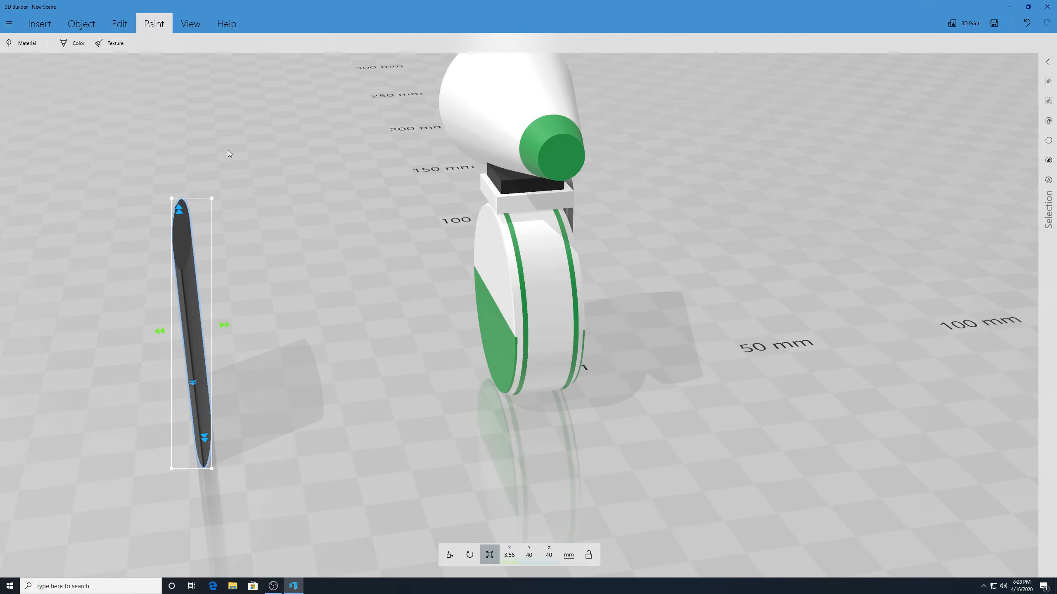
left_click(227, 150)
- Make two copies of the black plate and line them up beside the original with small even gaps, the first copy at about X -60.4 mm
left_click(182, 242)
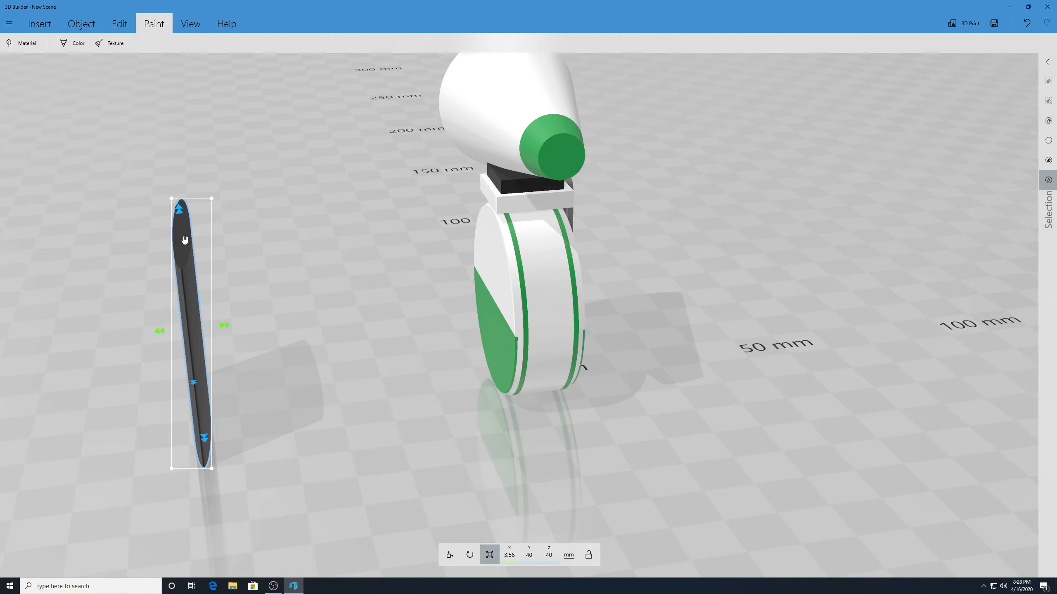
left_click(176, 415)
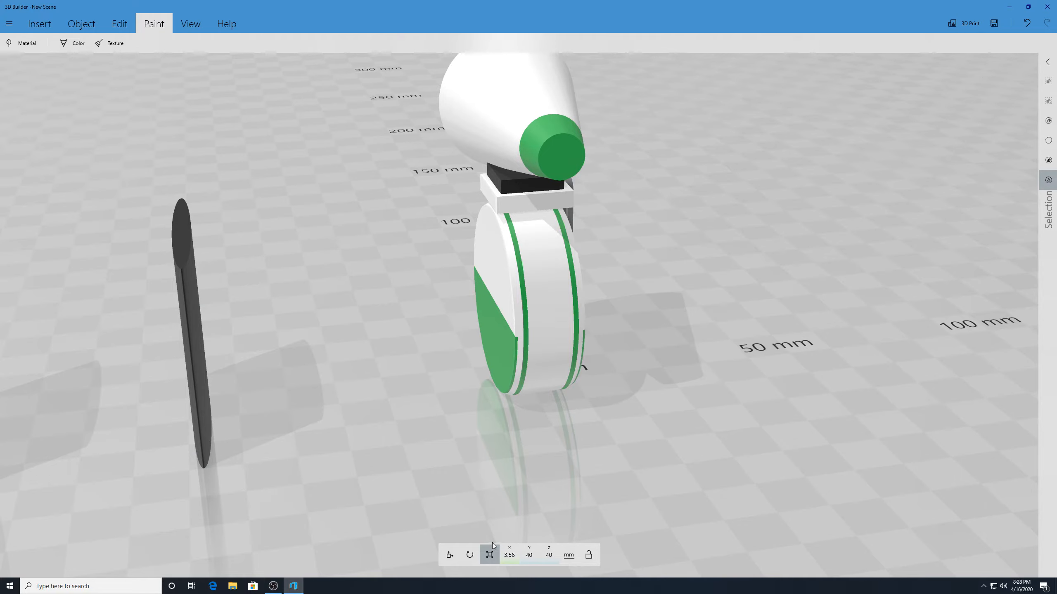
left_click(449, 555)
scroll(195, 401, "down", 4)
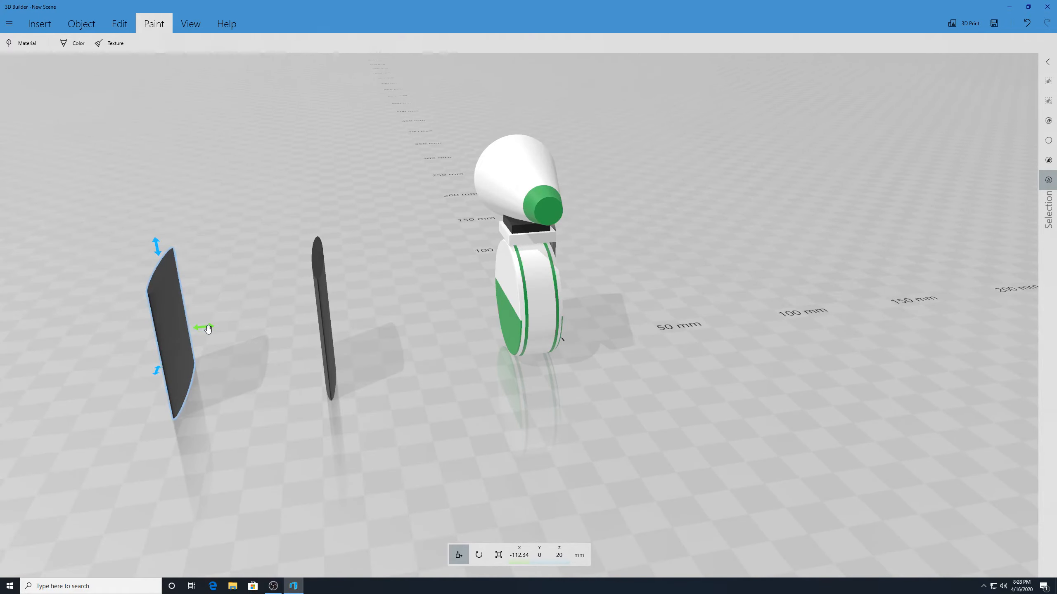
left_click_drag(208, 329, 379, 330)
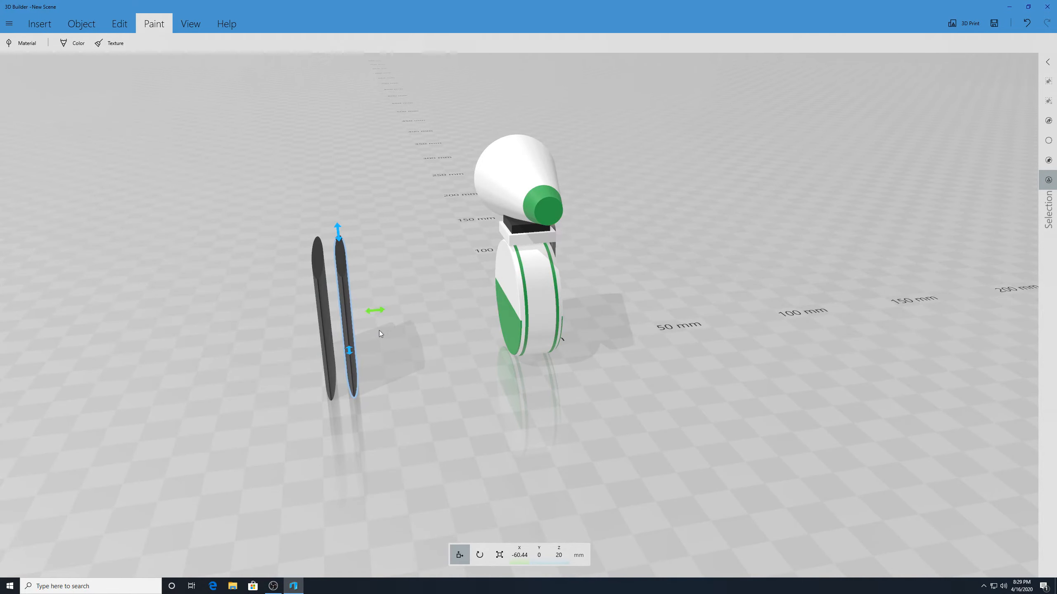
key("ctrl+z")
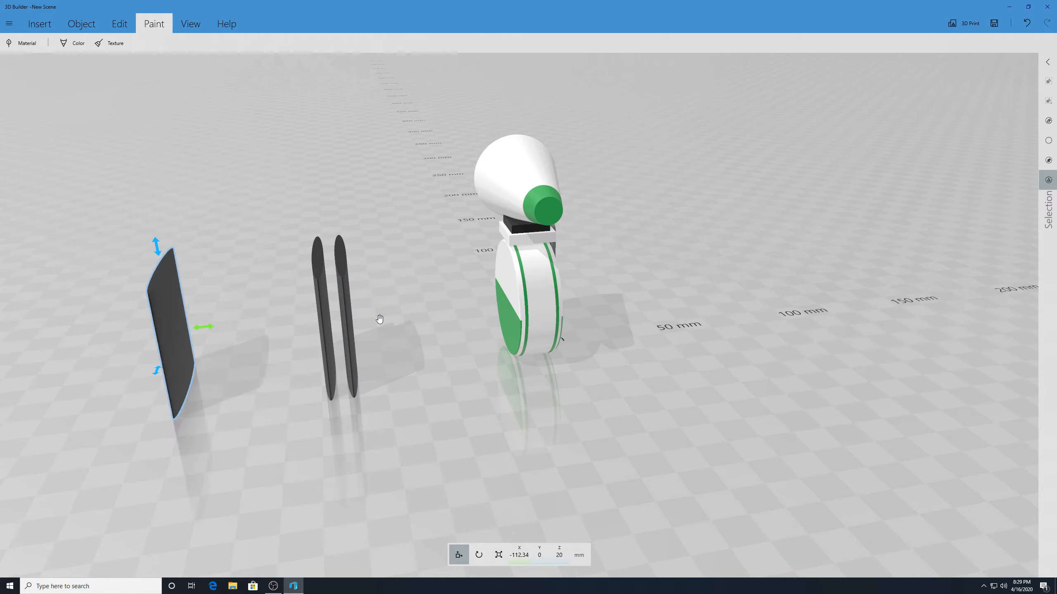
left_click_drag(210, 328, 454, 354)
left_click(454, 354)
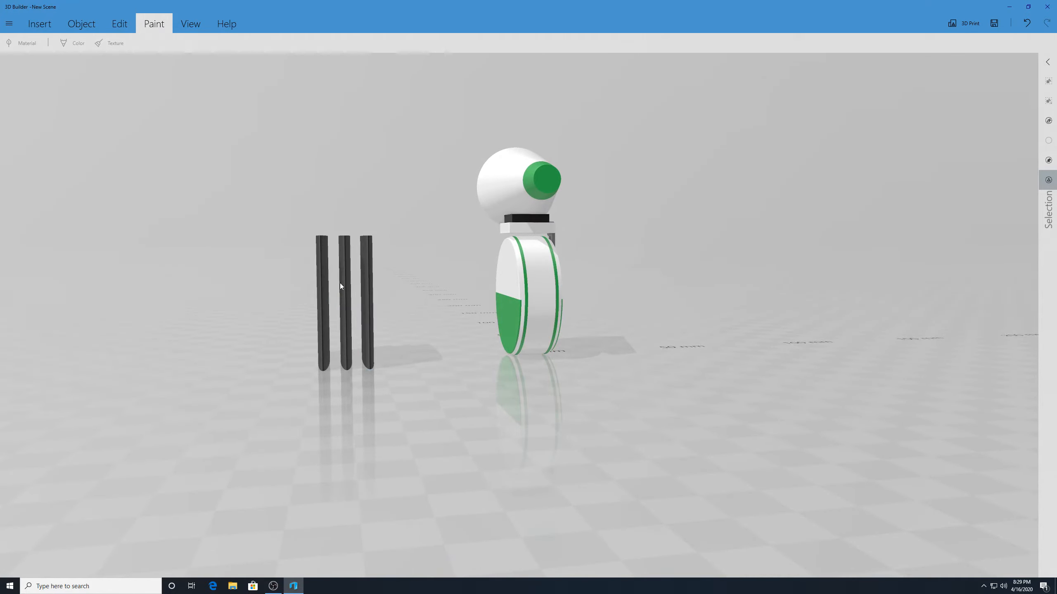
- Select all three black plates and shrink them together to about 15.8 mm in X and 30.2 mm in Y
left_click_drag(408, 204, 744, 309)
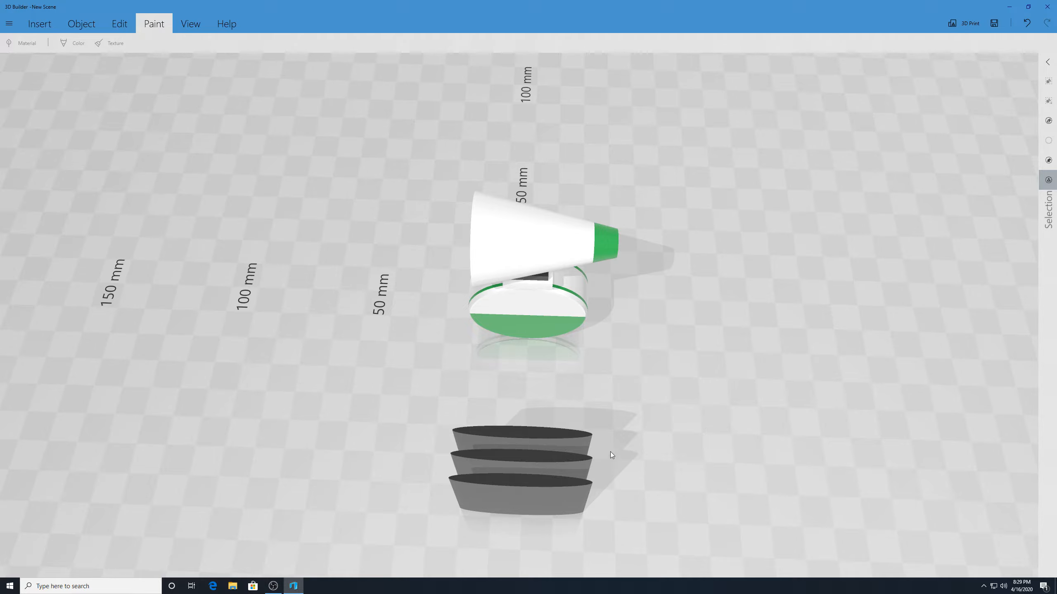
left_click_drag(610, 452, 545, 427)
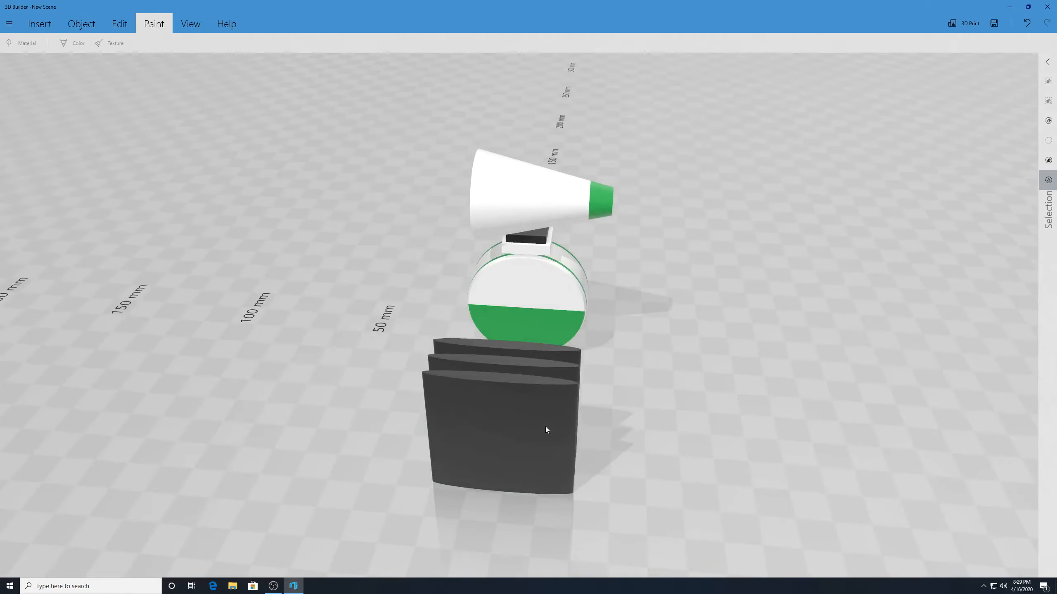
left_click(545, 427)
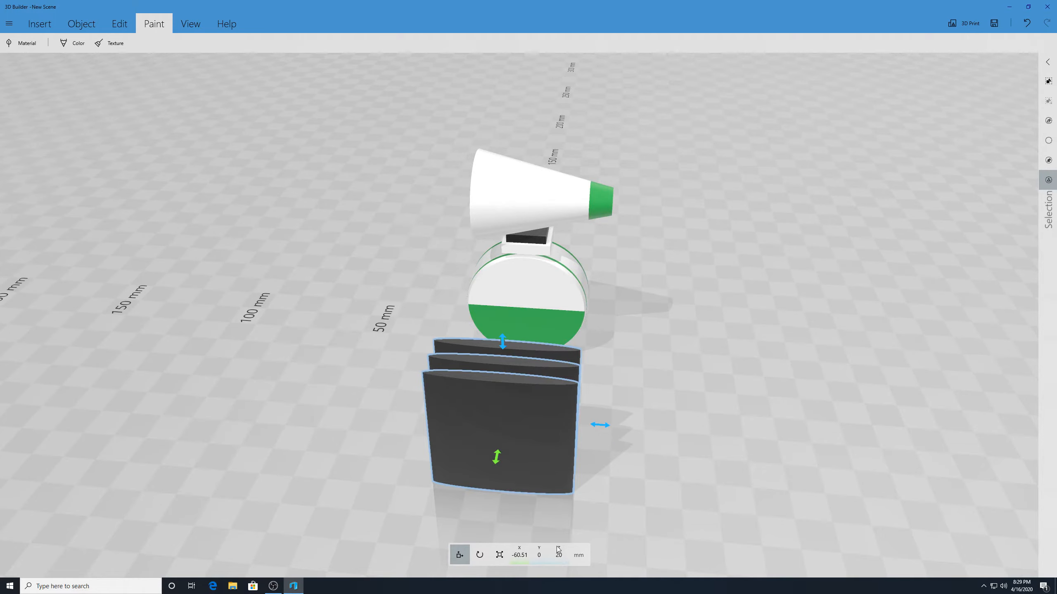
left_click(499, 555)
left_click_drag(603, 427, 565, 430)
left_click_drag(618, 455, 336, 431)
left_click_drag(298, 323, 302, 320)
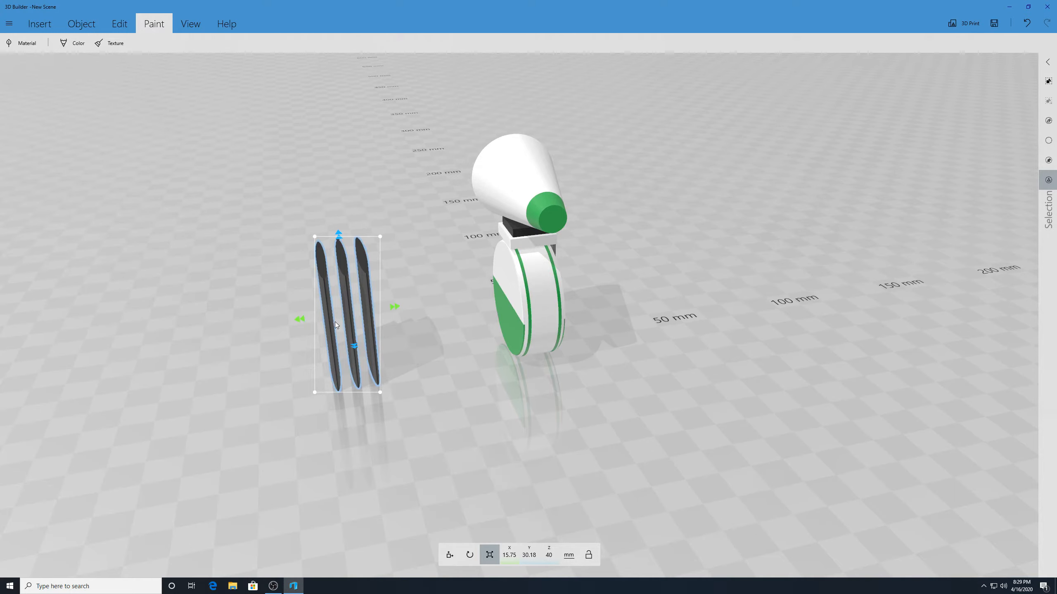
- Move the three plates over the robot to about X 0.4 mm and raise them above the cone to about Z 77.2 mm
left_click(449, 555)
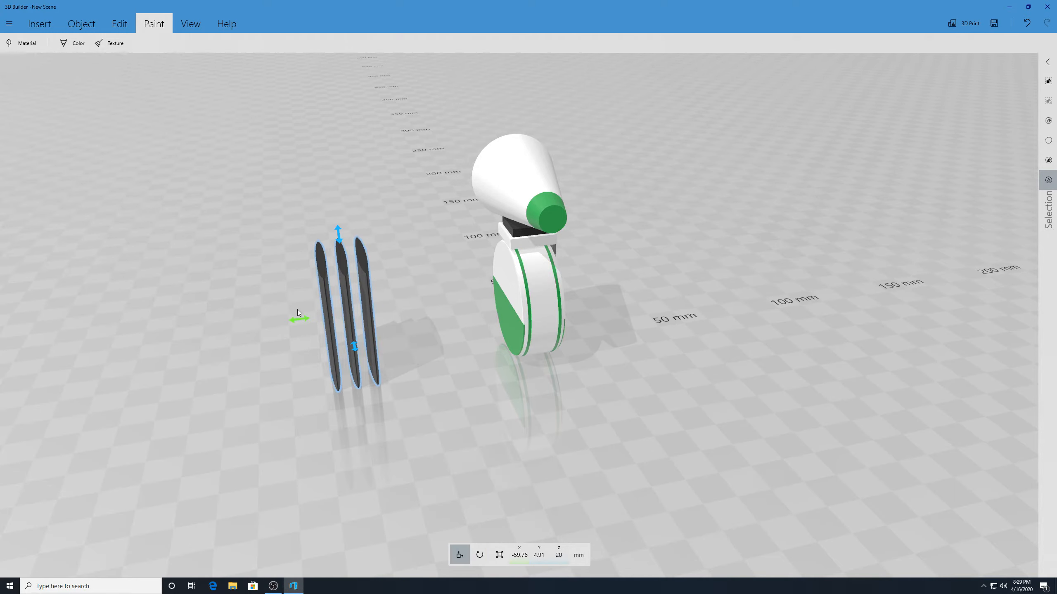
left_click_drag(298, 312, 686, 286)
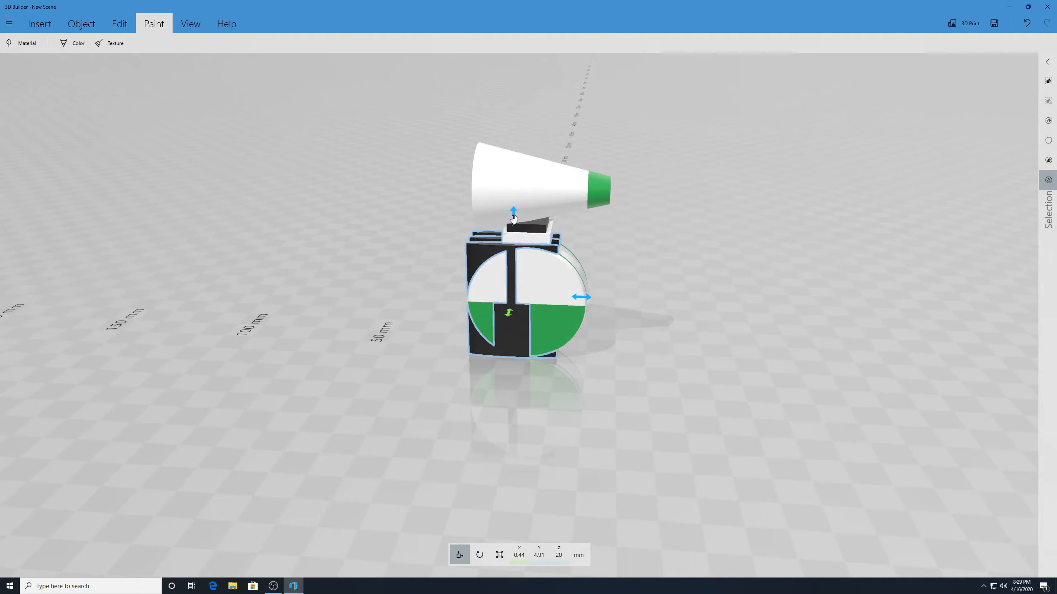
left_click_drag(513, 212, 542, 32)
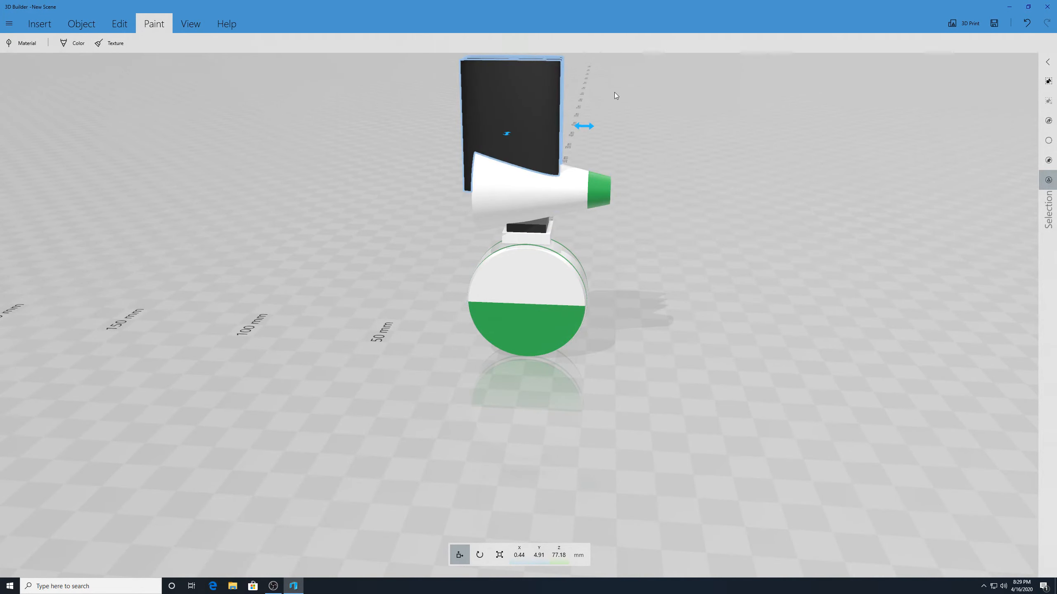
- Centre the three black plates over the cone head at about X -0.9 mm and Y -2.5 mm
left_click_drag(584, 126, 608, 127)
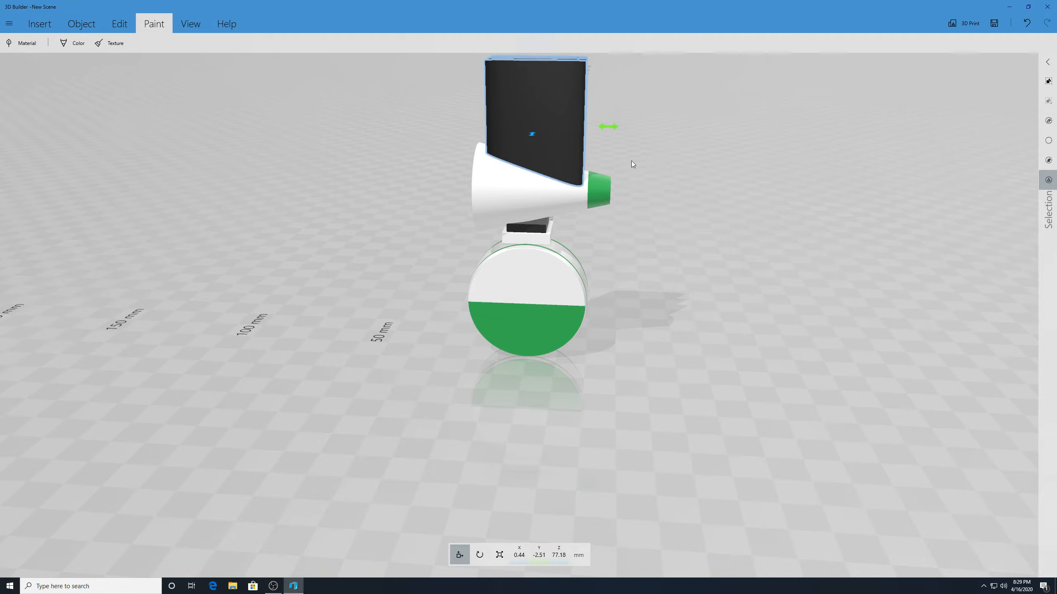
left_click_drag(822, 222, 420, 210)
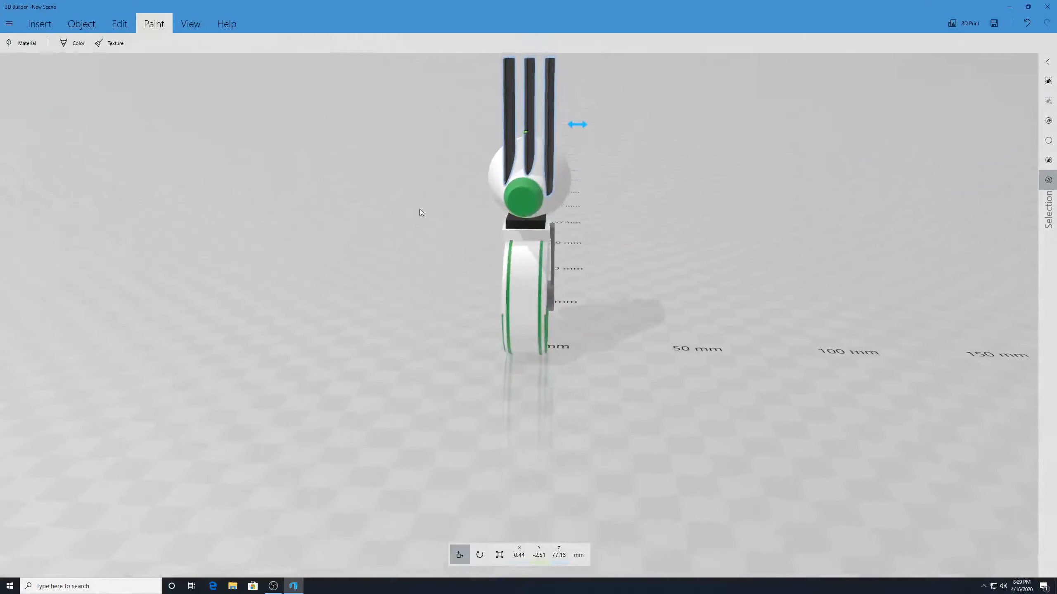
left_click_drag(665, 280, 643, 277)
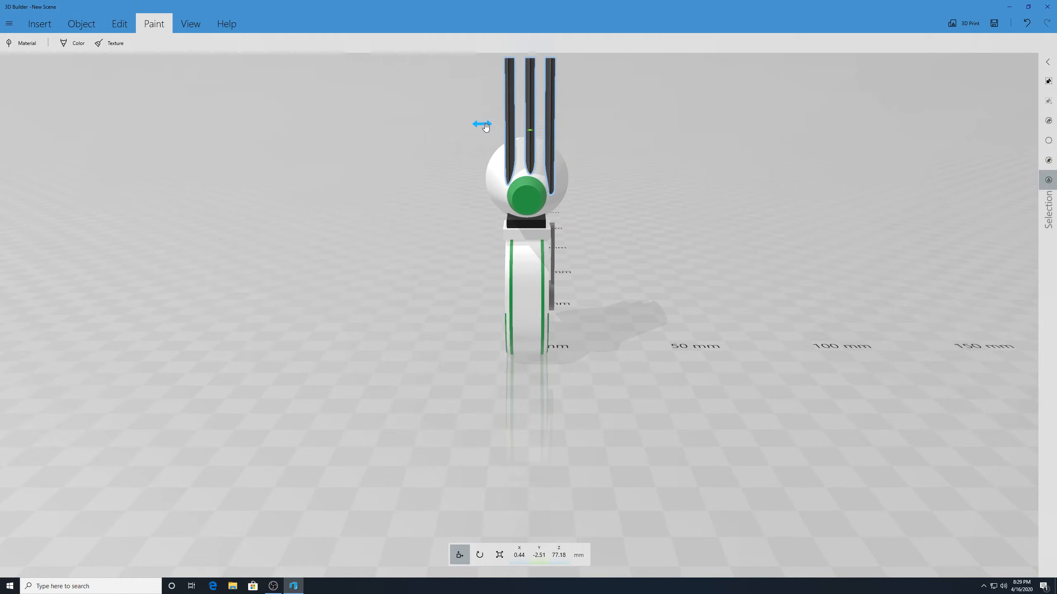
left_click_drag(481, 123, 479, 125)
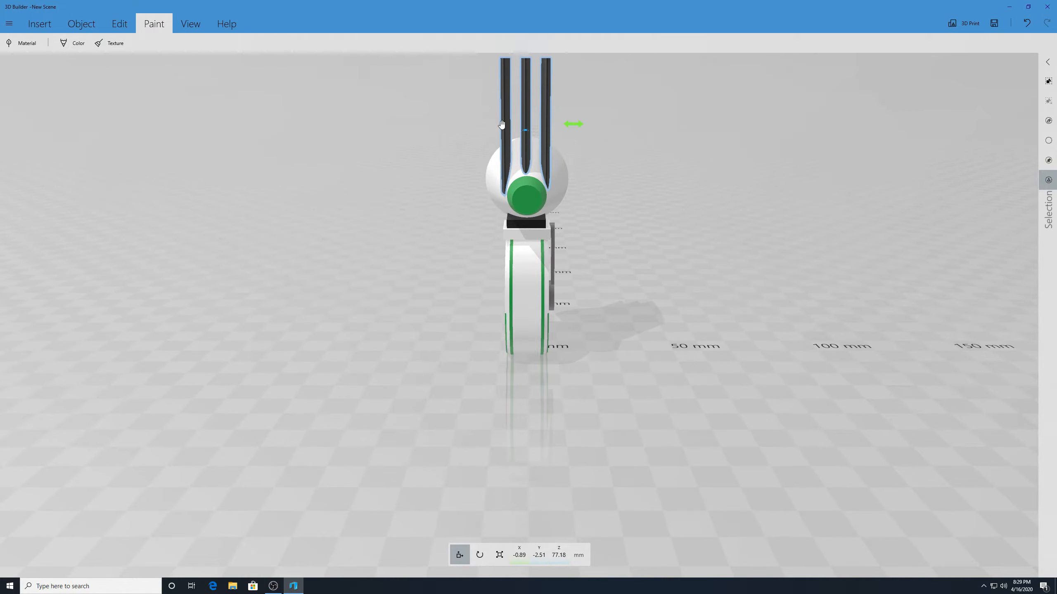
- Move both outer plates closer to the middle one for small even gaps, placing the first at about X -5.5 mm
left_click(530, 108, "ctrl")
left_click(550, 116, "ctrl")
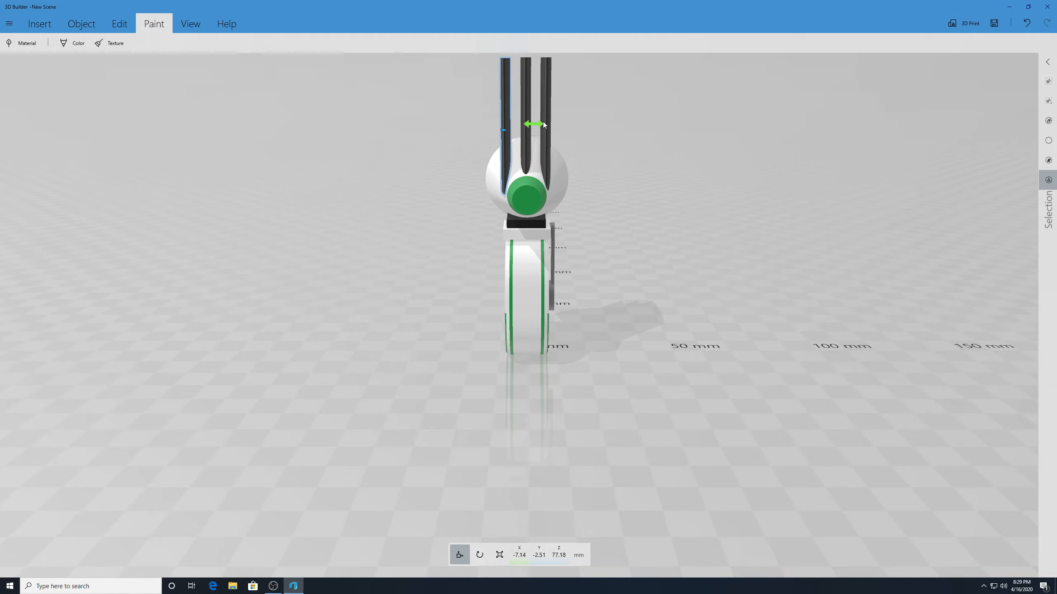
left_click_drag(539, 126, 540, 125)
left_click(512, 158)
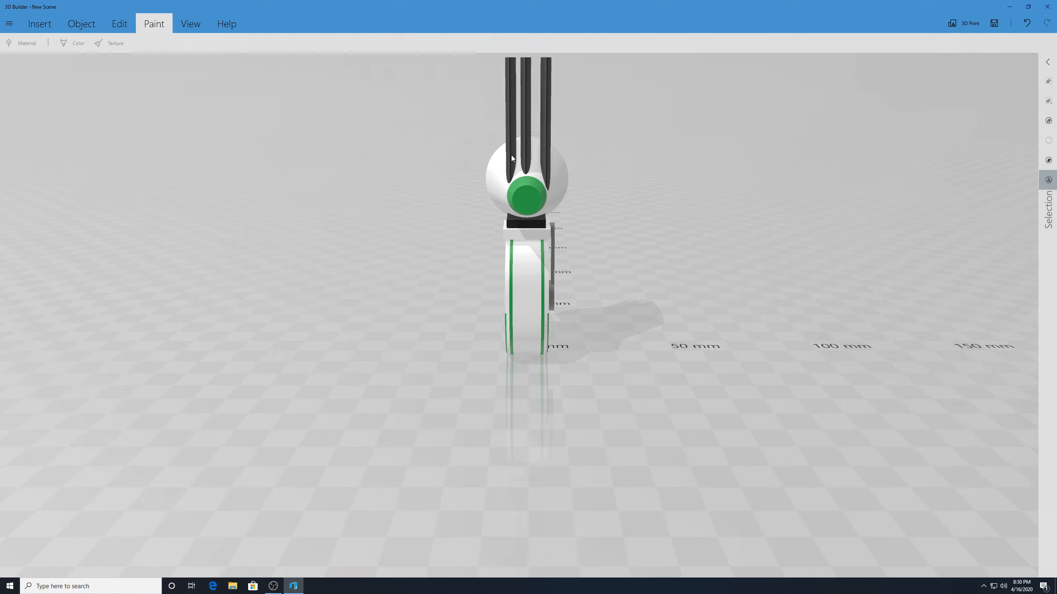
left_click(546, 144)
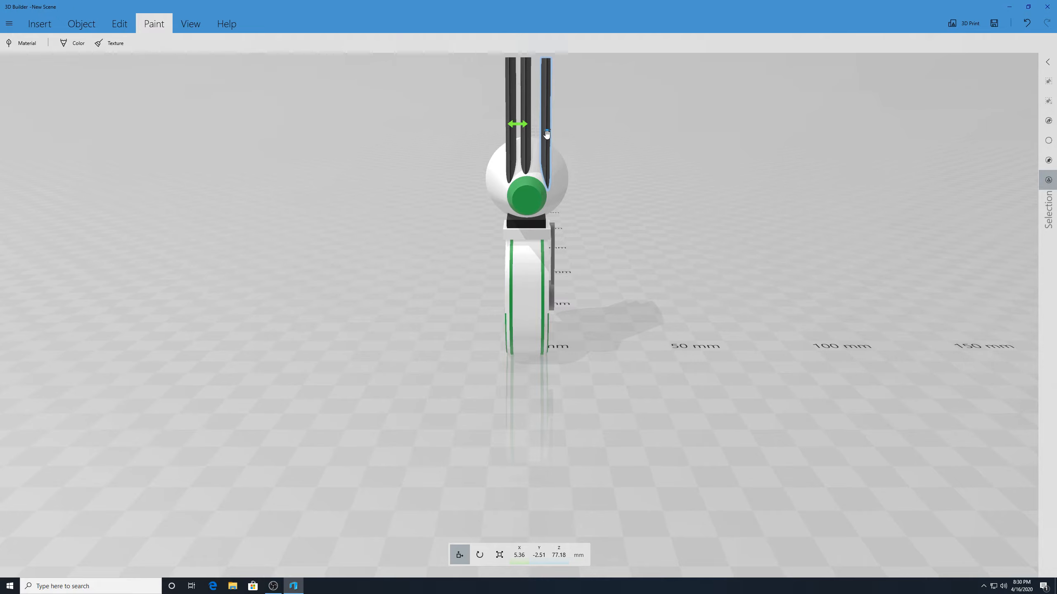
left_click_drag(524, 128, 519, 130)
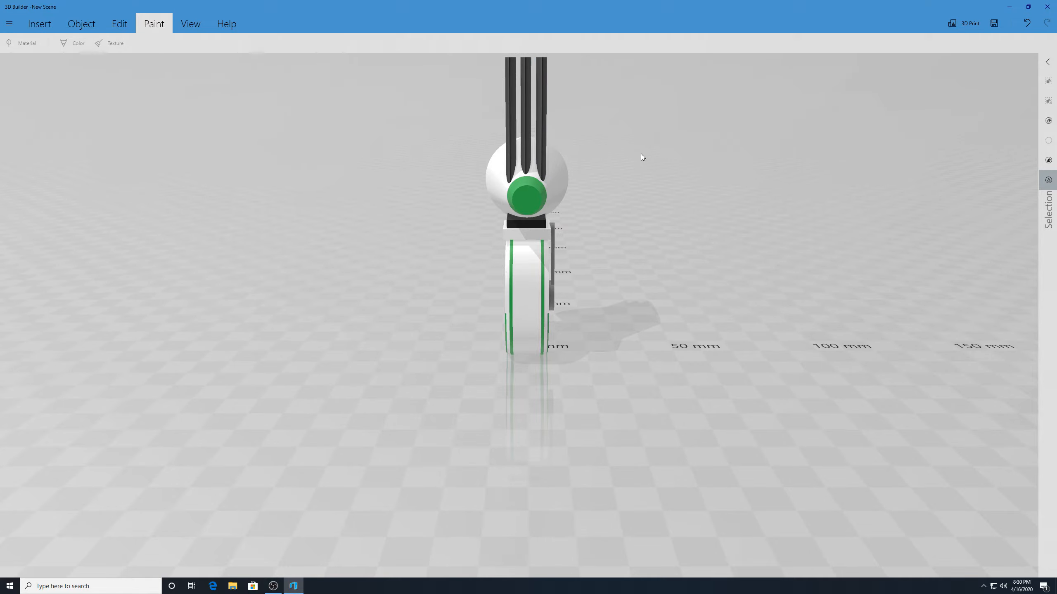
- Select all three black plates together and narrow them to about 24.4 mm in Y
mouse_move(640, 153)
left_mouse_down()
mouse_move(644, 170)
mouse_move(981, 206)
mouse_move(841, 220)
mouse_move(816, 191)
left_mouse_up()
left_click(570, 153)
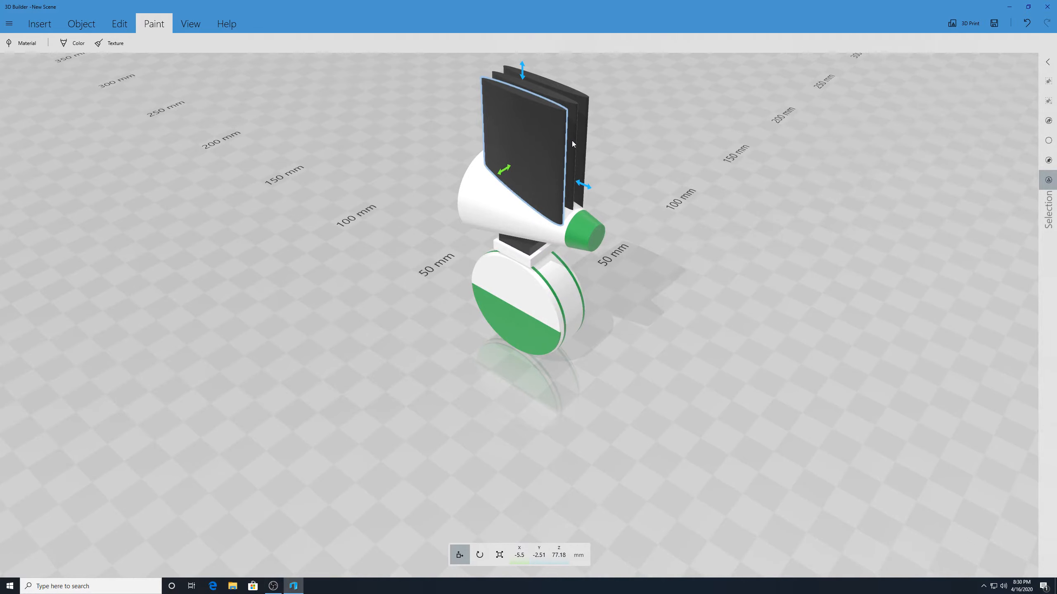
left_click(572, 141, "ctrl")
left_click(583, 137, "ctrl")
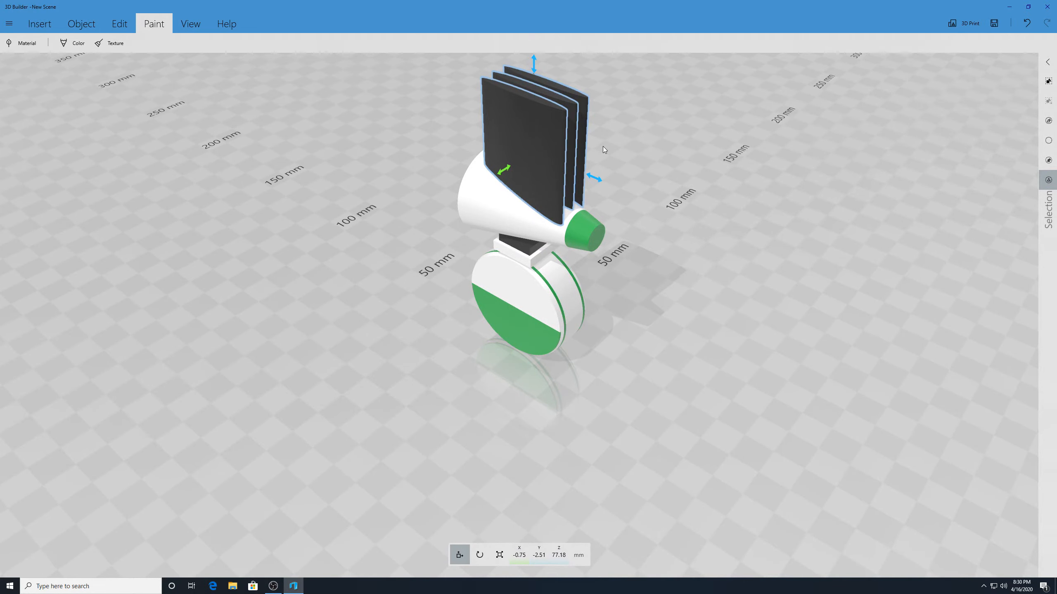
left_click_drag(614, 98, 762, 150)
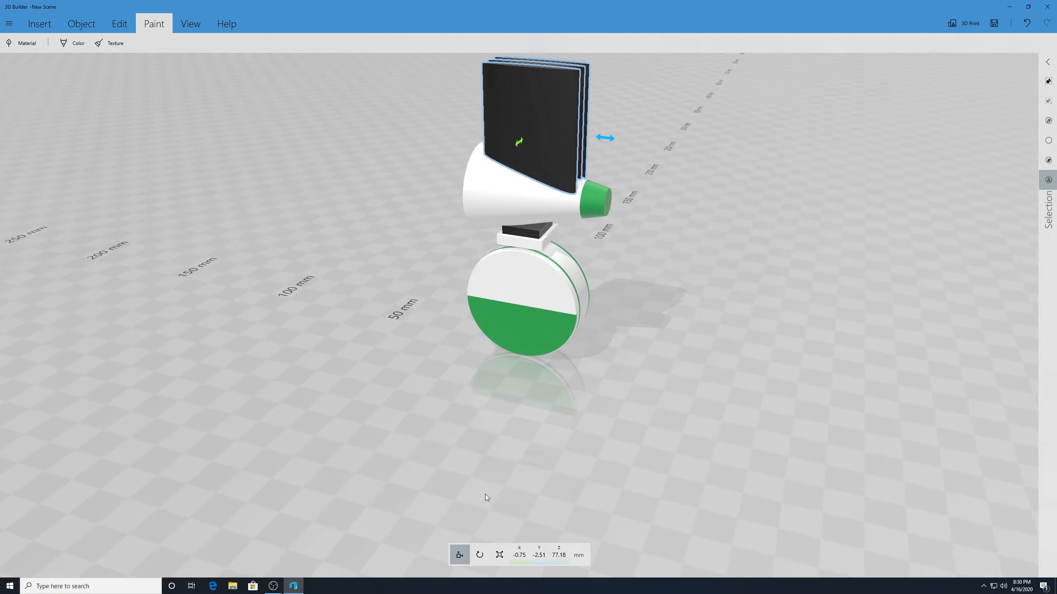
left_click(500, 555)
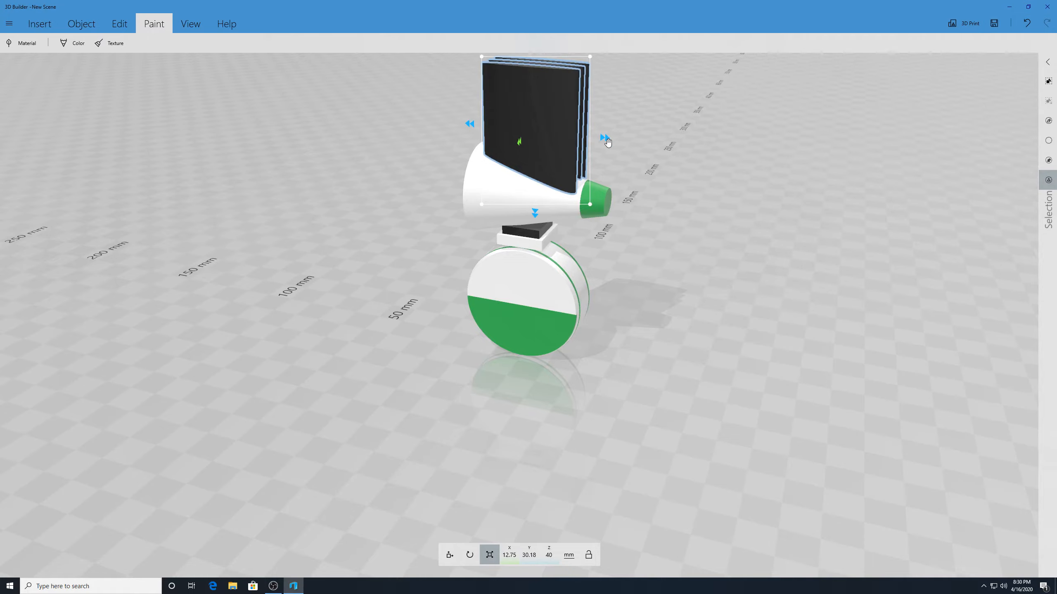
left_click_drag(604, 137, 570, 151)
left_click_drag(370, 191, 416, 172)
left_click_drag(466, 123, 475, 120)
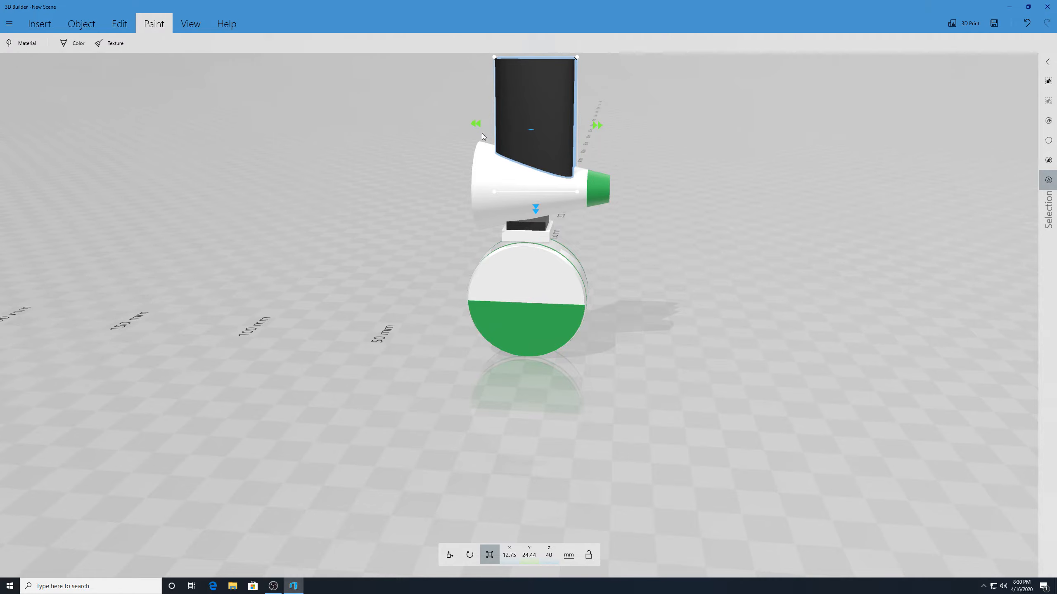
- Tilt the three plates toward the green tip with a roll of about 17 degrees
left_click_drag(767, 220, 777, 199)
scroll(749, 199, "down", 2)
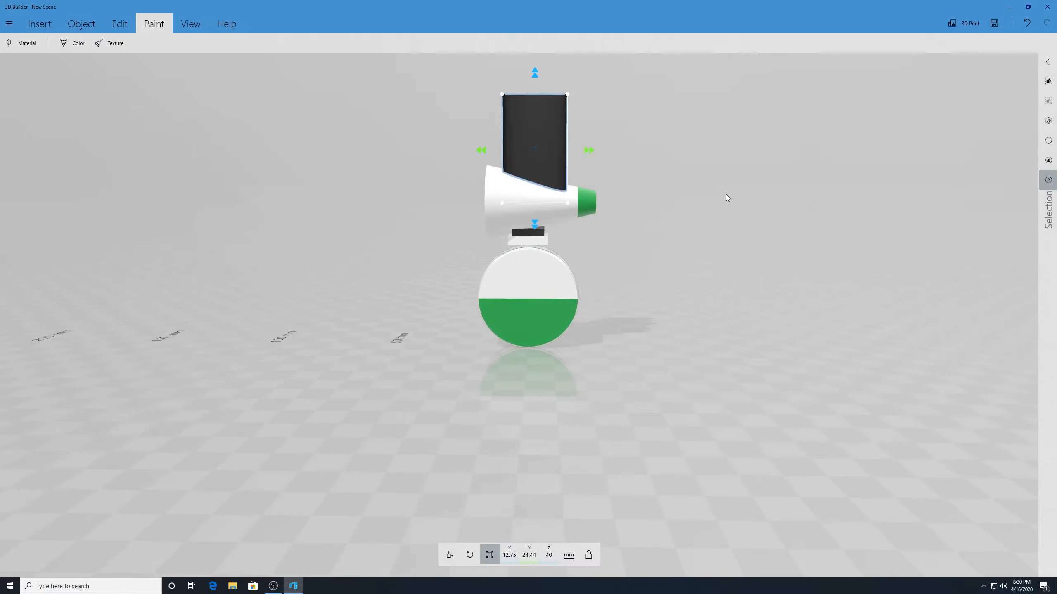
left_click(469, 555)
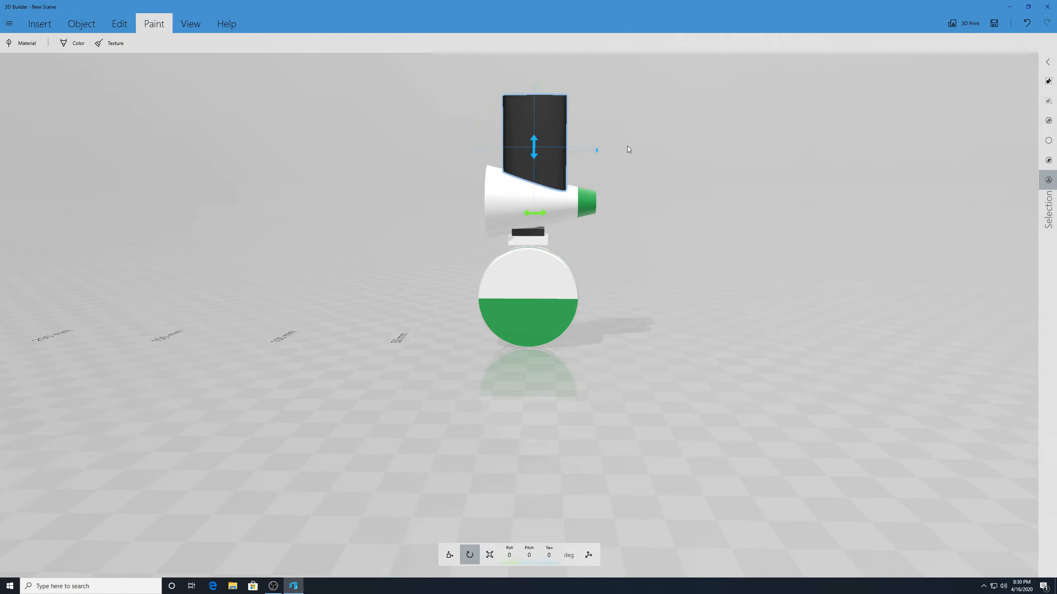
left_click_drag(539, 215, 523, 216)
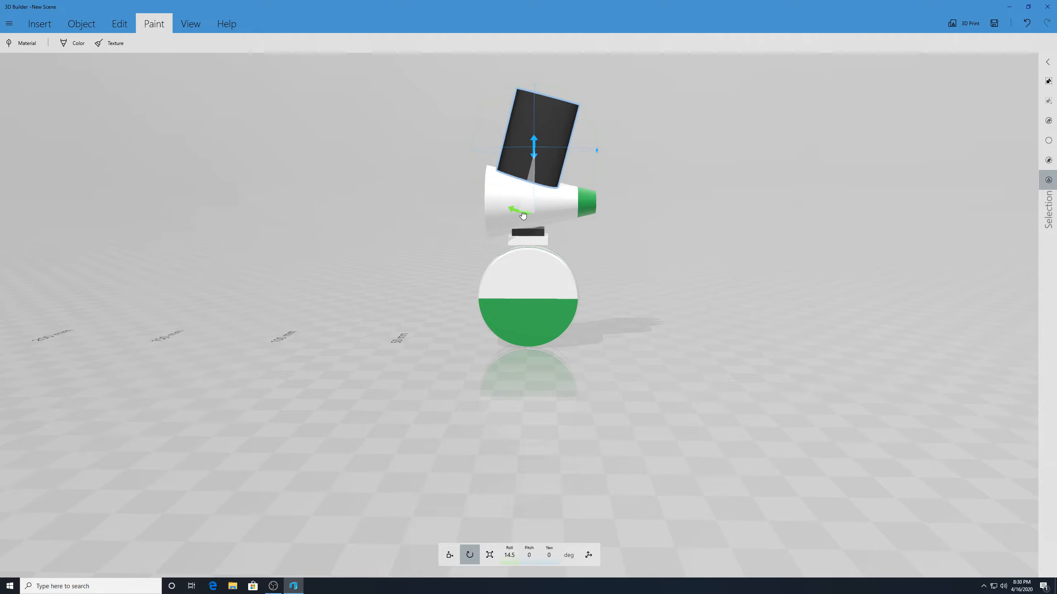
left_click_drag(523, 216, 520, 218)
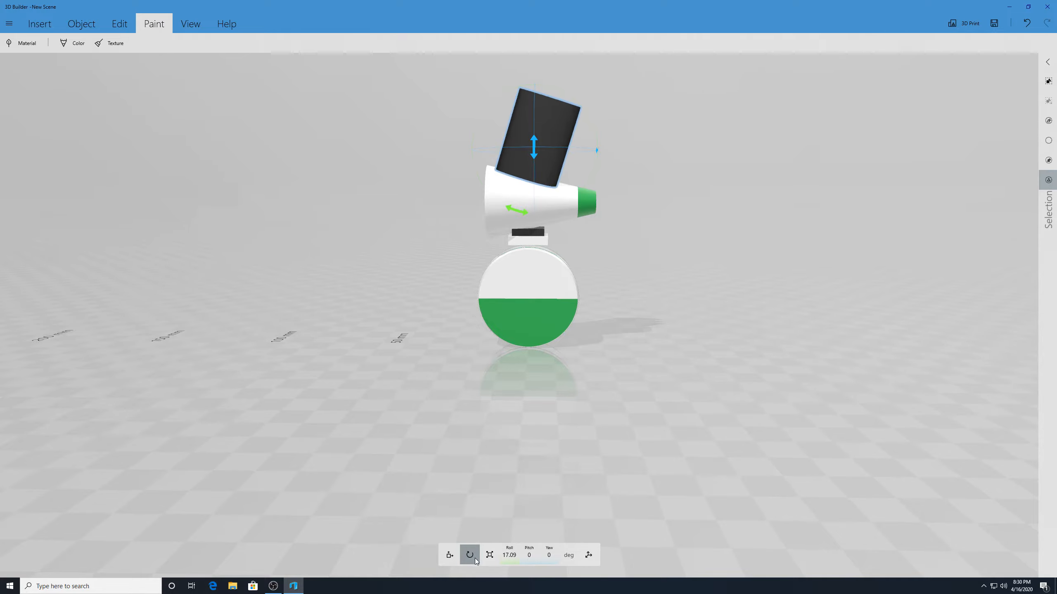
- Move the tilted plates to about Y -6.3 mm and raise them to about Z 83 mm
left_click(489, 555)
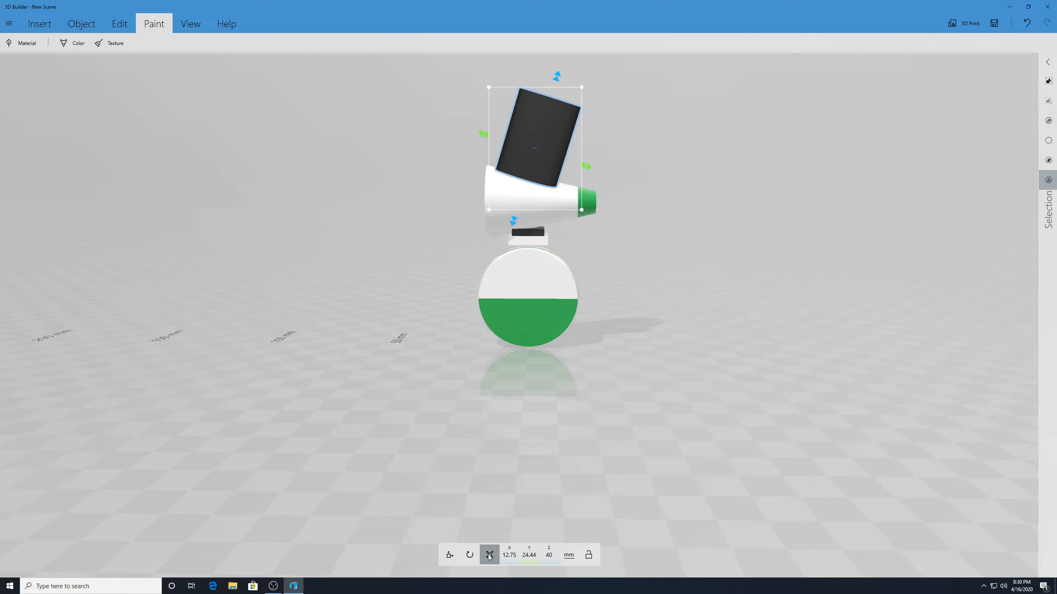
left_click(449, 554)
left_click_drag(604, 150, 610, 149)
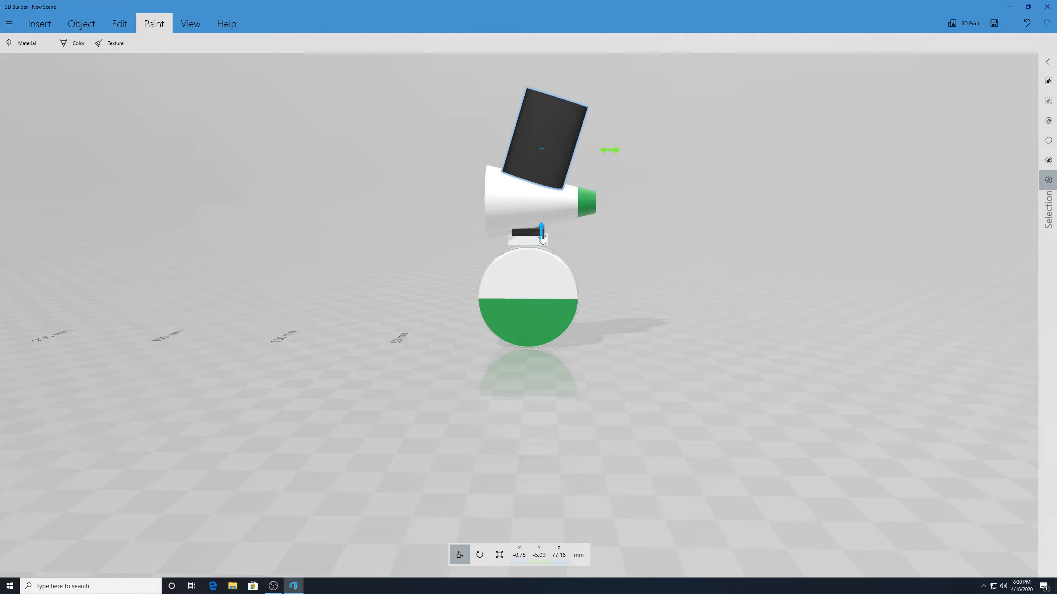
mouse_move(542, 233)
left_mouse_down()
mouse_move(543, 203)
mouse_move(540, 225)
left_mouse_up()
left_click_drag(615, 134, 613, 132)
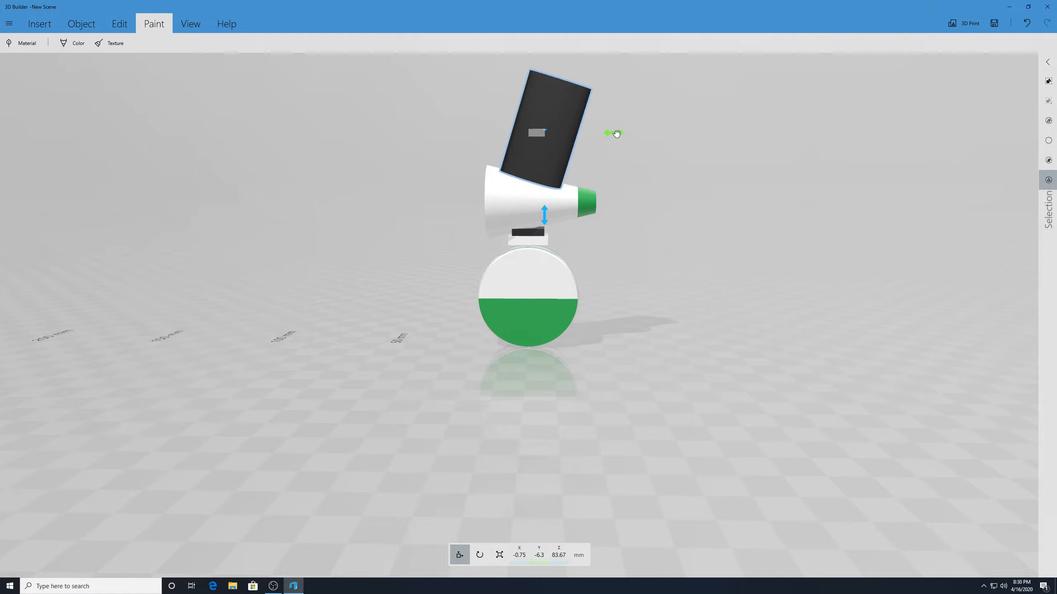
left_click_drag(542, 224, 542, 225)
- Try to subtract an outer black plate from the rest of the robot
left_click_drag(741, 208, 344, 292)
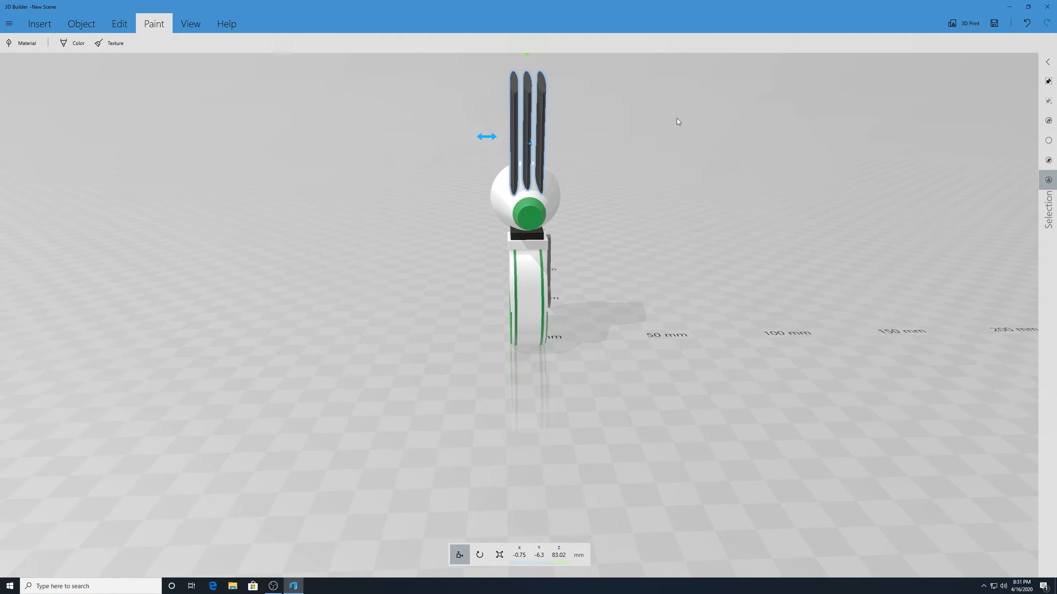
left_click_drag(676, 115, 1013, 233)
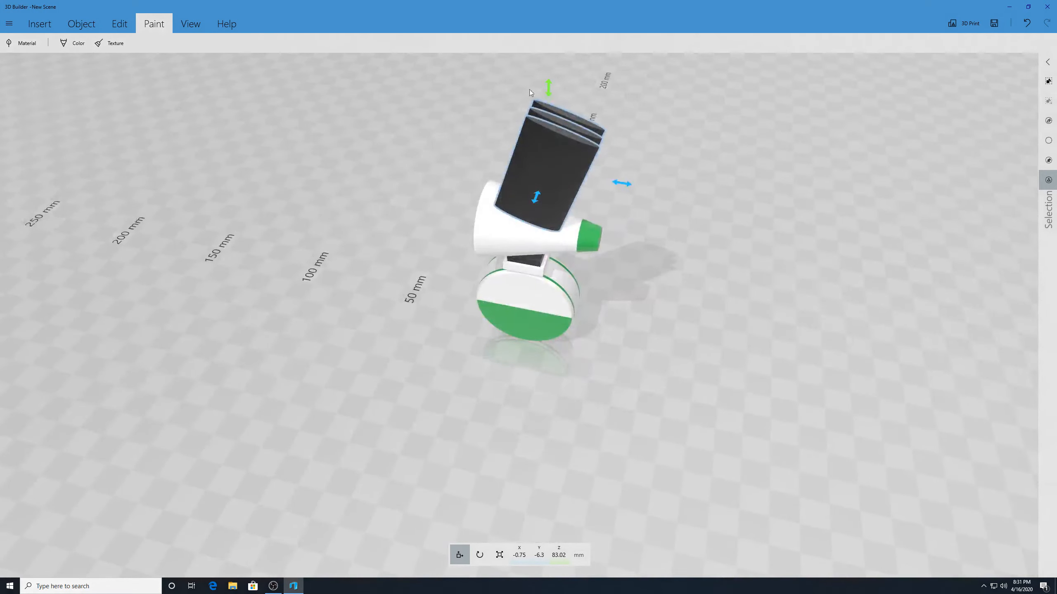
left_click(91, 28)
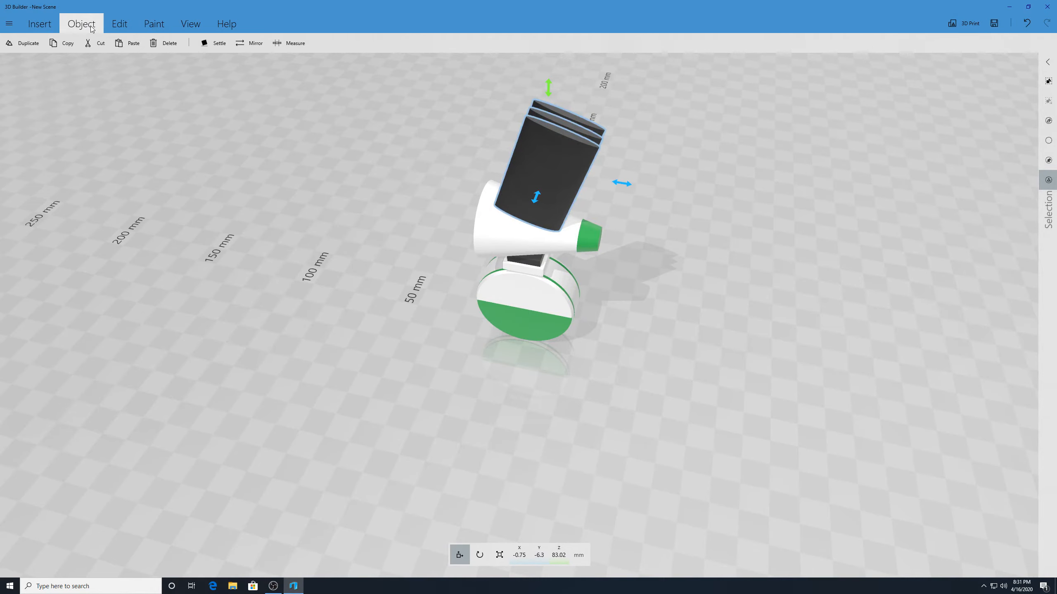
left_click(120, 26)
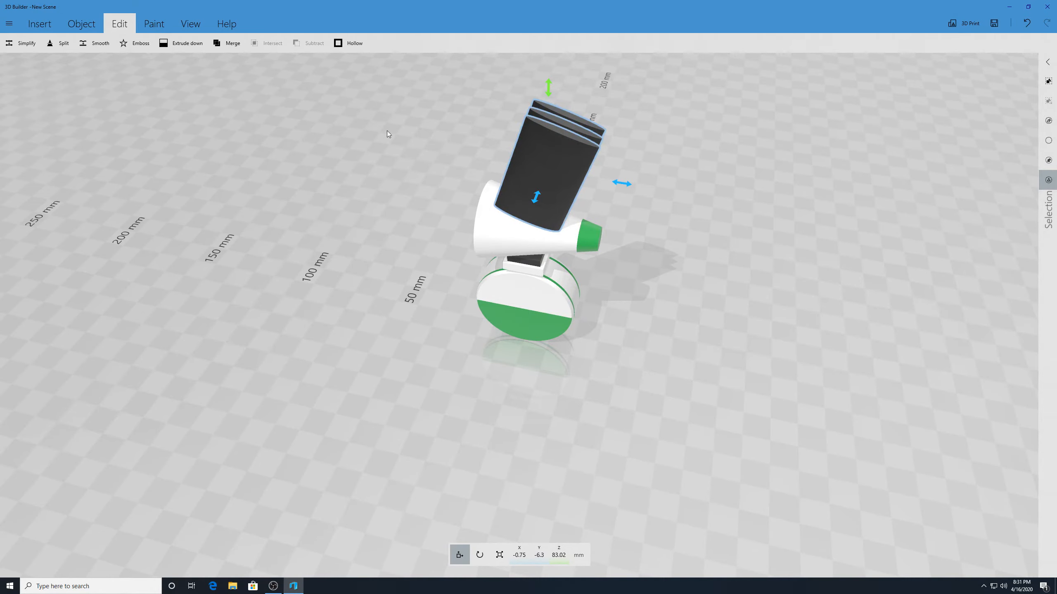
left_click(547, 141, "ctrl")
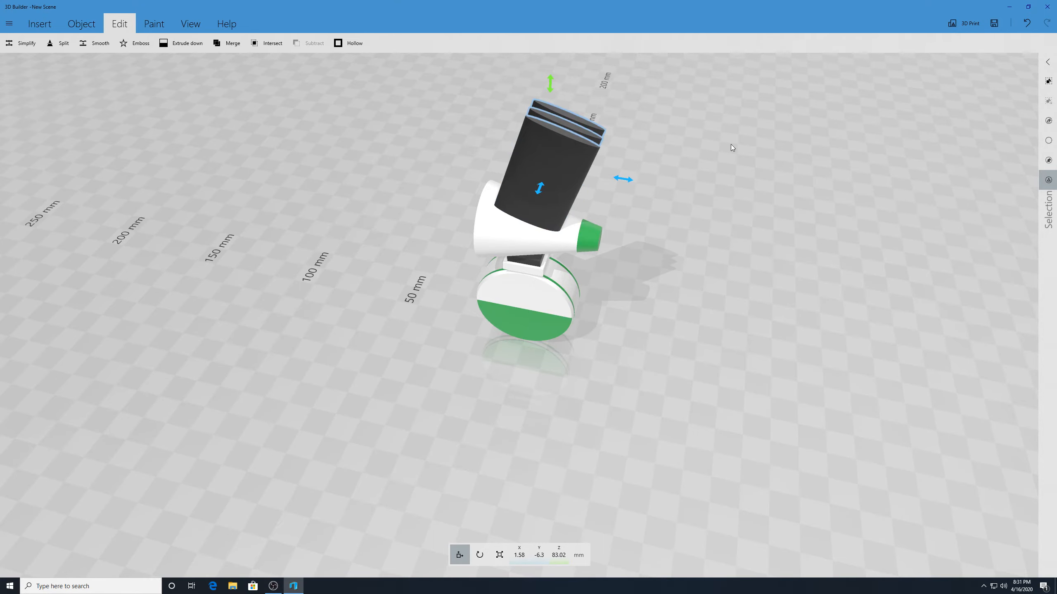
left_click(731, 145)
mouse_move(795, 156)
left_mouse_down()
mouse_move(779, 164)
mouse_move(794, 148)
left_mouse_up()
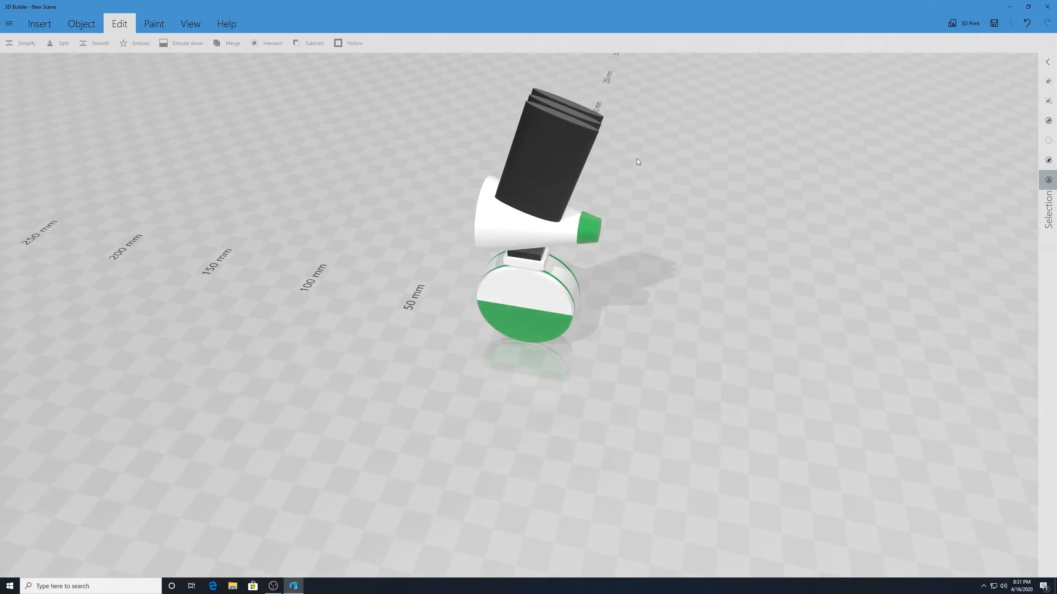
left_click(551, 166)
left_click_drag(665, 195, 779, 111)
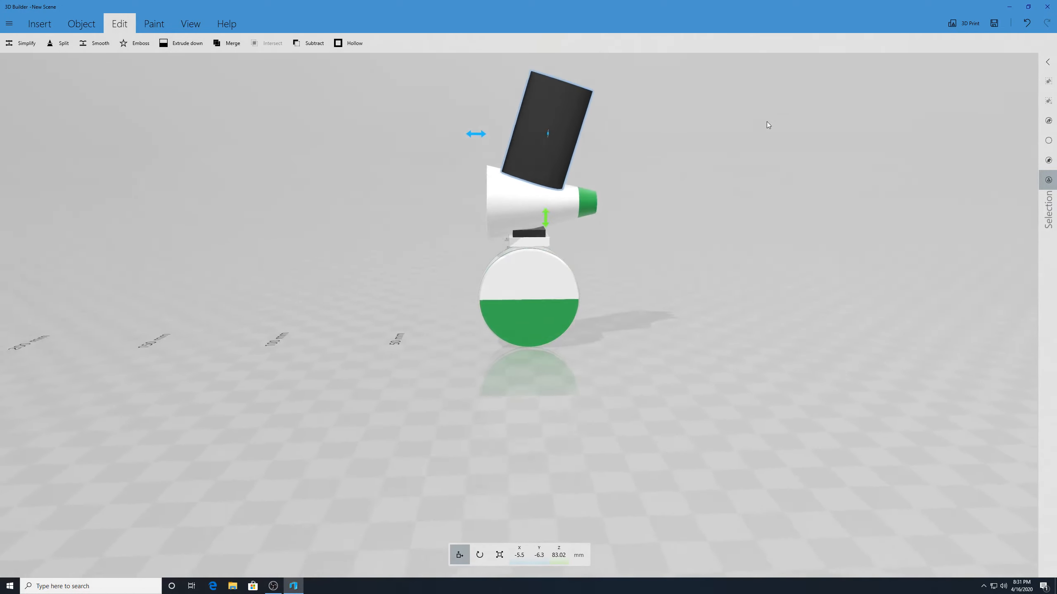
left_click(314, 43)
left_click_drag(691, 159, 545, 220)
key("ctrl+z")
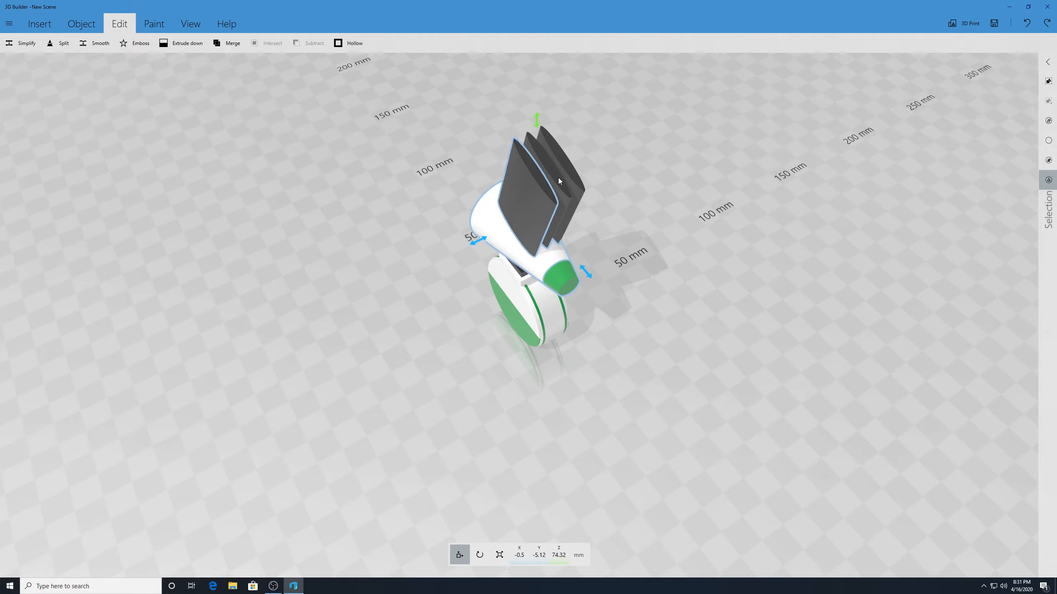
- Try to raise the plates together with the cone head to about Z 77.3 mm
left_click_drag(605, 162, 816, 75)
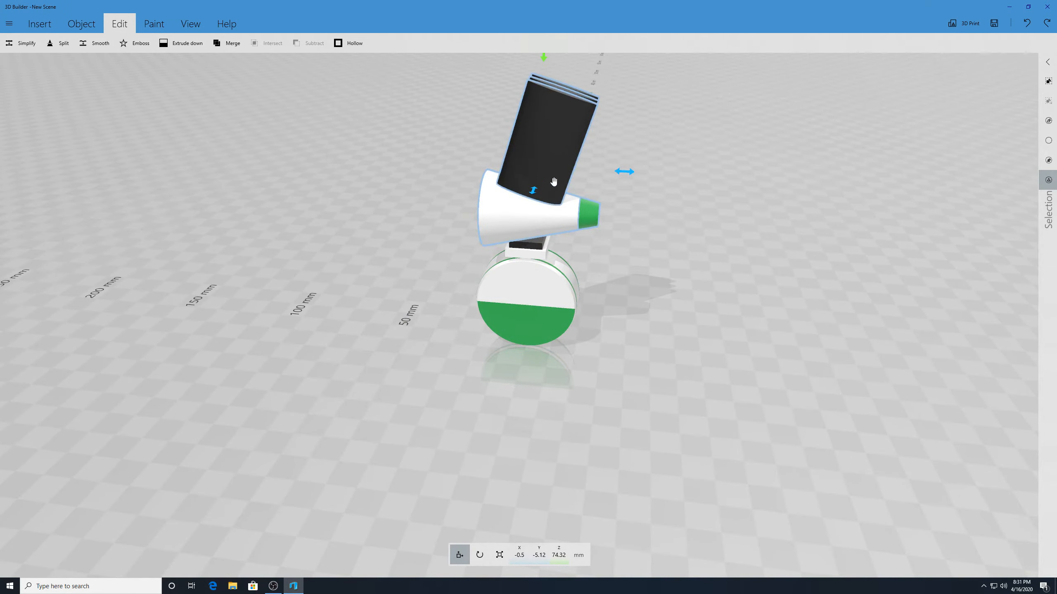
scroll(627, 69, "down", 2)
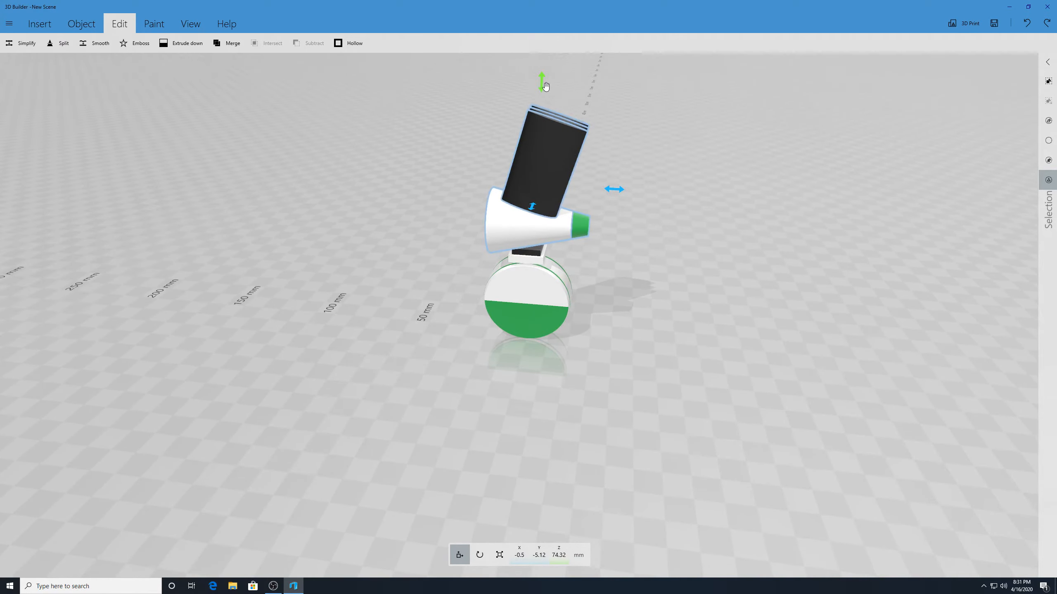
left_click_drag(540, 87, 538, 74)
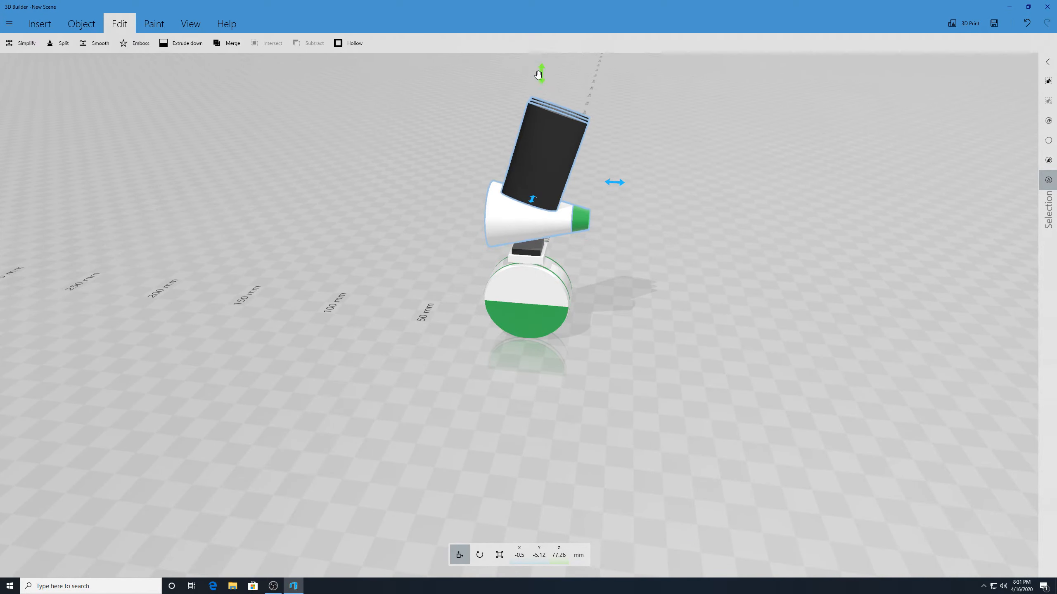
key("ctrl+z")
- Deselect the cone and green tip, and shift only the three plates to about Y -7.7 mm and Z 82.2 mm
left_click(504, 243, "ctrl")
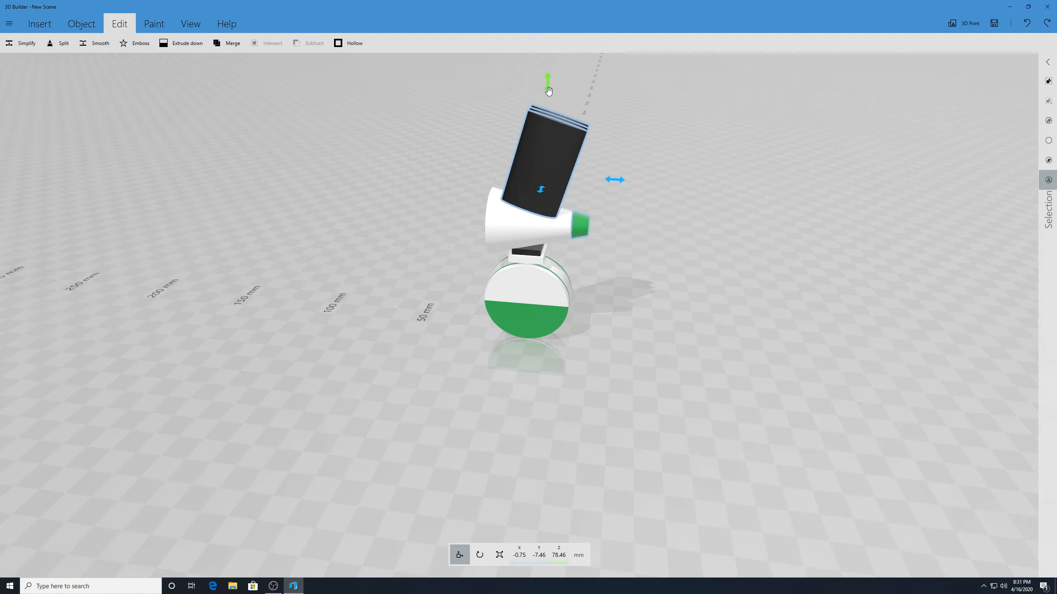
left_click_drag(548, 90, 550, 85)
key("ctrl+z")
left_click(584, 236, "ctrl")
mouse_move(546, 89)
left_mouse_down()
mouse_move(554, 77)
mouse_move(552, 86)
left_mouse_up()
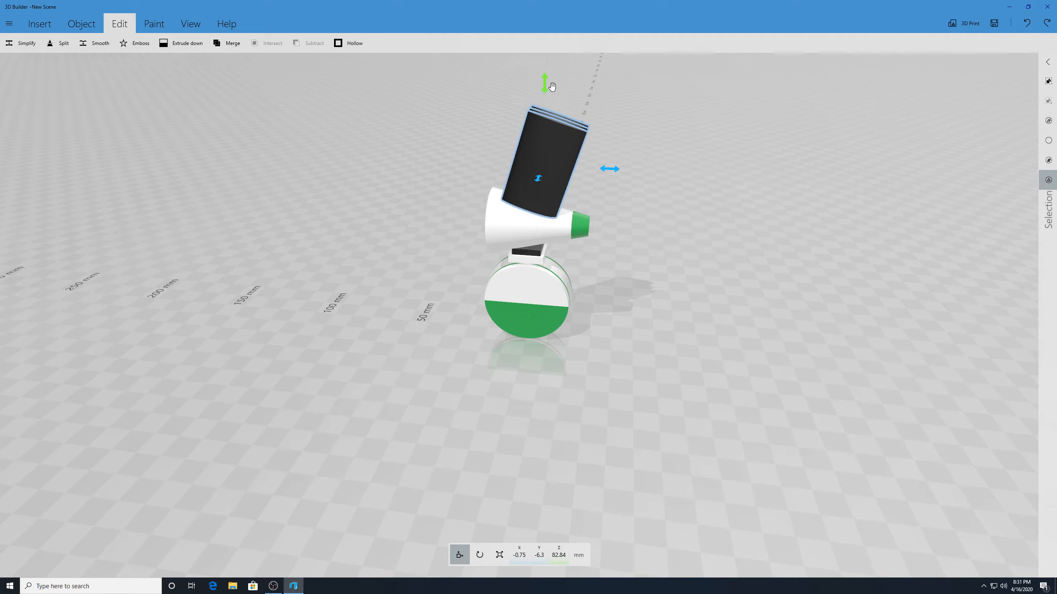
left_click_drag(614, 170, 618, 170)
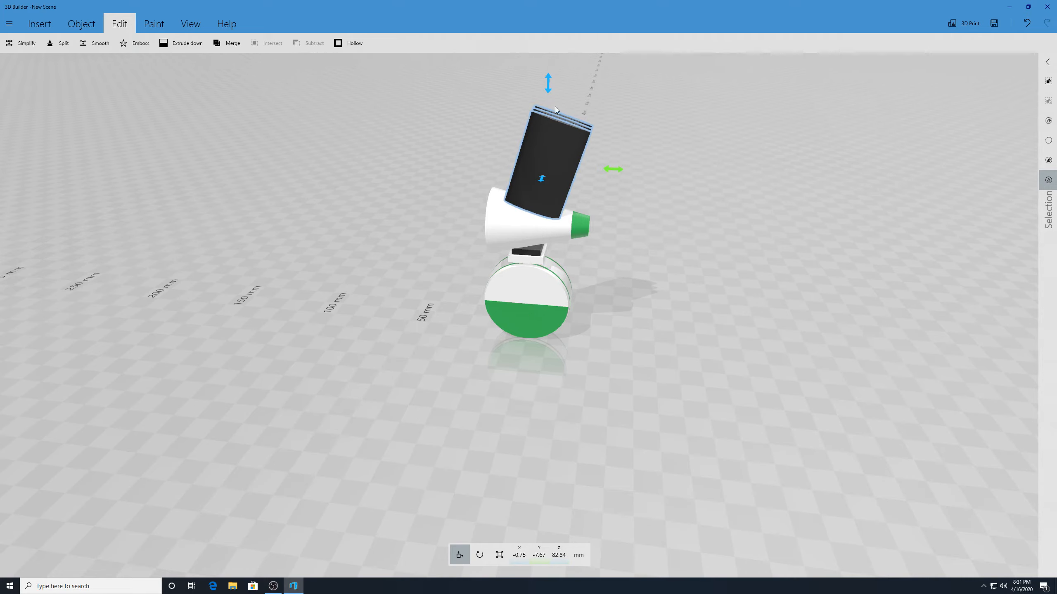
left_click_drag(547, 93, 542, 94)
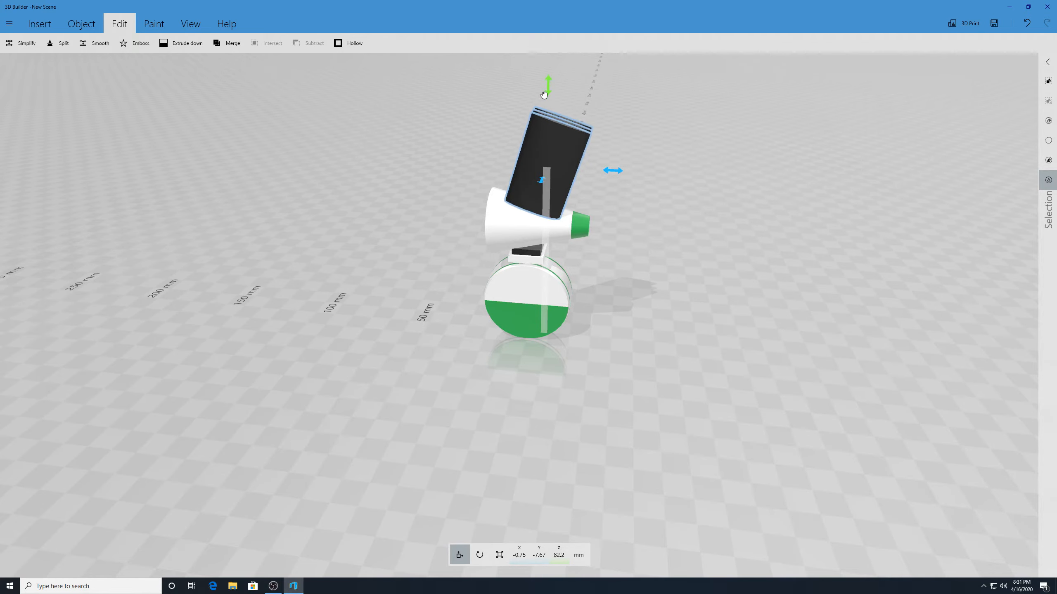
- Try to subtract an outer black plate from the cone head at about Z 82.2 mm, and undo the cut
left_click_drag(796, 217, 707, 252)
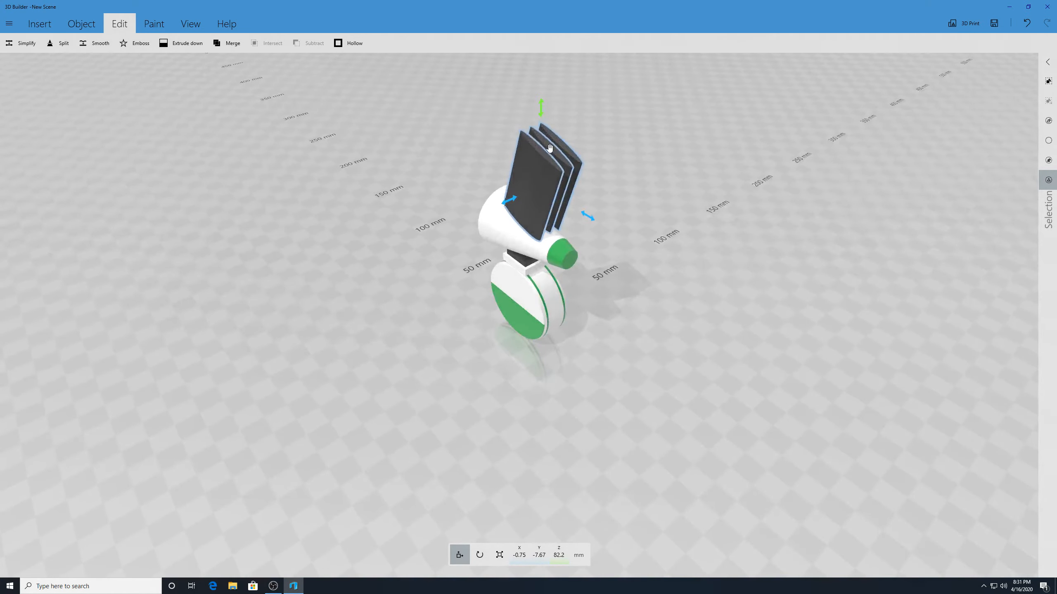
key("ctrl+z")
key("ctrl+z")
left_click_drag(618, 158, 620, 155)
left_click(621, 152)
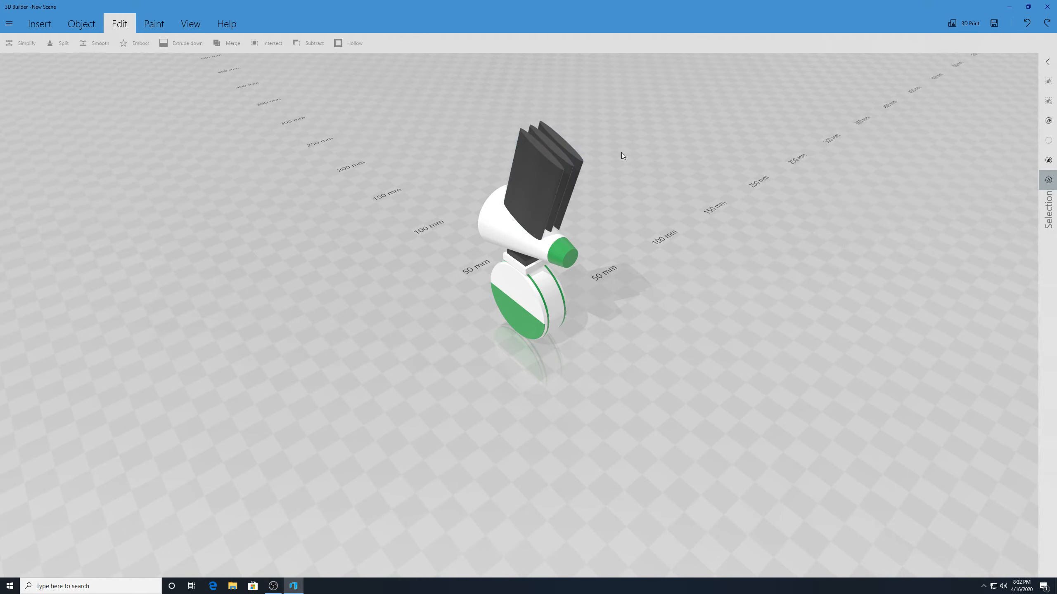
left_click(545, 171)
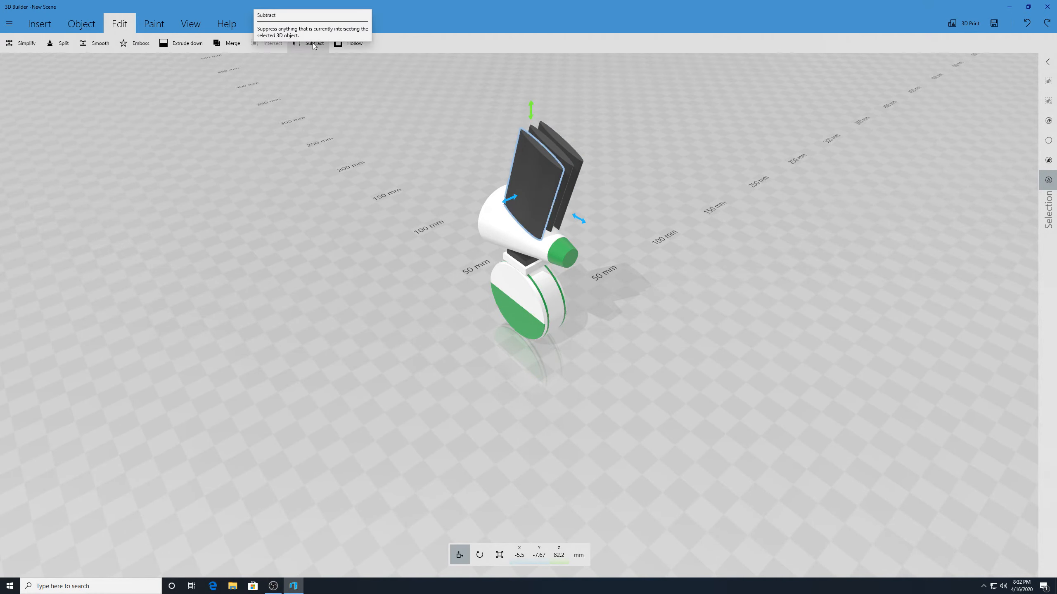
left_click(310, 45)
right_click_drag(620, 201, 683, 166)
left_click_drag(684, 163, 496, 164)
scroll(702, 164, "up", 4)
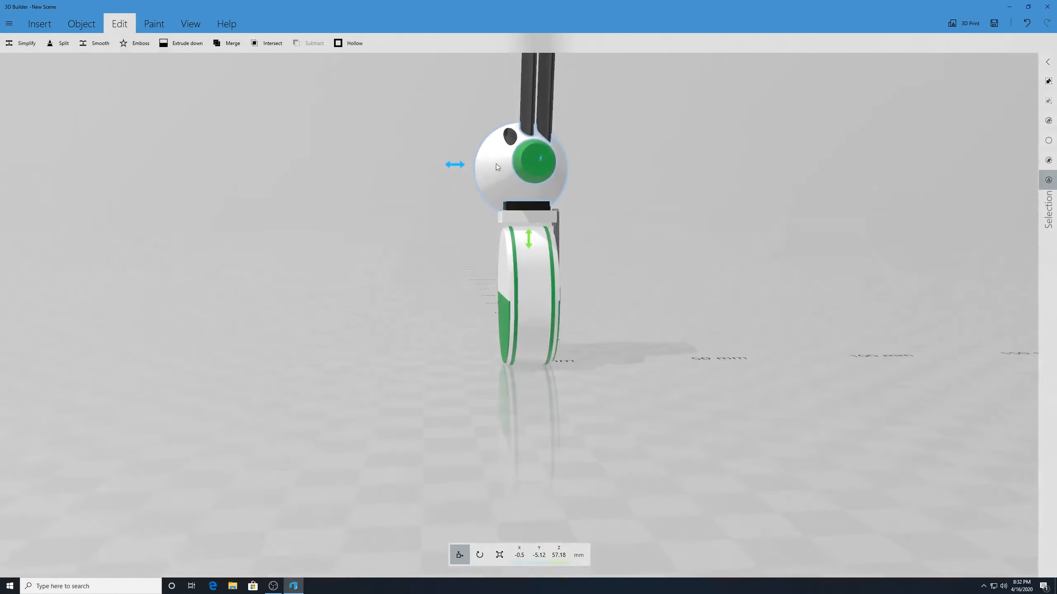
key("ctrl+z")
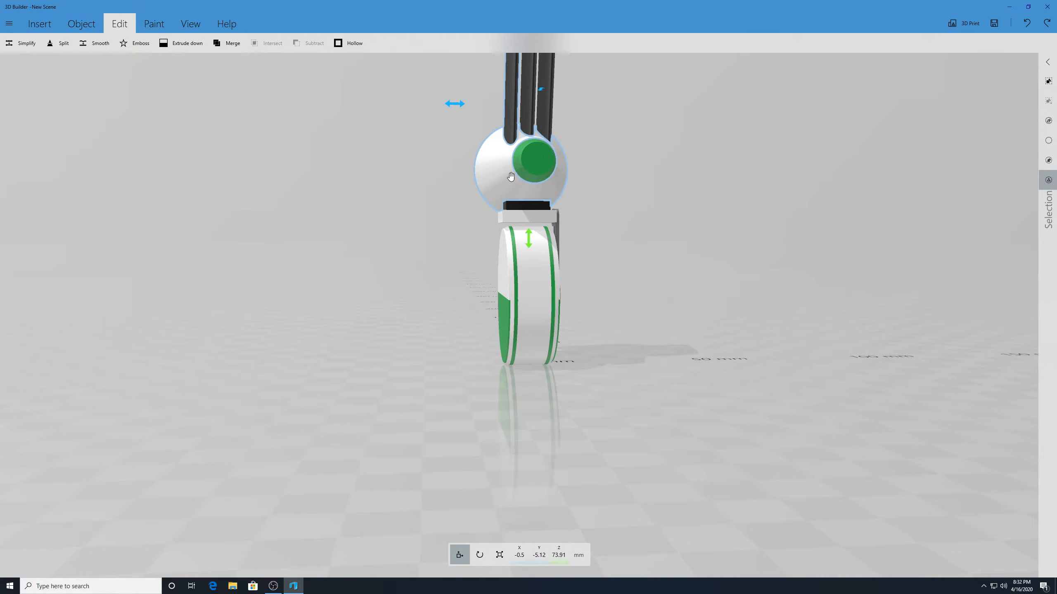
- Select only the three black plates and raise them together to about Z 84.8 mm
left_click(514, 172)
left_click_drag(628, 110, 574, 98)
left_click(542, 86)
left_click(574, 98, "ctrl")
left_click(588, 95, "ctrl")
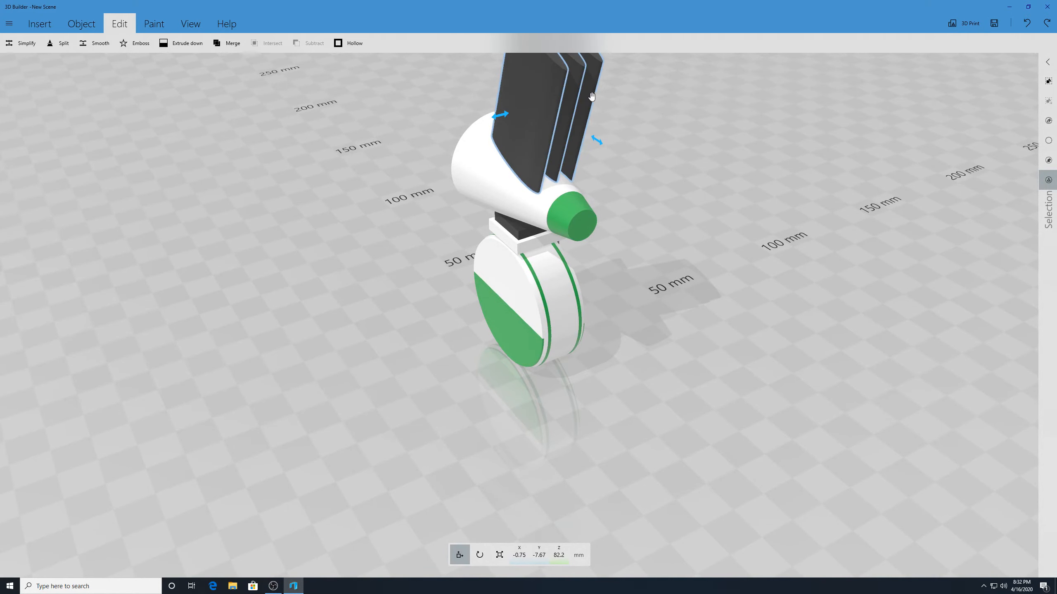
scroll(533, 235, "down", 3)
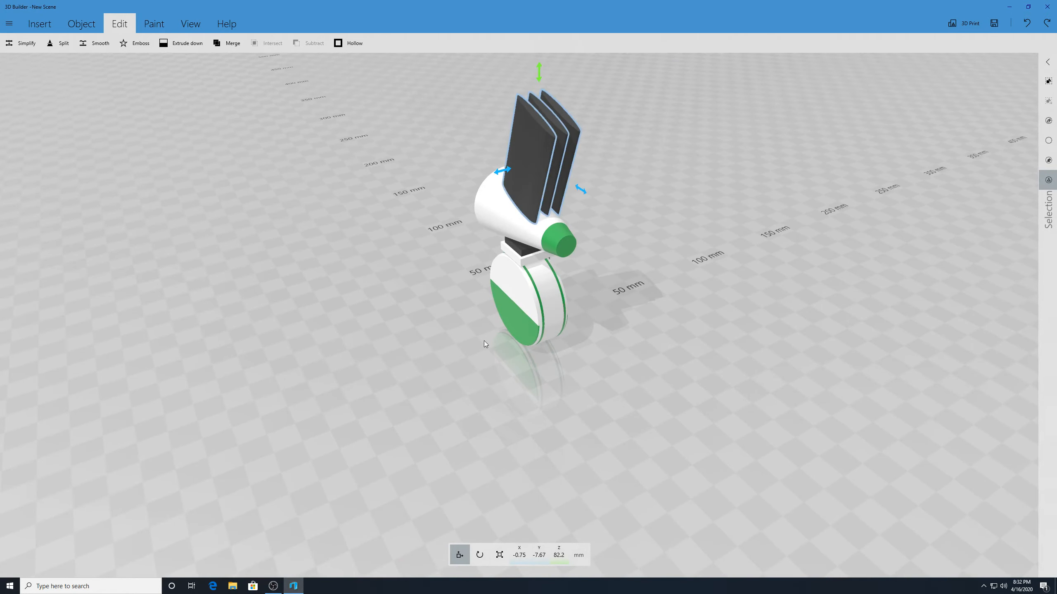
left_click(190, 24)
left_click(25, 43)
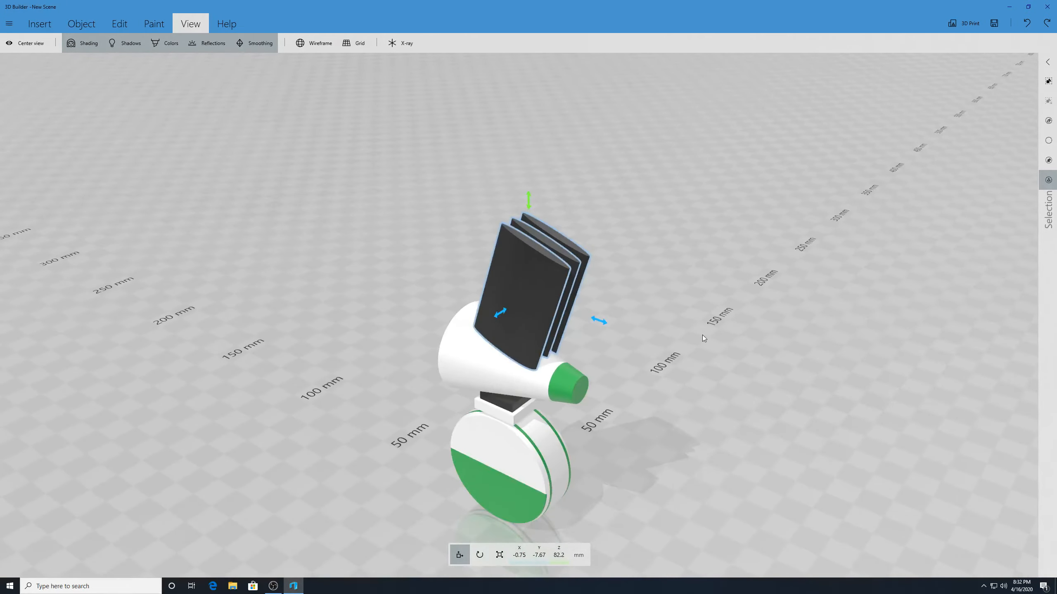
left_click_drag(712, 385, 801, 371)
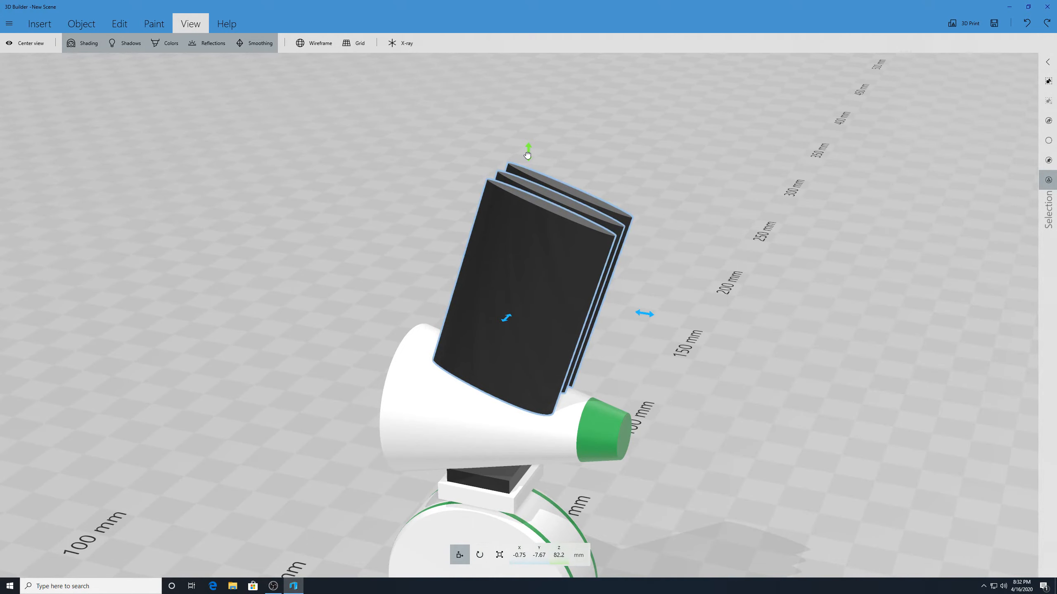
left_click_drag(527, 155, 532, 135)
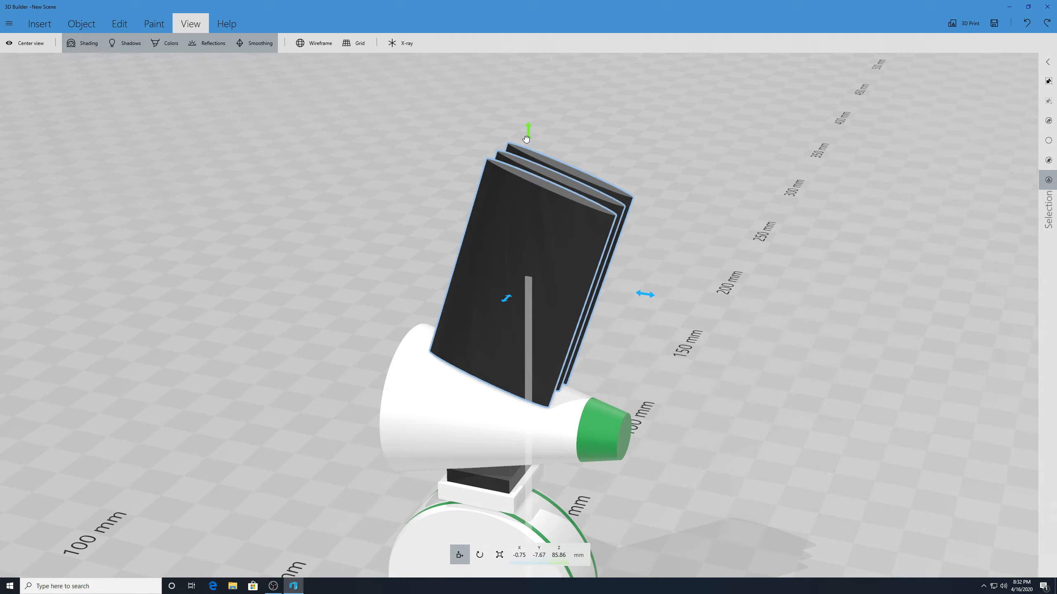
left_click_drag(526, 140, 526, 140)
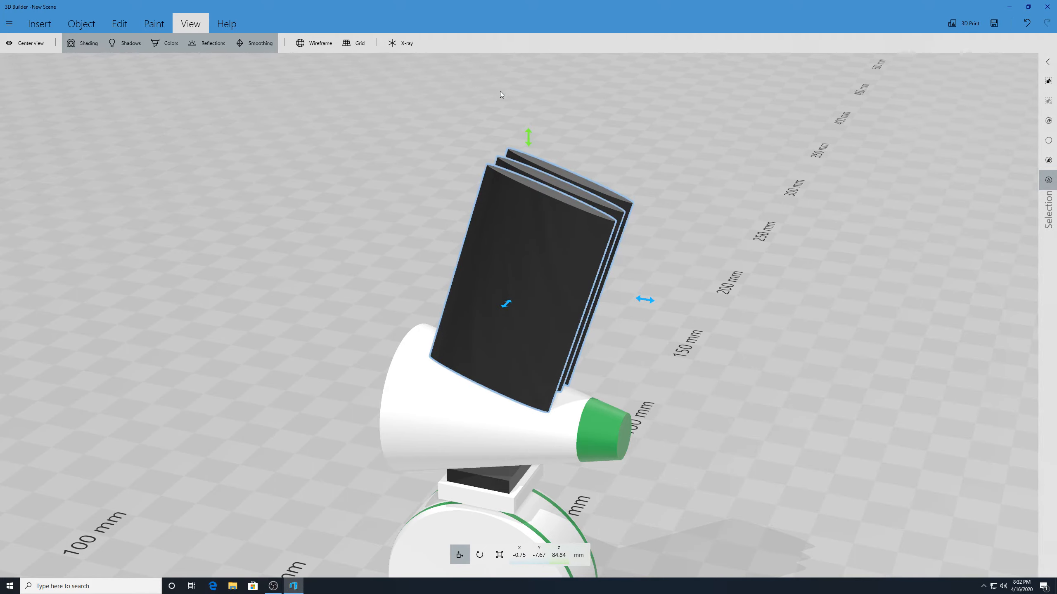
- Deselect the middle plate and one outer plate, and subtract the remaining outer plate from the cone head
left_click(119, 24)
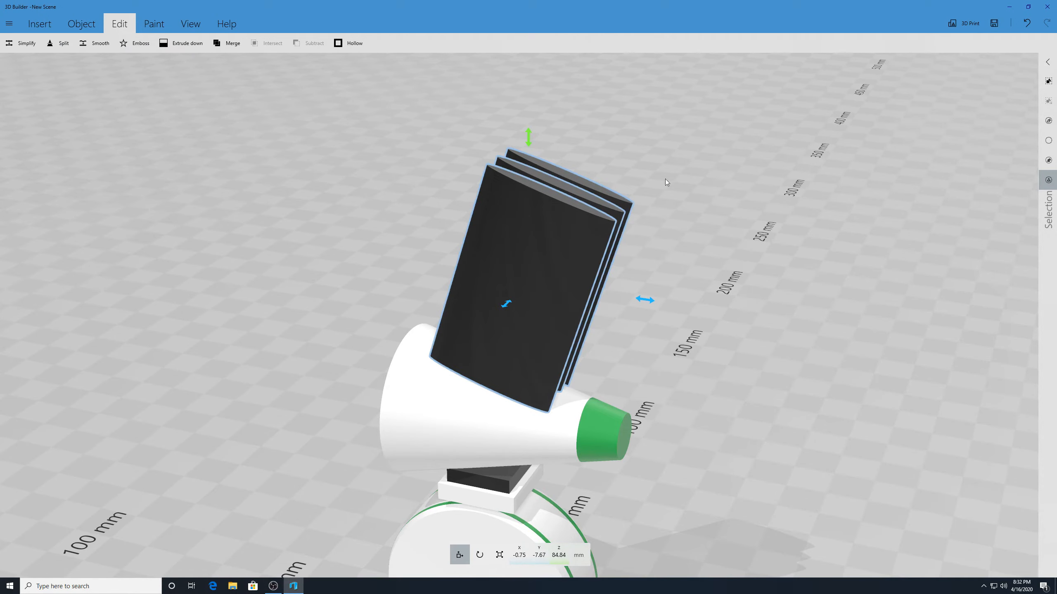
left_click_drag(861, 202, 658, 213)
left_click(540, 197, "ctrl")
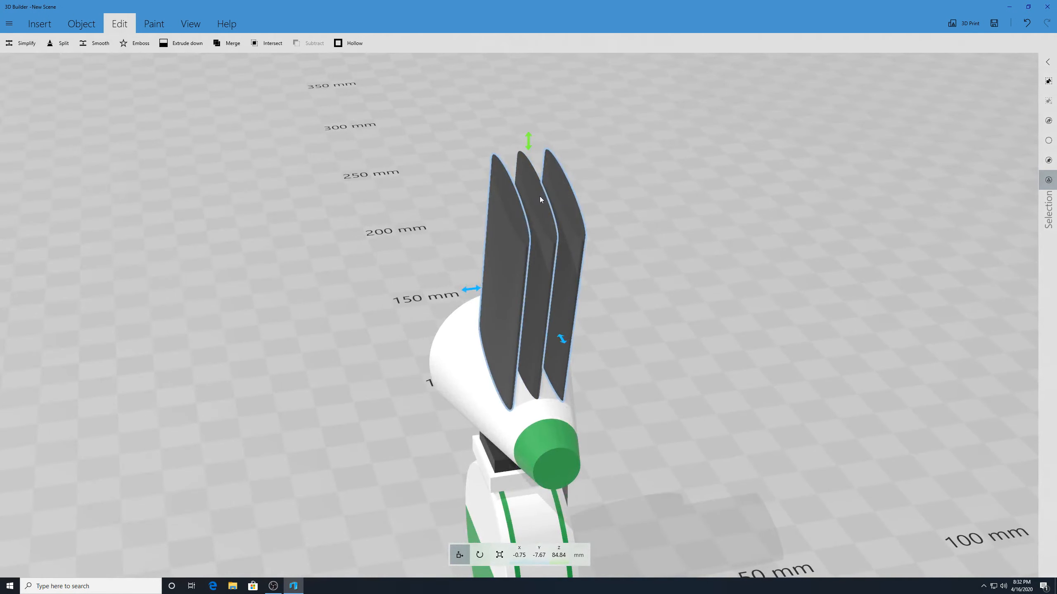
left_click(563, 197, "ctrl")
left_click(297, 41)
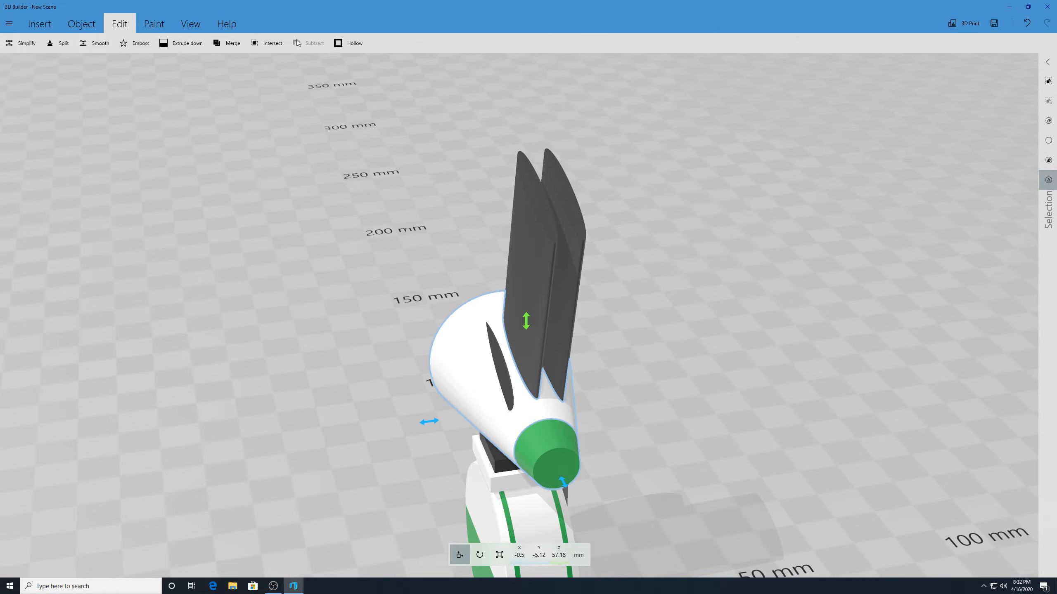
left_click_drag(331, 190, 270, 166)
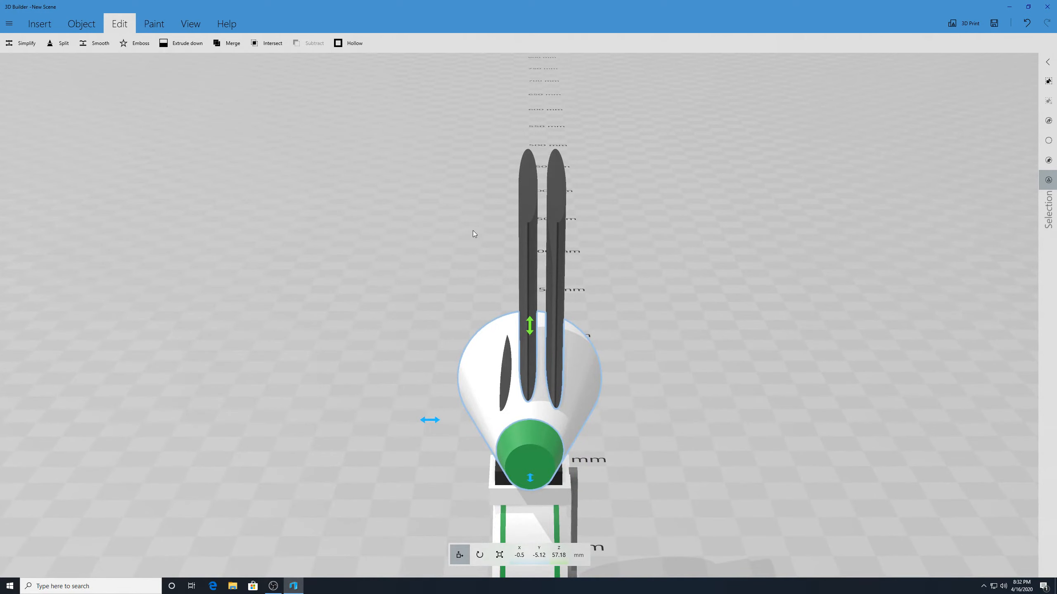
- Select only the middle black plate and subtract it from the cone head
left_click(531, 258)
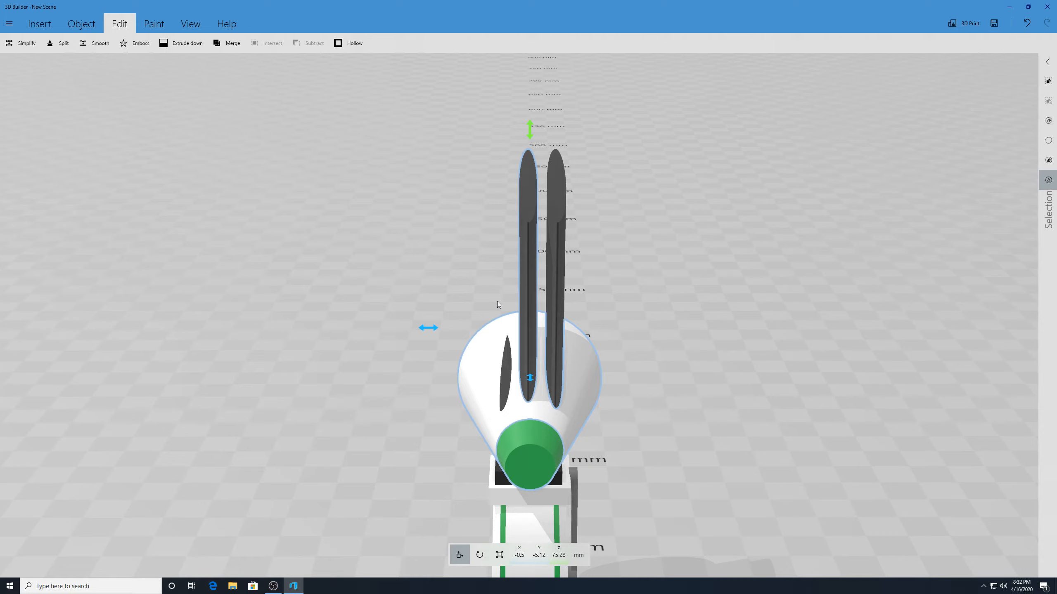
left_click(560, 302, "ctrl")
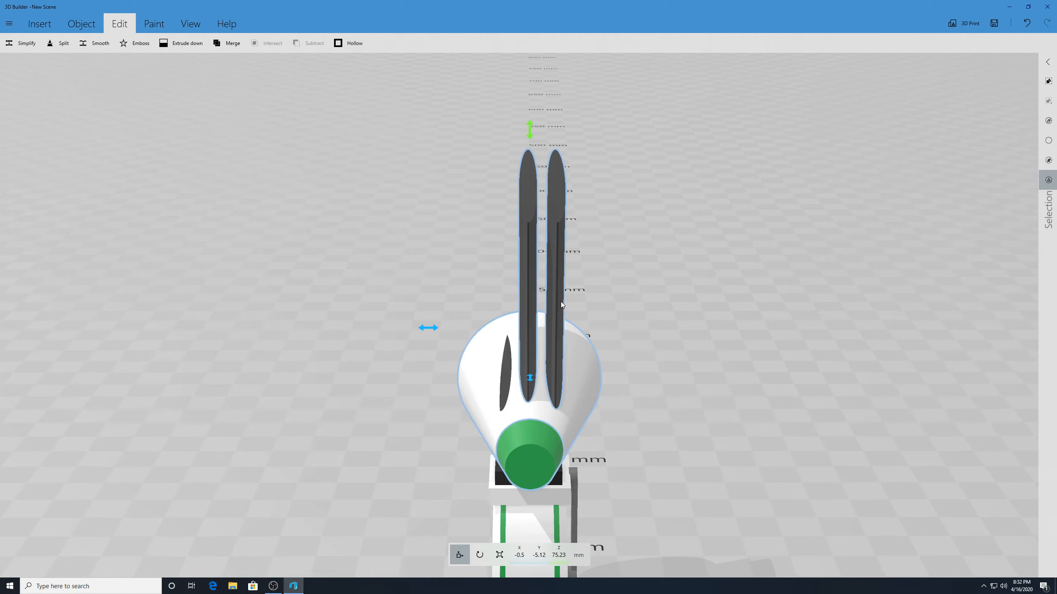
left_click(524, 262)
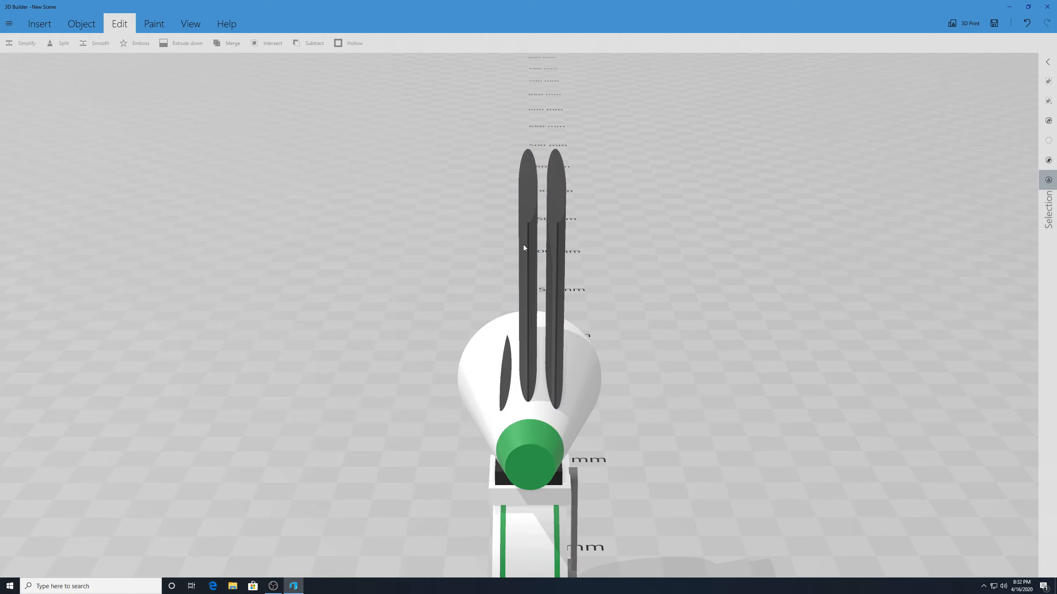
left_click(523, 245)
left_click(314, 42)
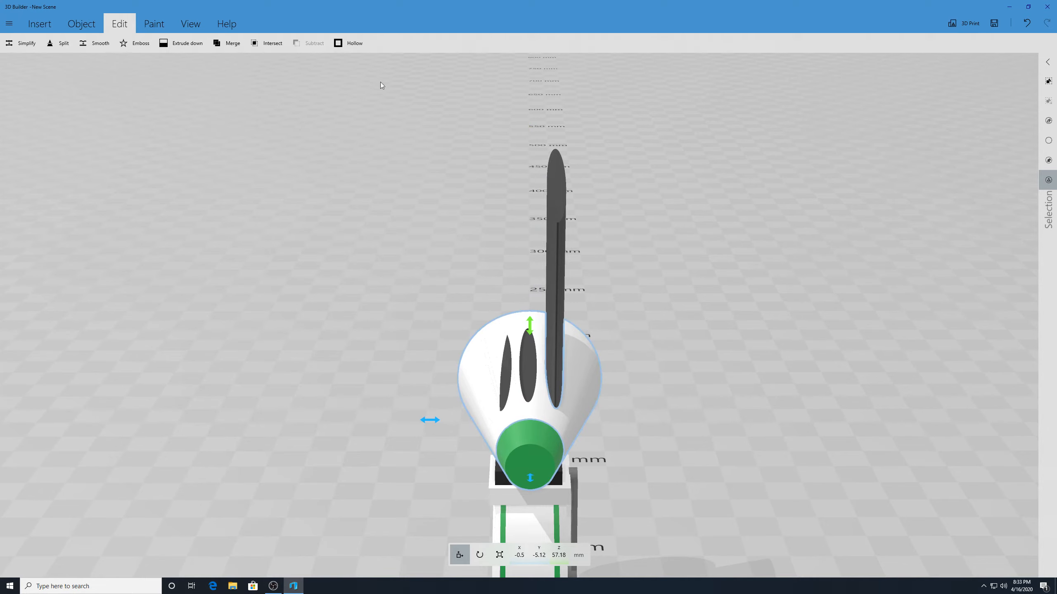
- Subtract the last remaining black plate from the cone head and clear the selection
left_click(412, 100)
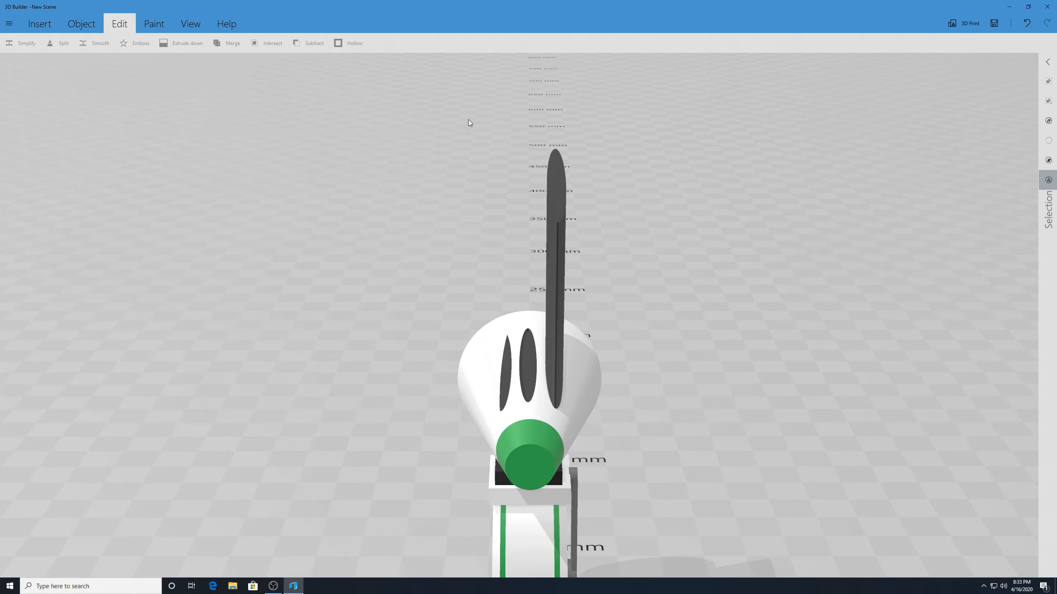
left_click(561, 259)
left_click(310, 42)
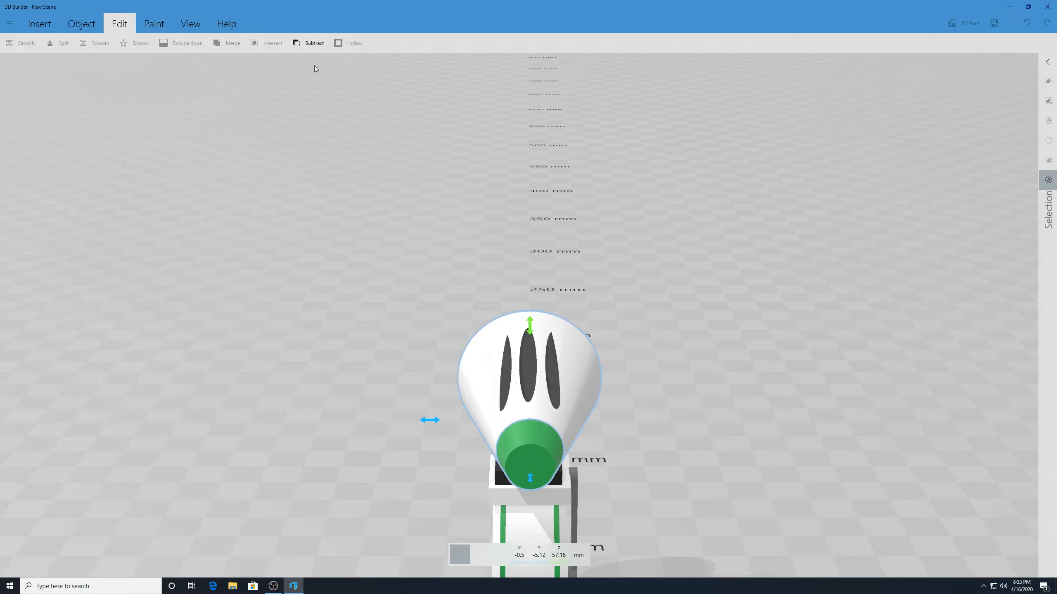
left_click(368, 174)
- Split a thin disc off the white cone's wide end, with the cutting plane rolled 90° and offset about 16.9 mm, keeping both parts
right_click_drag(390, 287, 817, 352)
left_click_drag(818, 352, 834, 350)
scroll(627, 385, "up", 4)
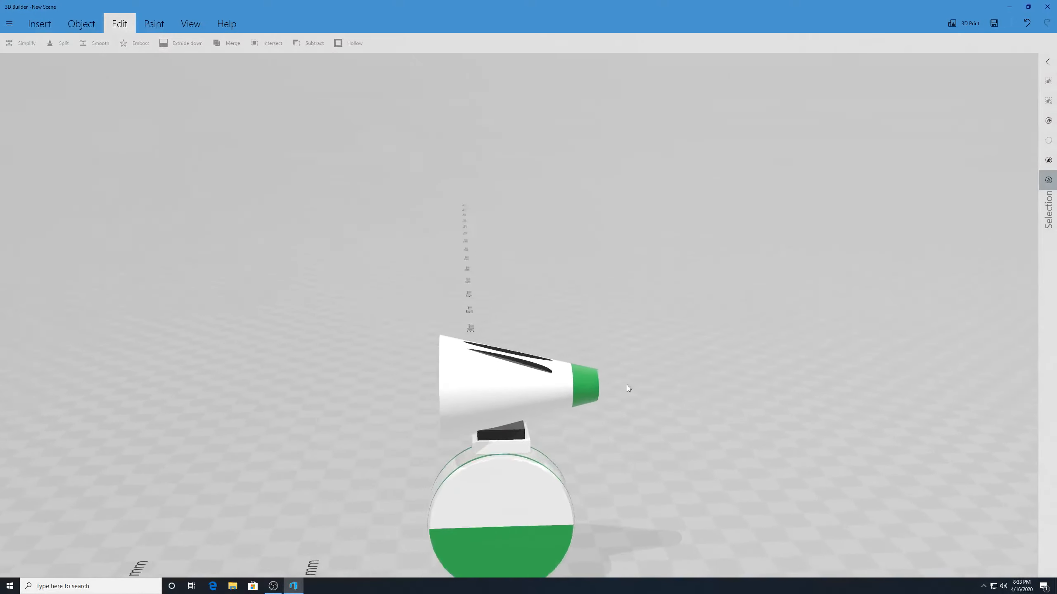
scroll(707, 493, "down", 3)
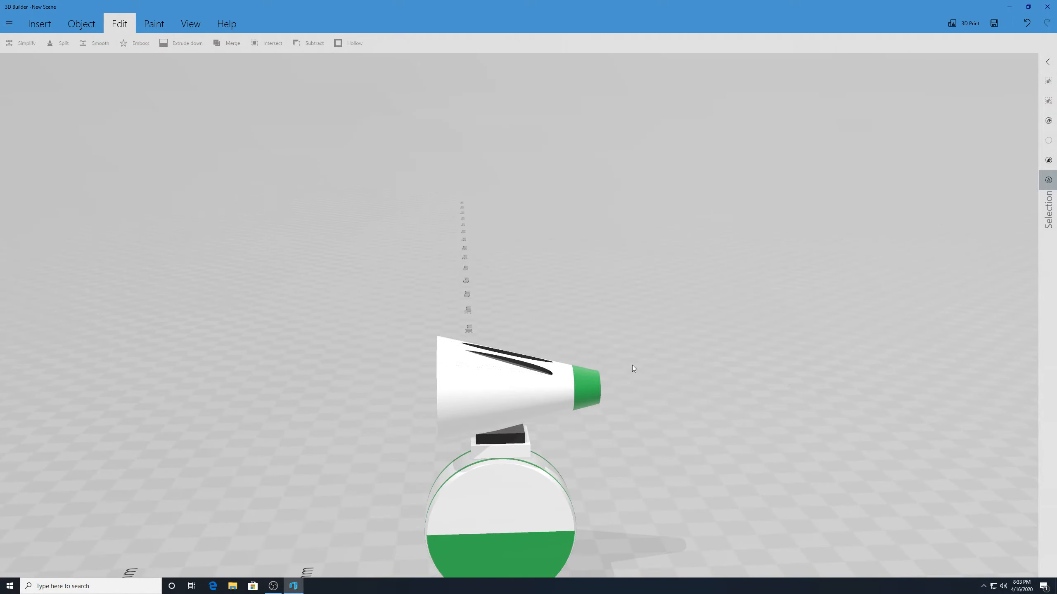
left_click_drag(644, 457, 644, 408)
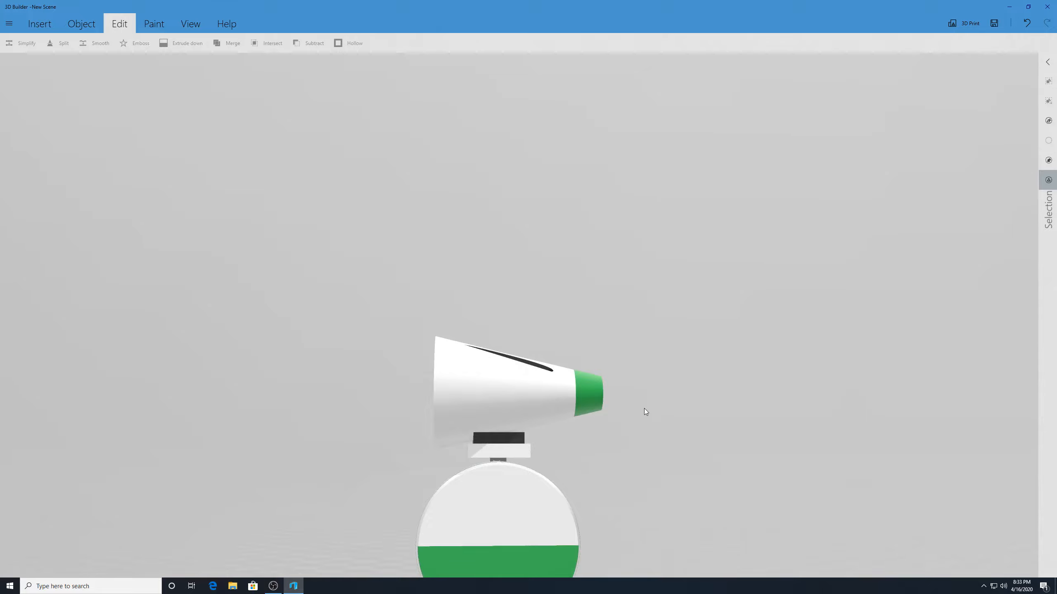
left_click(443, 362)
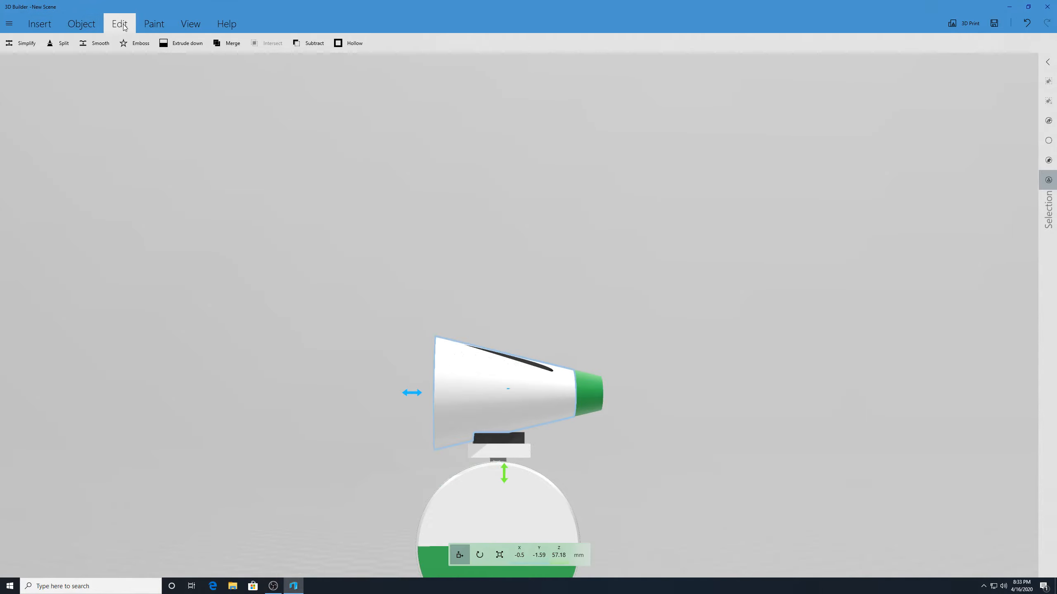
left_click(59, 43)
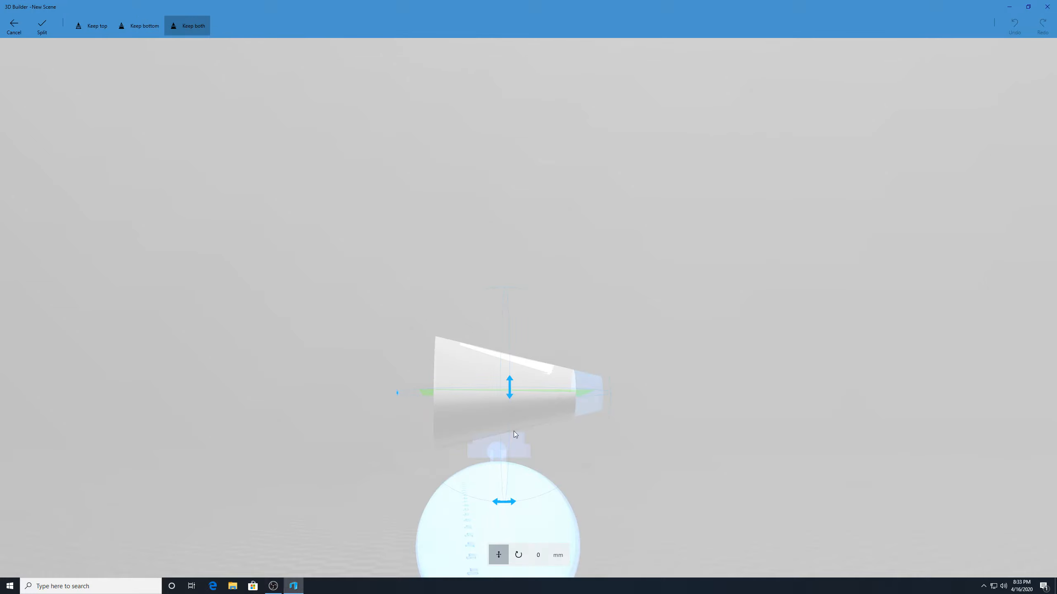
left_click_drag(497, 502, 415, 408)
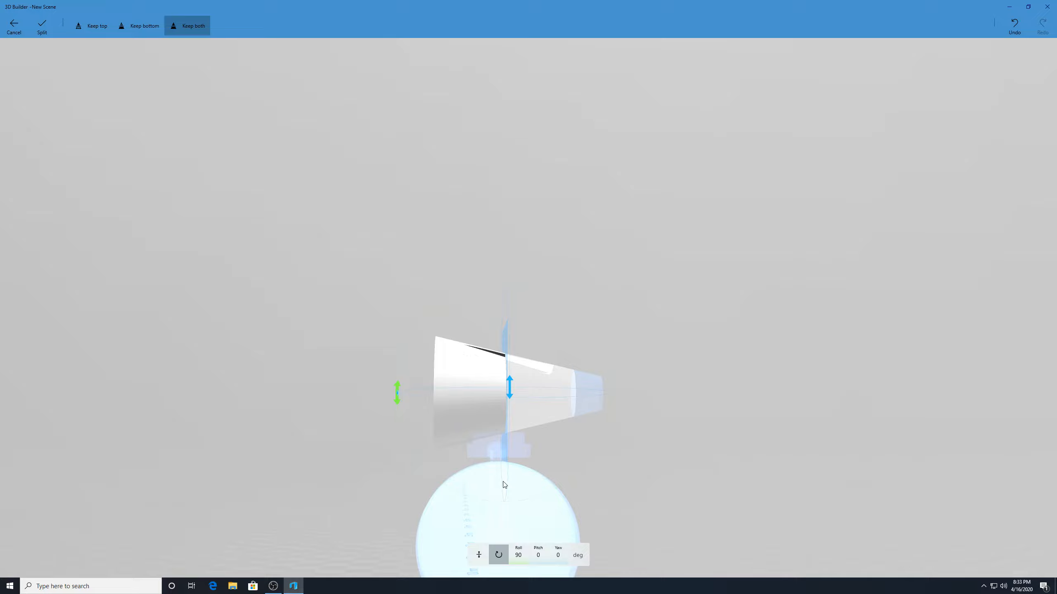
left_click(503, 450)
left_click_drag(502, 450, 424, 437)
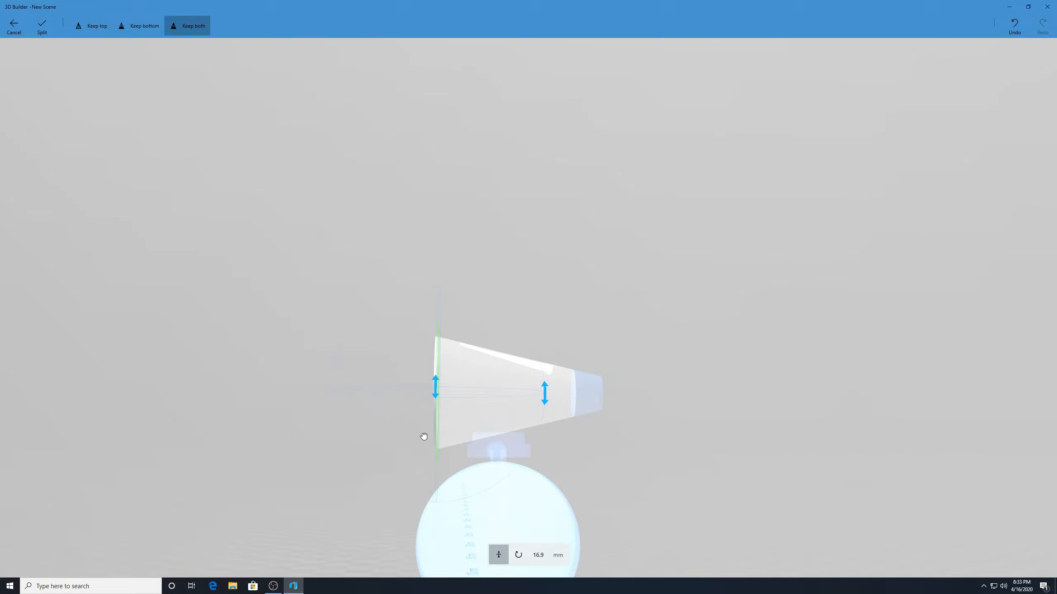
left_click(42, 26)
left_click(366, 221)
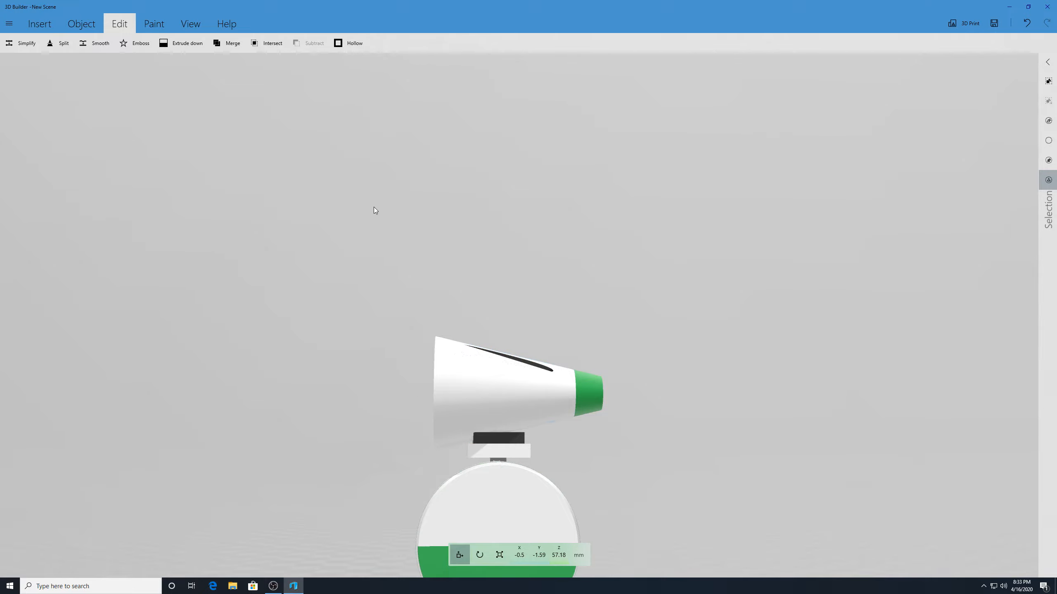
- Paint the thin disc at the cone's wide end black and deselect it
left_click_drag(431, 327, 440, 399)
left_click(441, 399)
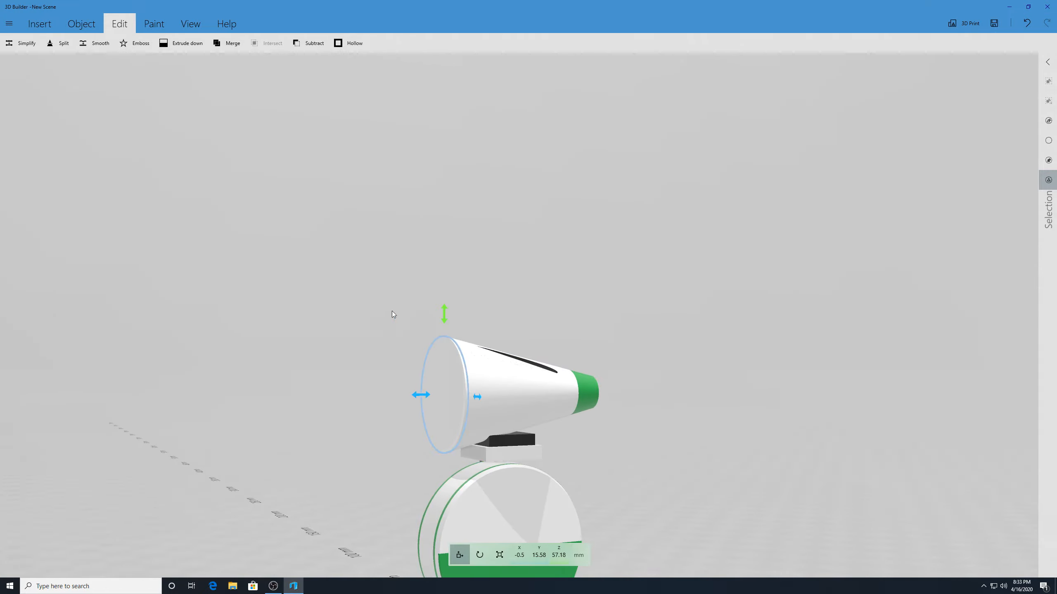
left_click(151, 24)
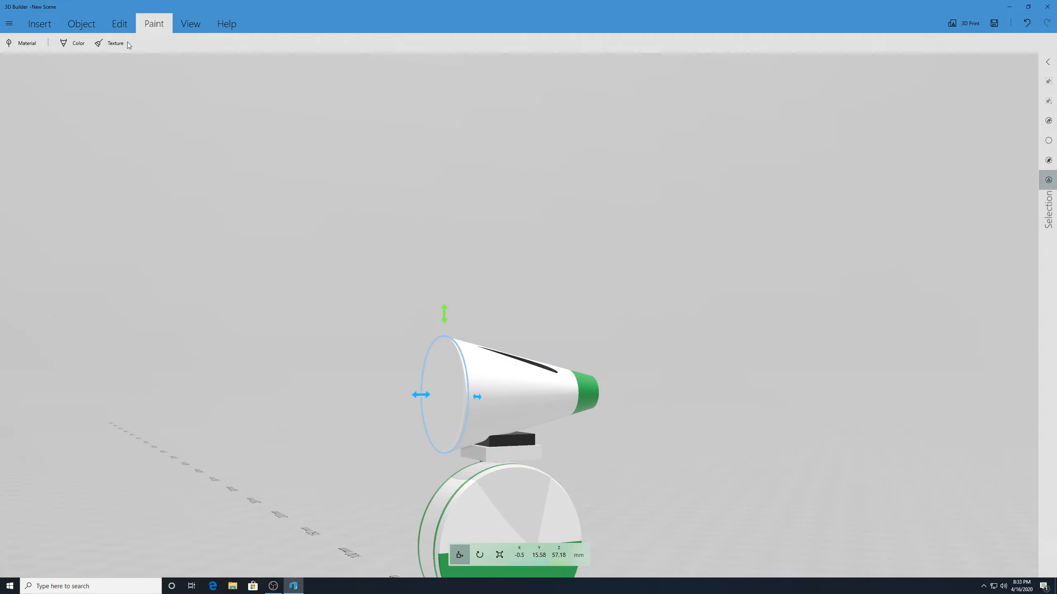
left_click(73, 43)
left_click(439, 375)
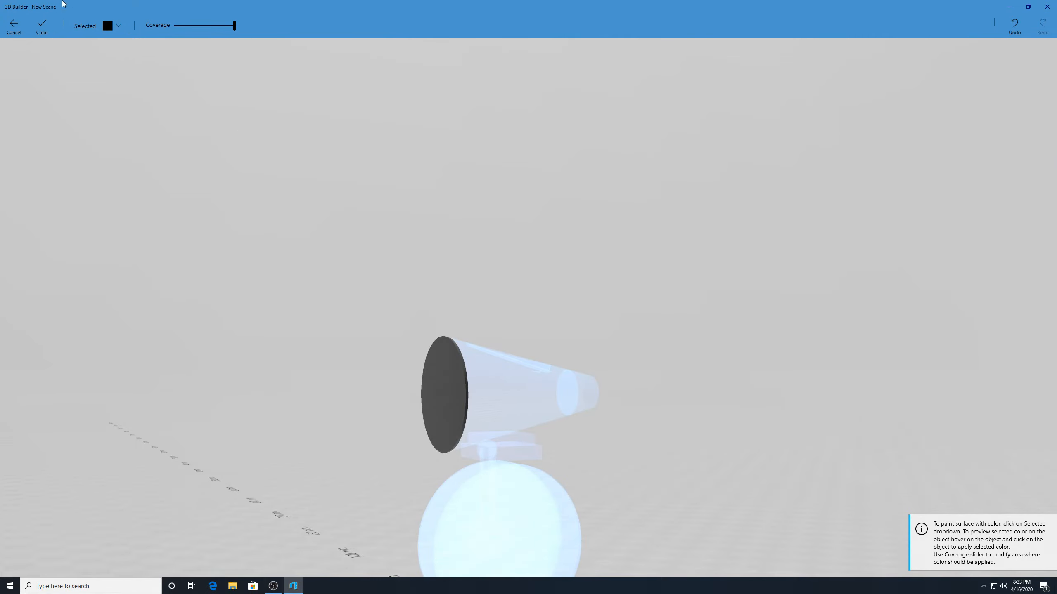
left_click(42, 25)
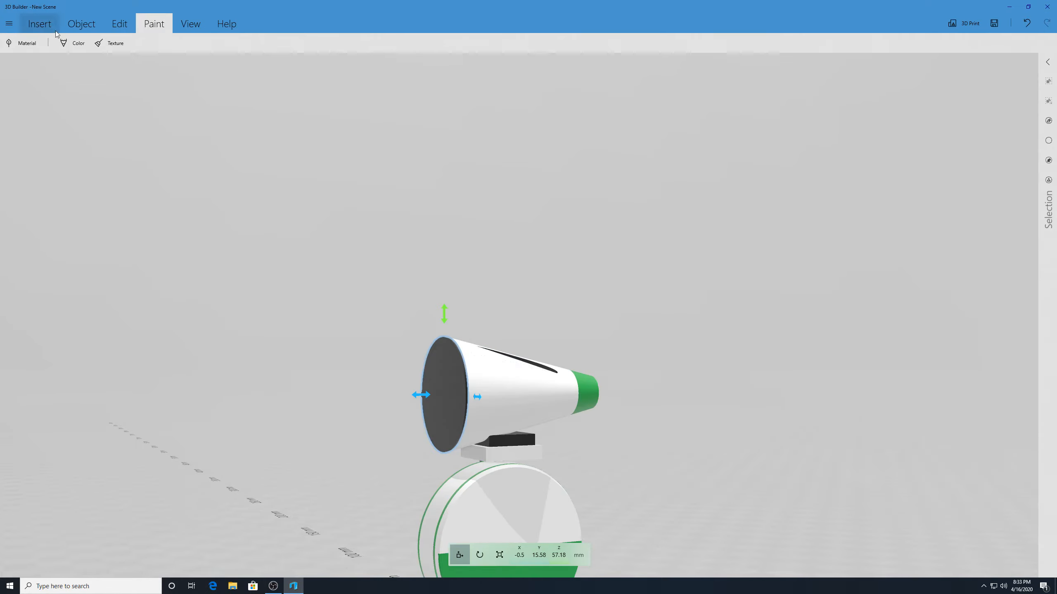
left_click(514, 239)
right_click_drag(686, 309, 571, 310)
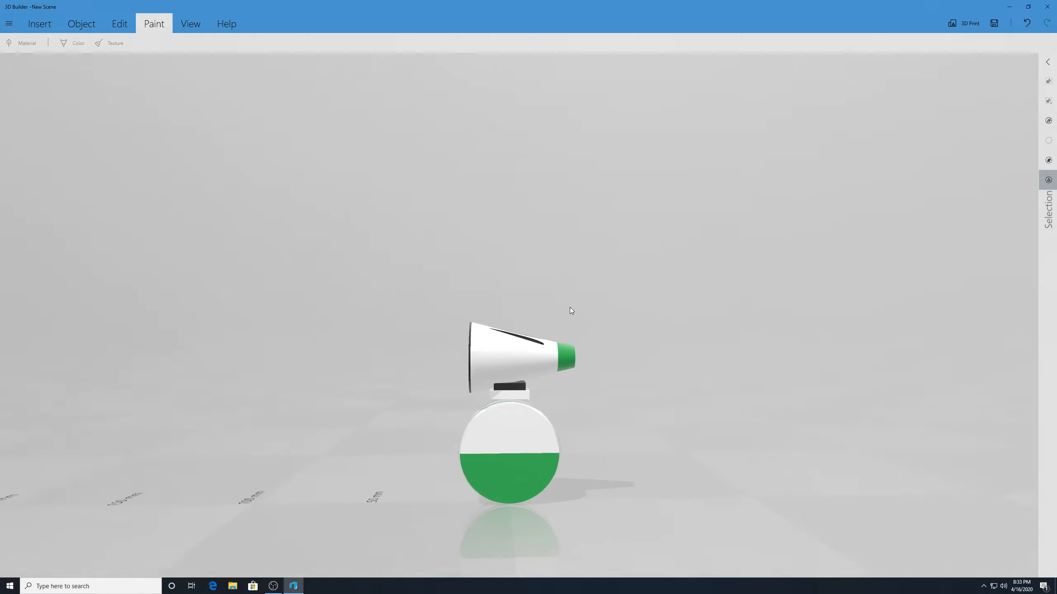
scroll(570, 307, "down", 2)
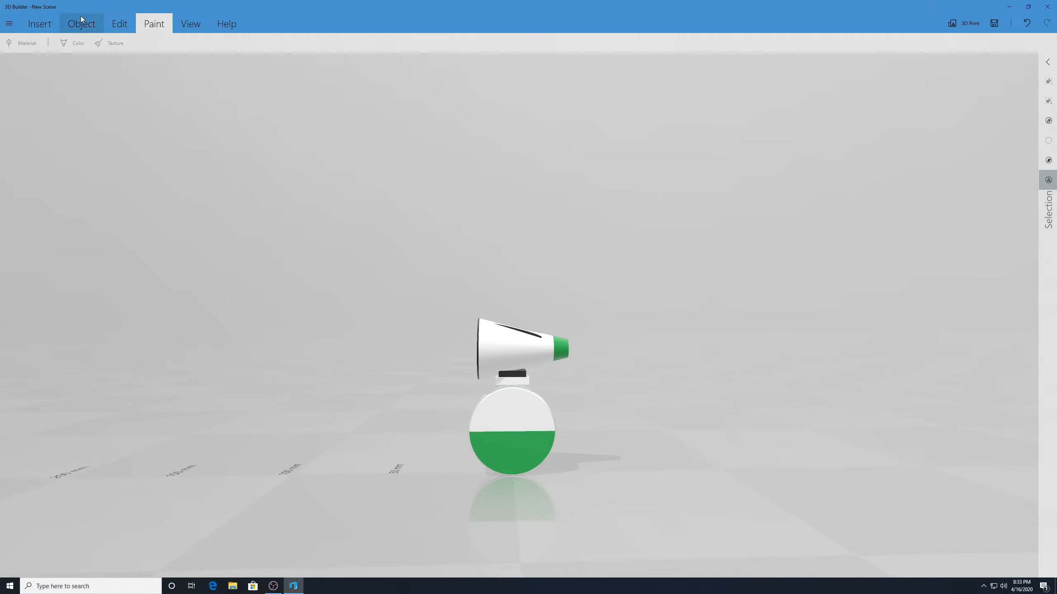
- Insert a cylinder and move it along X to about 50 mm, clear of the robot
left_click_drag(697, 415, 543, 391)
scroll(544, 391, "up", 3)
left_click_drag(315, 360, 394, 334)
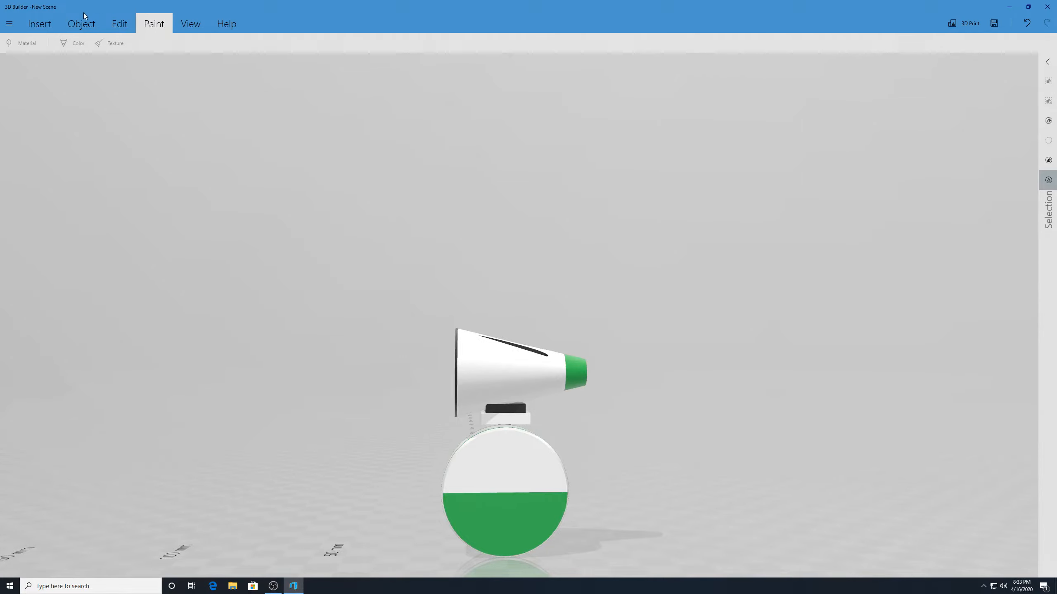
left_click(42, 28)
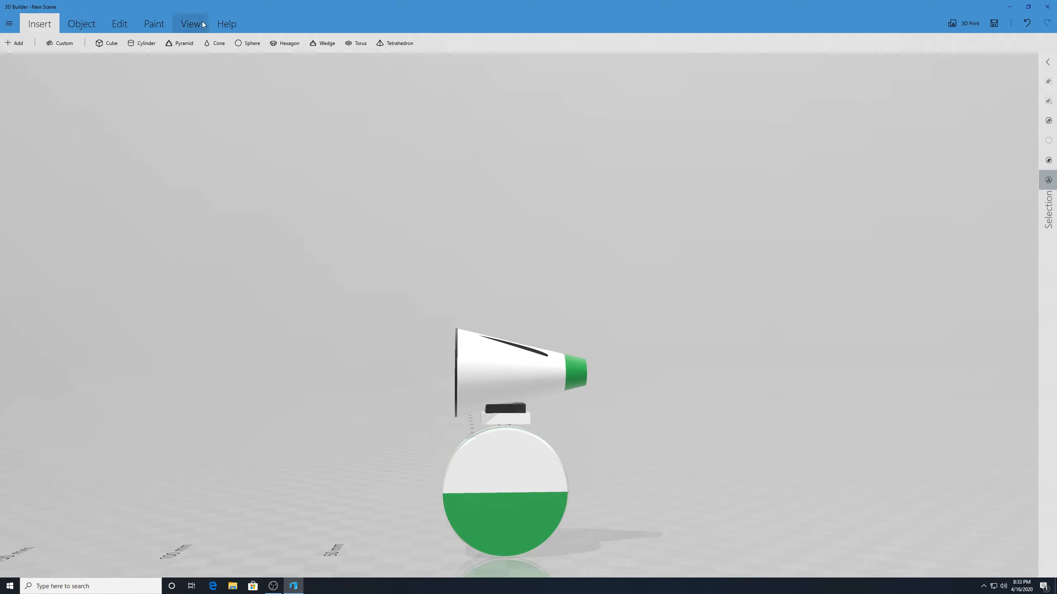
left_click(142, 43)
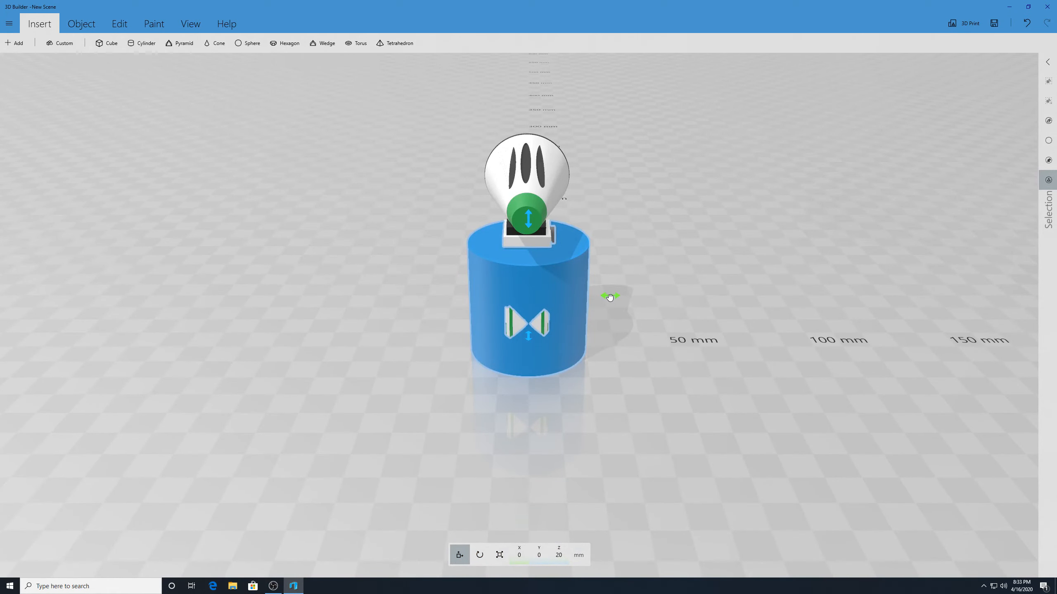
left_click_drag(610, 296, 755, 303)
- Shrink the cylinder uniformly to a tiny piece of about 0.85 mm and deselect it
left_click(501, 558)
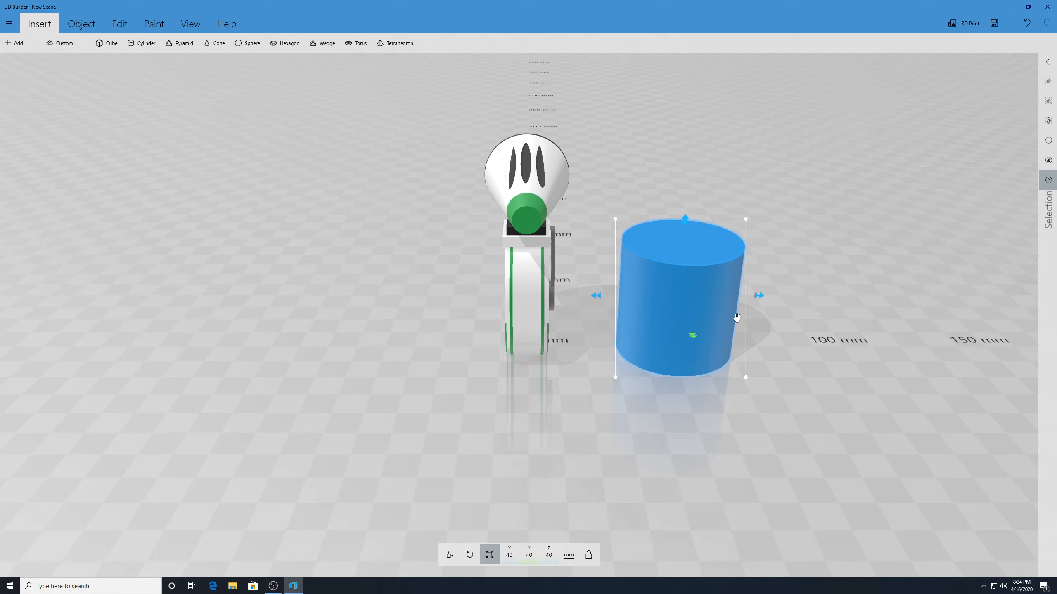
left_click_drag(746, 218, 691, 287)
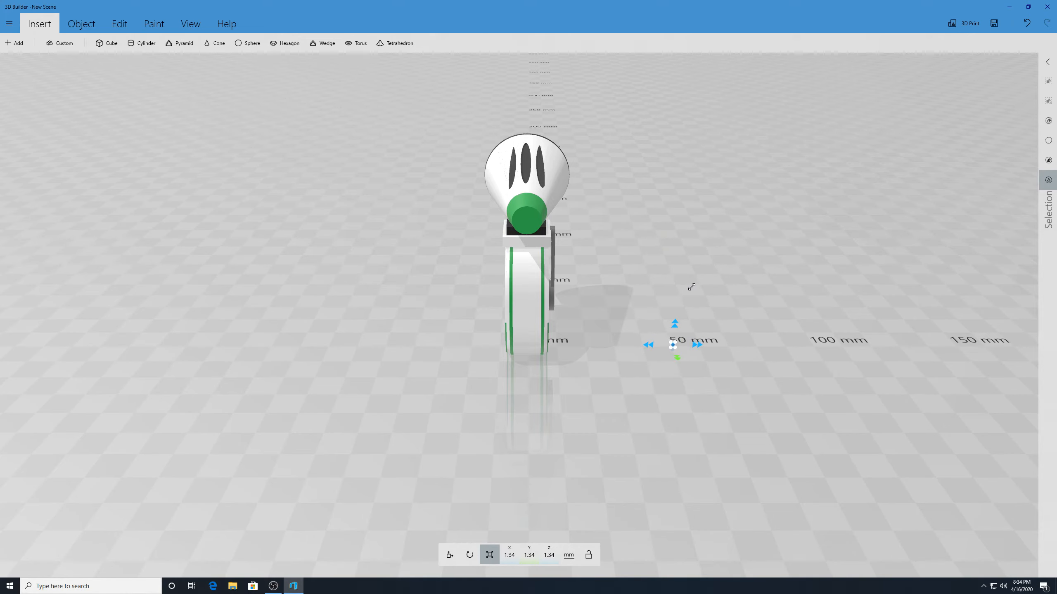
scroll(695, 341, "up", 3)
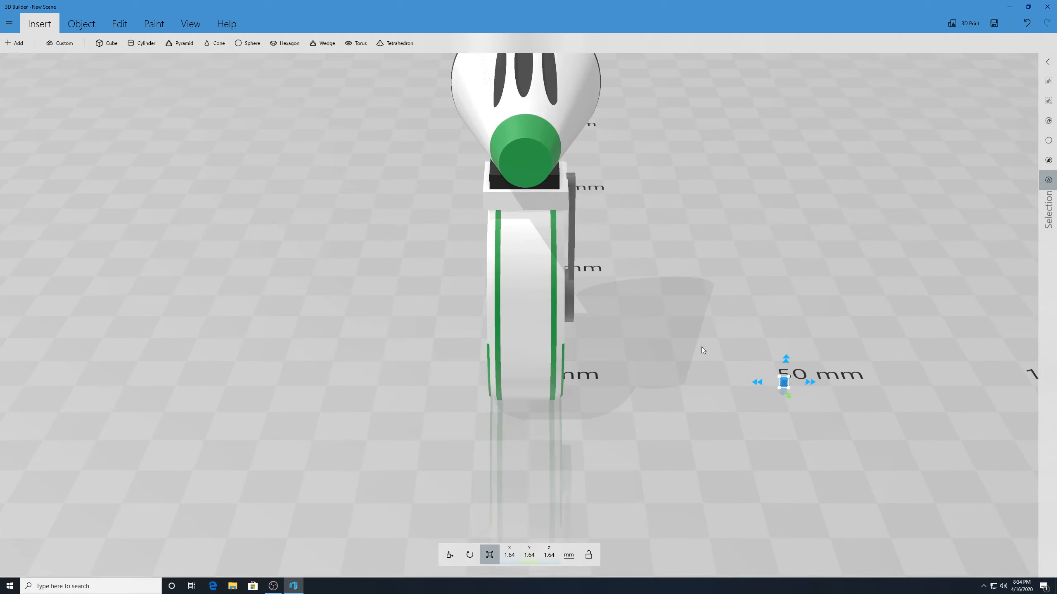
left_click_drag(815, 383, 812, 382)
key("ctrl+z")
left_click_drag(804, 385, 804, 386)
left_click(801, 384)
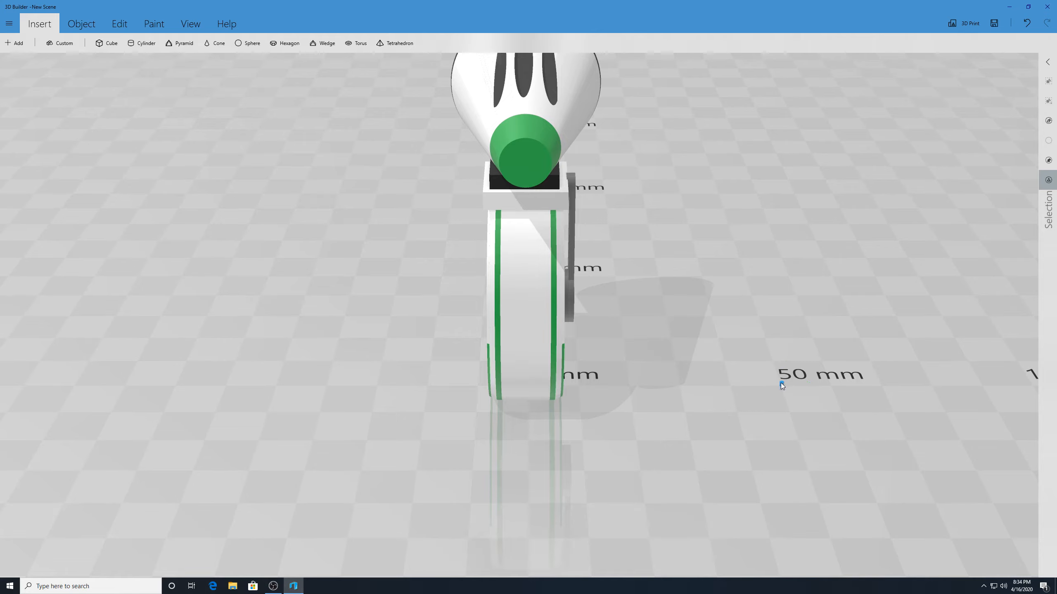
- Move the tiny cylinder up behind the cone's black disc, at about X -14.17, Y 23.03, Z 60.11 mm
left_click(781, 384)
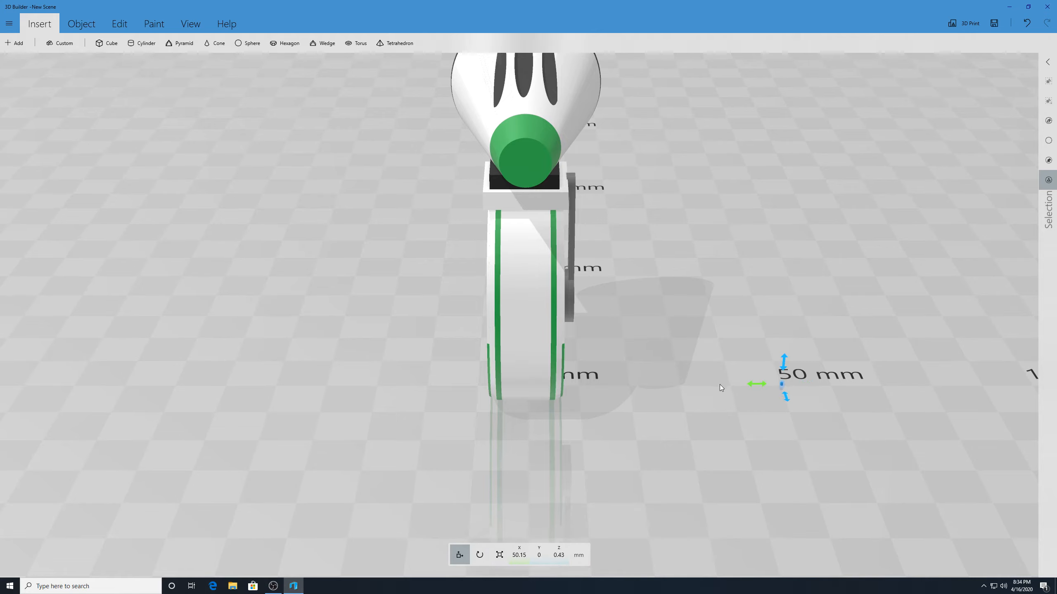
left_click_drag(752, 384, 448, 78)
left_click_drag(361, 153, 799, 143)
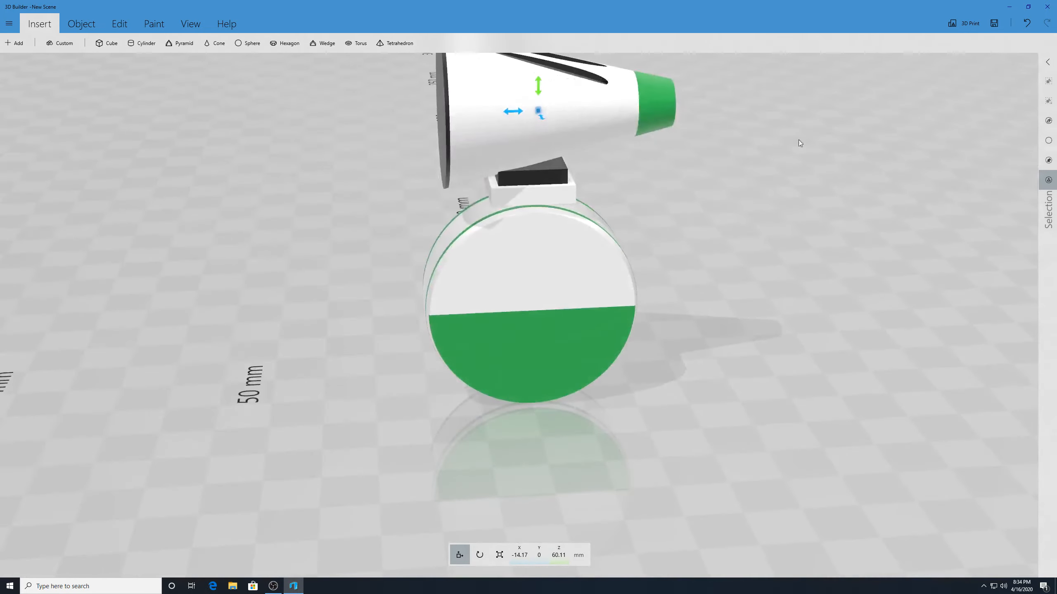
left_click_drag(517, 112, 396, 202)
left_click(398, 236)
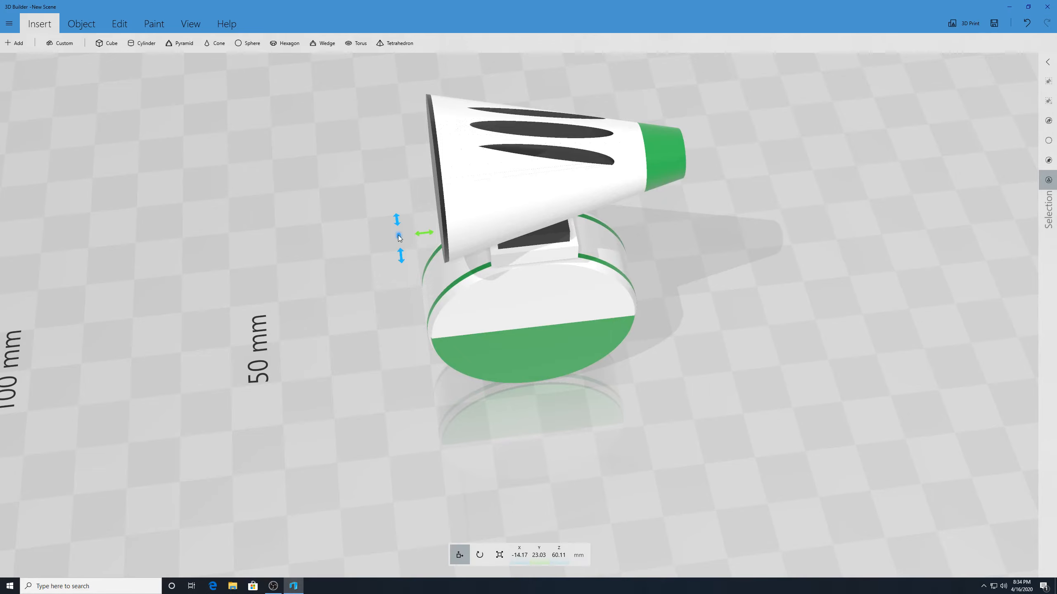
- Roll the tiny cylinder 90° so it points backwards, enlarge it uniformly to about 1.13 mm and deselect it
left_click(477, 556)
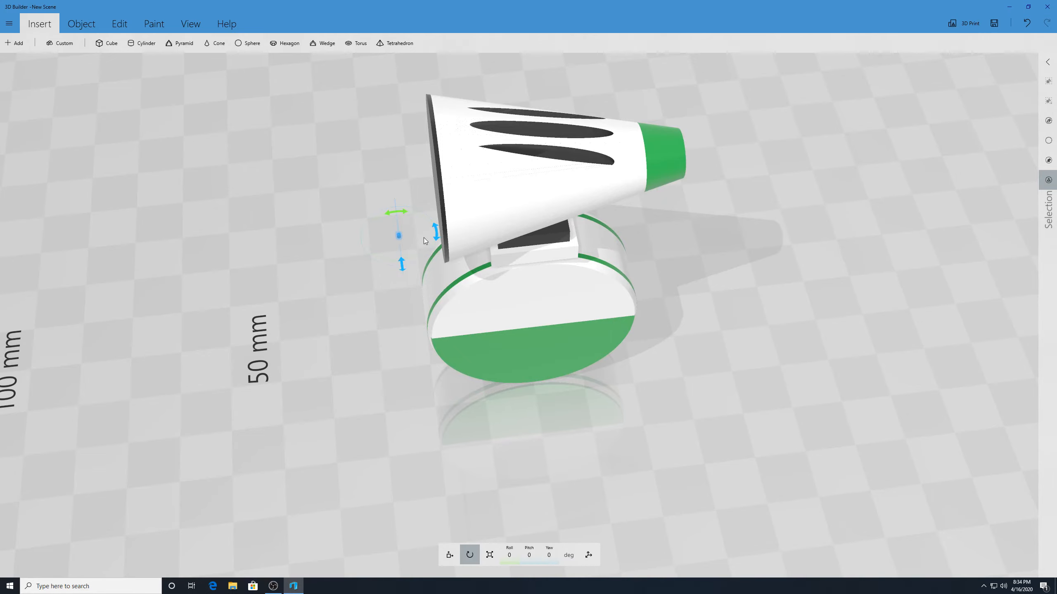
left_click_drag(400, 214, 656, 194)
left_click(358, 229)
left_click(610, 150)
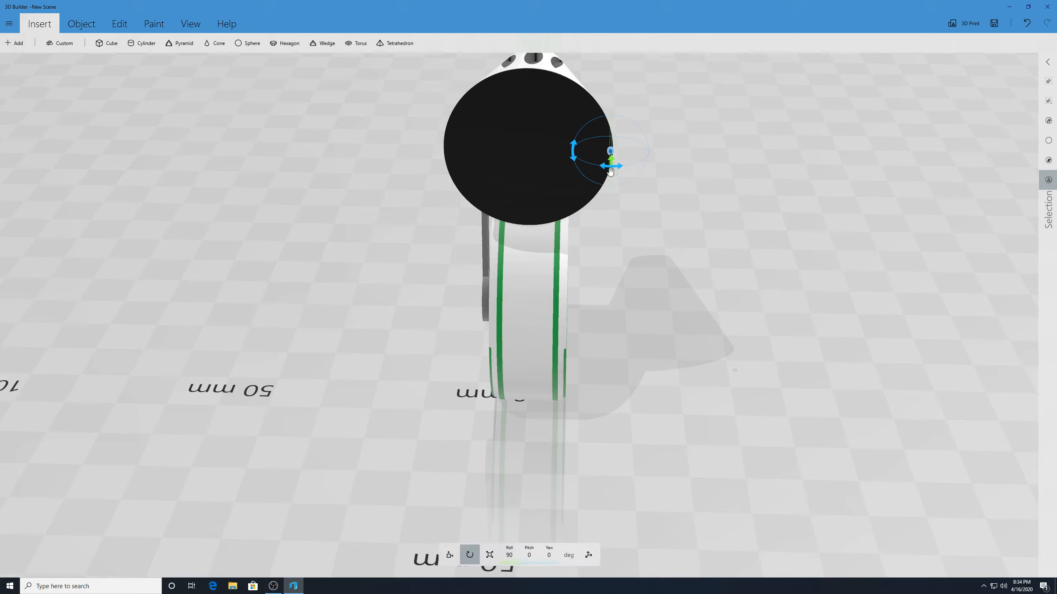
left_click(490, 555)
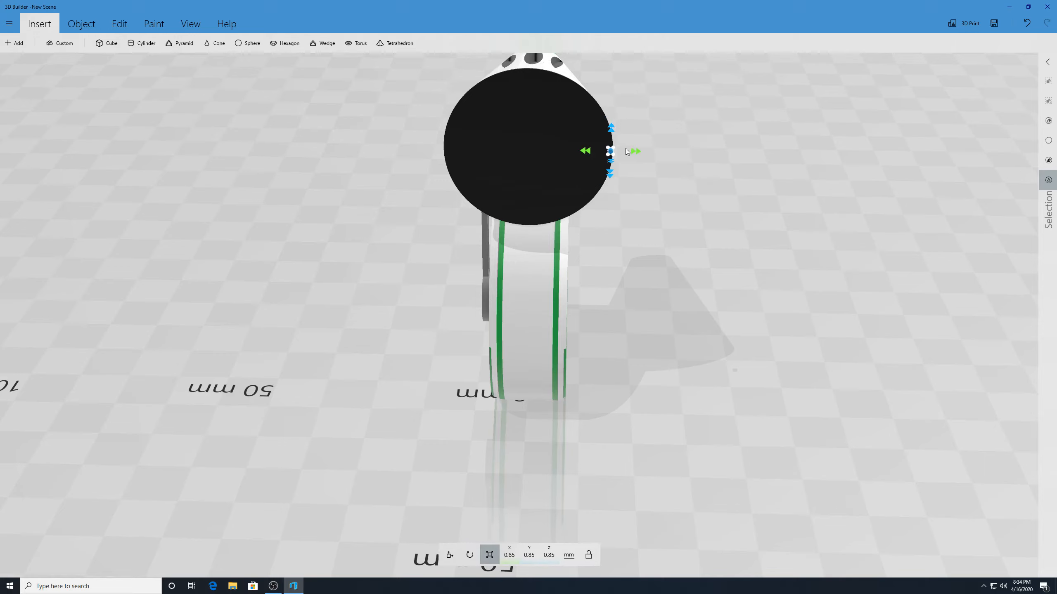
left_click_drag(636, 153, 638, 152)
left_click(611, 153)
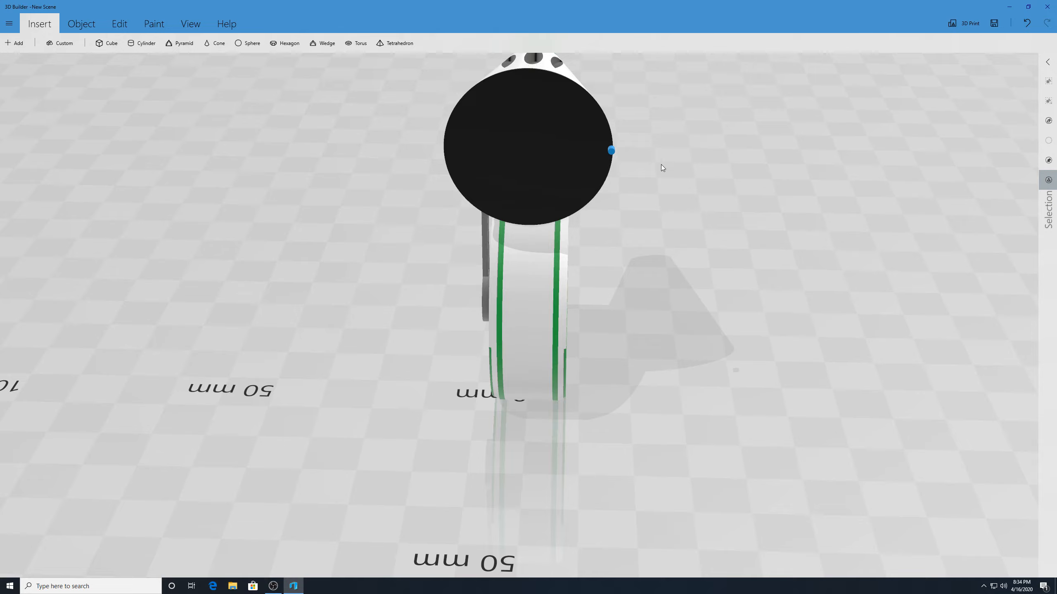
- Paint the tiny cylinder behind the cone black
left_click_drag(663, 168, 541, 234)
left_click(453, 153)
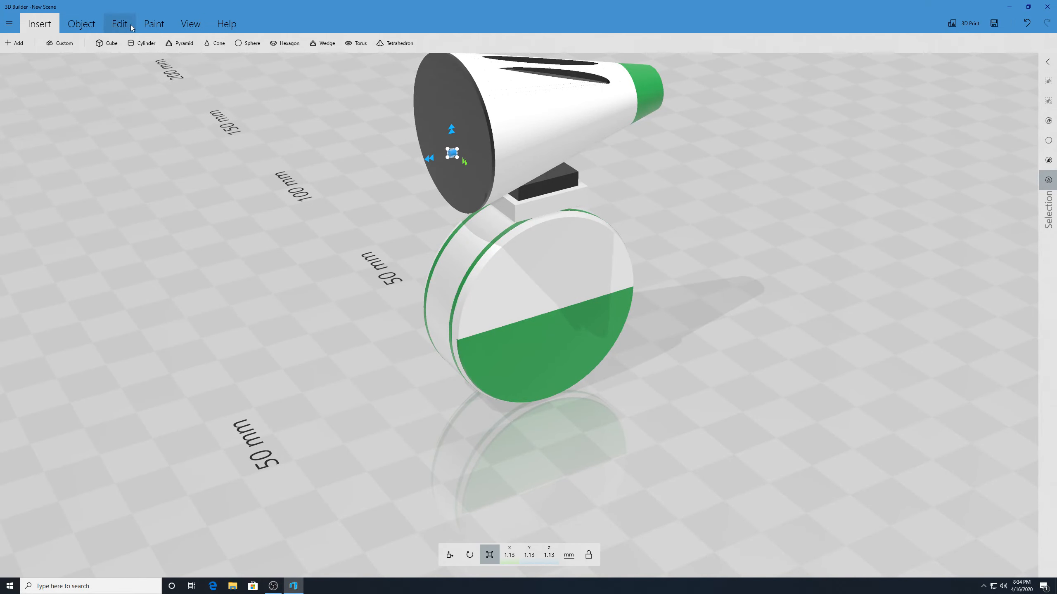
left_click(154, 23)
left_click(82, 44)
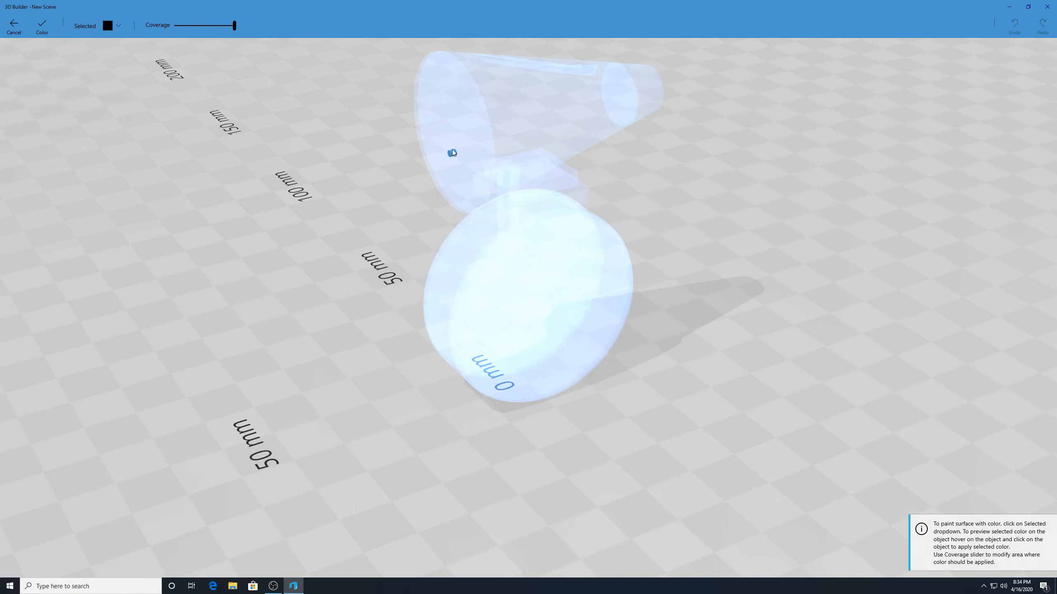
left_click(43, 26)
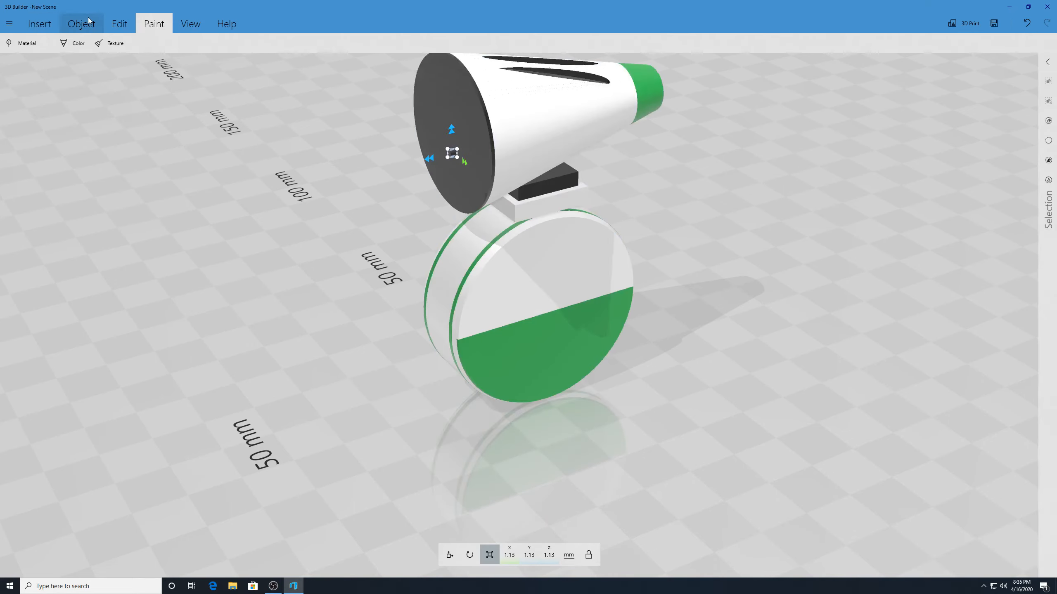
- Paint the tiny cylinder behind the cone grey
left_click_drag(344, 147, 951, 164)
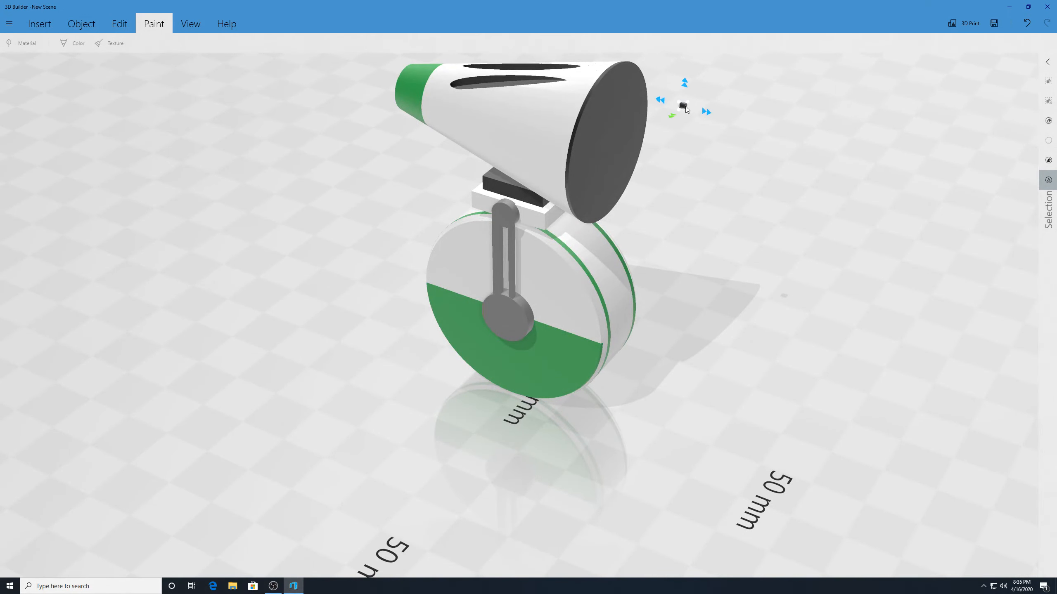
left_click(73, 43)
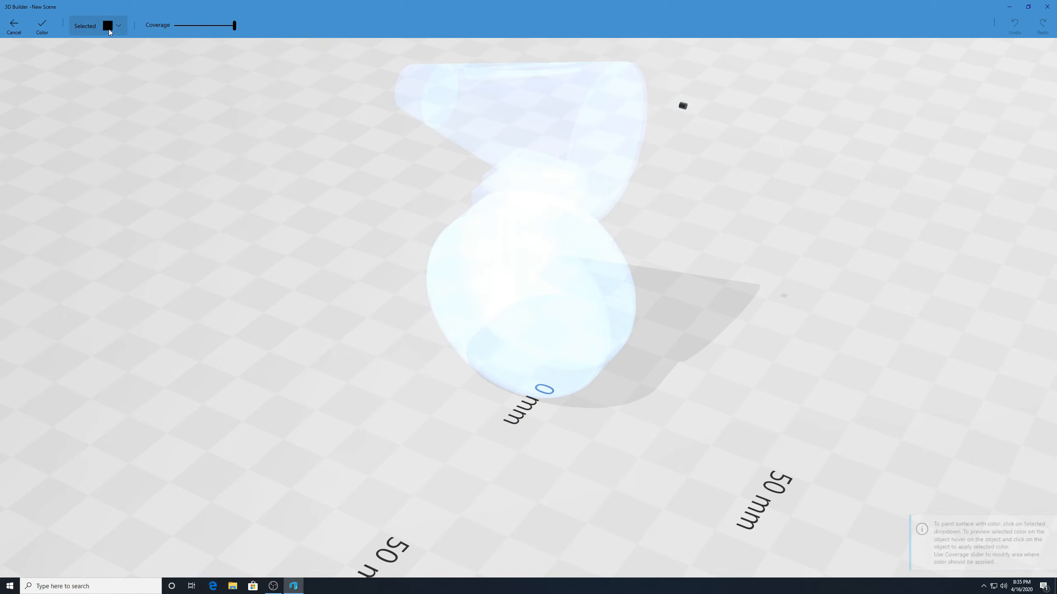
left_click(117, 23)
left_click(210, 84)
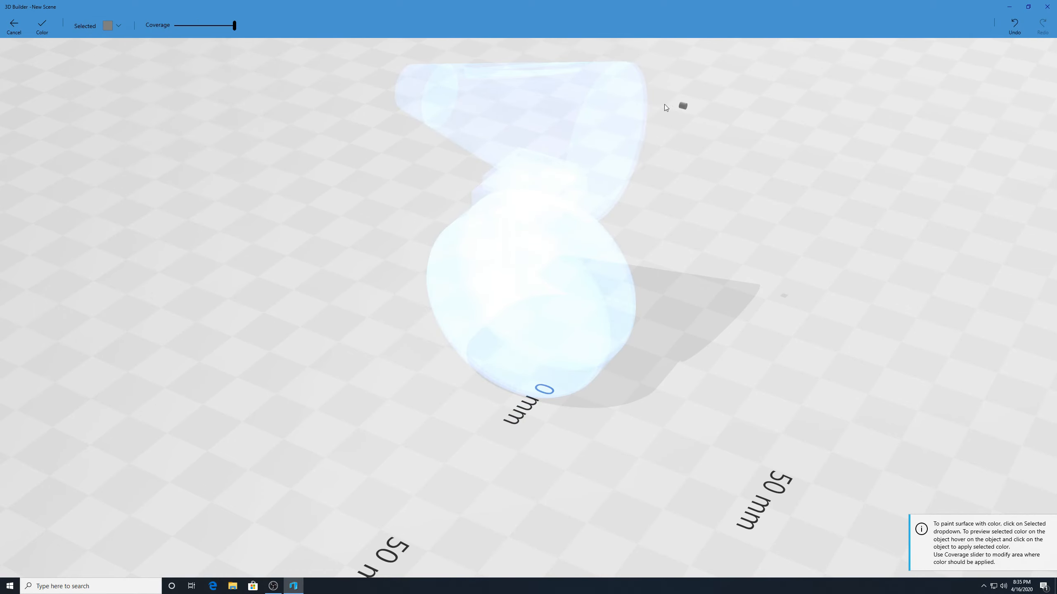
left_click(43, 25)
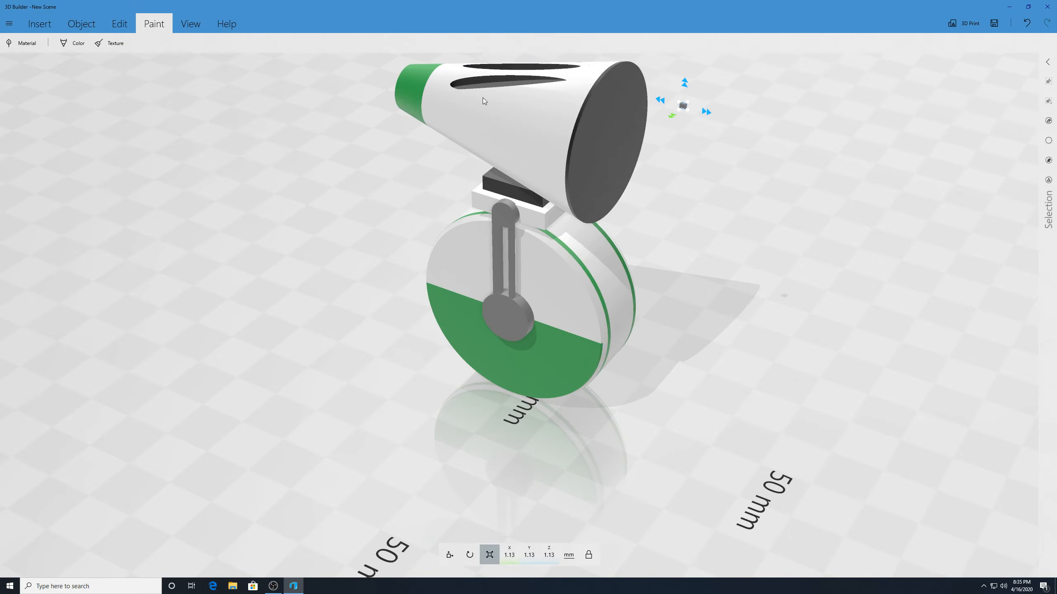
- Move the tiny grey cylinder against the upper part of the black disc, at about X -6.45, Y 16.5, Z 63.72 mm
right_click_drag(482, 97, 622, 106)
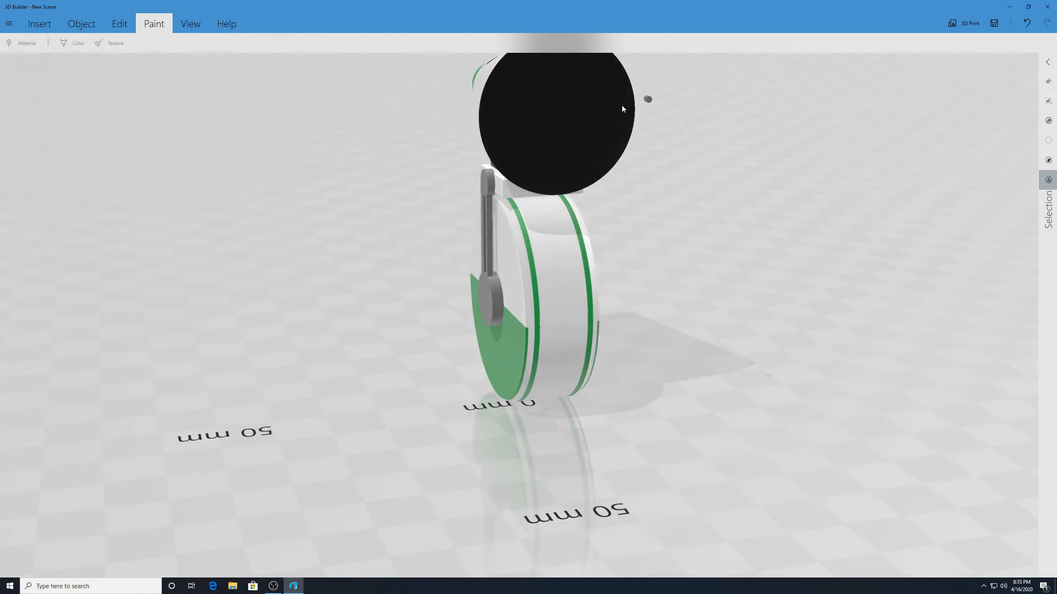
left_click(648, 99)
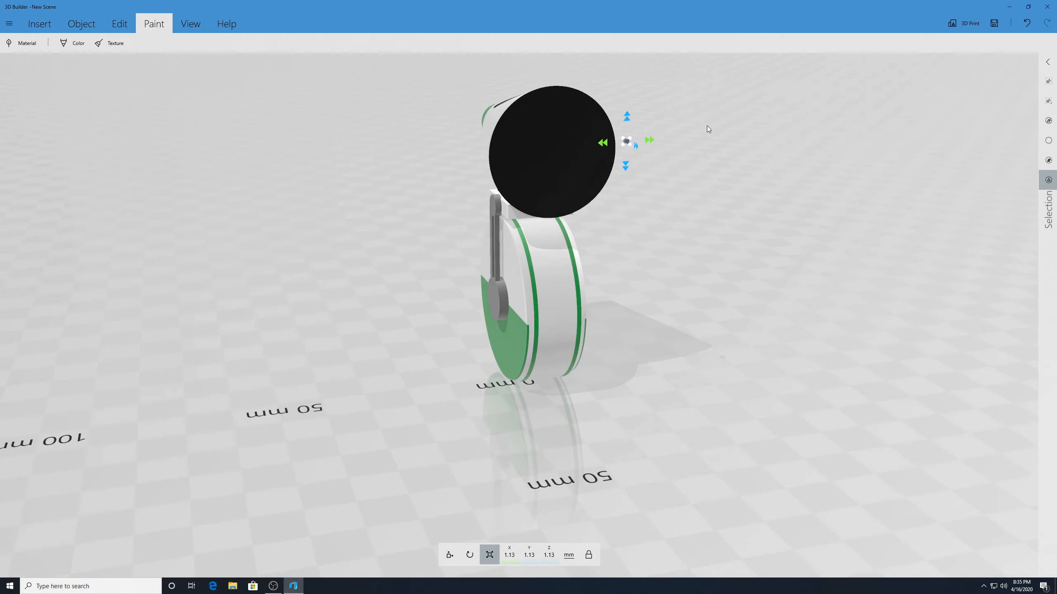
left_click(449, 554)
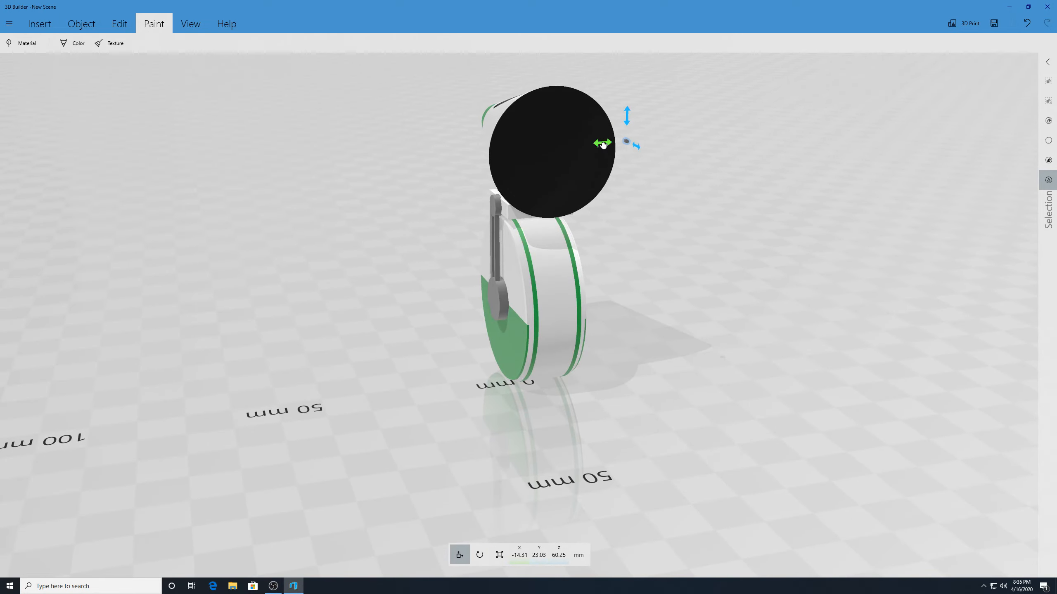
left_click_drag(573, 143, 567, 144)
left_click_drag(654, 182, 336, 155)
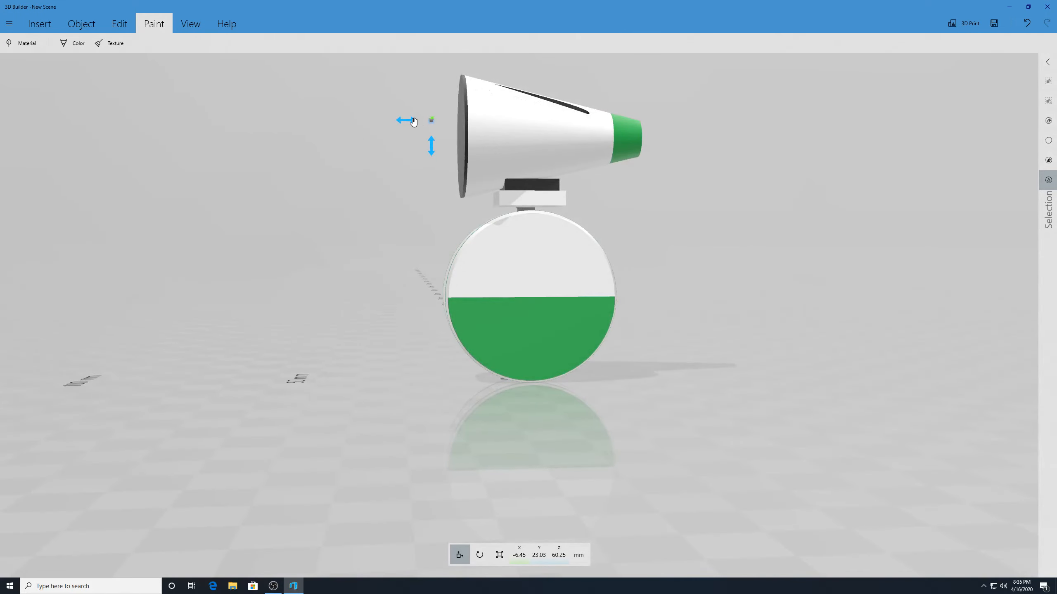
left_click_drag(413, 120, 464, 129)
left_click_drag(386, 105, 669, 130)
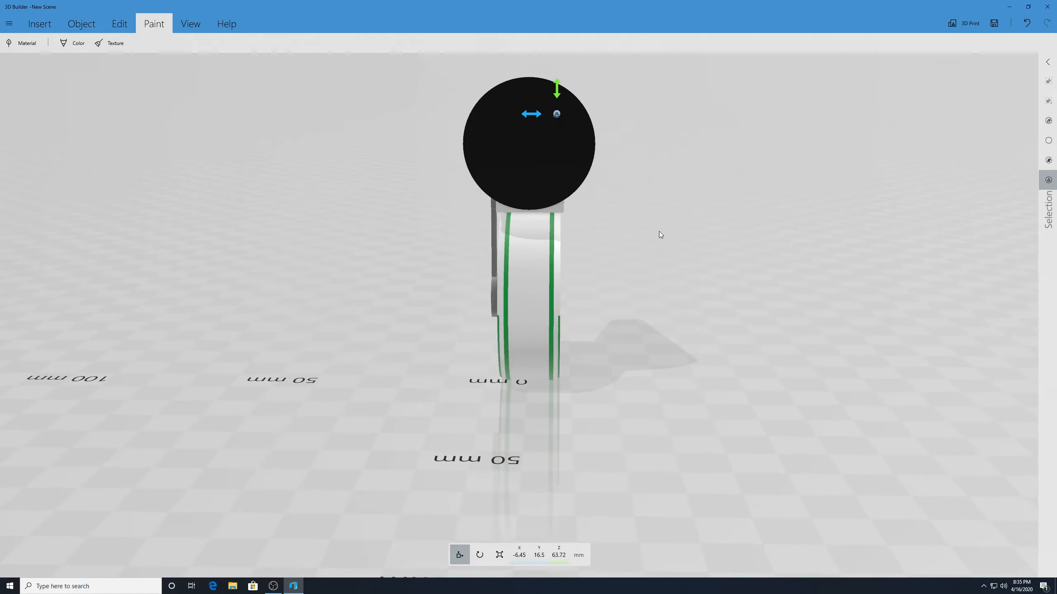
- Stretch the grey cylinder lengthwise into a thin rod projecting backwards from the black disc, and deselect it
left_click(499, 555)
left_click_drag(540, 496, 361, 316)
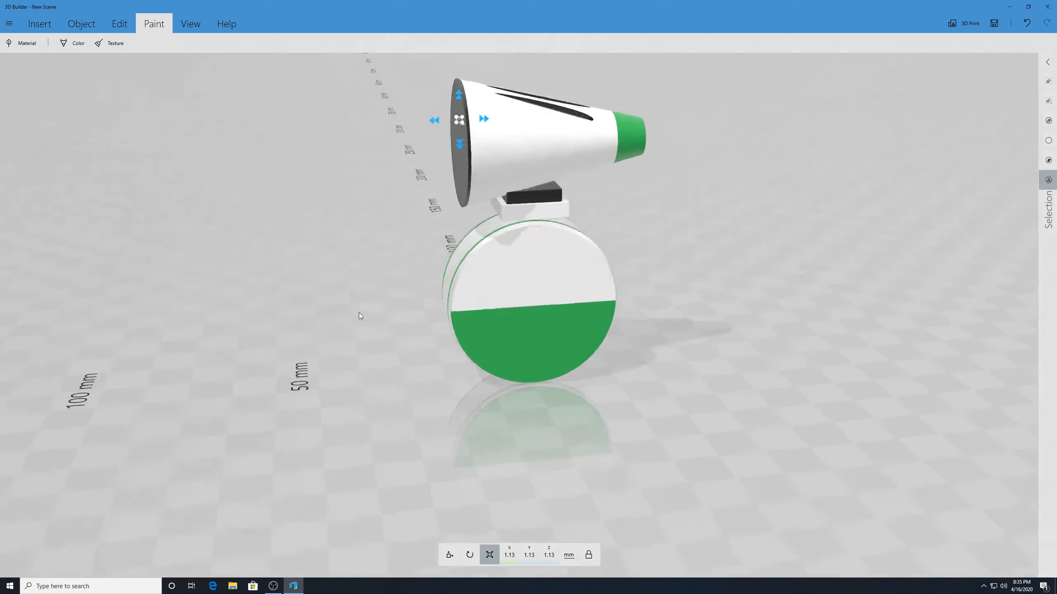
left_click_drag(435, 118, 420, 122)
key("ctrl+z")
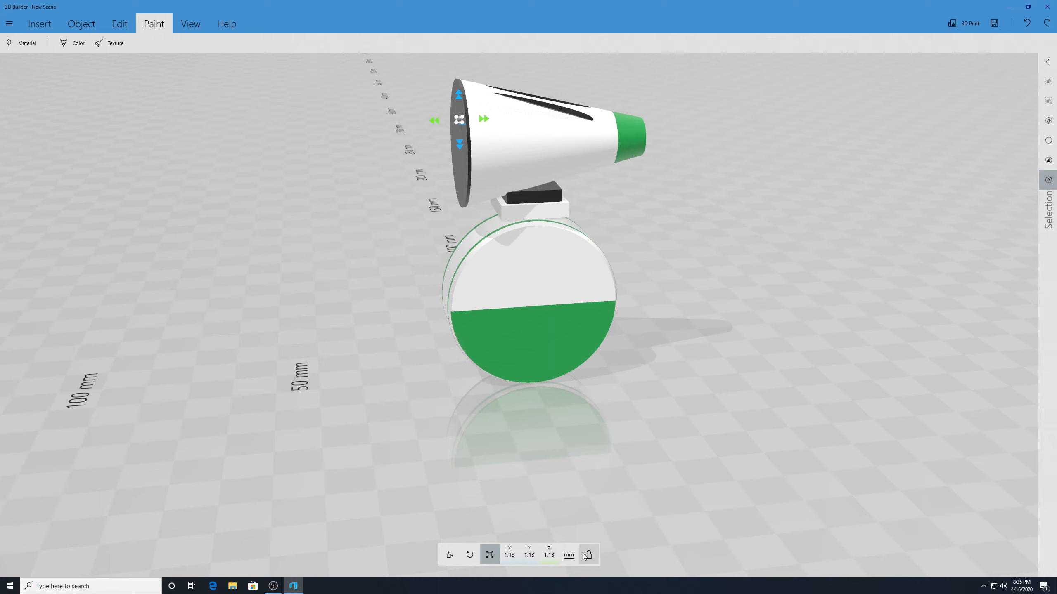
left_click_drag(431, 126, 558, 164)
left_click(342, 83)
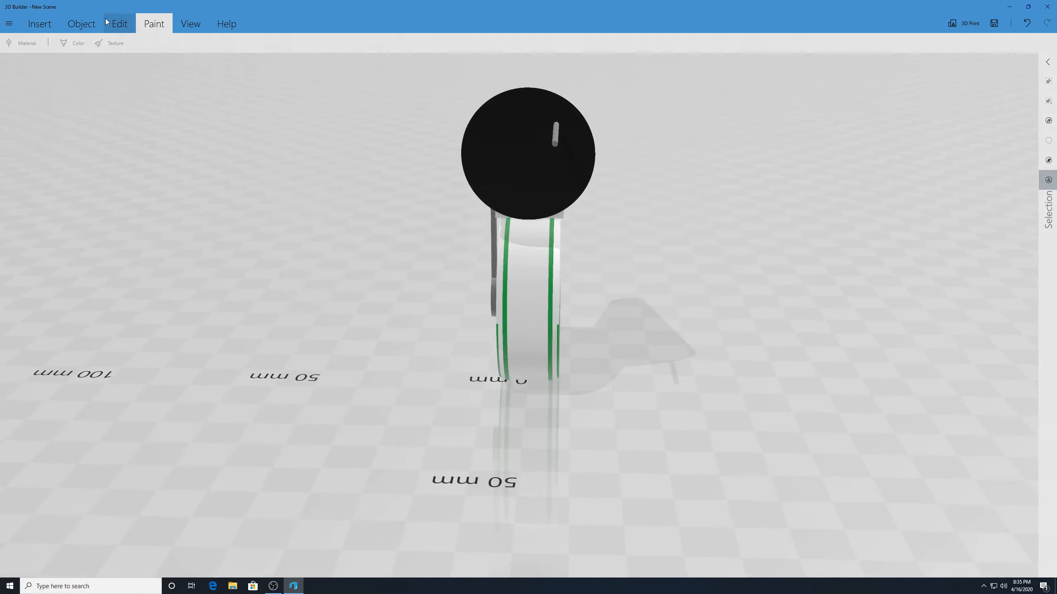
- Insert a sphere and move it along Y to about 54.31 mm, clear of the robot's wheel
left_click(30, 24)
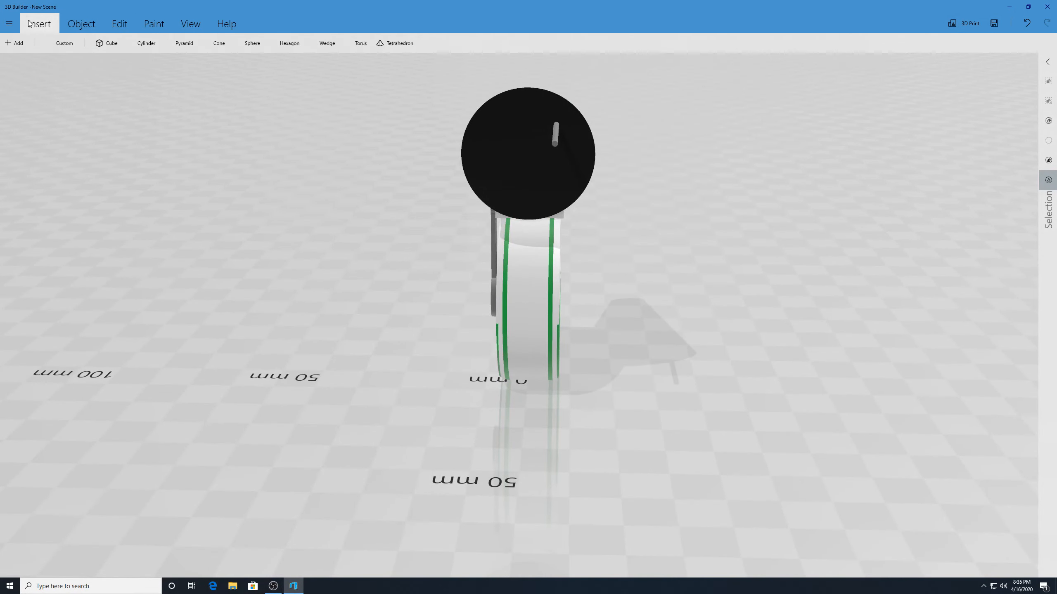
left_click(248, 43)
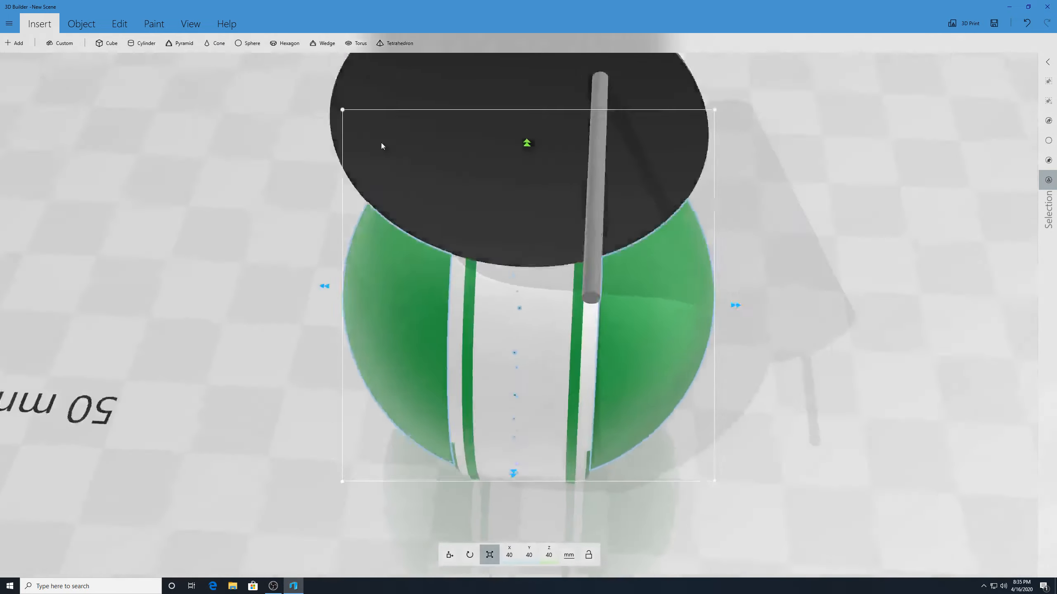
left_click_drag(352, 184, 930, 261)
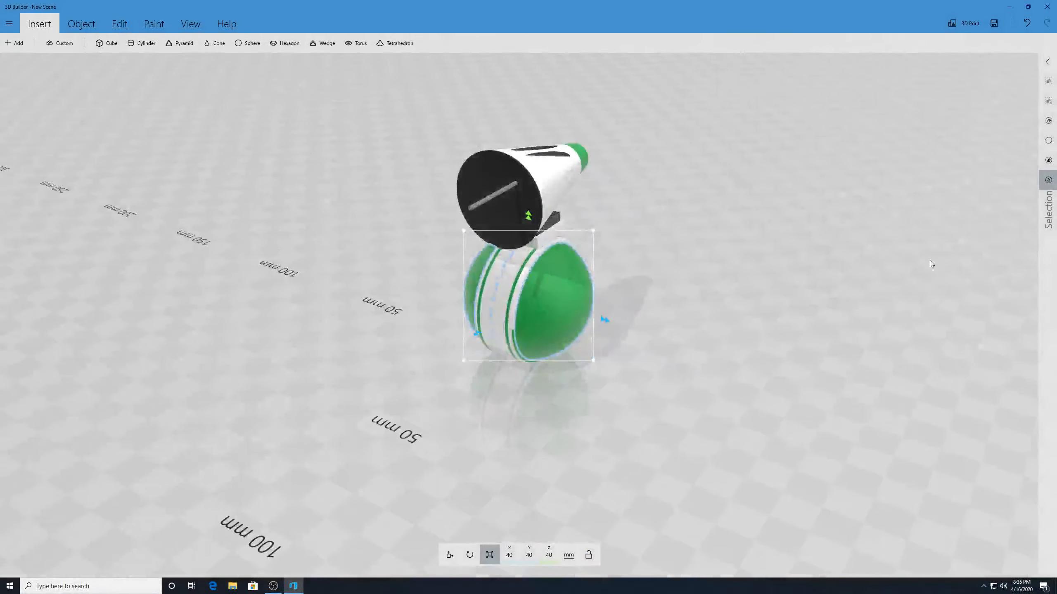
left_click(771, 310)
left_click(568, 316)
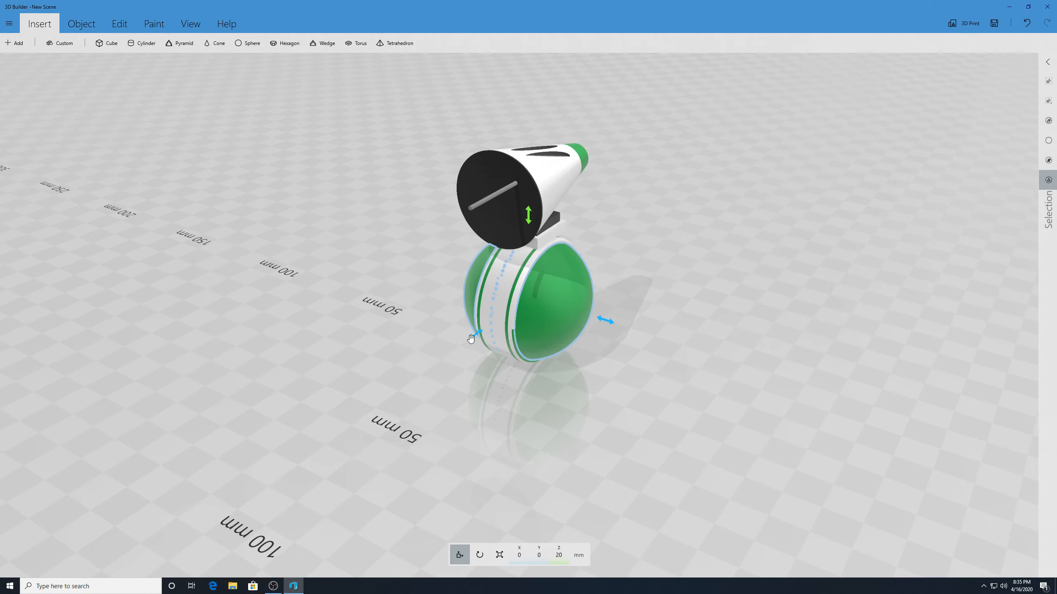
left_click_drag(470, 339, 299, 416)
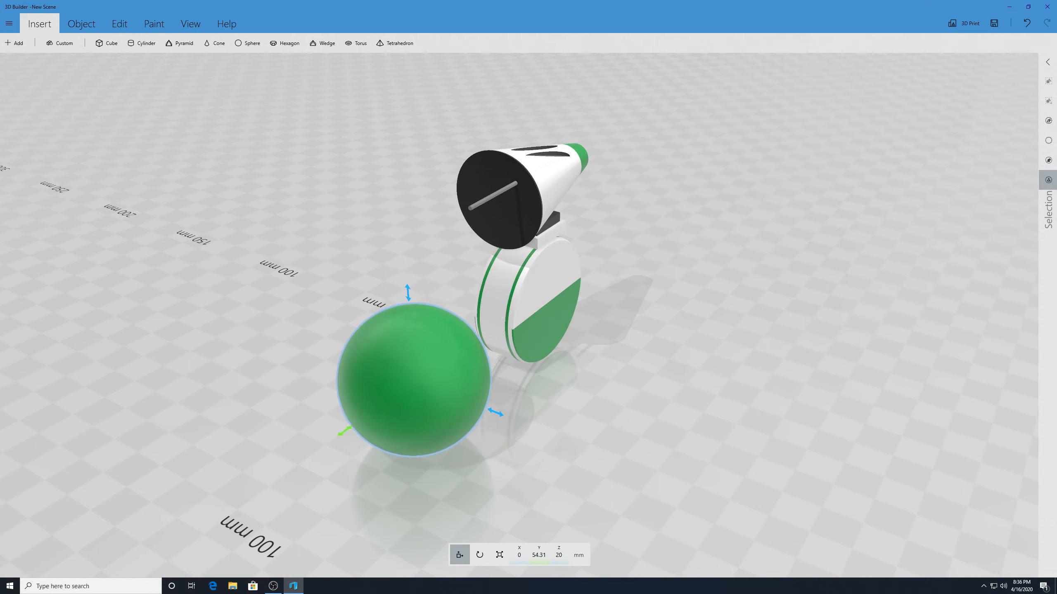
- Scale the green sphere down uniformly to about 3.63 mm in diameter
left_click(499, 555)
left_click_drag(494, 411, 458, 400)
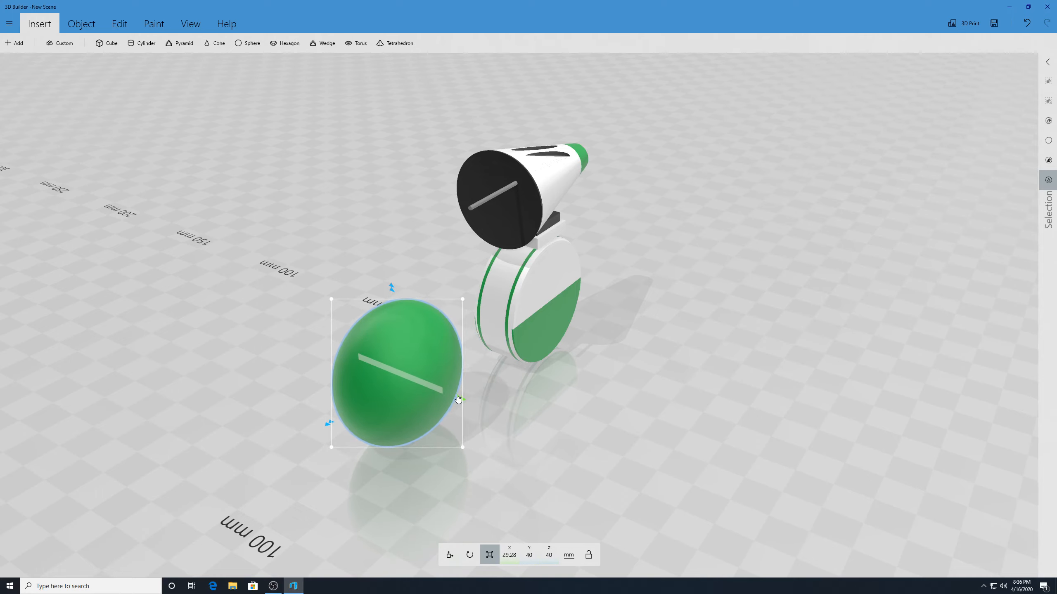
key("ctrl+z")
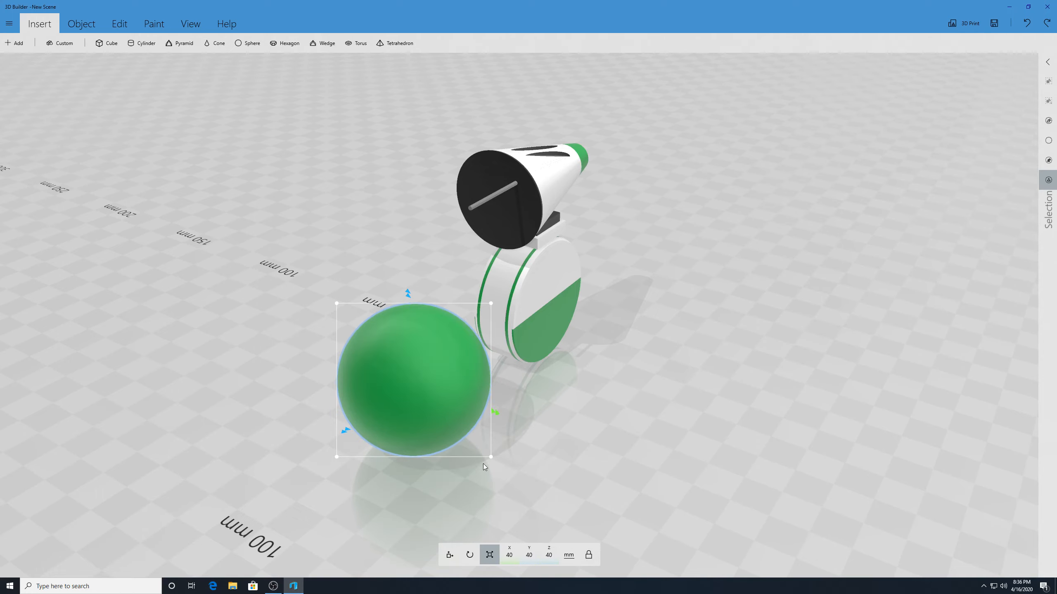
left_click_drag(497, 415, 617, 301)
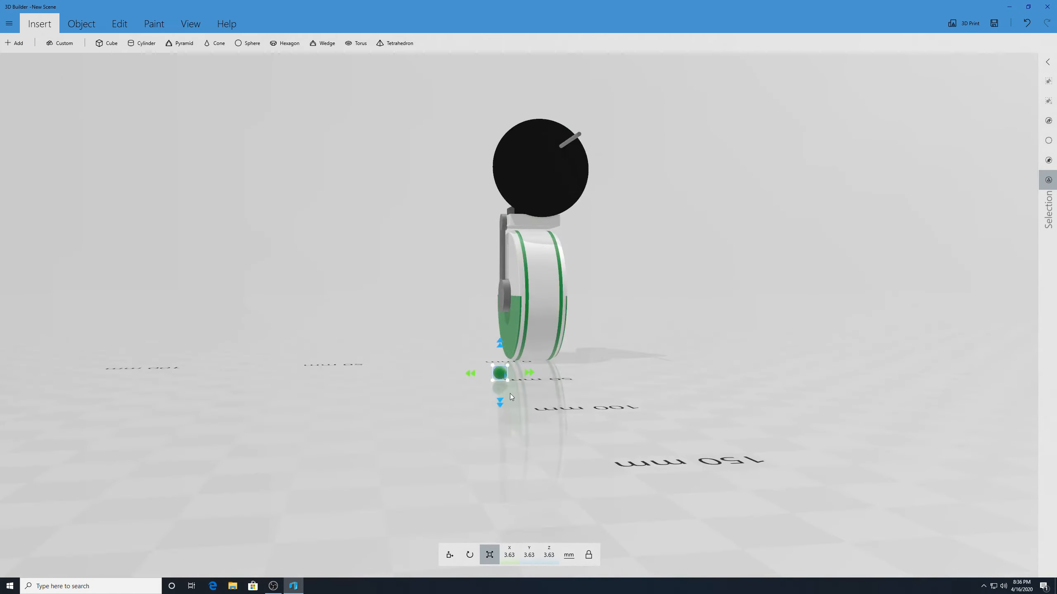
- Move the small sphere up beside the black disc, at about X -5.88, Z 61.9 mm, and centre the view on the head
left_click(450, 555)
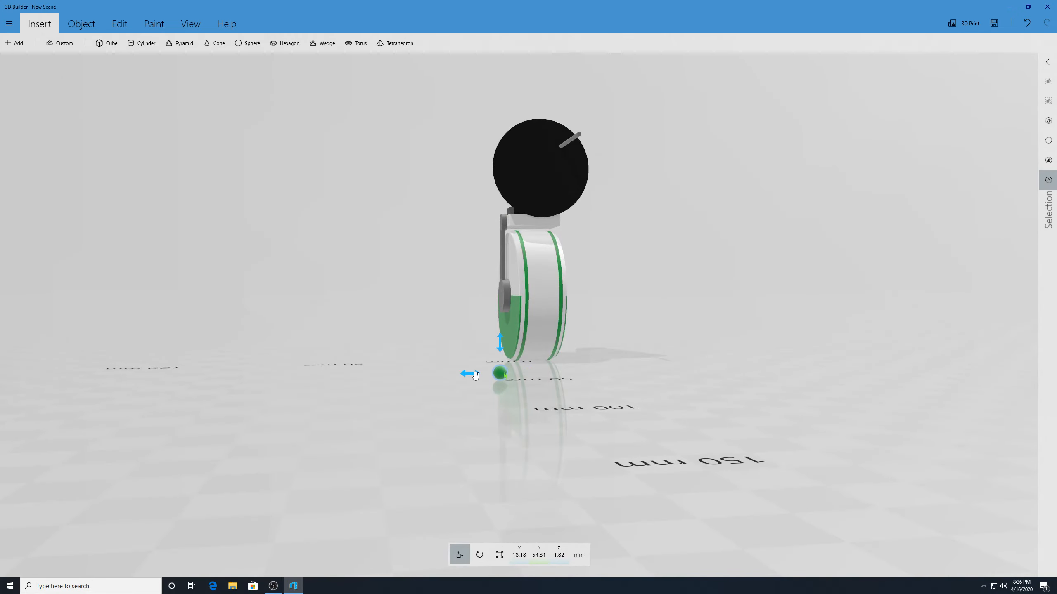
left_click_drag(475, 375, 586, 104)
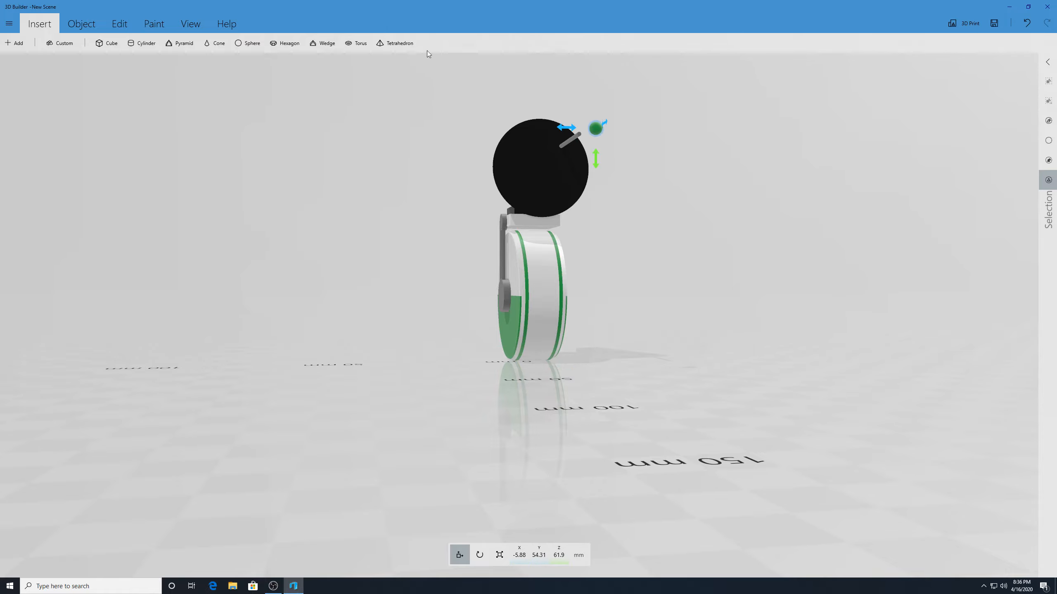
left_click(560, 213)
left_click(556, 185)
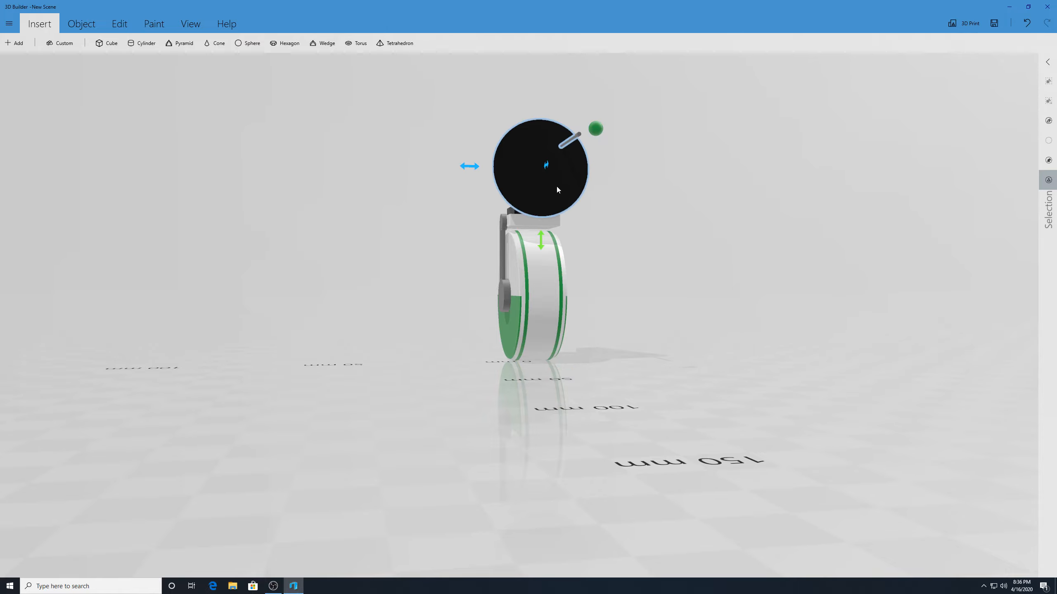
left_click(190, 24)
left_click(32, 44)
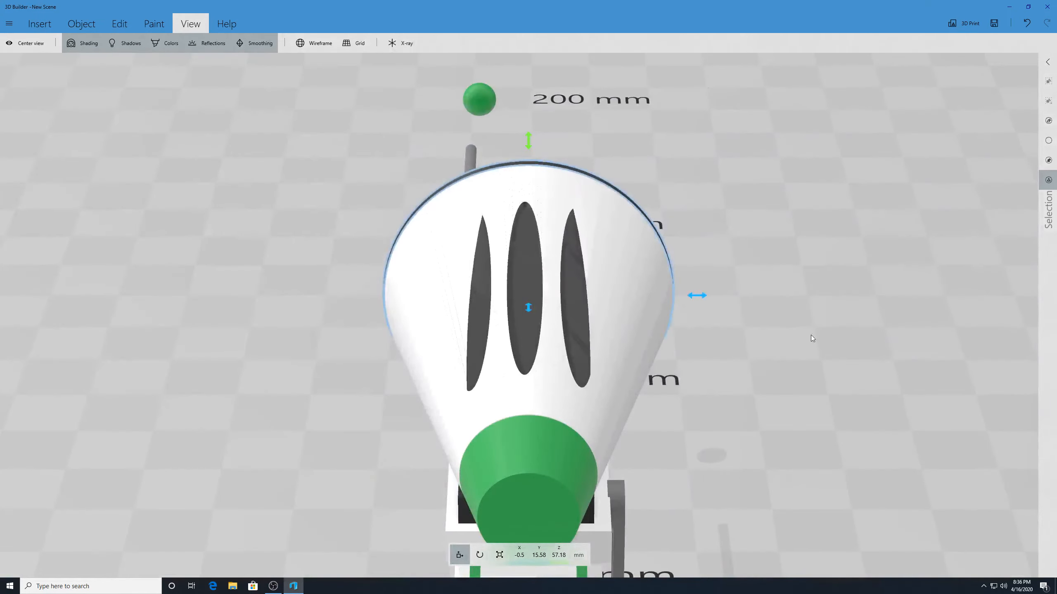
left_click_drag(812, 338, 298, 279)
left_click(897, 256, "ctrl")
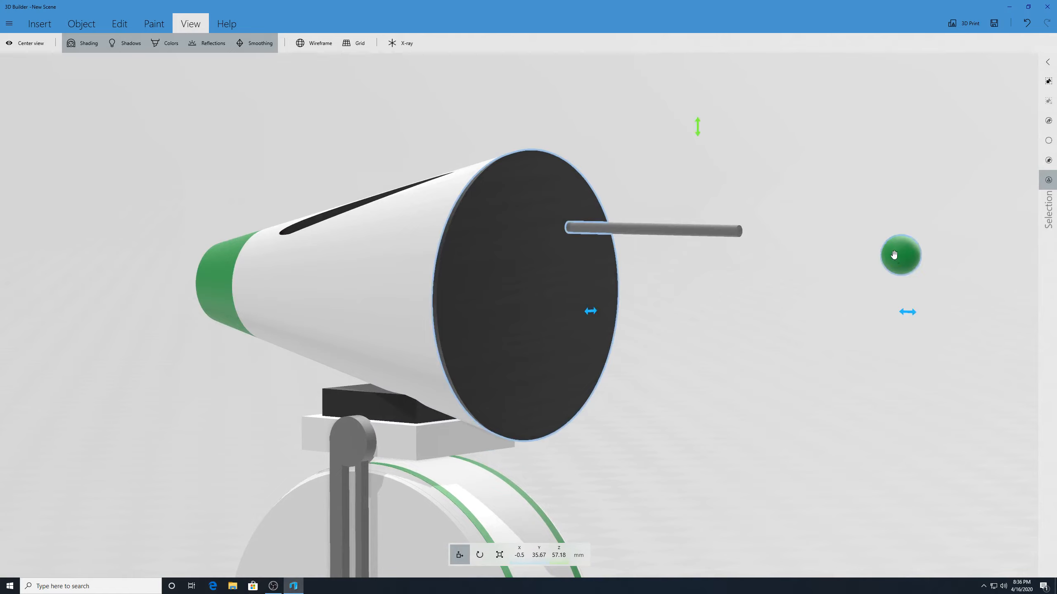
- Move the small sphere onto the free end of the grey rod, at about X -6.82, Y 36.32, Z 63.72 mm
left_click(894, 255)
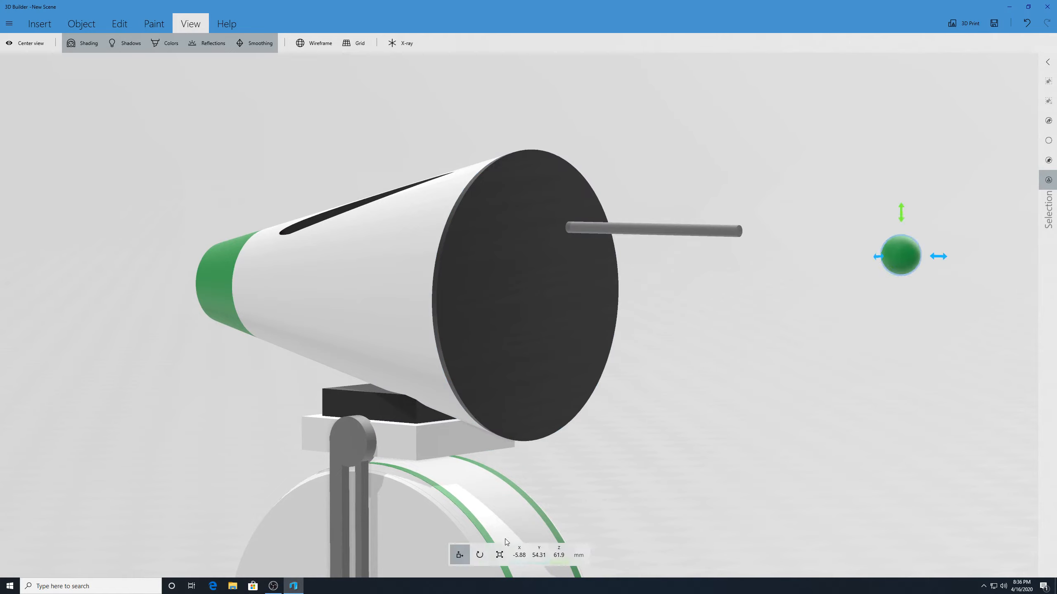
left_click_drag(939, 259, 777, 252)
left_click_drag(791, 319, 563, 250)
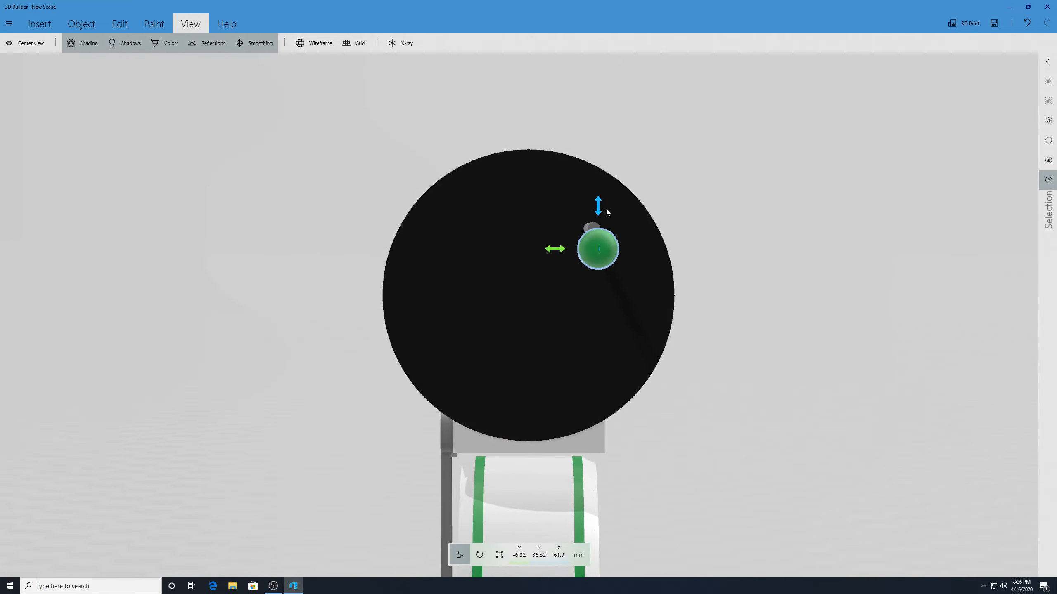
left_click_drag(598, 210, 597, 177)
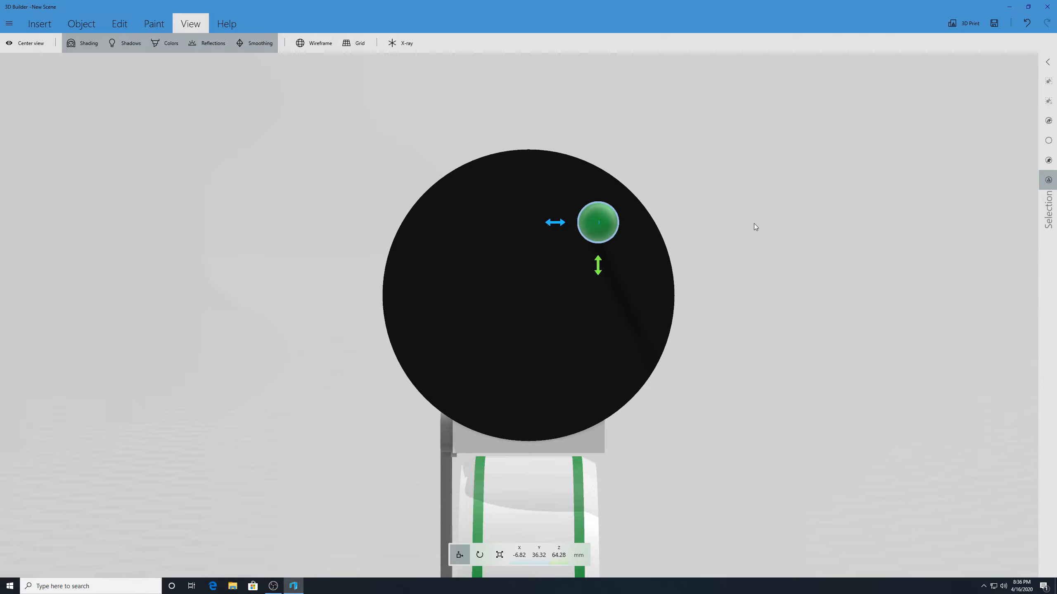
left_click_drag(754, 223, 431, 236)
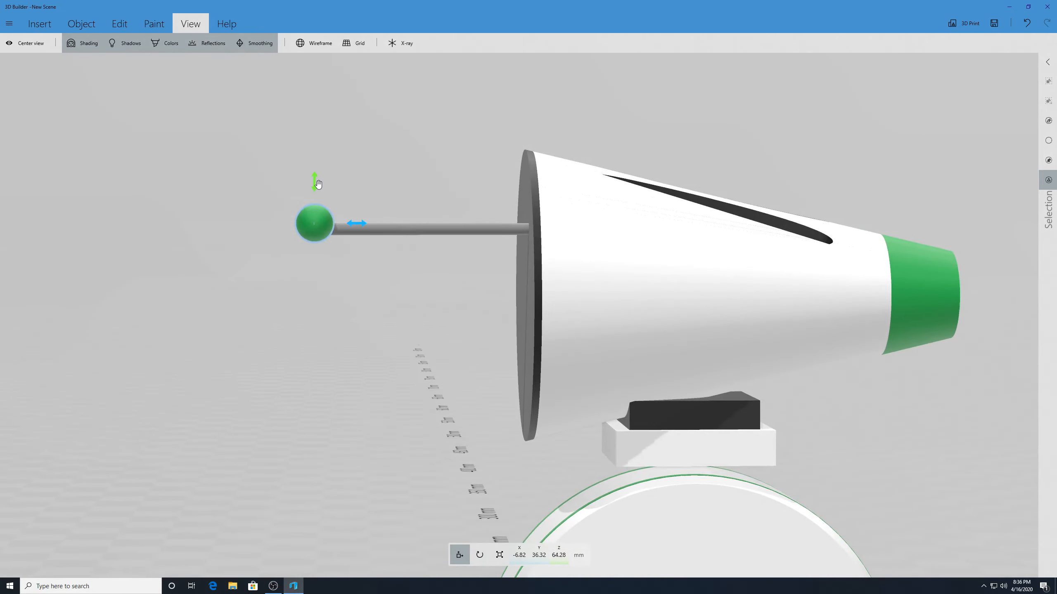
left_click_drag(317, 183, 317, 190)
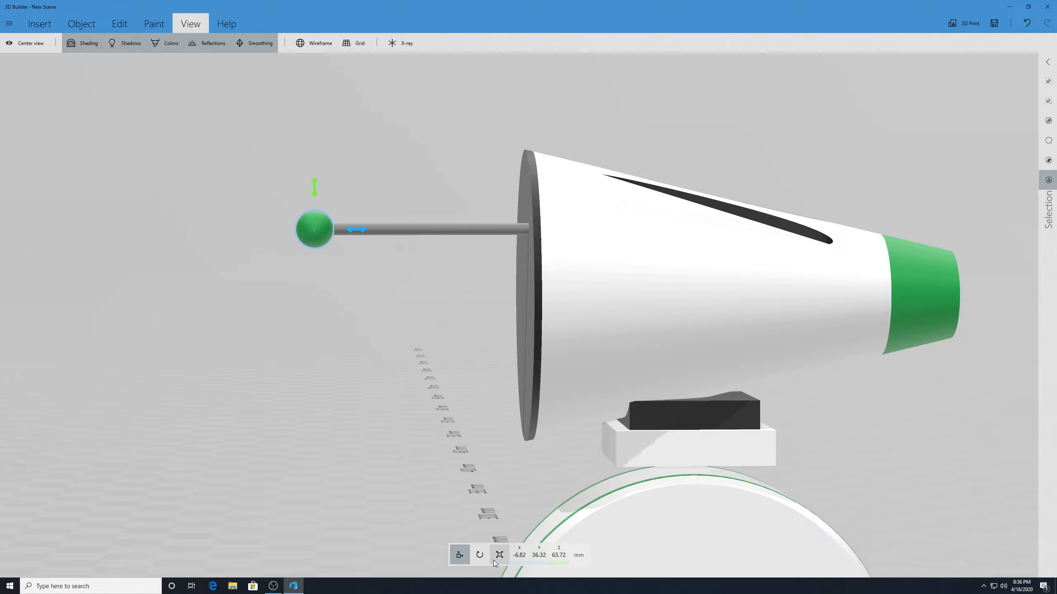
- Paint the sphere at the end of the antenna rod grey and apply the colour
left_click_drag(314, 262, 726, 264)
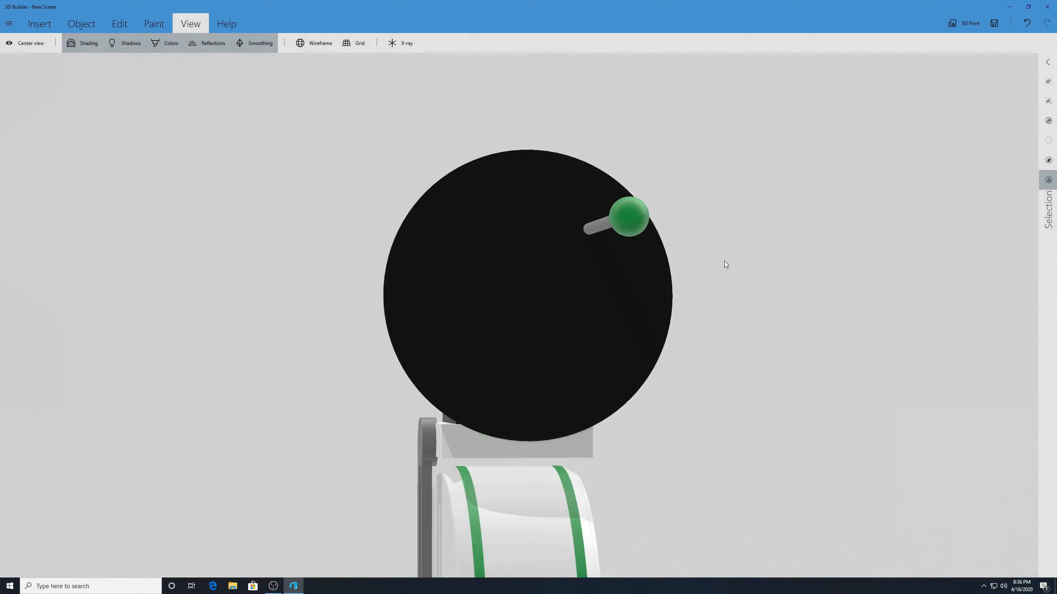
left_click(620, 226)
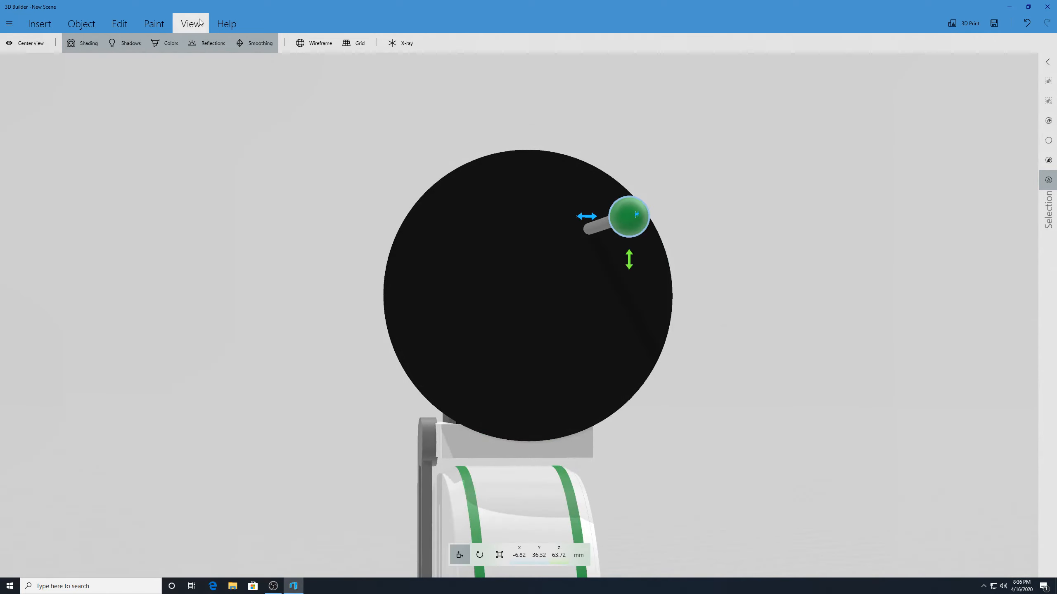
left_click(154, 23)
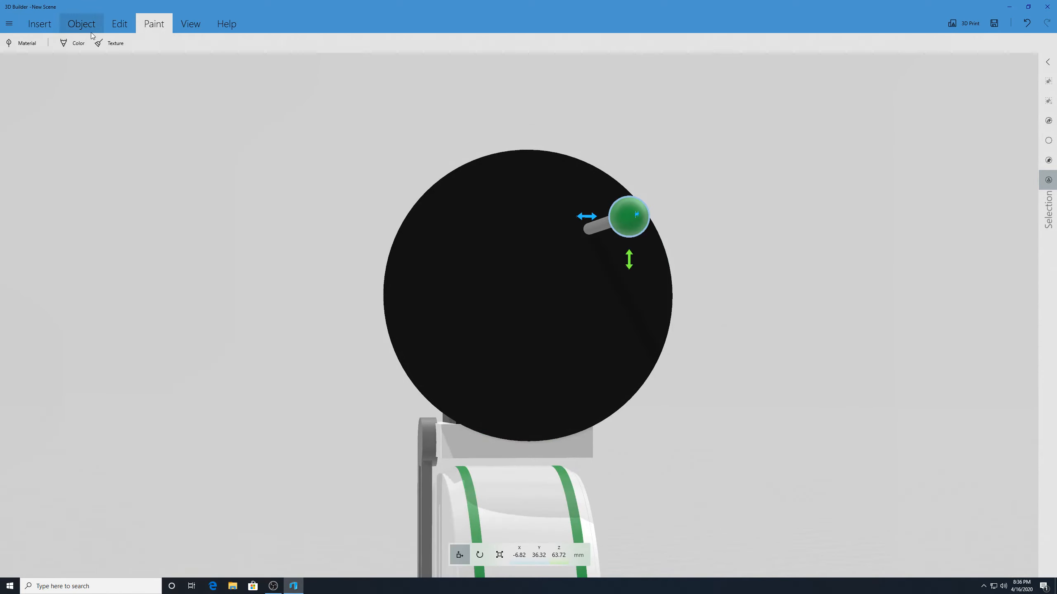
left_click(79, 43)
left_click(110, 26)
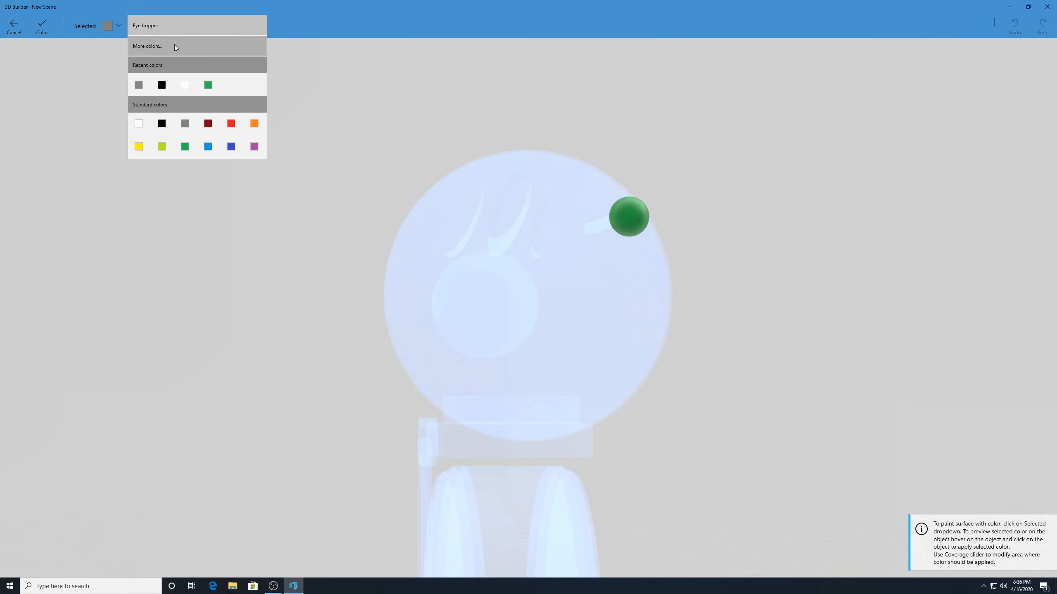
left_click(621, 211)
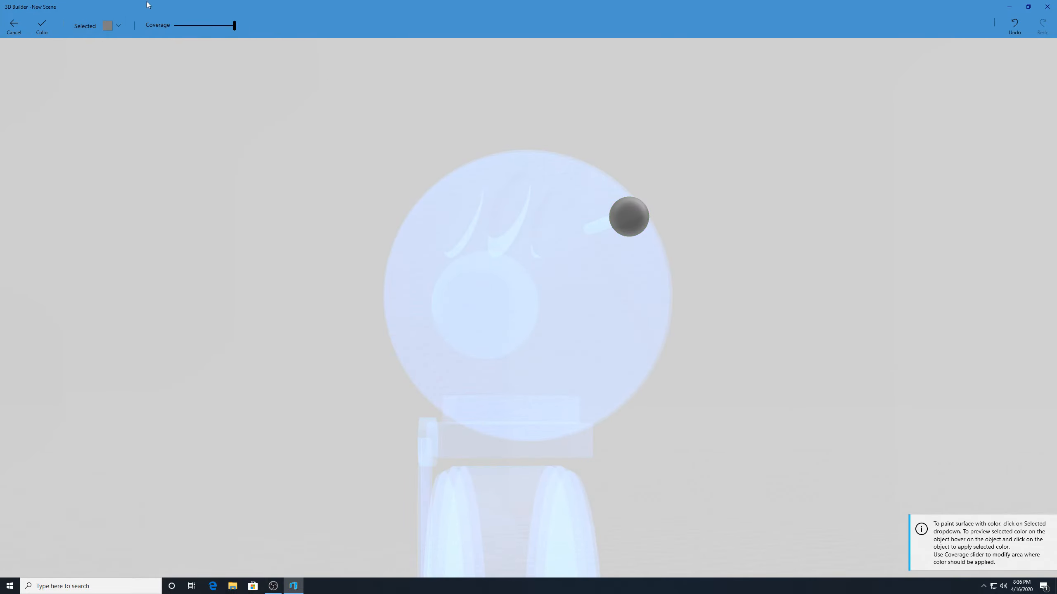
left_click(42, 26)
left_click(413, 149)
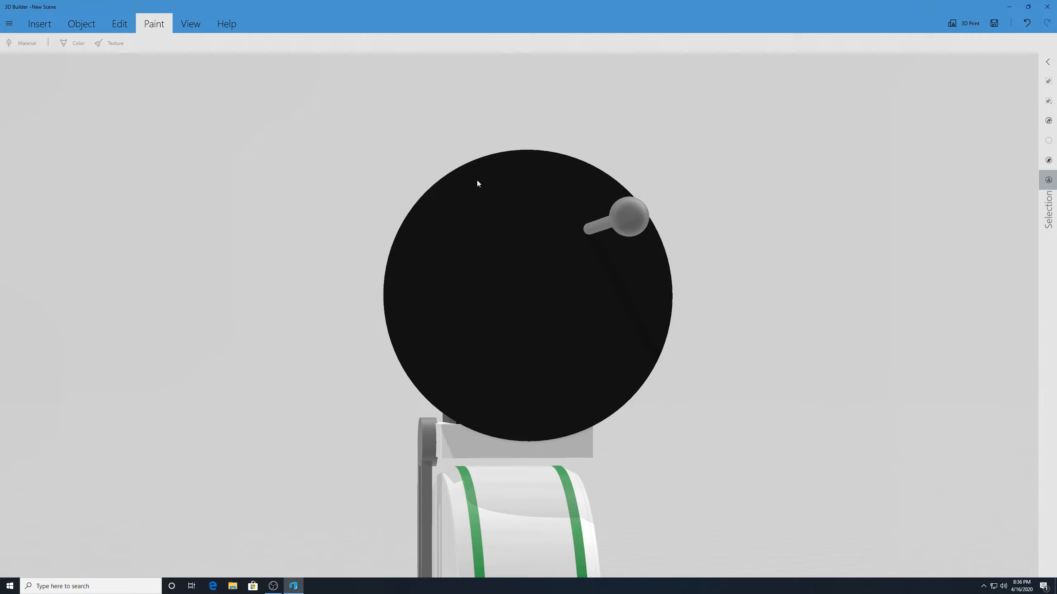
- Duplicate the antenna rod with its sphere and move the copy to the disc's opposite side, at about X 5.82 mm
left_click_drag(754, 219, 804, 216)
left_click(620, 230)
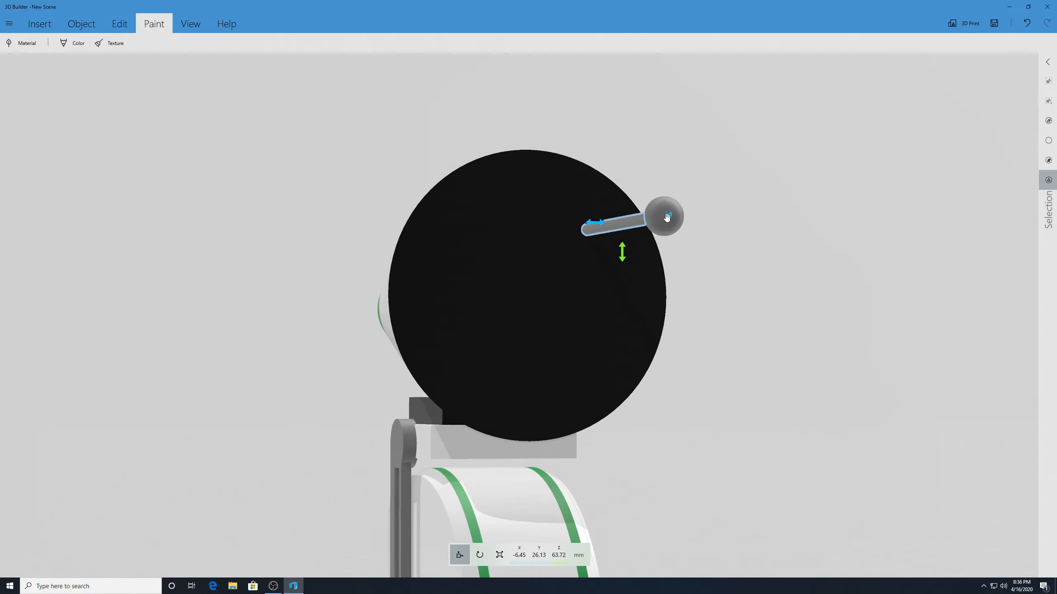
left_click(670, 225, "ctrl")
key("ctrl+d")
right_click_drag(892, 410, 803, 423)
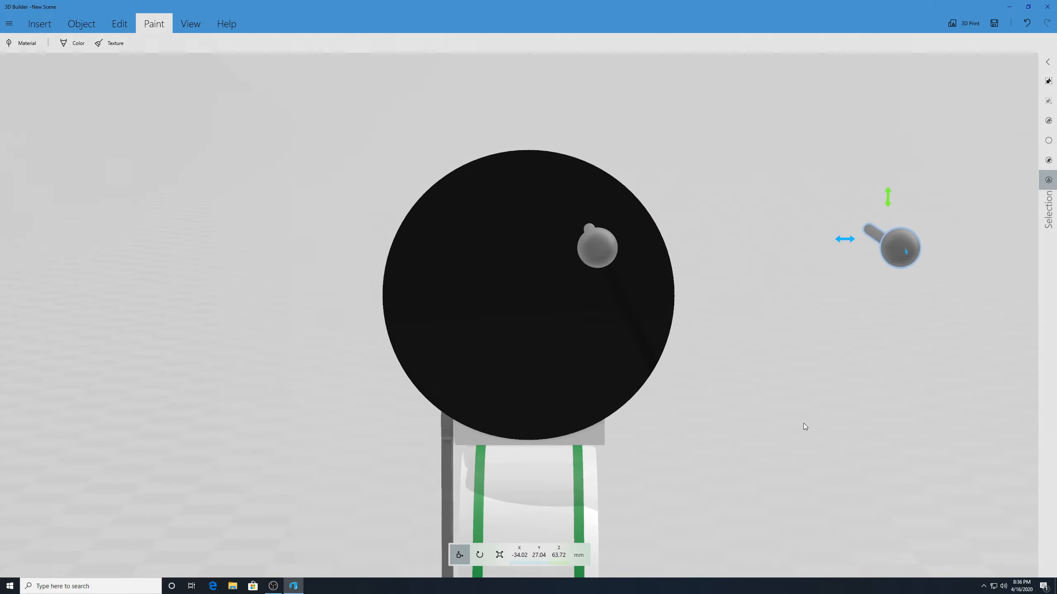
left_click_drag(840, 243, 406, 233)
right_click_drag(357, 218, 288, 266)
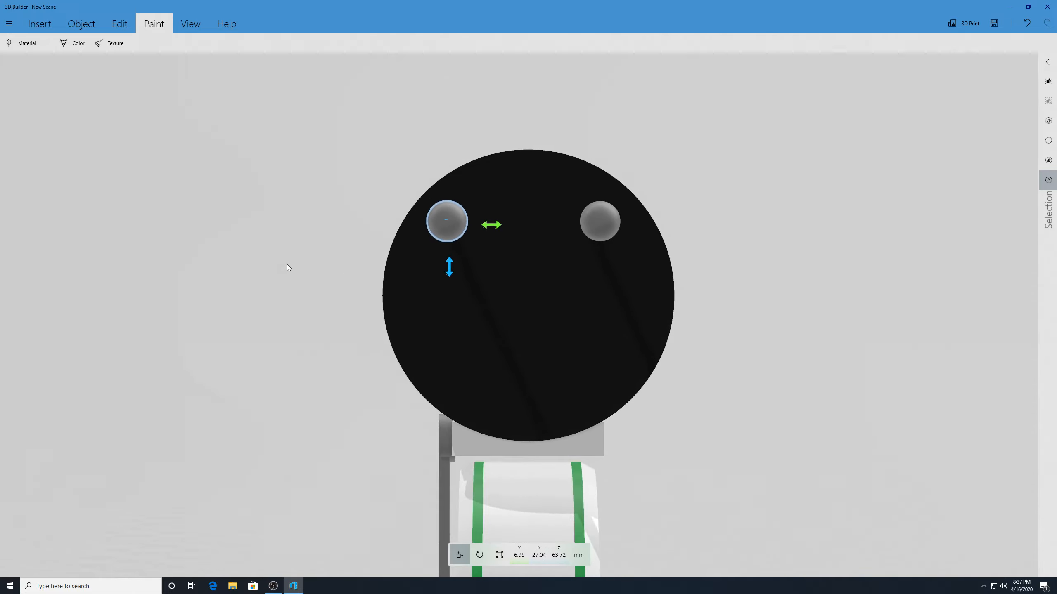
left_click_drag(495, 226, 510, 229)
- Centre both antenna spheres on their rods, moving the original sphere to about X -6.35 mm and nudging the copied one sideways
right_click_drag(783, 325, 783, 544)
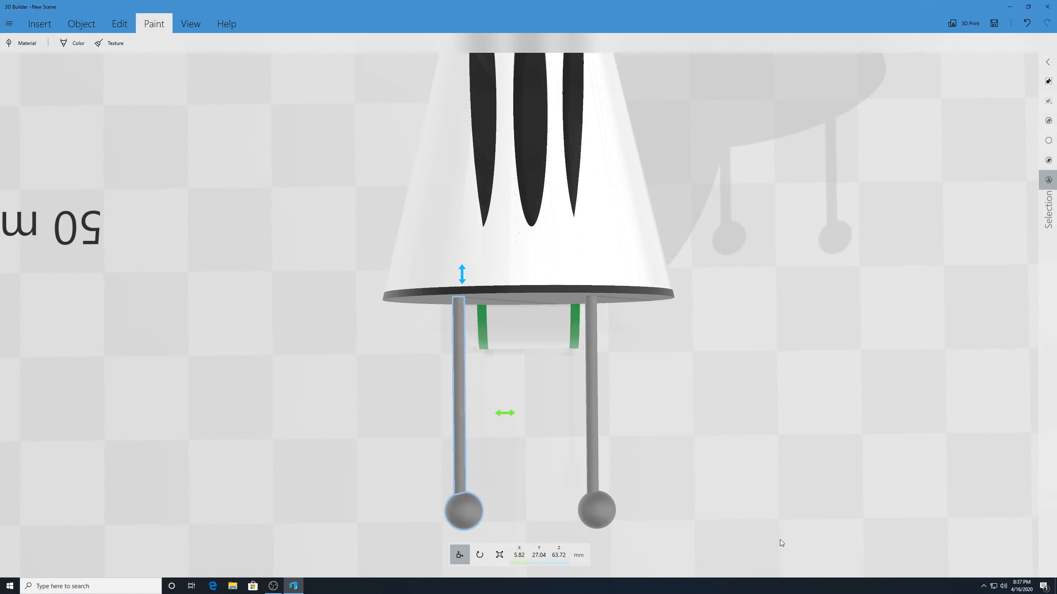
left_click(745, 519)
left_click(607, 512)
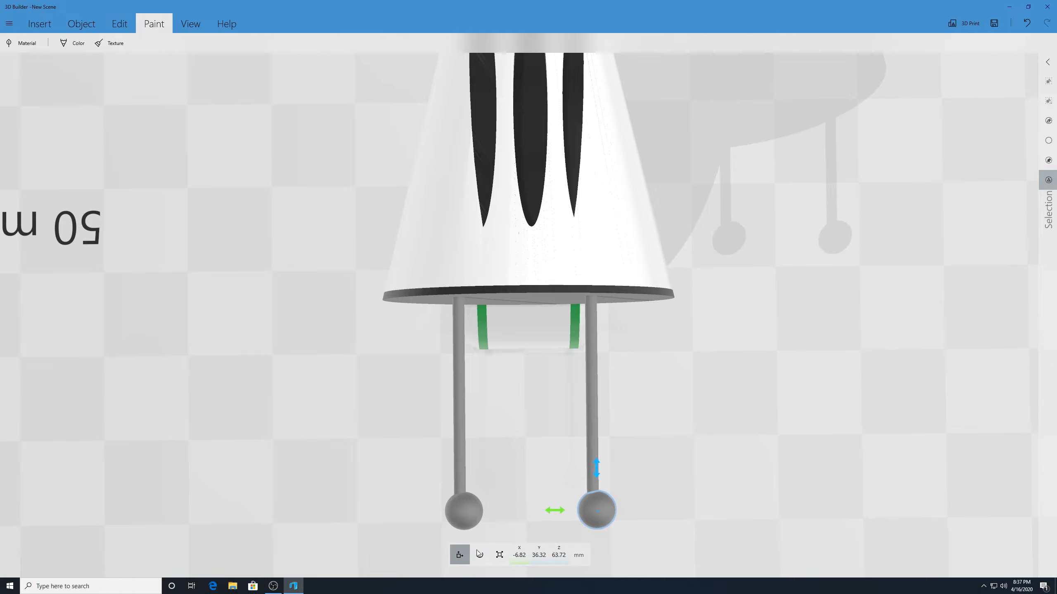
left_click_drag(553, 513, 547, 514)
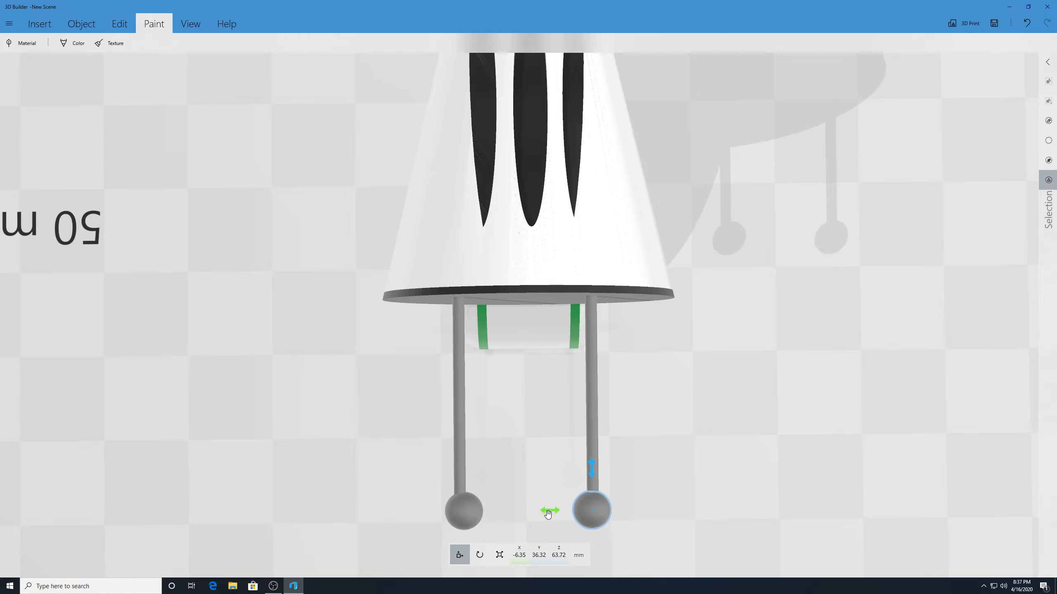
left_click(468, 515)
left_click_drag(501, 515, 499, 516)
left_click(333, 417)
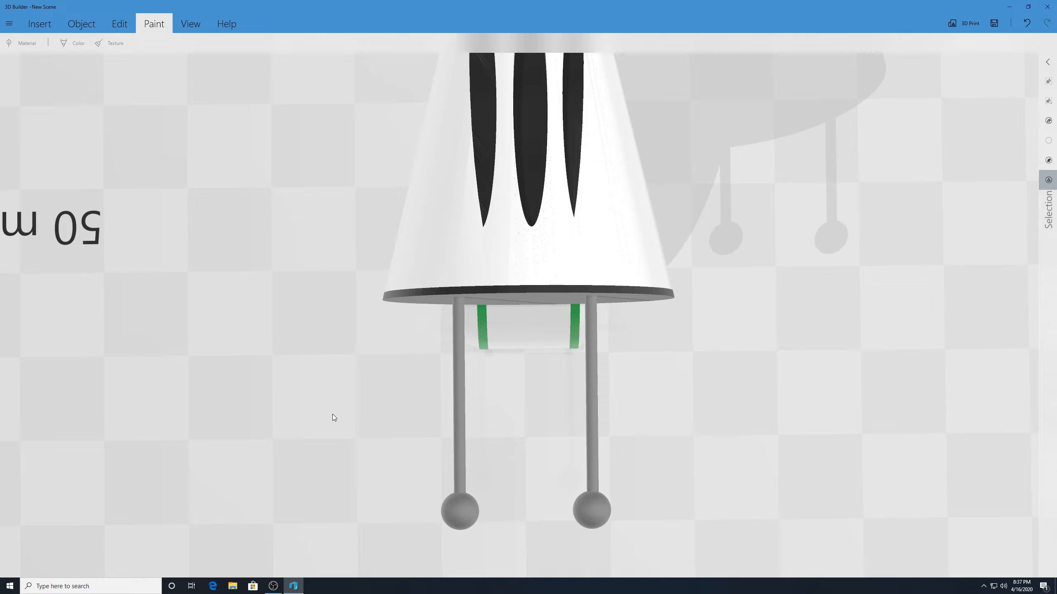
- Select the whole cone head together with both antennas and tilt it nose-down by a roll of about 9.73 degrees
left_click_drag(332, 414, 769, 252)
scroll(690, 402, "down", 5)
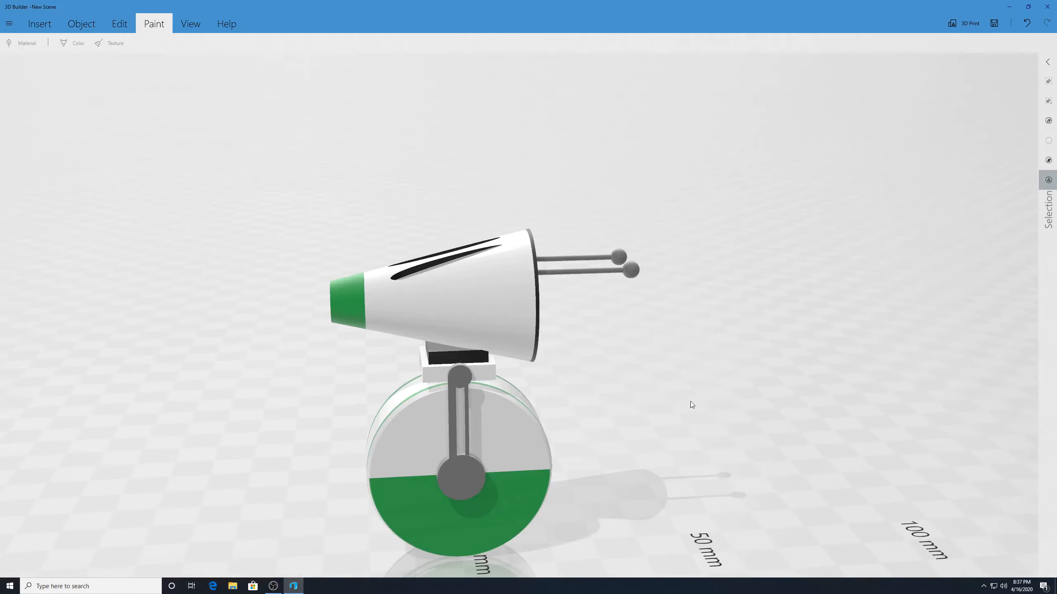
left_click_drag(690, 404, 904, 363)
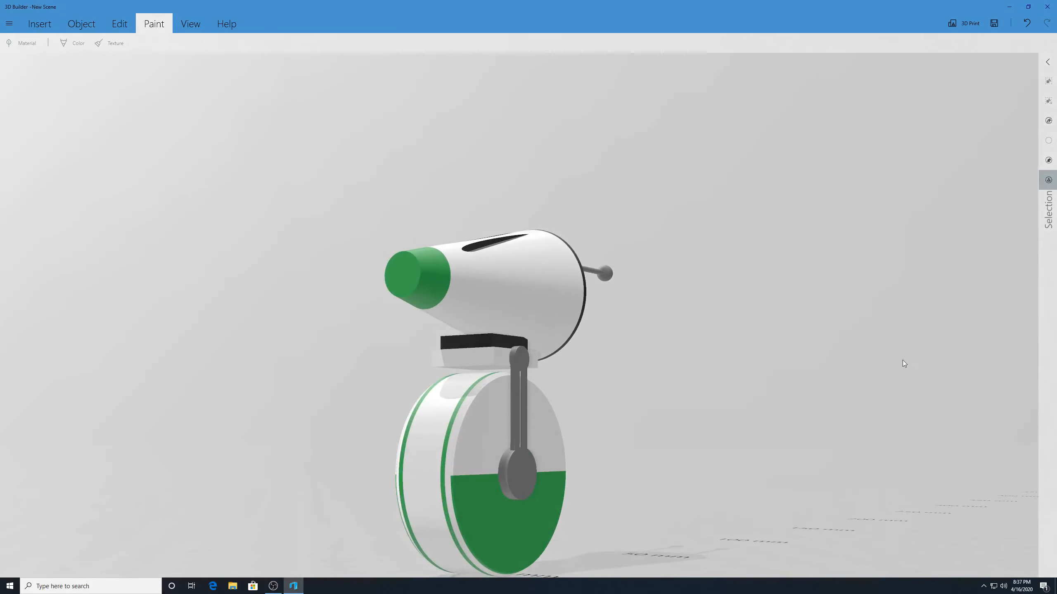
left_click_drag(279, 300, 855, 329)
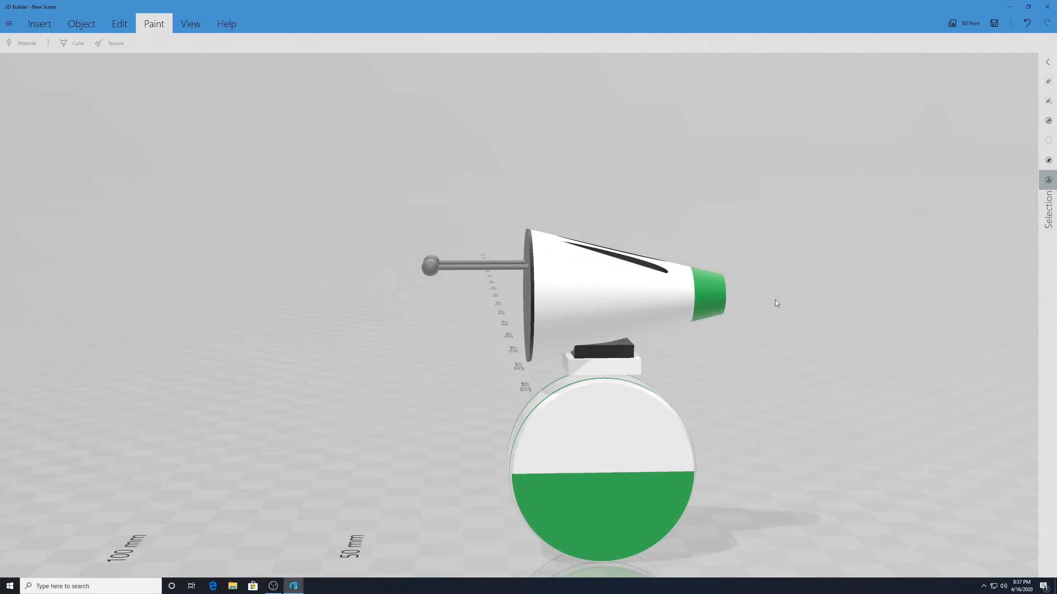
left_click(717, 291)
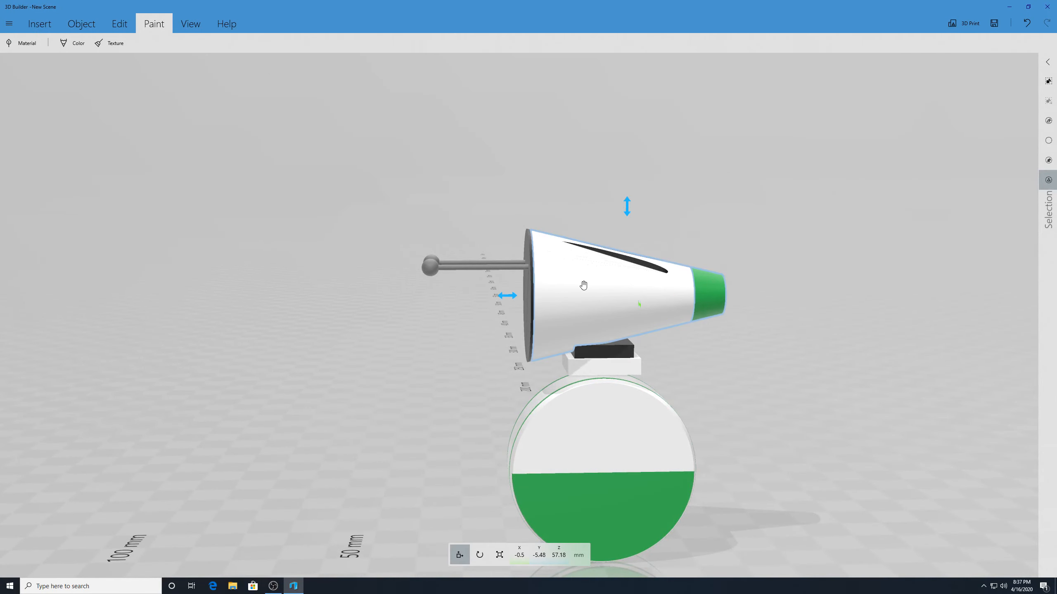
left_click(500, 266, "ctrl")
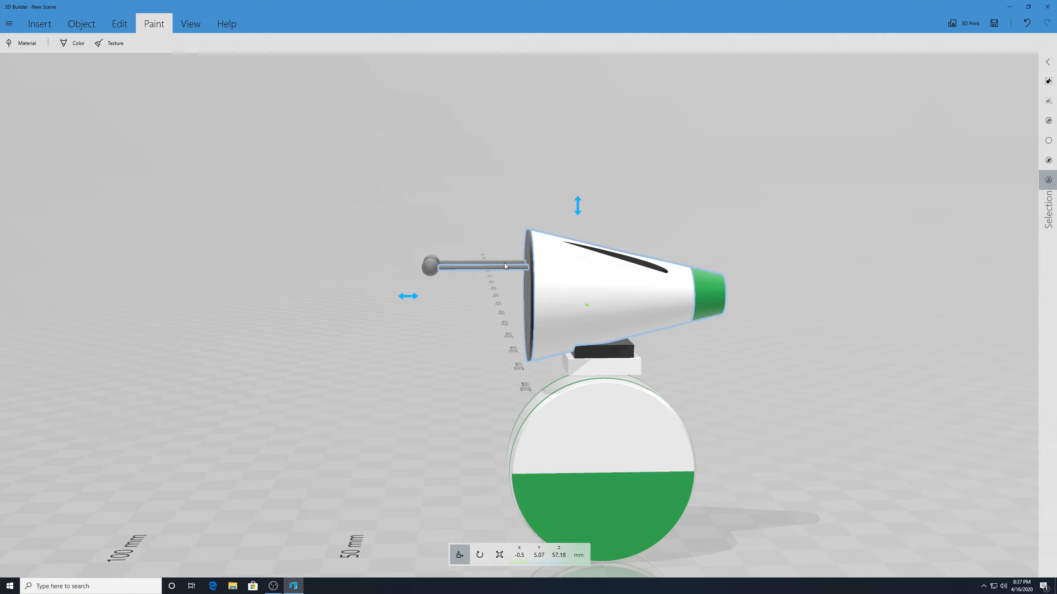
left_click(430, 265, "ctrl")
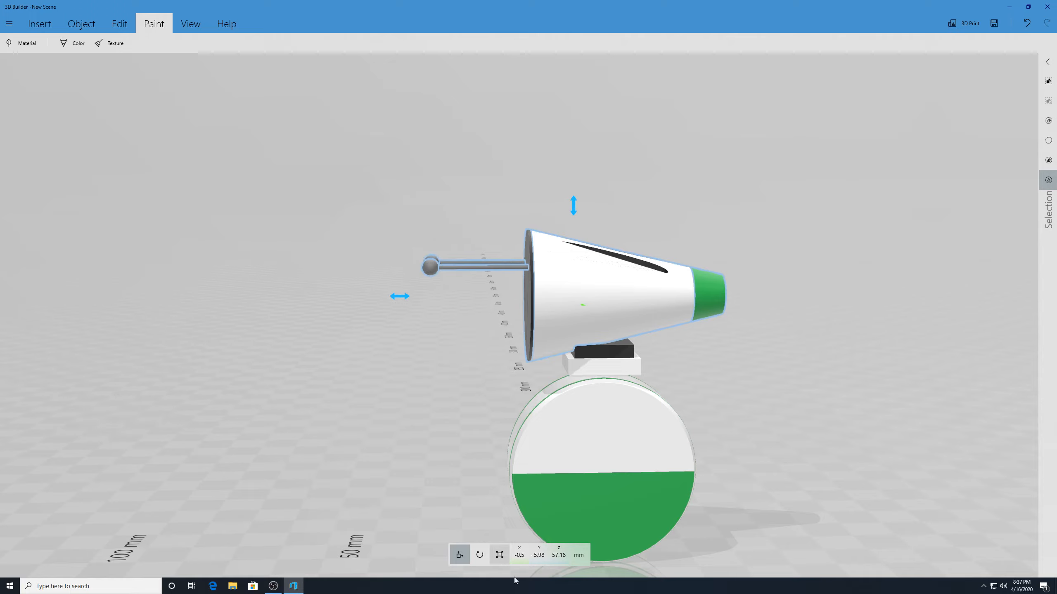
left_click(478, 555)
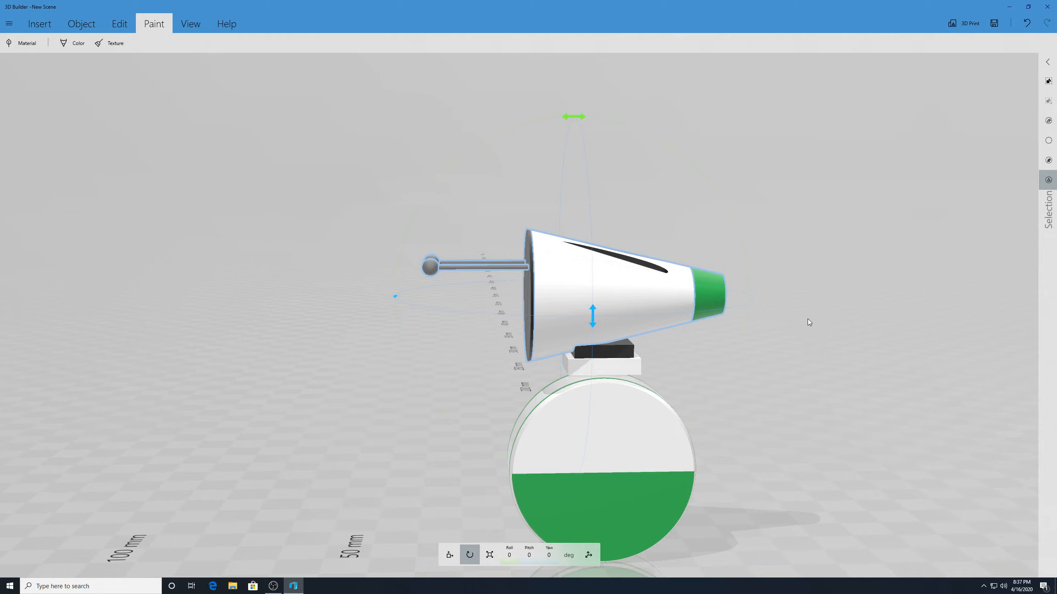
scroll(895, 374, "down", 3)
left_click_drag(867, 374, 862, 364)
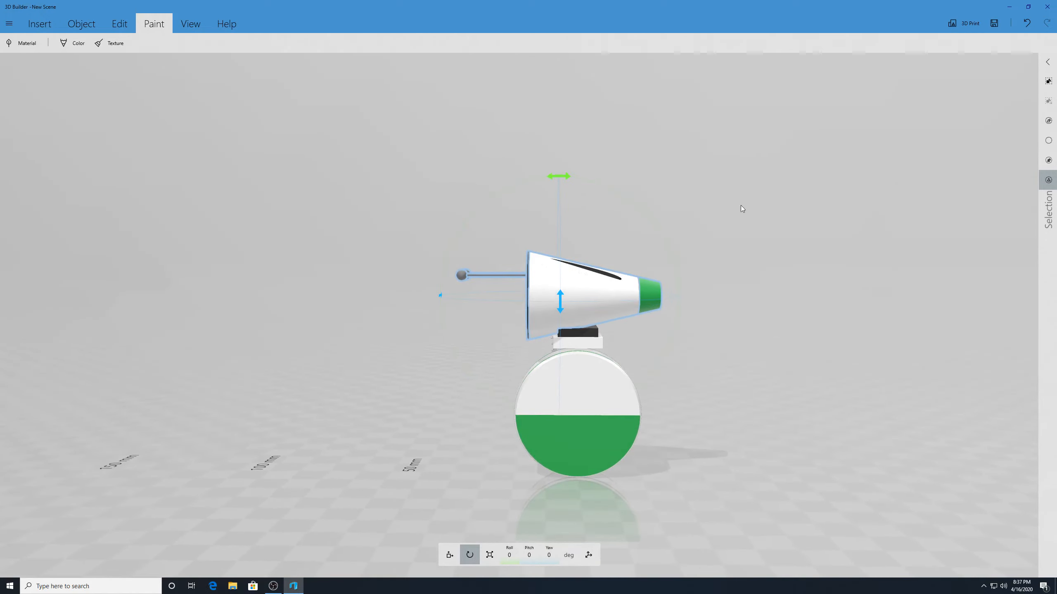
left_click_drag(561, 177, 582, 177)
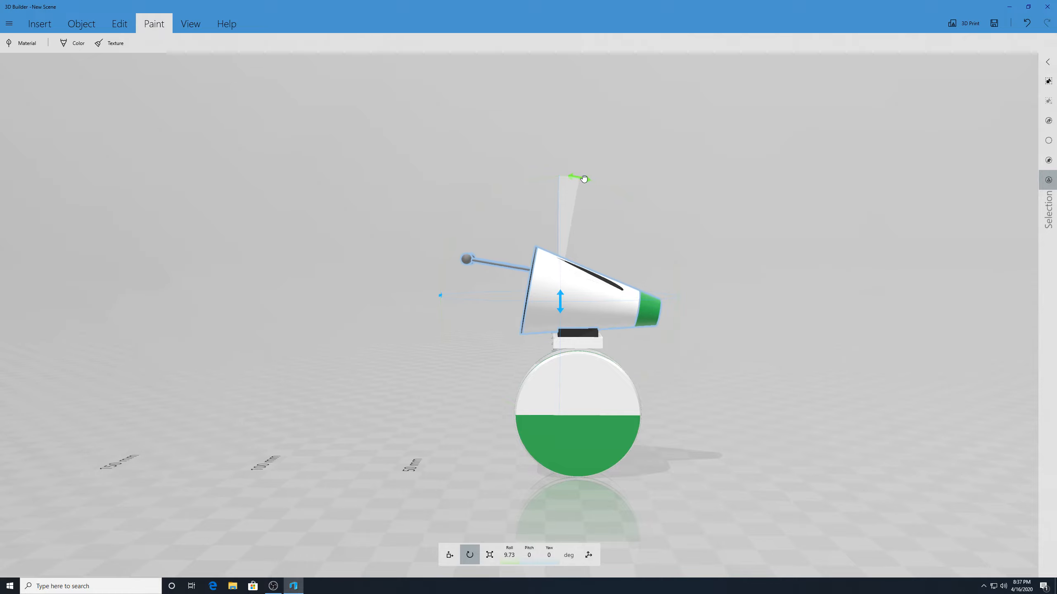
- Move the tilted head with its antennas back along the Y axis to about 2.51 mm and deselect it
left_click_drag(769, 315, 70, 340)
left_click(449, 555)
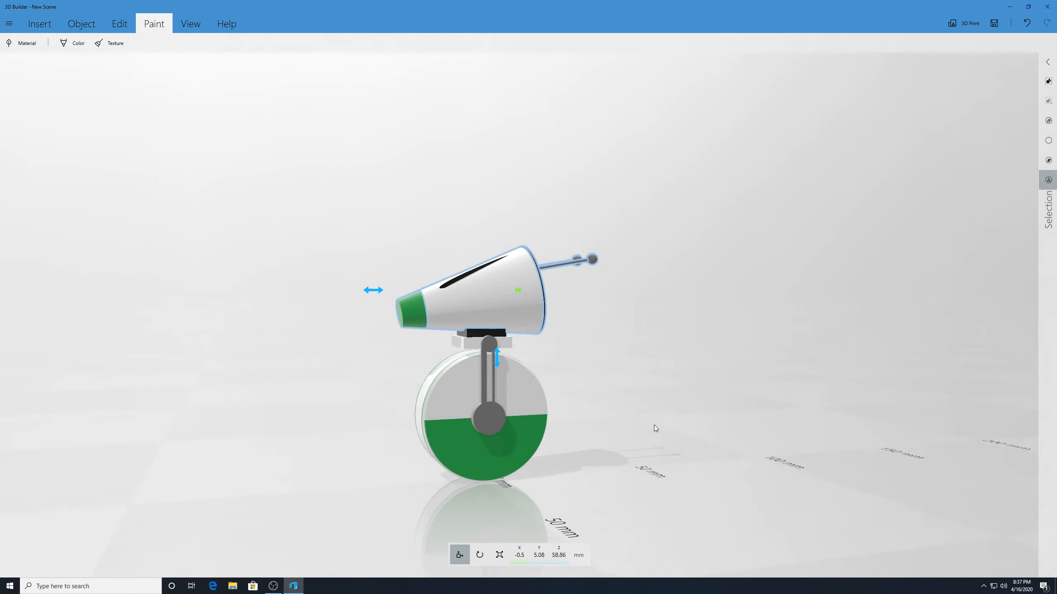
left_click_drag(654, 425, 597, 428)
left_click_drag(376, 294, 371, 294)
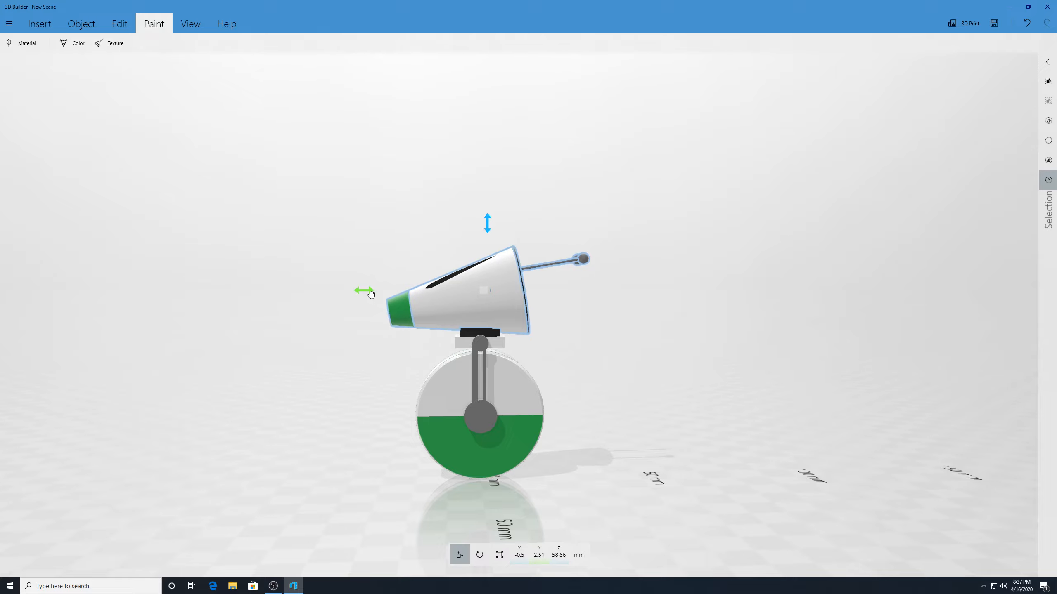
left_click(369, 195)
left_click_drag(299, 311, 575, 373)
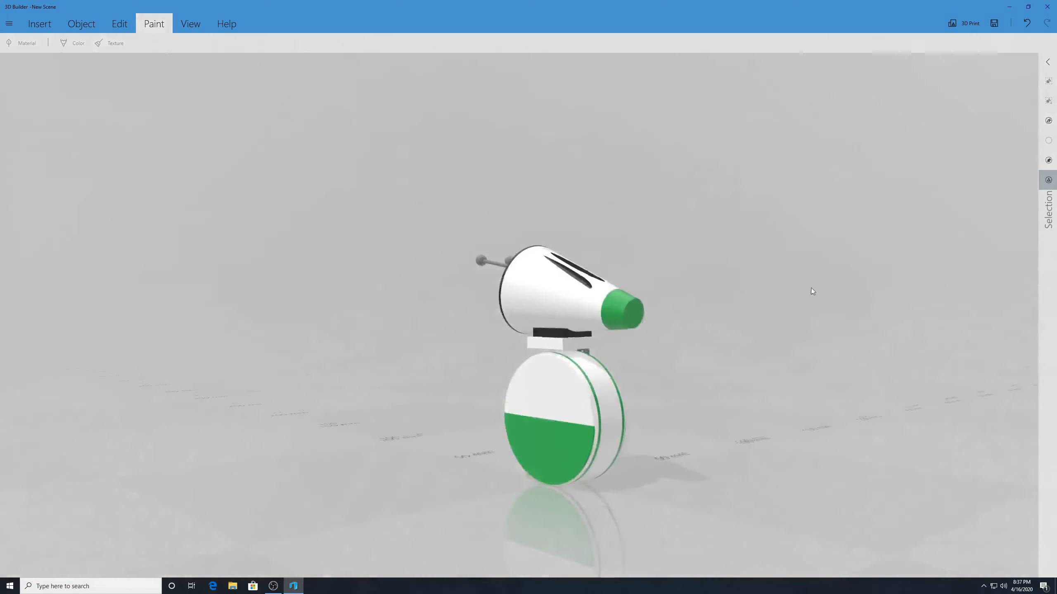
left_click_drag(777, 323, 256, 192)
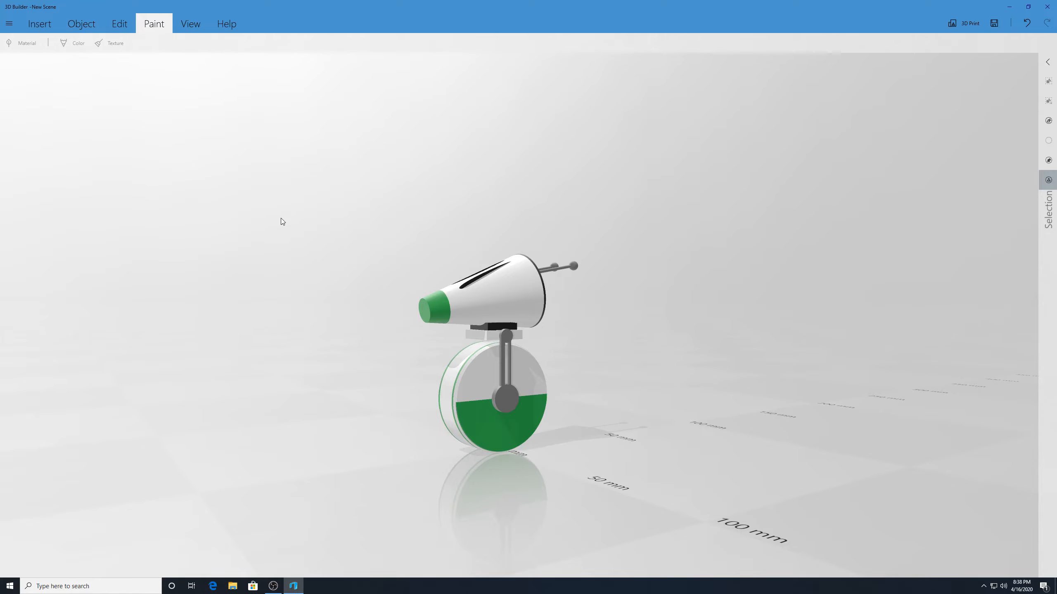
scroll(623, 384, "up", 6)
left_click(482, 381)
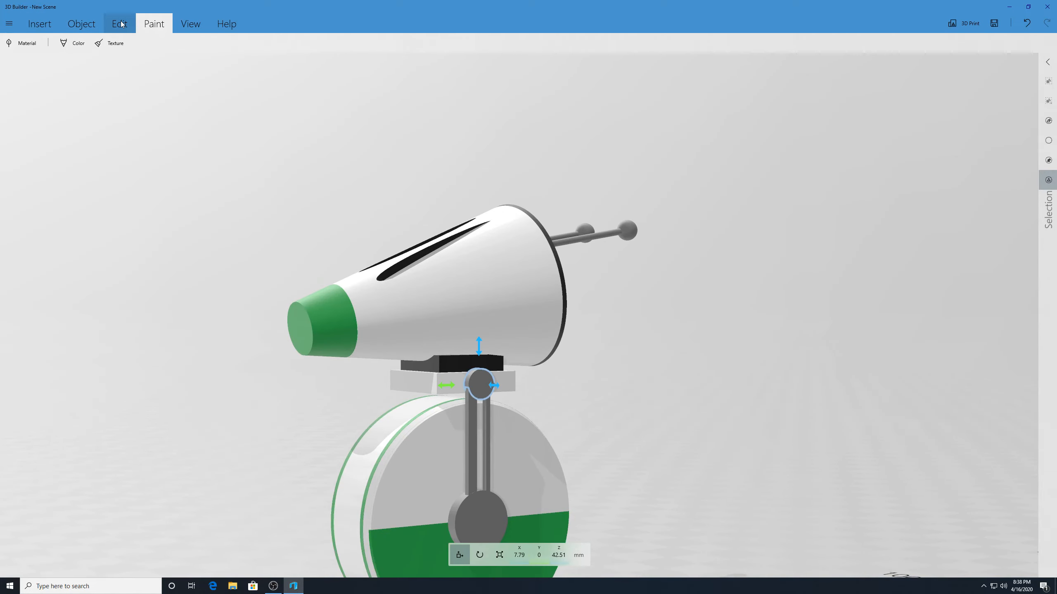
left_click(101, 42)
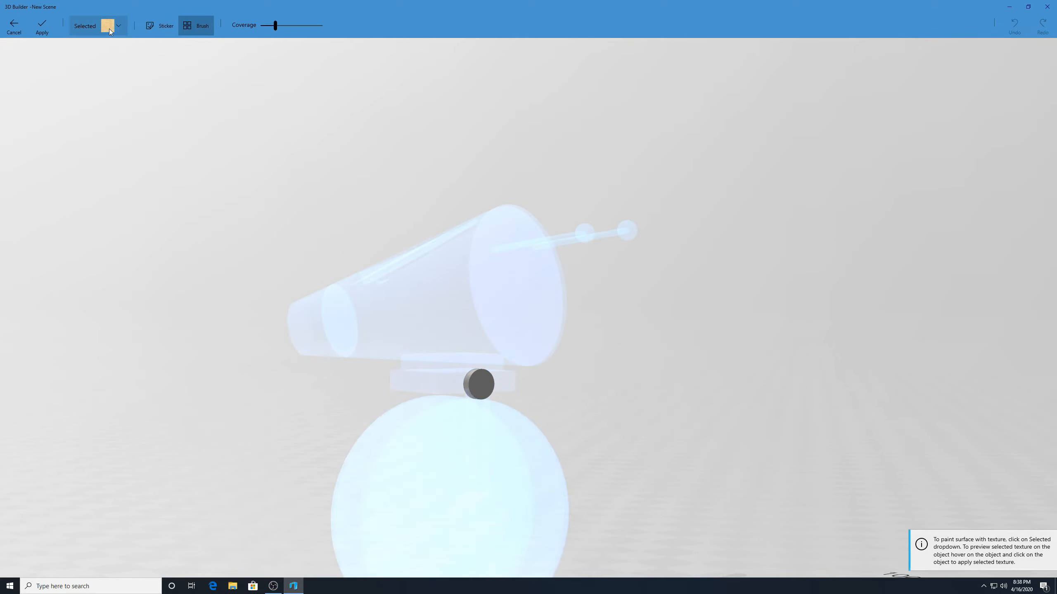
left_click(120, 26)
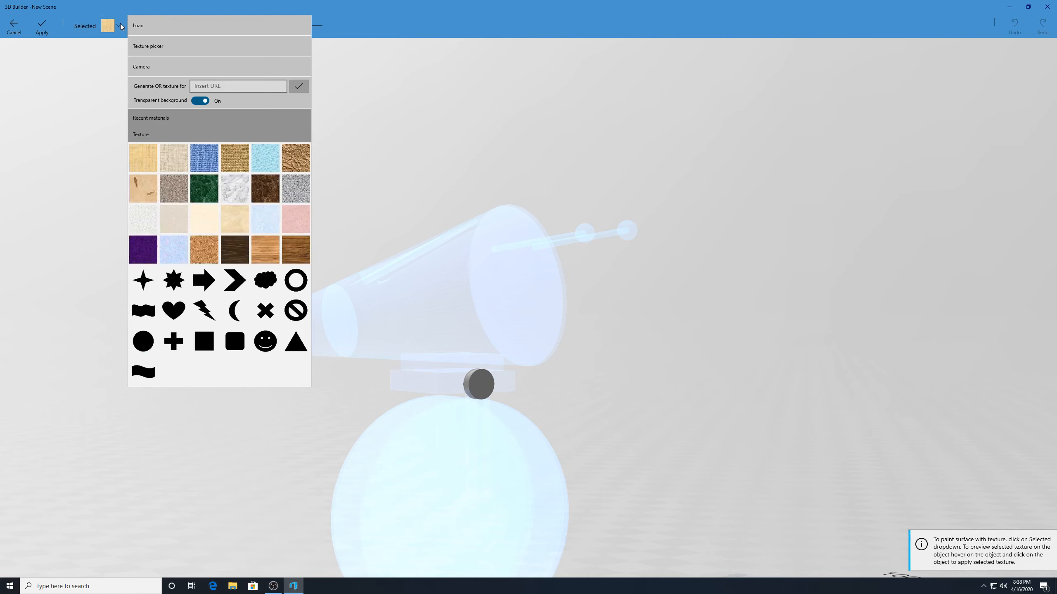
left_click(119, 26)
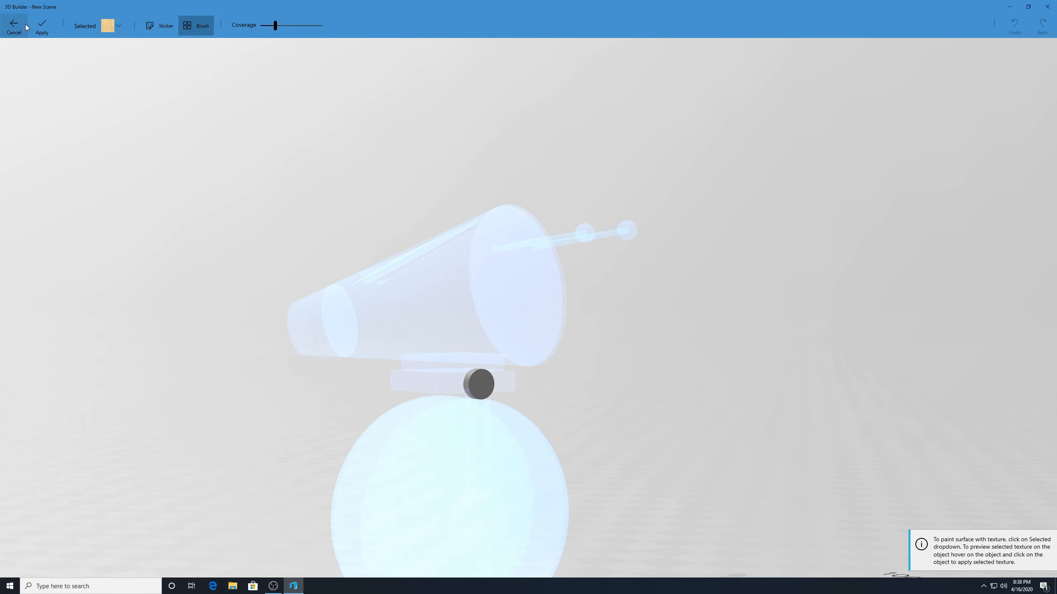
left_click(10, 26)
left_click(37, 43)
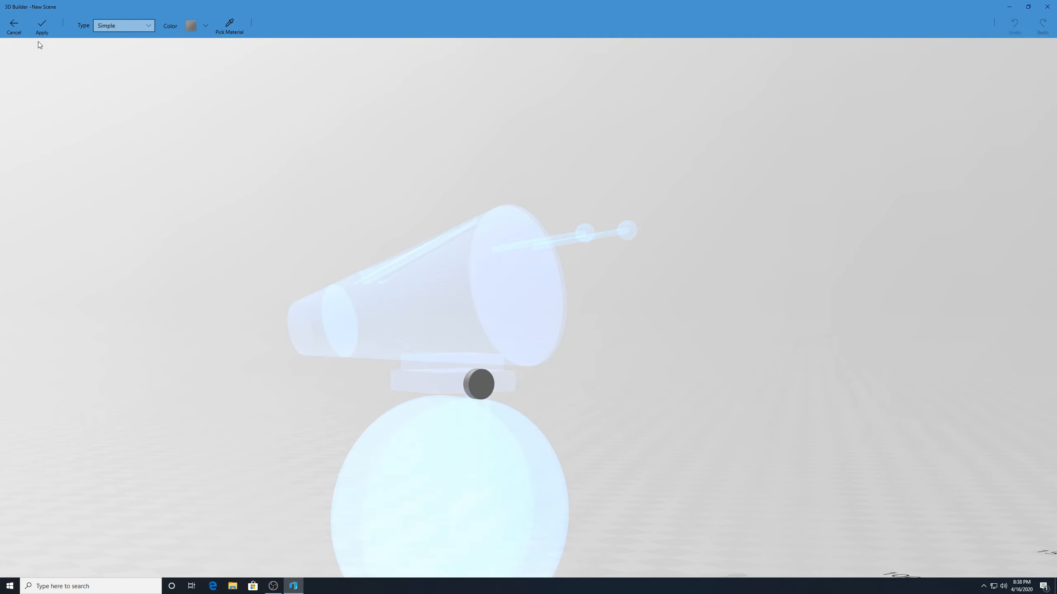
left_click(206, 26)
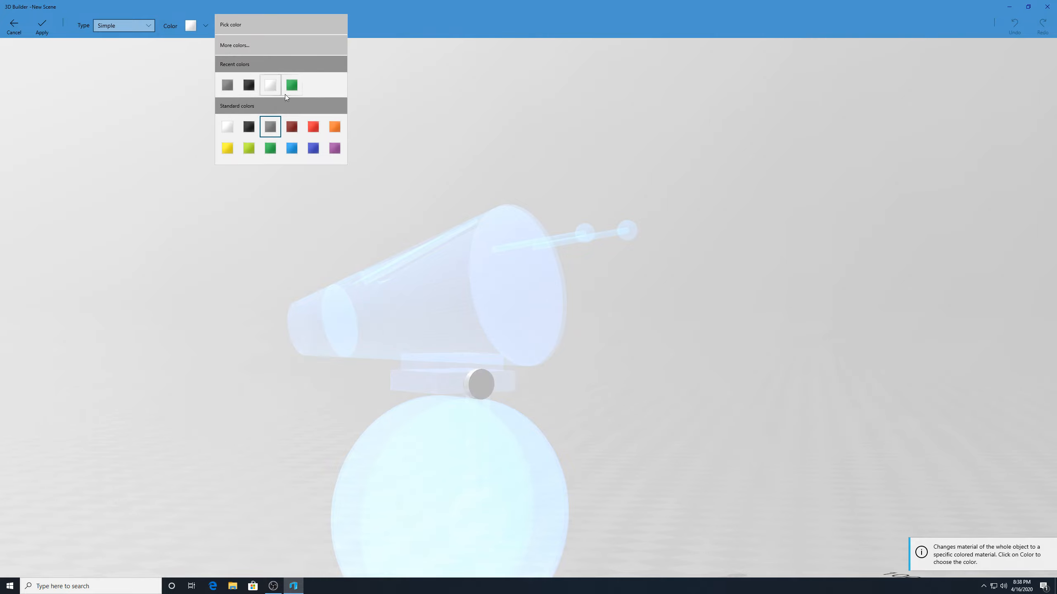
left_click(273, 132)
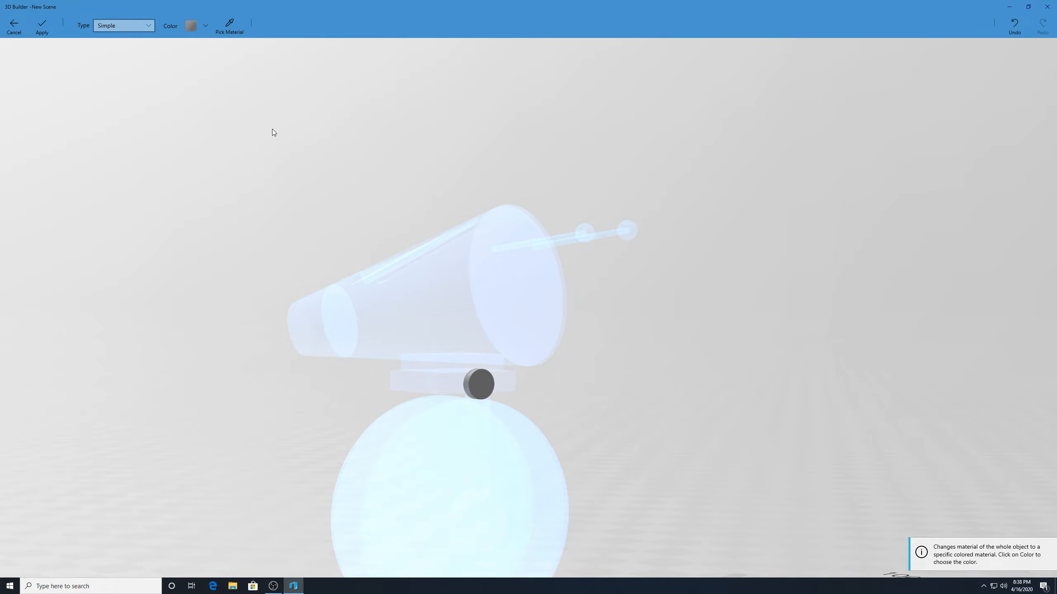
left_click(14, 25)
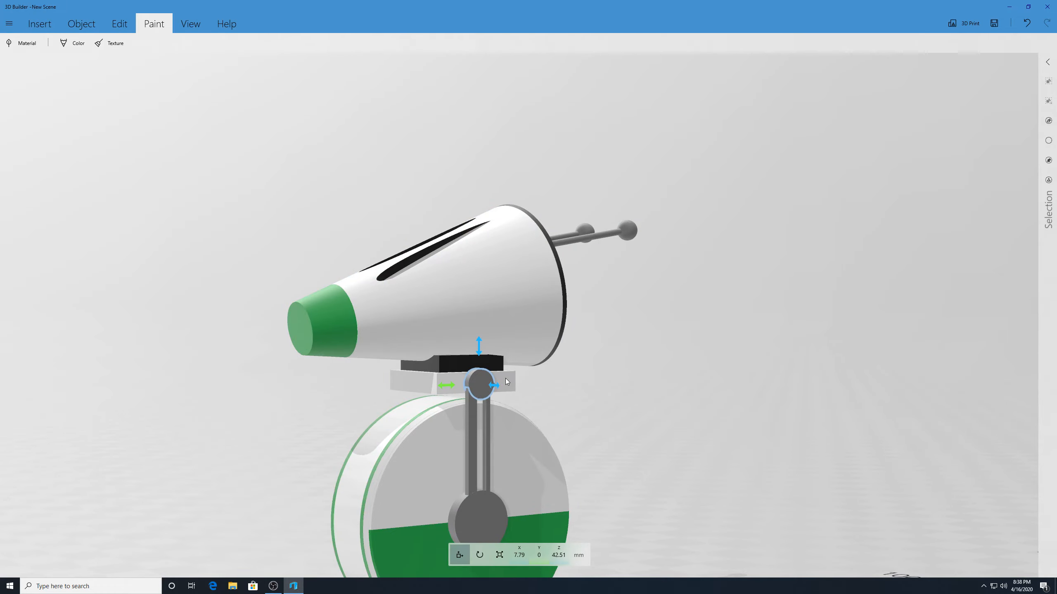
left_click(525, 405)
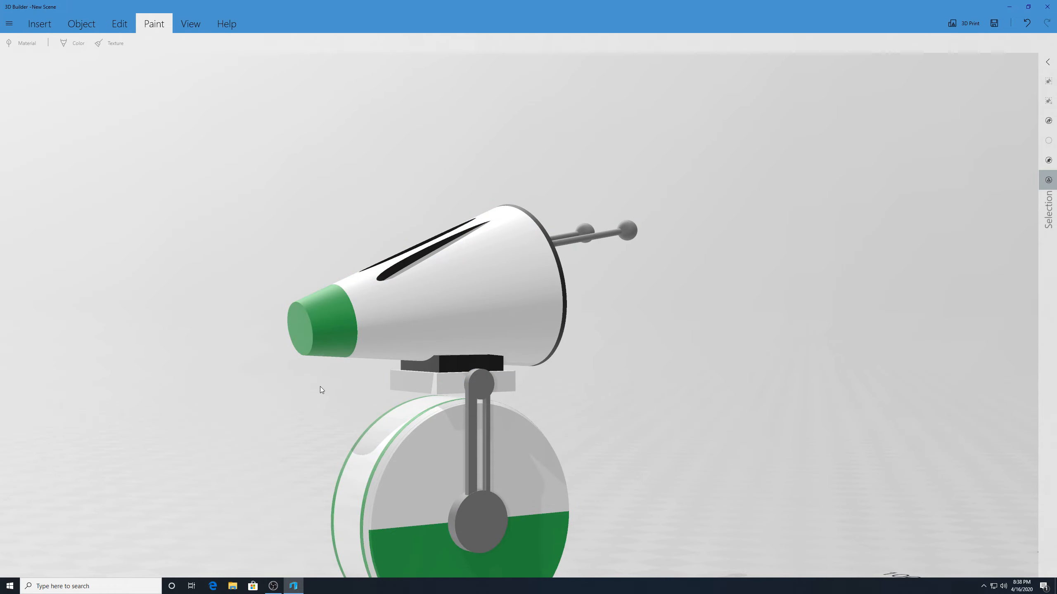
- Stretch the black neck block upward to a height of about 7.1 mm so it reaches into the tilted head
right_click_drag(320, 387, 685, 417)
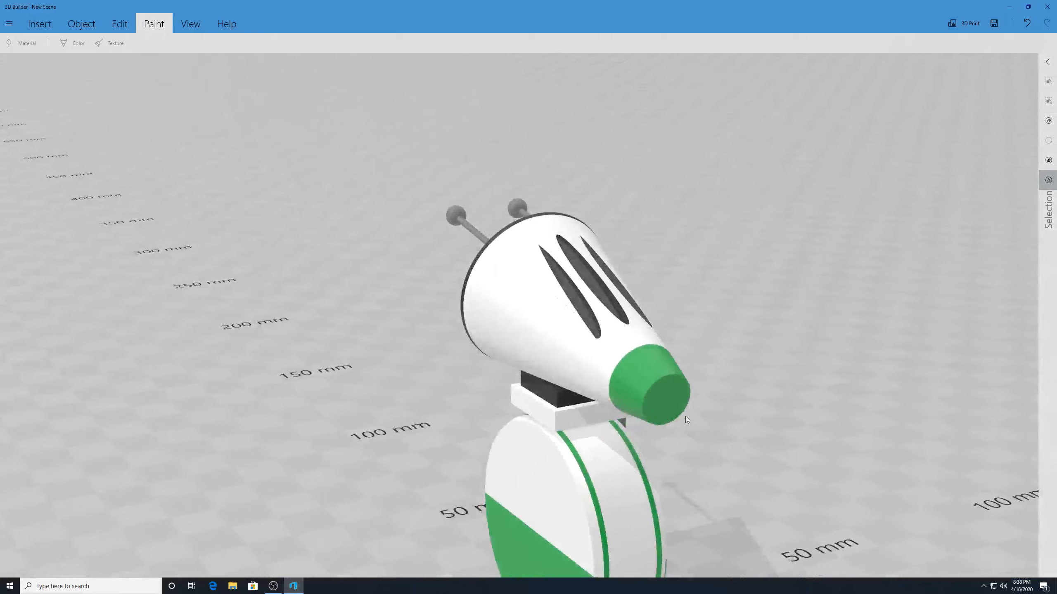
scroll(686, 416, "down", 4)
left_click_drag(756, 438, 615, 419)
right_click_drag(514, 403, 433, 311)
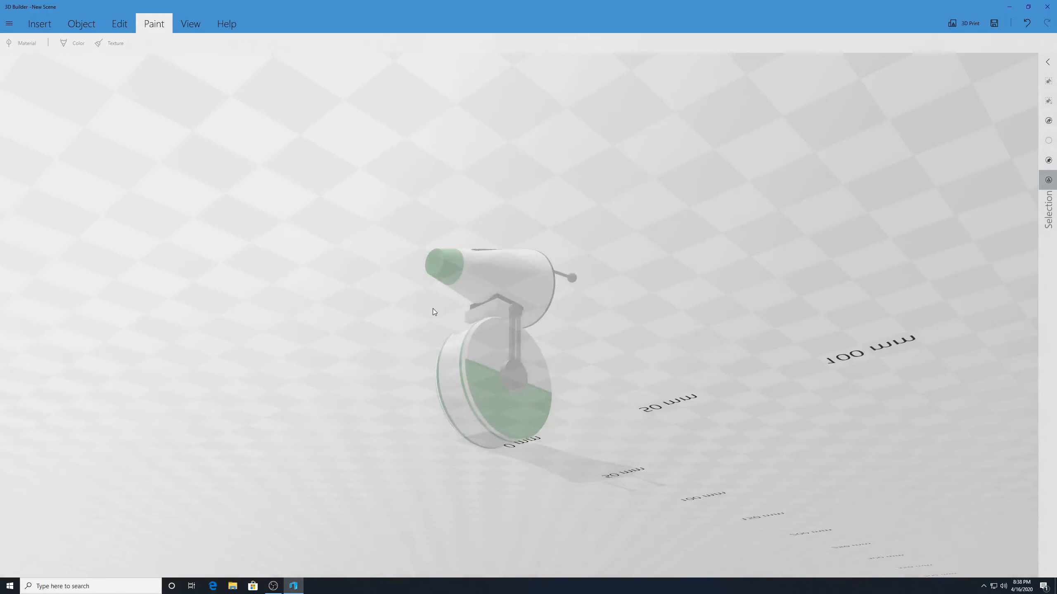
right_click_drag(306, 263, 329, 357)
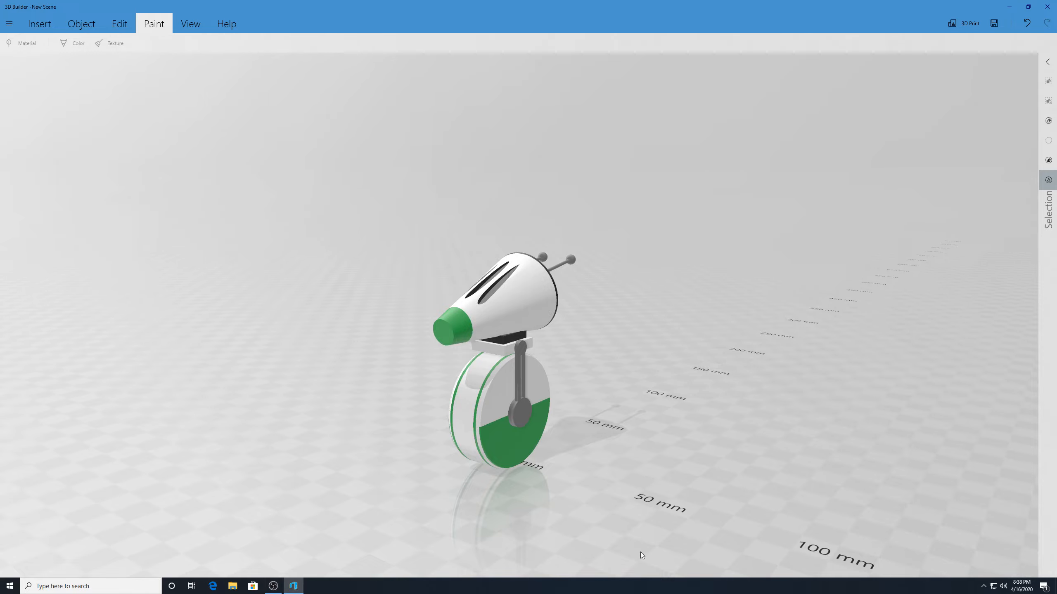
scroll(640, 552, "up", 3)
left_click_drag(667, 488, 622, 363)
right_click_drag(623, 364, 593, 365)
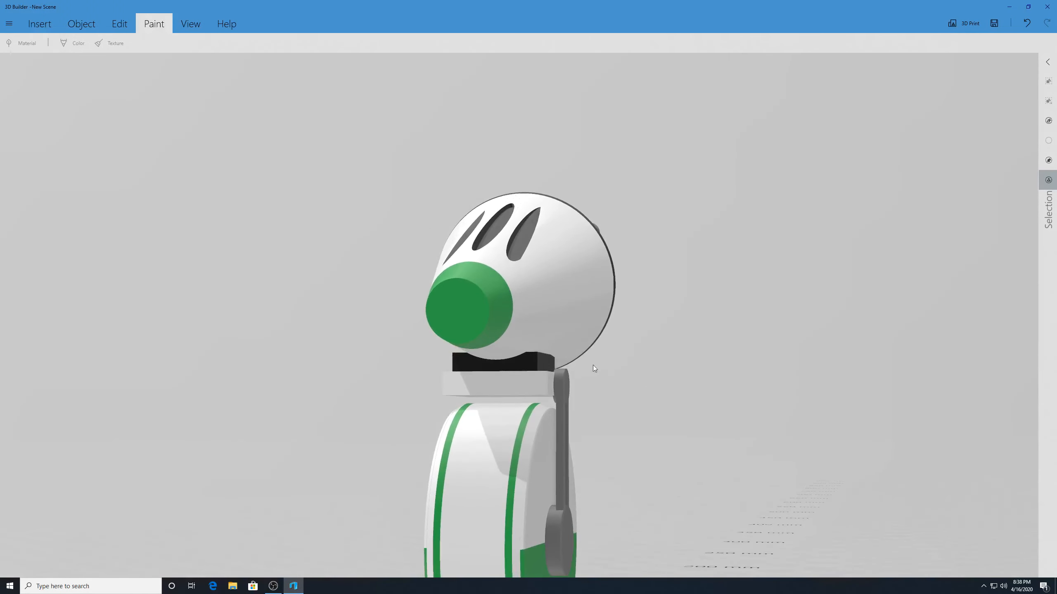
left_click(538, 362)
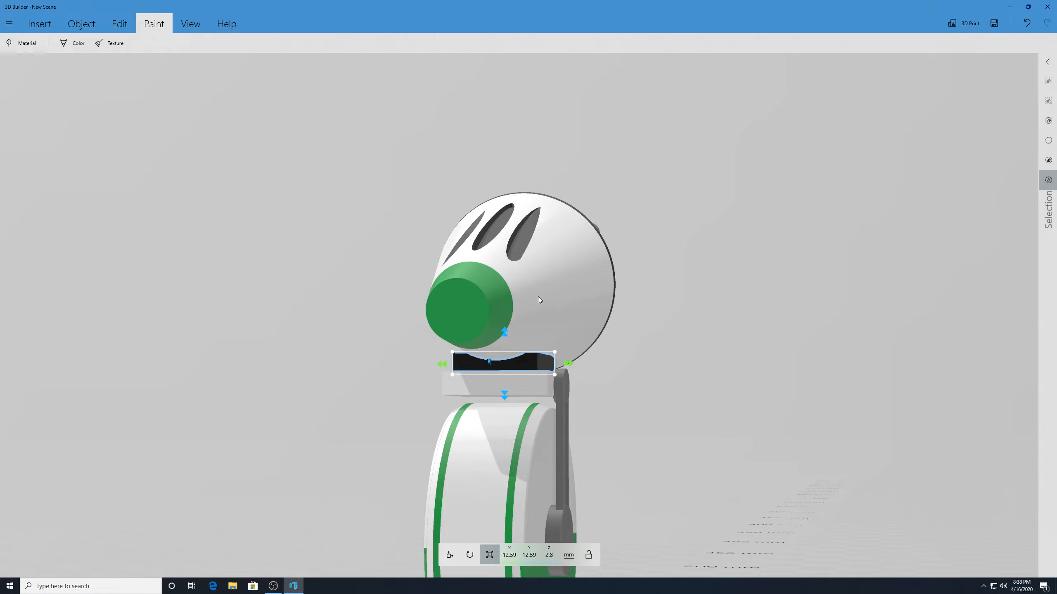
left_click_drag(502, 342, 504, 303)
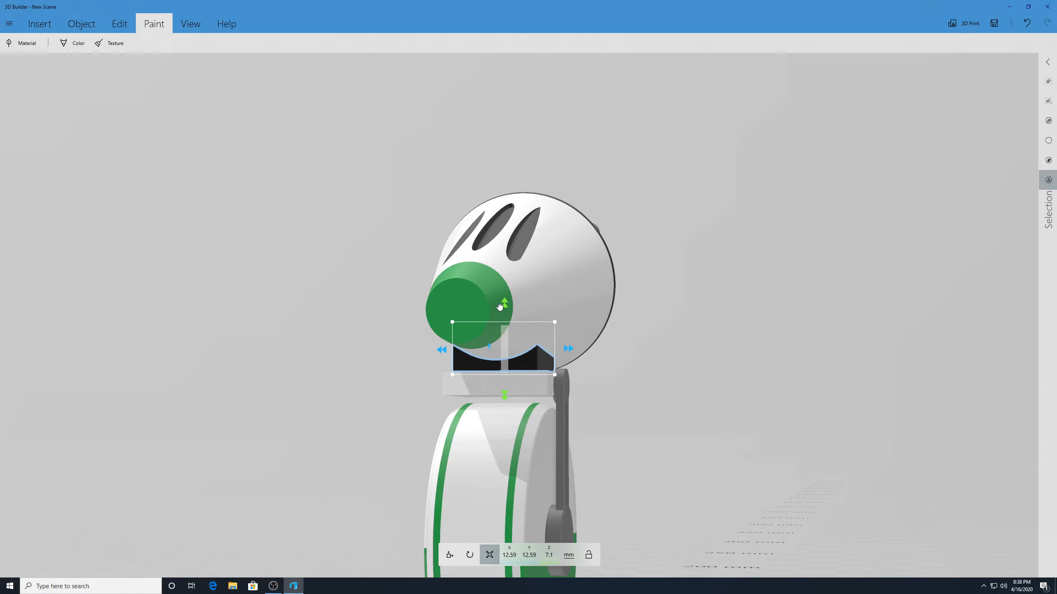
right_click_drag(385, 361, 689, 383)
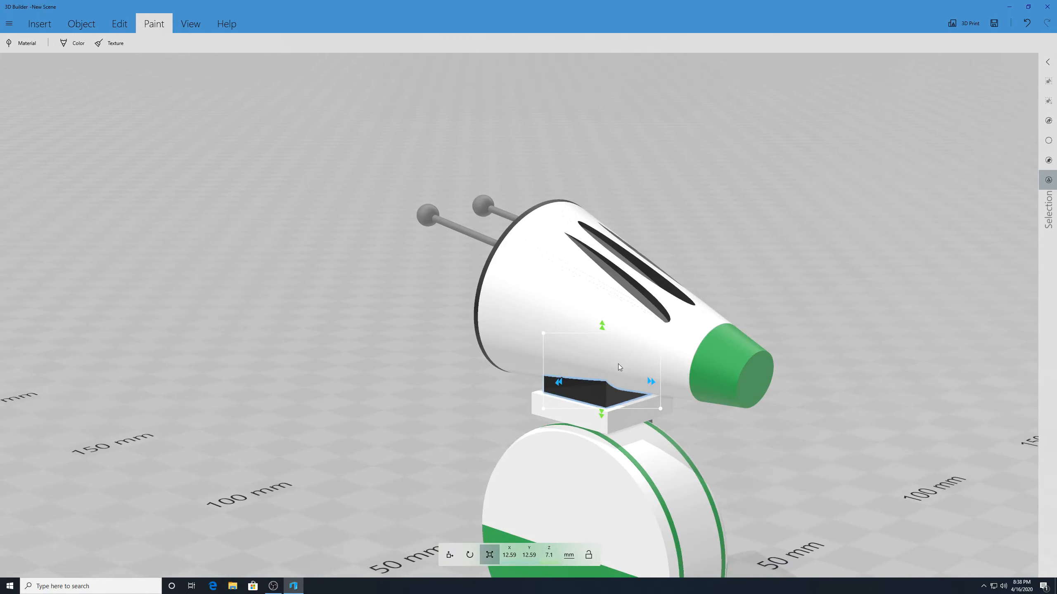
left_click(515, 366)
right_click_drag(847, 397, 557, 370)
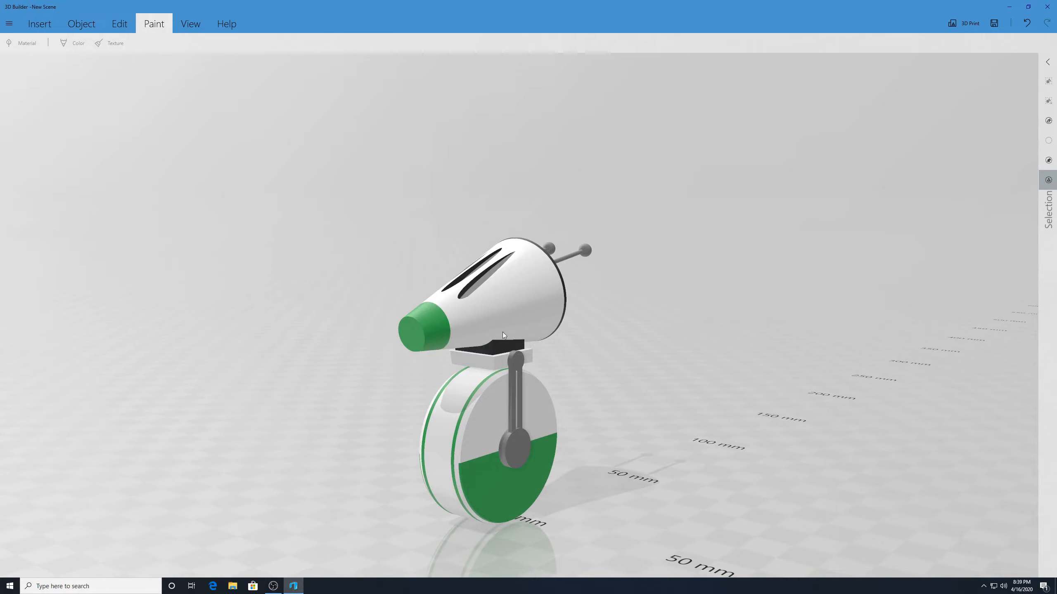
right_click_drag(501, 332, 319, 348)
scroll(331, 420, "down", 4)
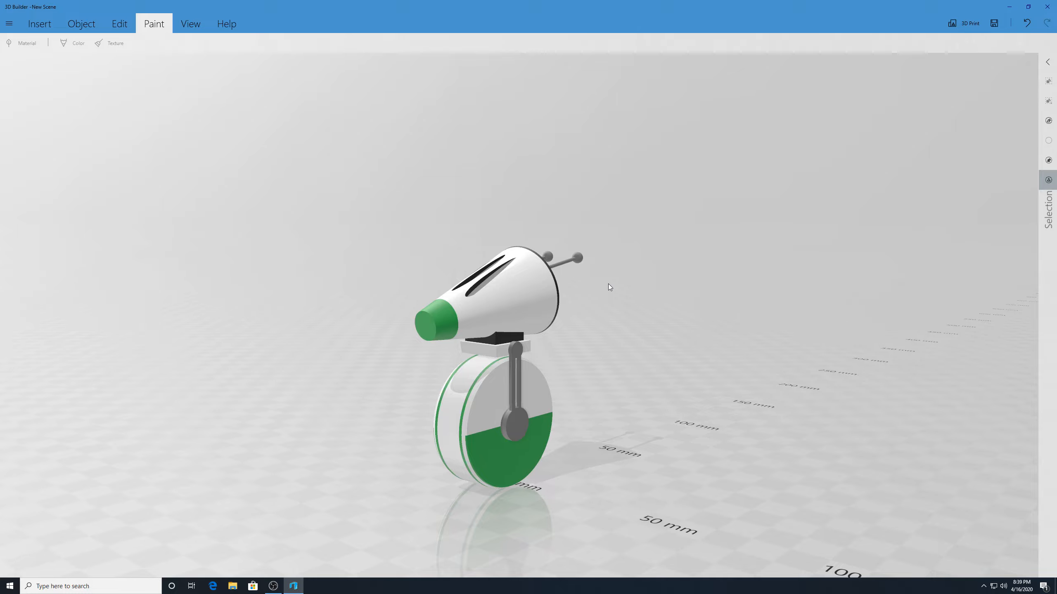
left_click_drag(648, 349, 1053, 356)
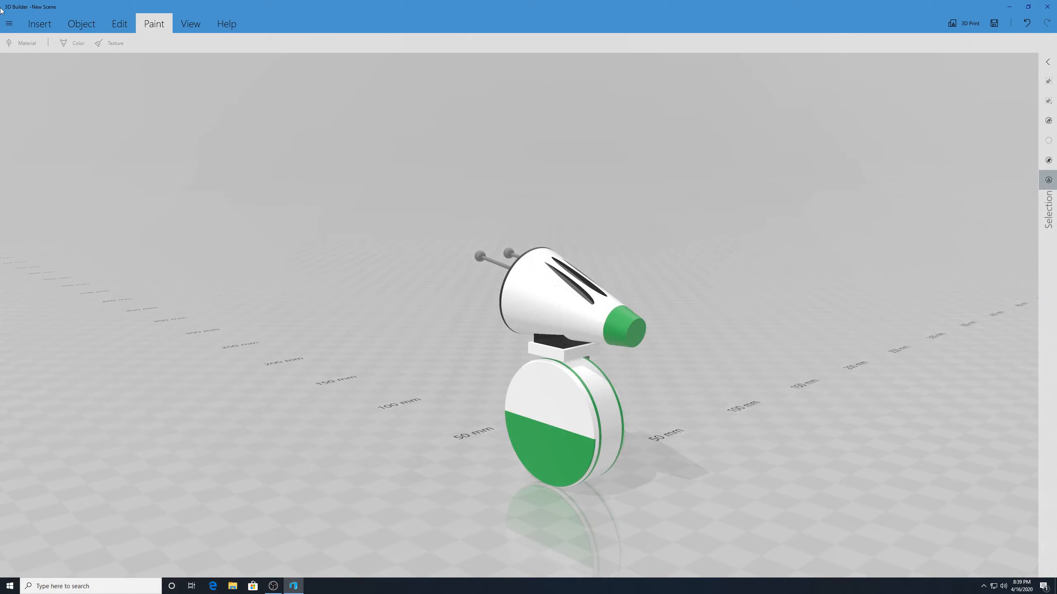
- Examine the file formats offered for saving the model under a new name, and leave without saving
left_click(10, 23)
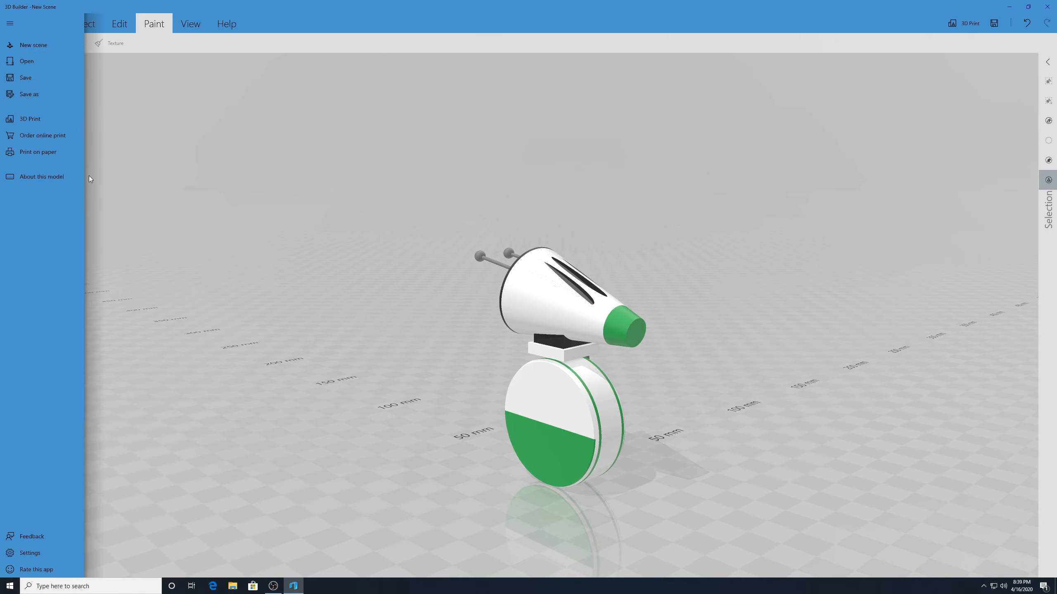
left_click(35, 97)
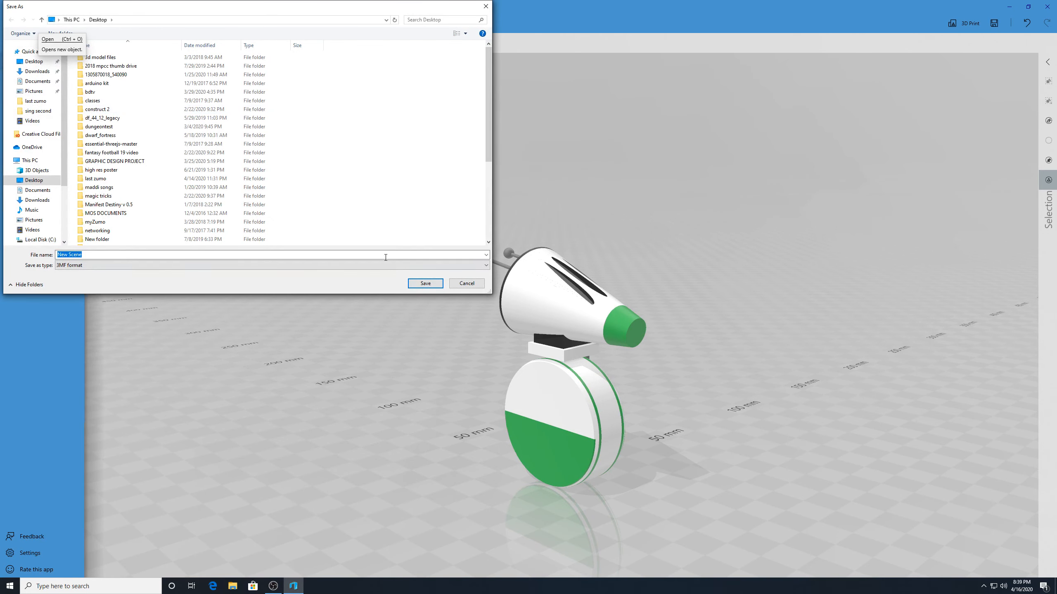
left_click(165, 266)
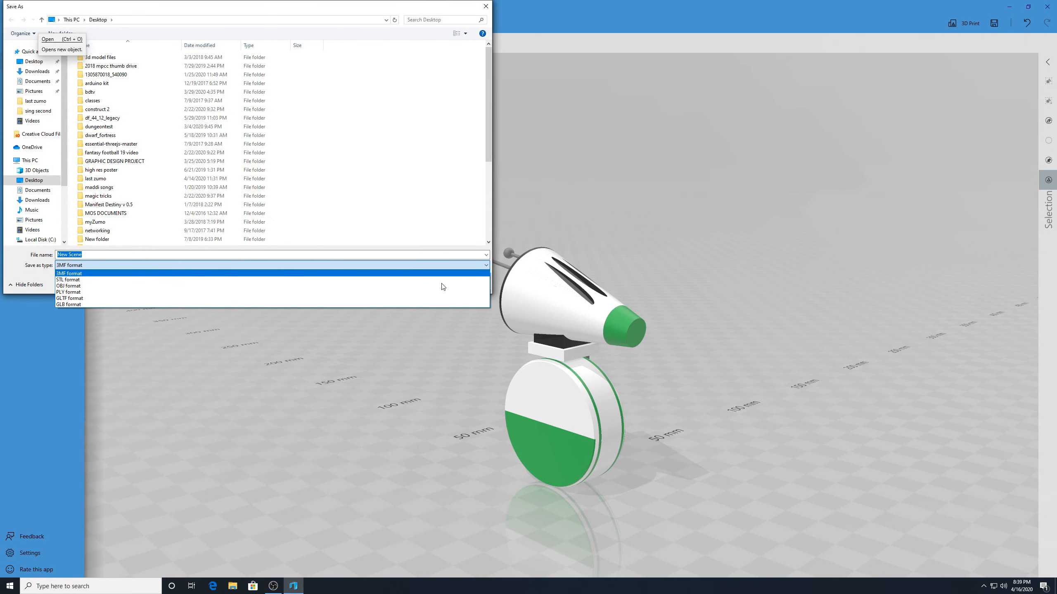
left_click(486, 8)
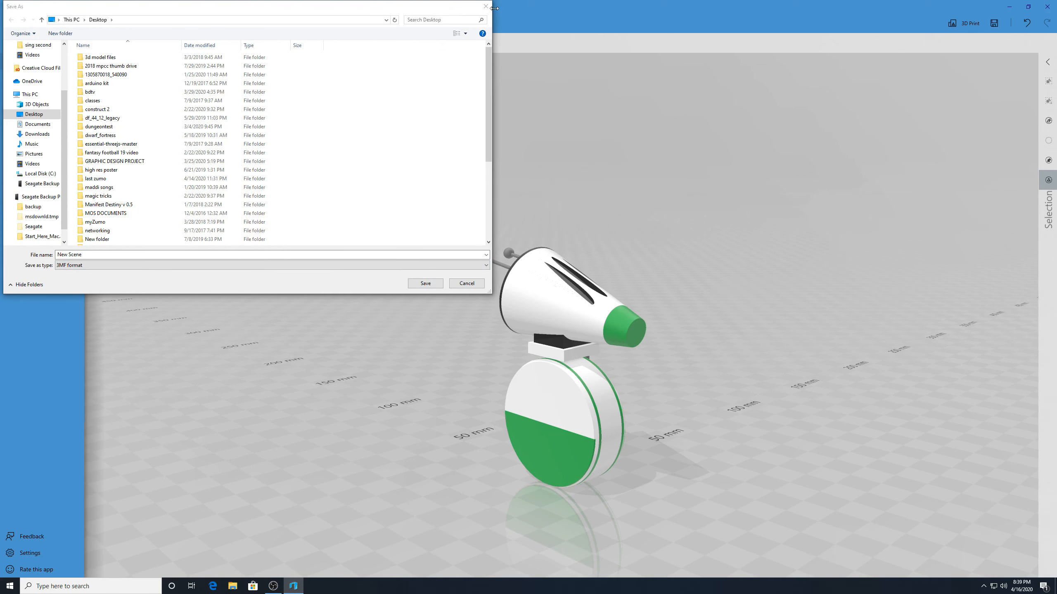
left_click(472, 286)
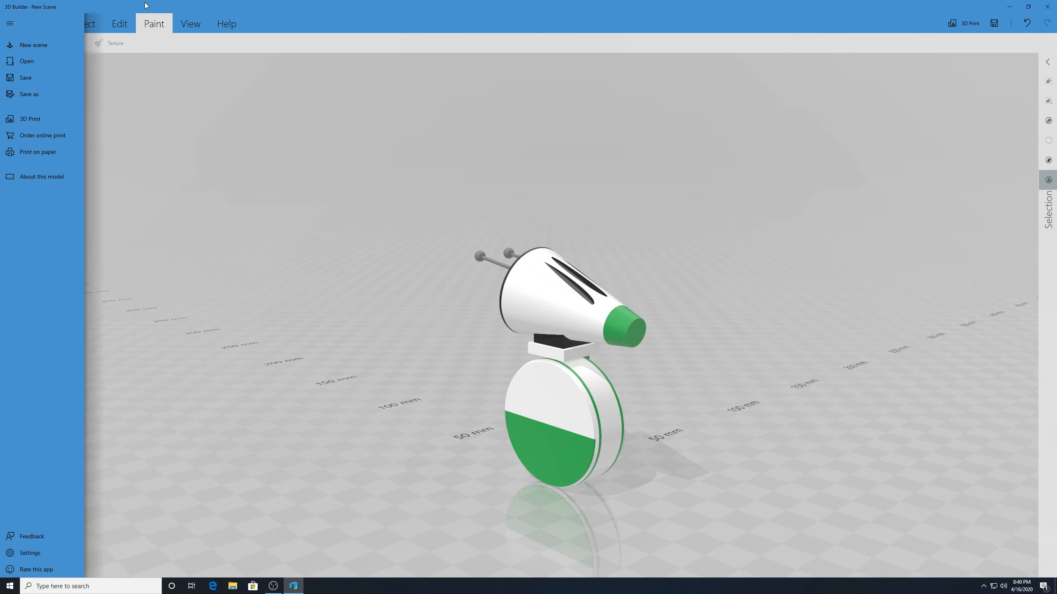
left_click(447, 131)
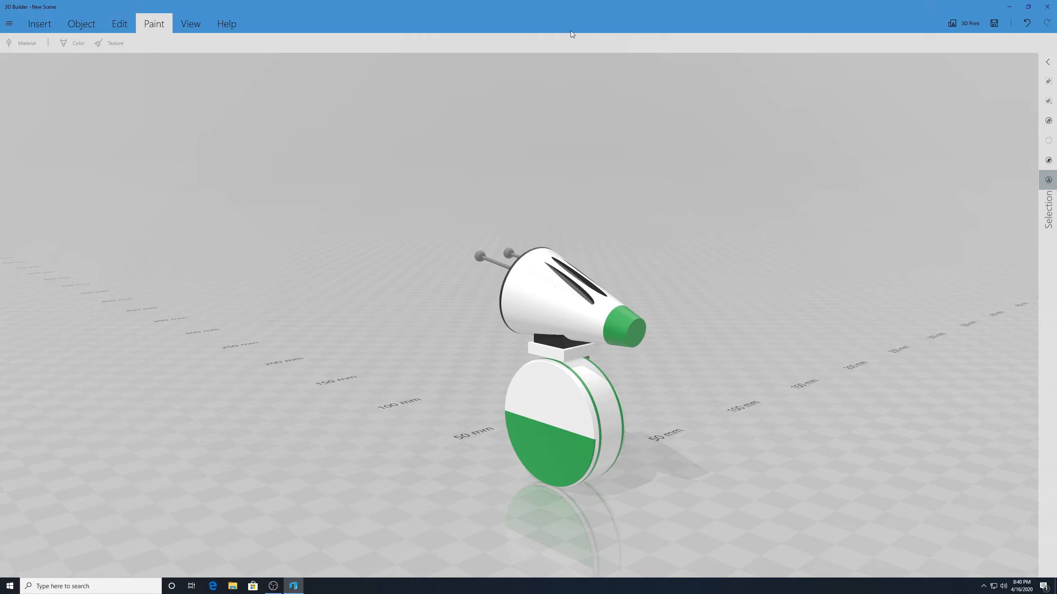
left_click_drag(742, 390, 450, 394)
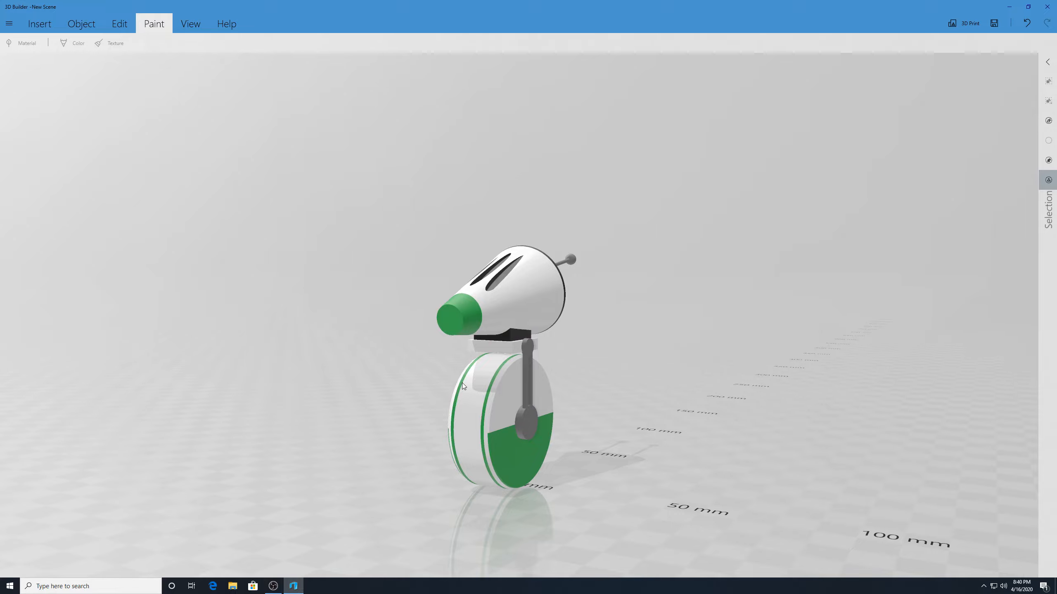
left_click_drag(389, 329, 250, 362)
scroll(360, 348, "down", 3)
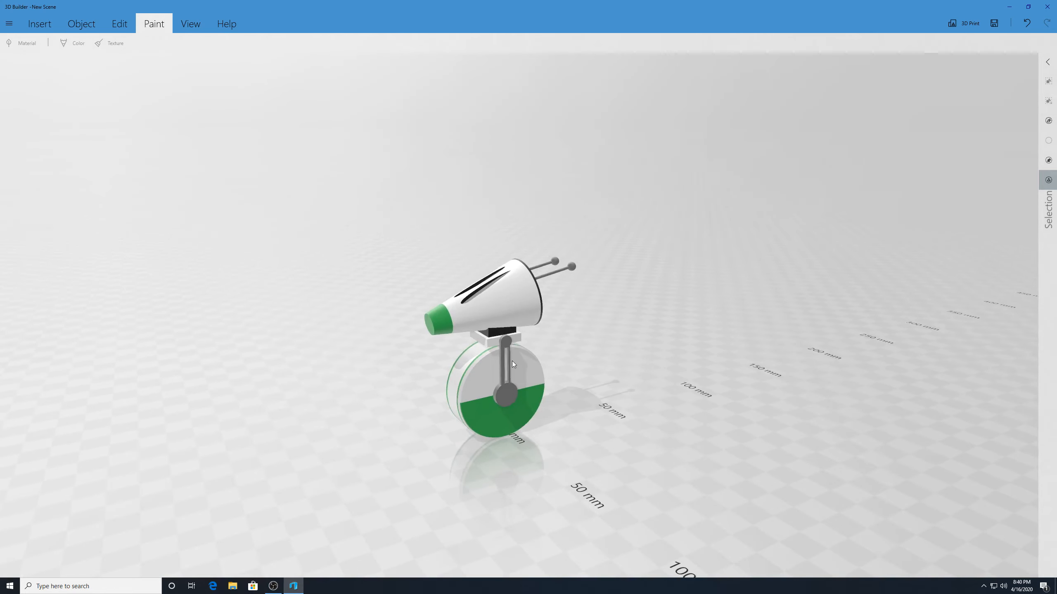
scroll(360, 348, "up", 4)
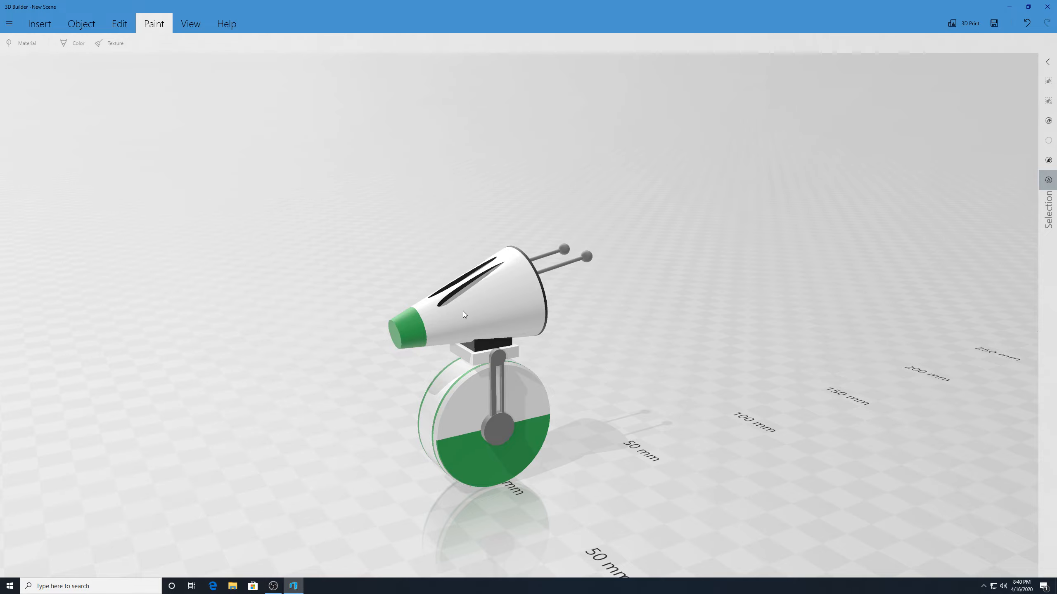
scroll(576, 429, "down", 3)
left_click_drag(393, 419, 254, 471)
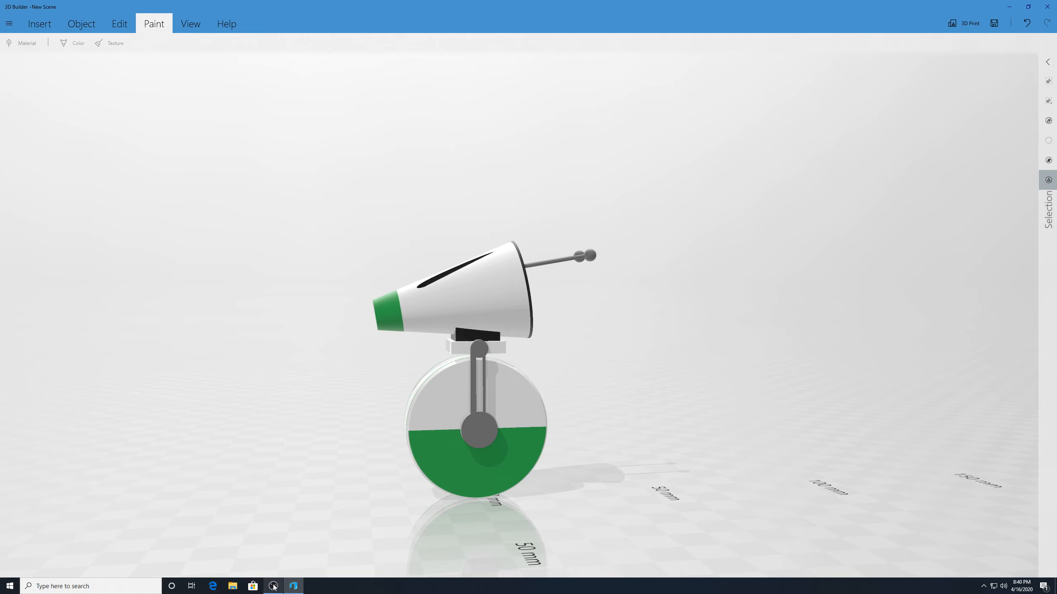
mouse_move(276, 587)
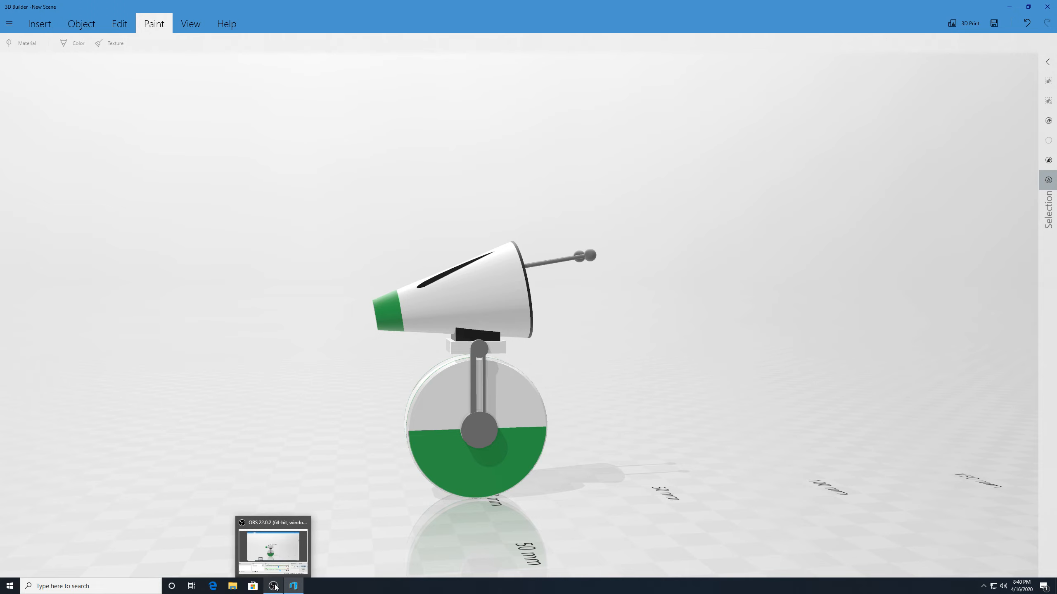
left_click(276, 586)
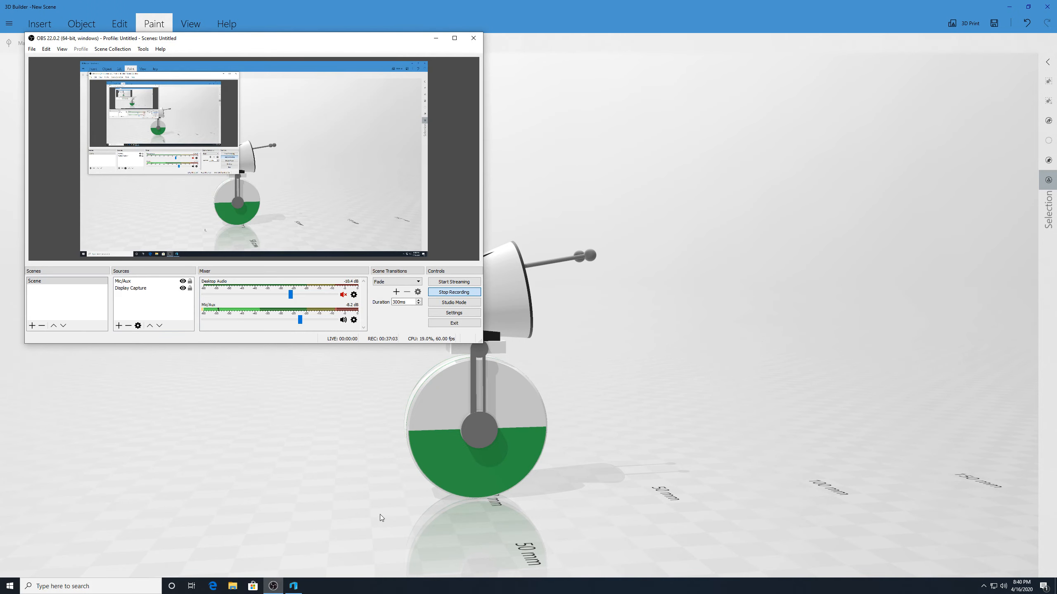